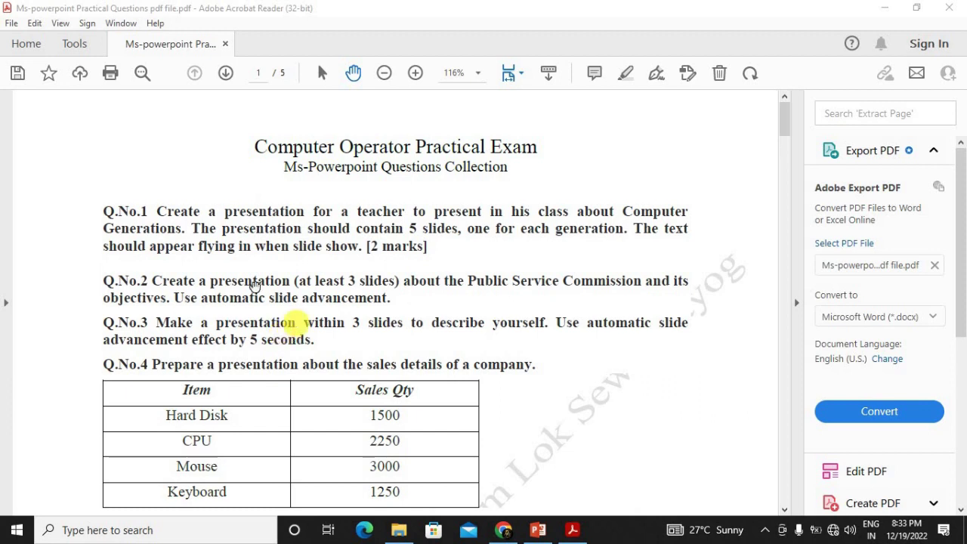
Scroll through the exam questions PDF to review the task
{"action": "scroll", "coordinate": [284, 330], "scroll_direction": "down", "scroll_amount": 2}
{"action": "scroll", "coordinate": [286, 330], "scroll_direction": "down", "scroll_amount": 1}
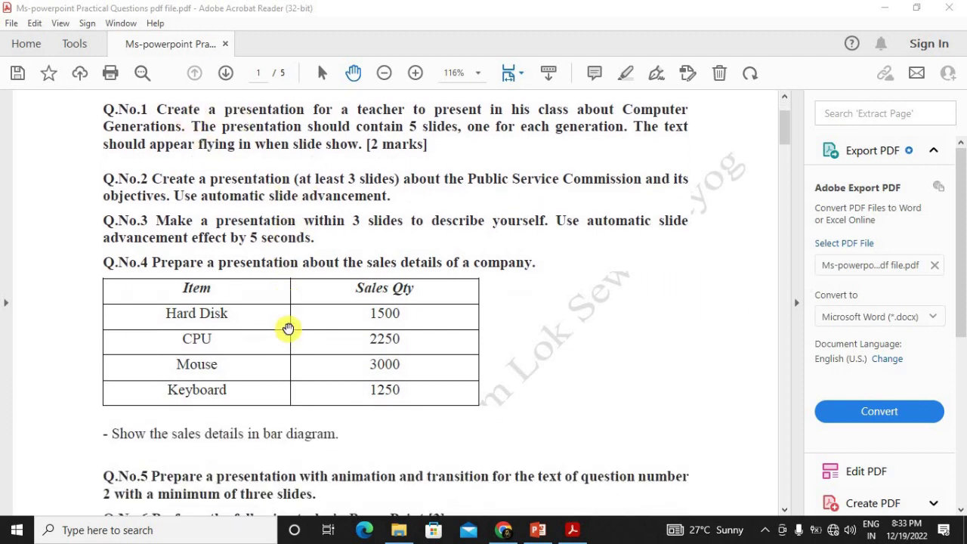
{"action": "scroll", "coordinate": [287, 337], "scroll_direction": "down", "scroll_amount": 2}
{"action": "scroll", "coordinate": [378, 324], "scroll_direction": "down", "scroll_amount": 1}
{"action": "scroll", "coordinate": [402, 346], "scroll_direction": "down", "scroll_amount": 2}
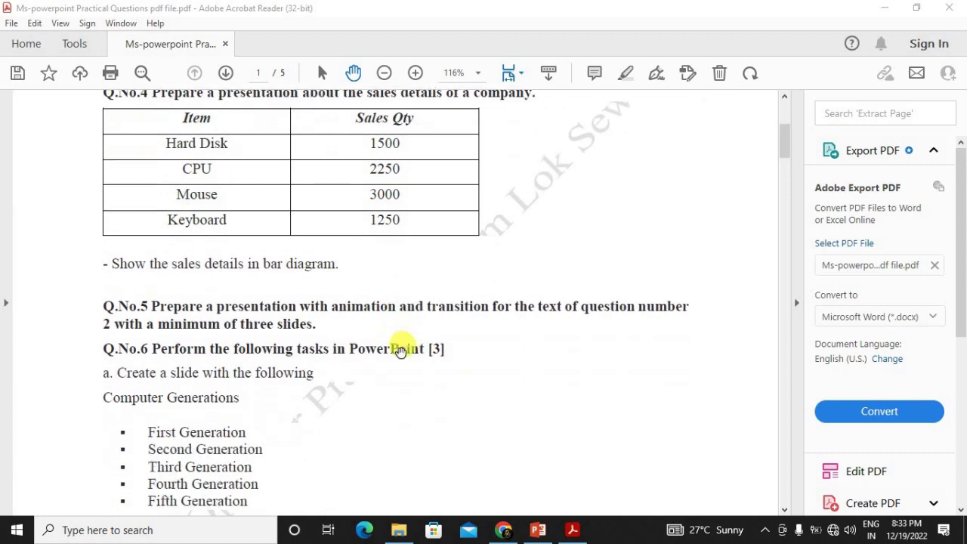
{"action": "scroll", "coordinate": [399, 353], "scroll_direction": "down", "scroll_amount": 2}
{"action": "scroll", "coordinate": [398, 362], "scroll_direction": "down", "scroll_amount": 2}
{"action": "scroll", "coordinate": [398, 362], "scroll_direction": "up", "scroll_amount": 3}
{"action": "scroll", "coordinate": [398, 361], "scroll_direction": "up", "scroll_amount": 2}
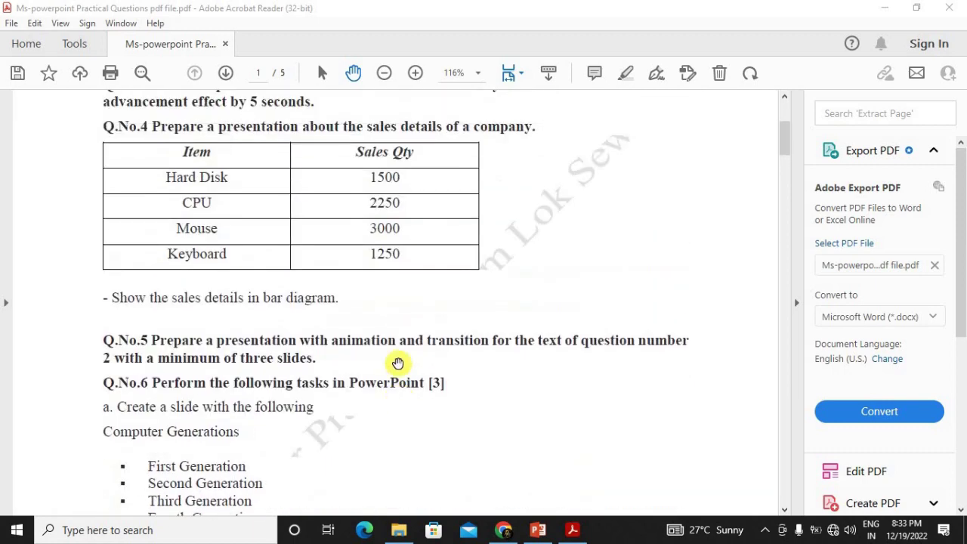
{"action": "scroll", "coordinate": [398, 361], "scroll_direction": "up", "scroll_amount": 1}
{"action": "scroll", "coordinate": [396, 362], "scroll_direction": "up", "scroll_amount": 5}
{"action": "scroll", "coordinate": [395, 363], "scroll_direction": "up", "scroll_amount": 1}
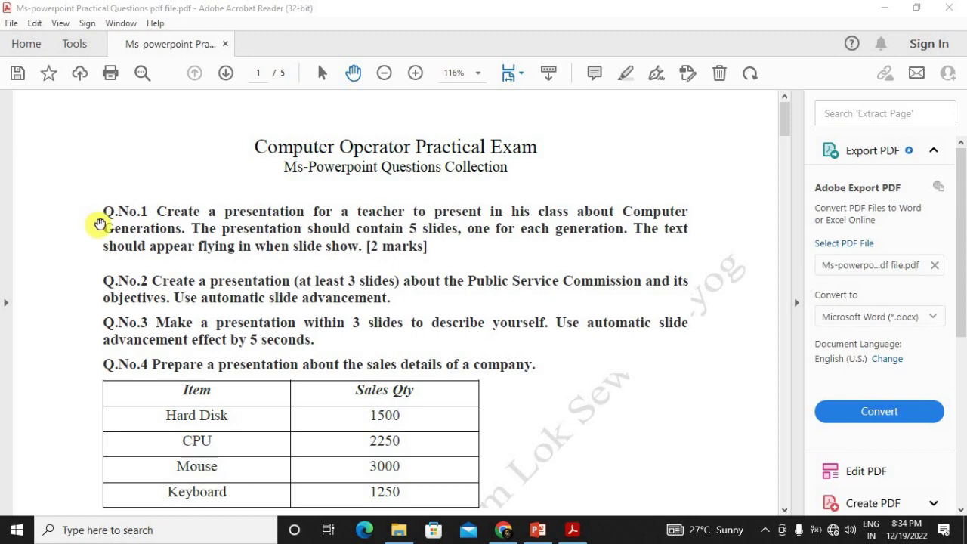
Create a new blank PowerPoint presentation, checking the exam PDF before returning to it
{"action": "left_click", "coordinate": [538, 530]}
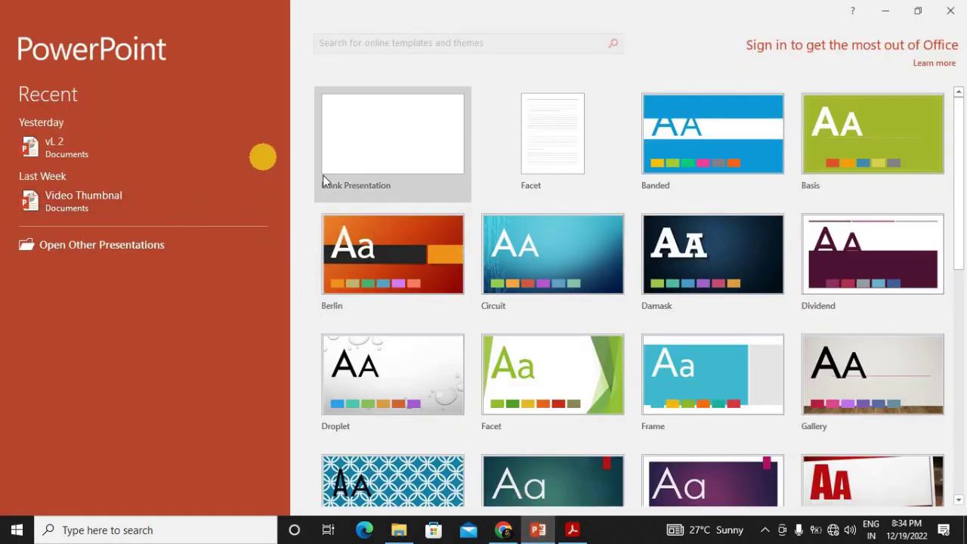
{"action": "left_click", "coordinate": [382, 159]}
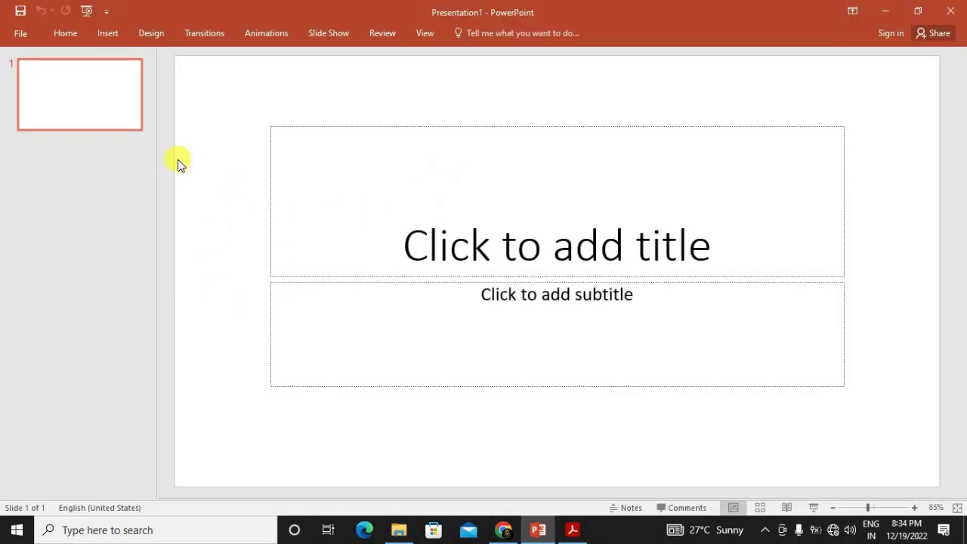
{"action": "left_click", "coordinate": [573, 534]}
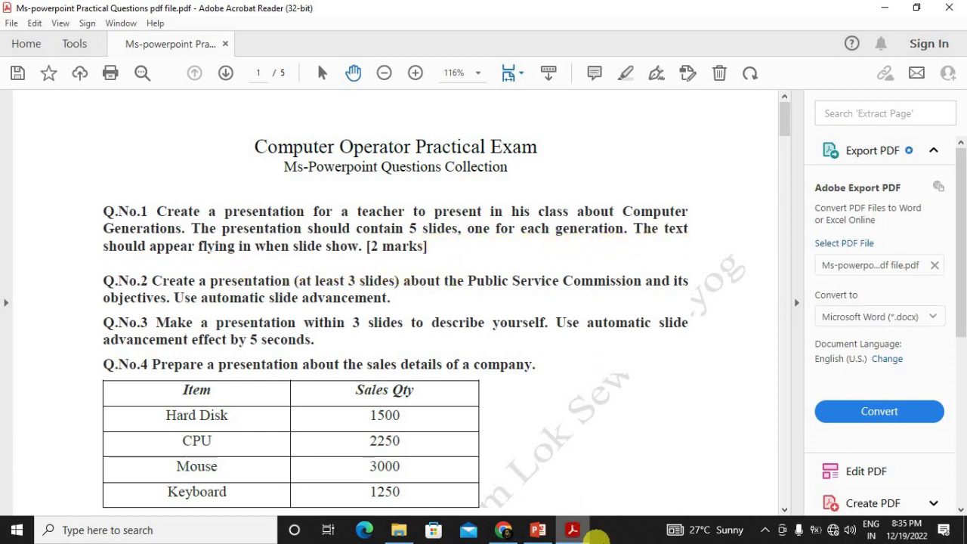
{"action": "left_click", "coordinate": [538, 530]}
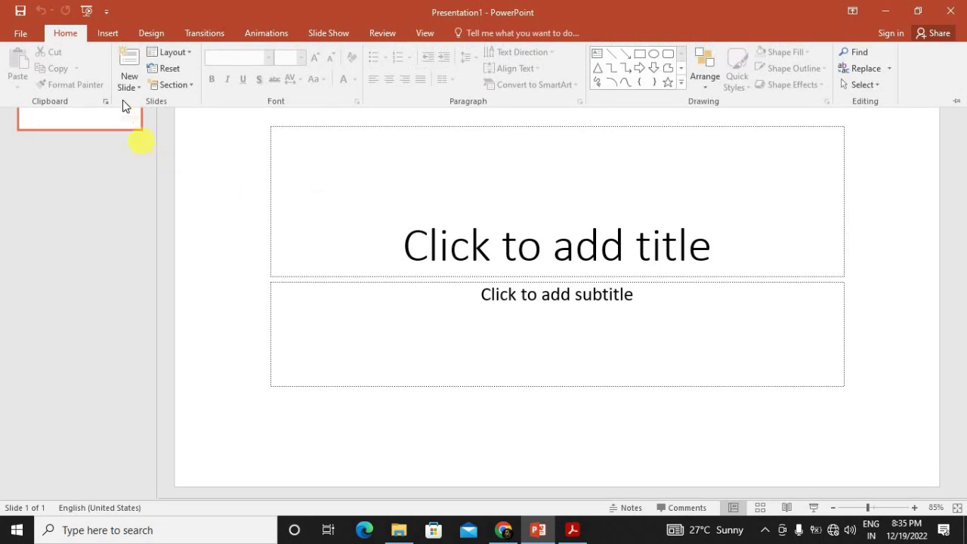
Undo a stray Blank-layout slide, then duplicate the title slide until the deck has five
{"action": "left_click", "coordinate": [128, 85]}
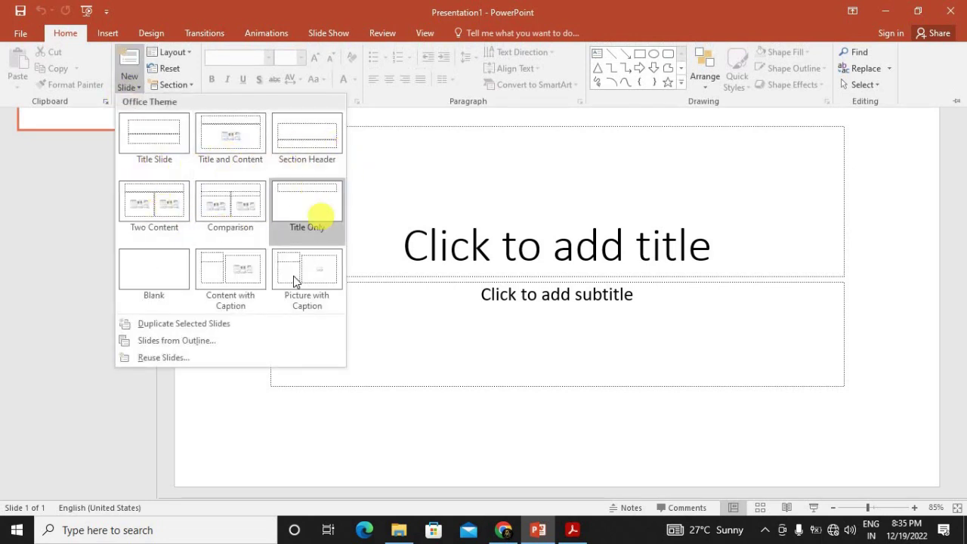
{"action": "left_click", "coordinate": [161, 285]}
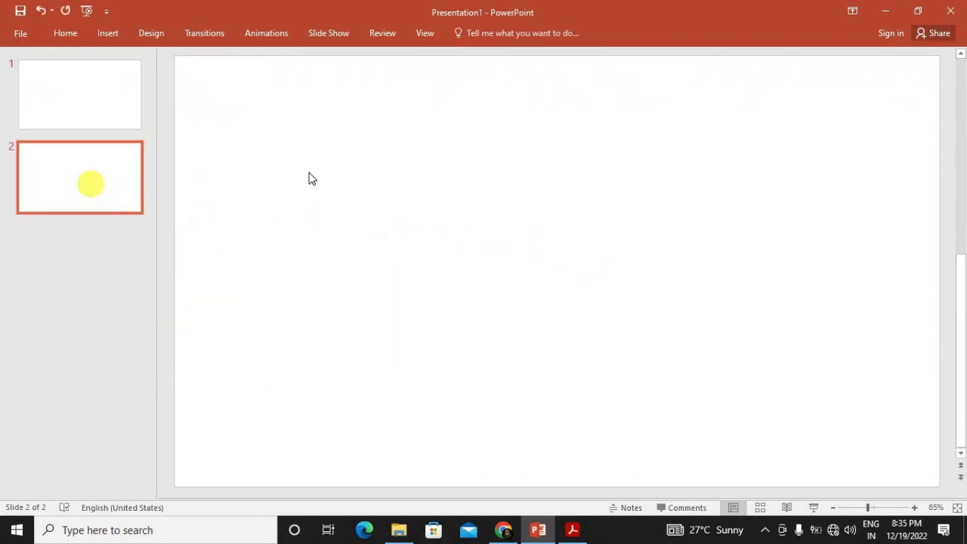
{"action": "left_click", "coordinate": [337, 179]}
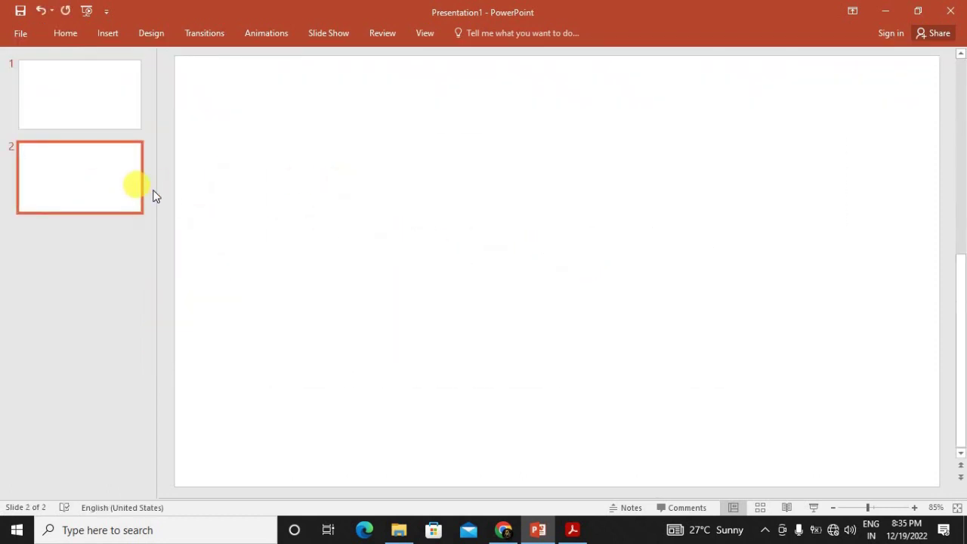
{"action": "key", "text": "ctrl+z"}
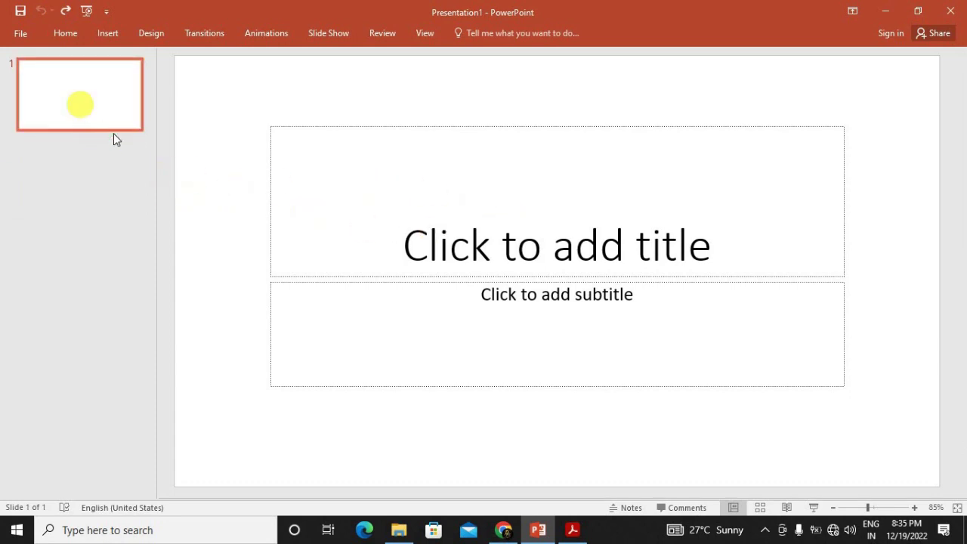
{"action": "left_click_drag", "start_coordinate": [83, 114], "coordinate": [107, 148]}
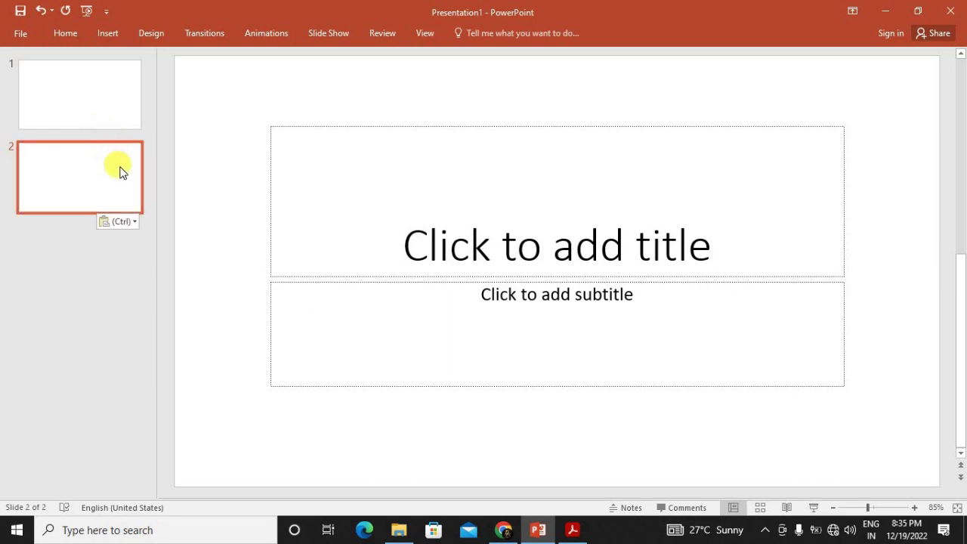
{"action": "key", "text": "ctrl+v"}
{"action": "key", "text": "ctrl+v"}
{"action": "key", "text": "ctrl+v"}
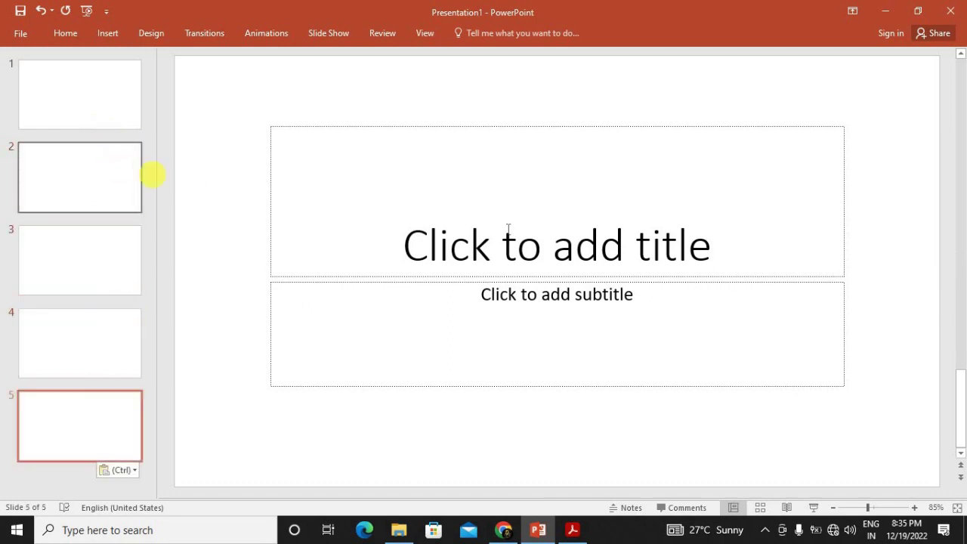
{"action": "left_click", "coordinate": [87, 97]}
{"action": "left_click", "coordinate": [99, 178]}
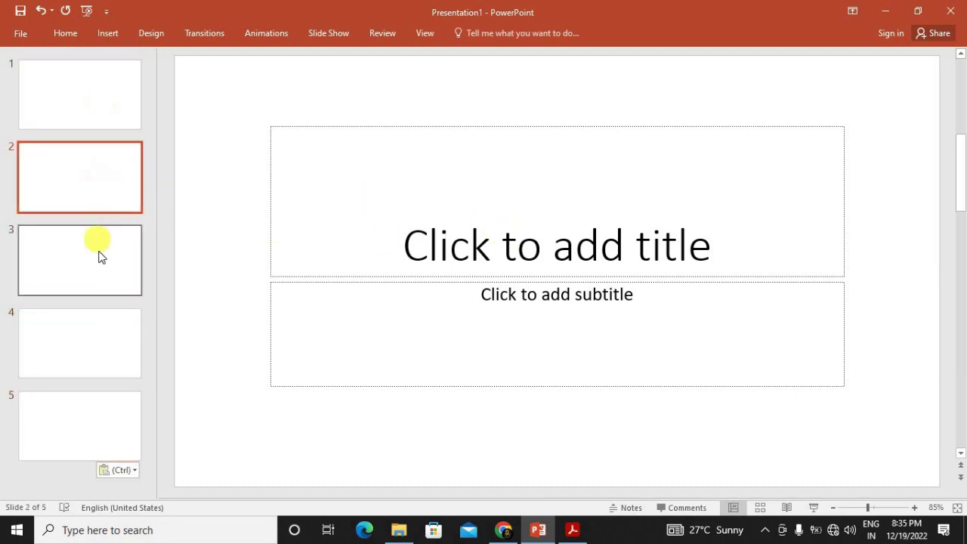
{"action": "left_click", "coordinate": [95, 261]}
{"action": "left_click", "coordinate": [77, 363]}
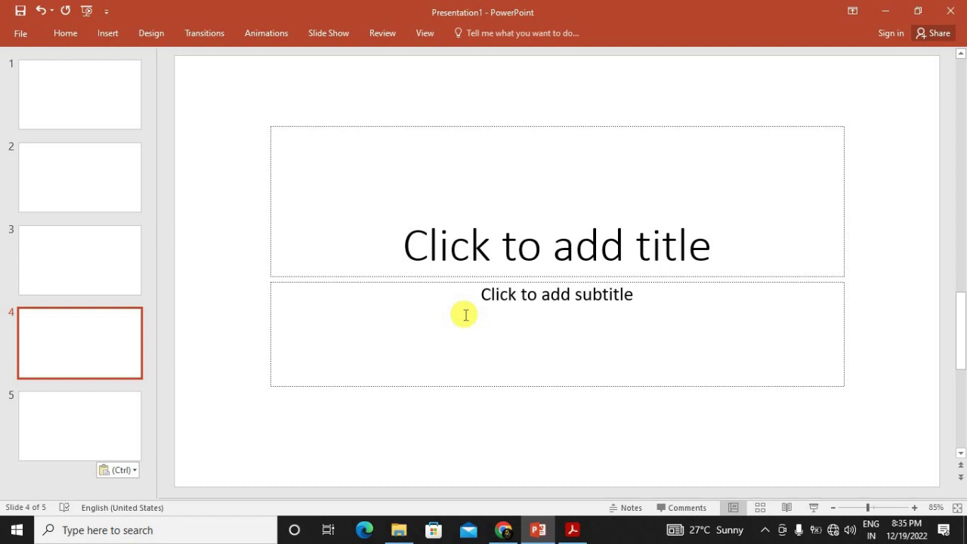
Type 'First Generation' into slide 4's title, correcting typos along the way
{"action": "left_click", "coordinate": [571, 269]}
{"action": "left_click", "coordinate": [559, 306]}
{"action": "left_click", "coordinate": [588, 251]}
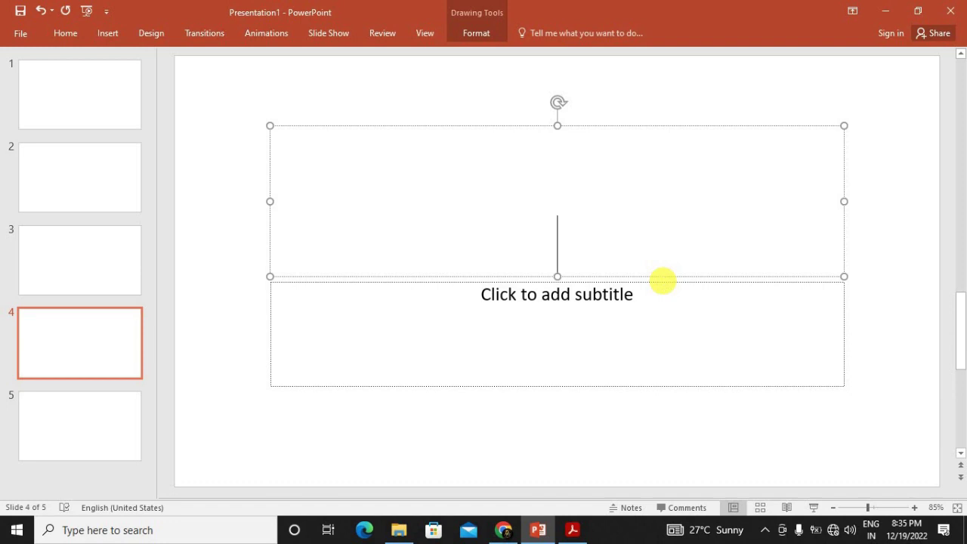
{"action": "type", "text": "C"}
{"action": "key", "text": "BackSpace"}
{"action": "type", "text": "Com"}
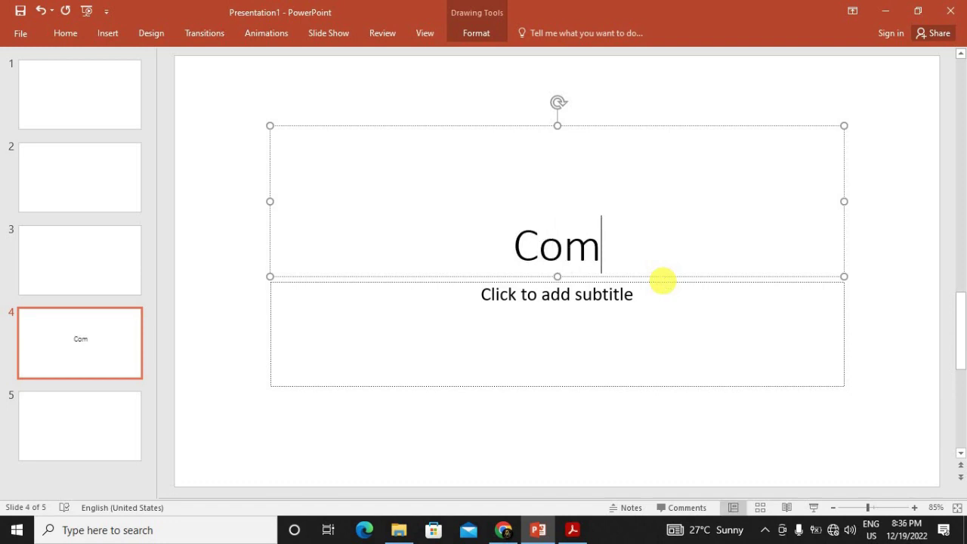
{"action": "key", "text": "BackSpace"}
{"action": "key", "text": "BackSpace"}
{"action": "key", "text": "BackSpace"}
{"action": "type", "text": "F"}
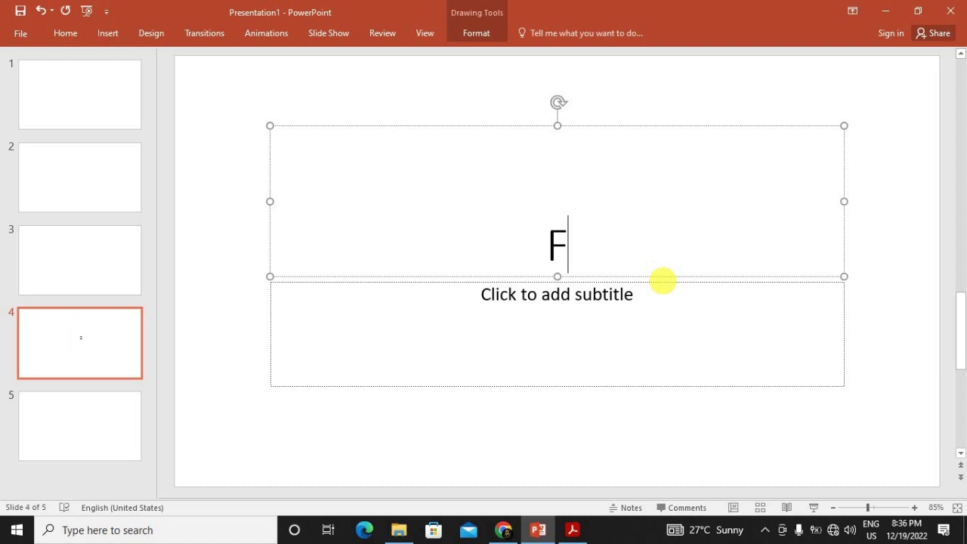
{"action": "type", "text": "irst "}
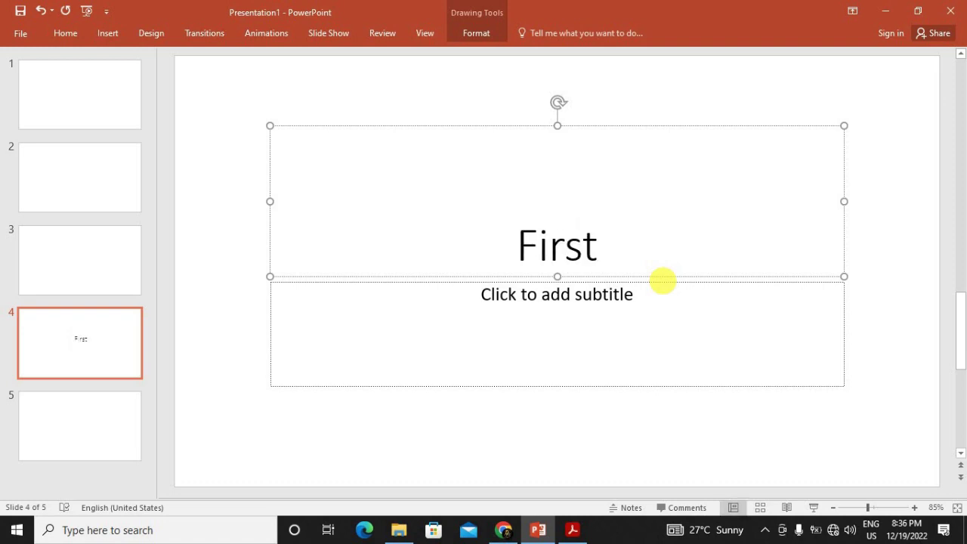
{"action": "type", "text": "Gnrat"}
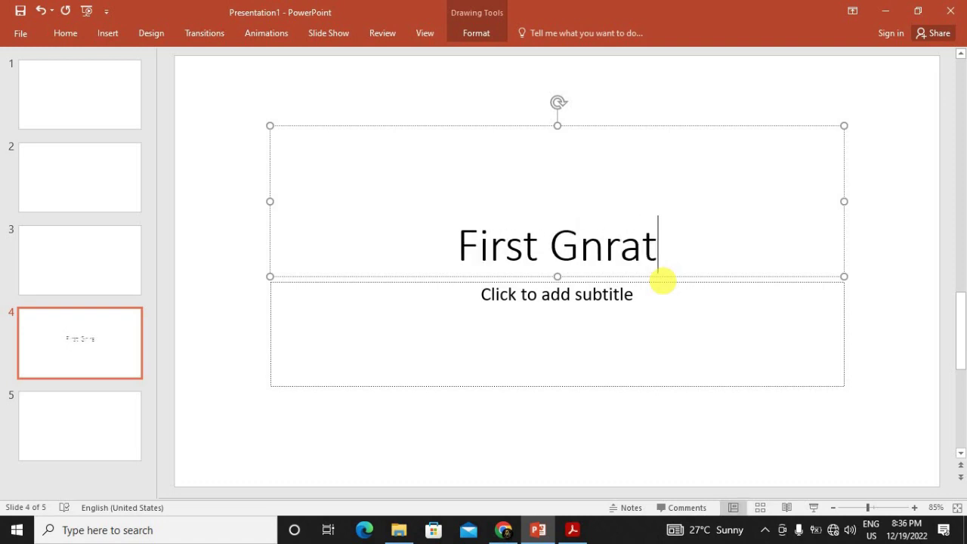
{"action": "type", "text": "ion"}
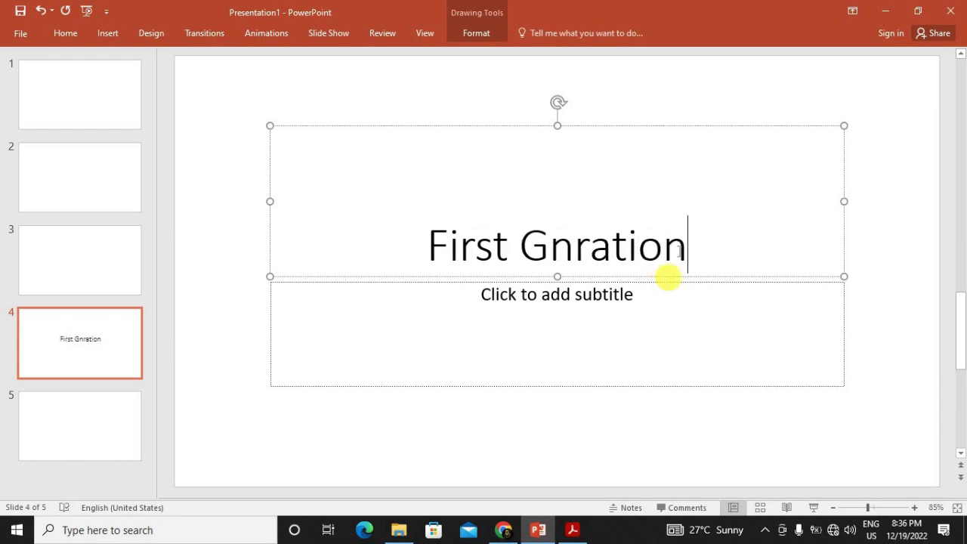
{"action": "left_click", "coordinate": [555, 256]}
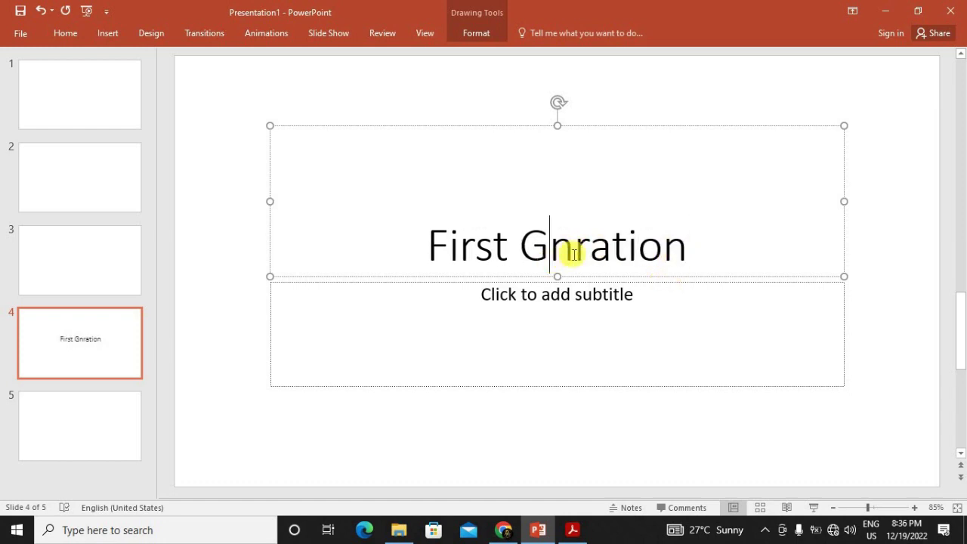
{"action": "type", "text": "en"}
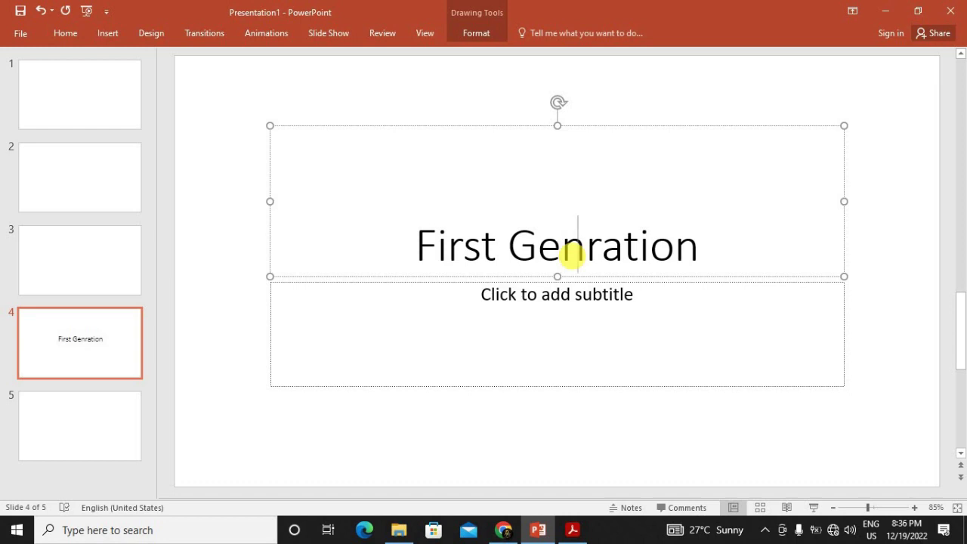
{"action": "type", "text": "e"}
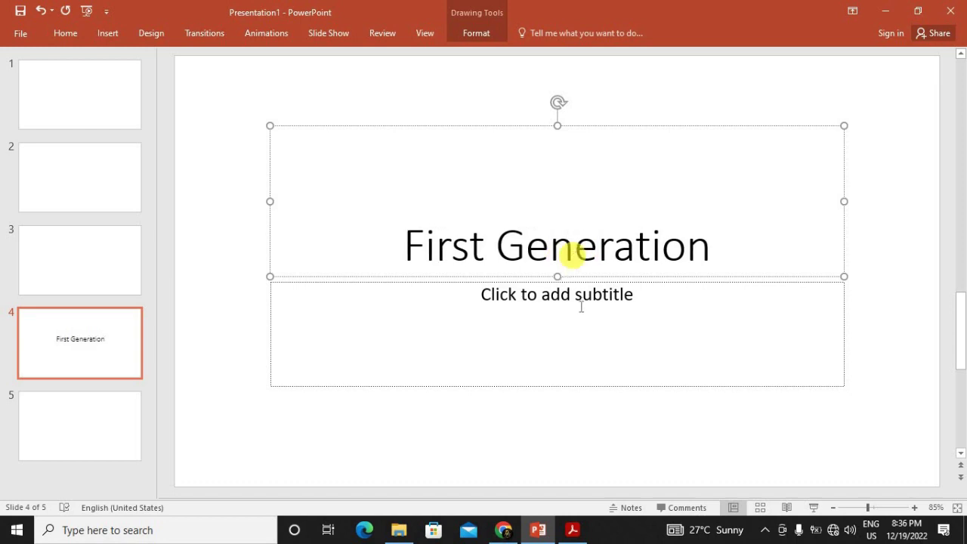
{"action": "left_click", "coordinate": [582, 306]}
Fix the misspelled 'Genaration' to 'Generation' using the spelling suggestion
{"action": "left_click", "coordinate": [600, 254]}
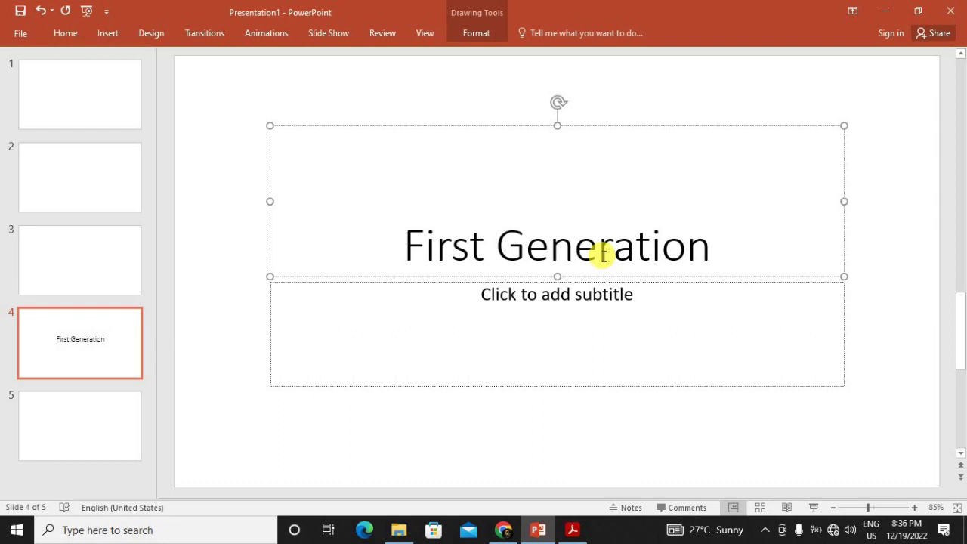
{"action": "key", "text": "BackSpace"}
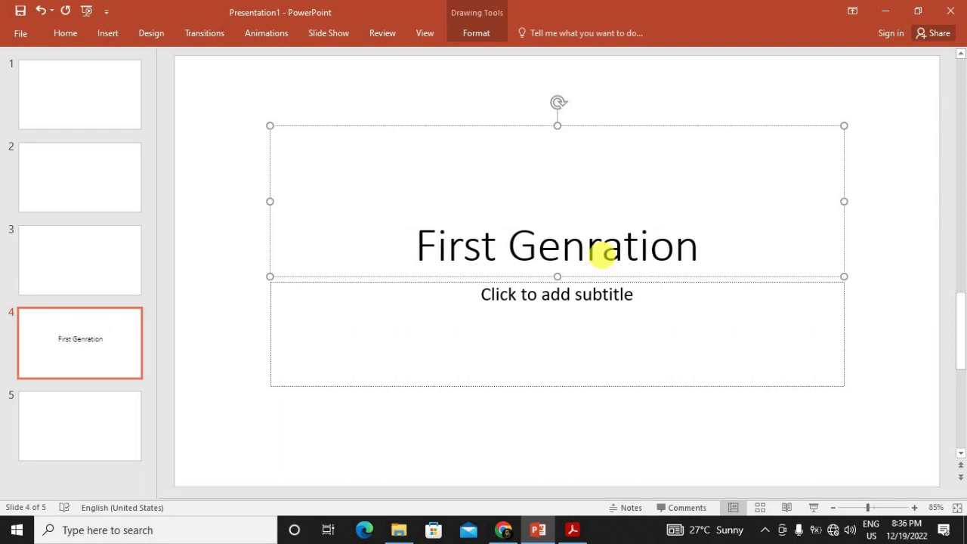
{"action": "type", "text": "a"}
{"action": "left_click", "coordinate": [653, 344]}
{"action": "left_click", "coordinate": [581, 262]}
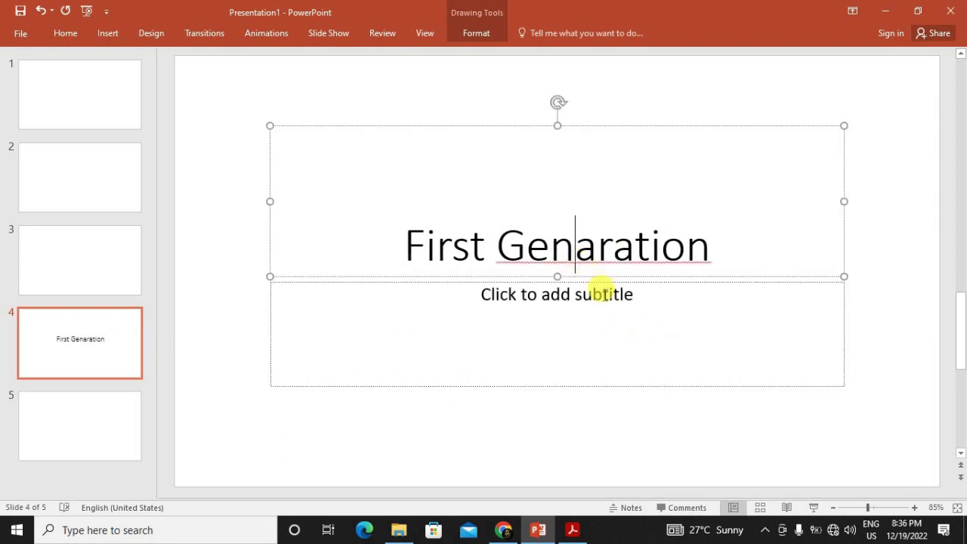
{"action": "right_click", "coordinate": [598, 250]}
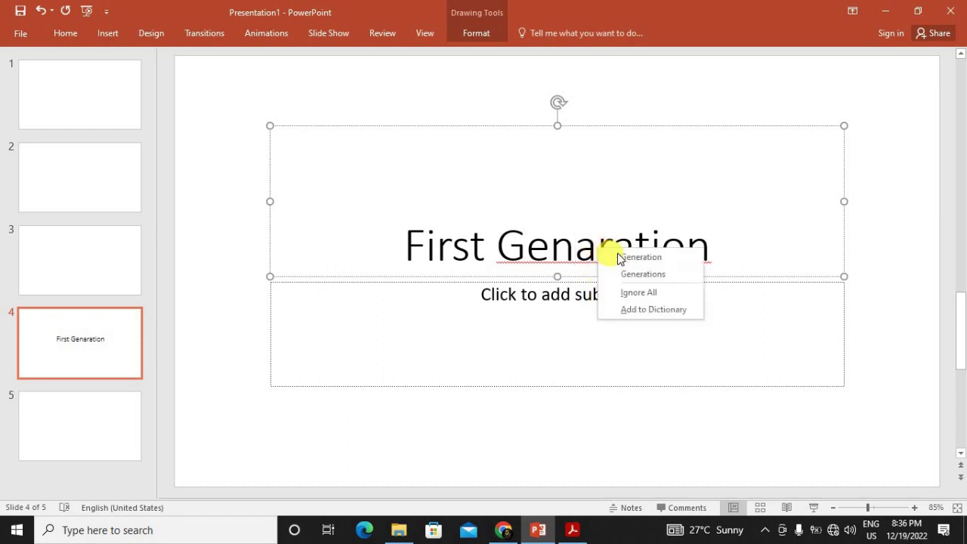
{"action": "left_click", "coordinate": [631, 258]}
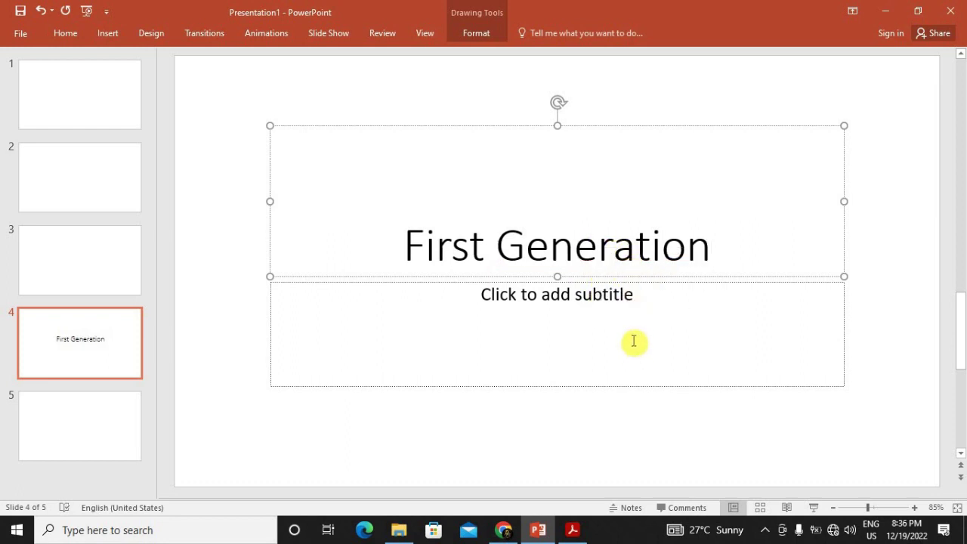
{"action": "left_click", "coordinate": [556, 304]}
{"action": "type", "text": "c"}
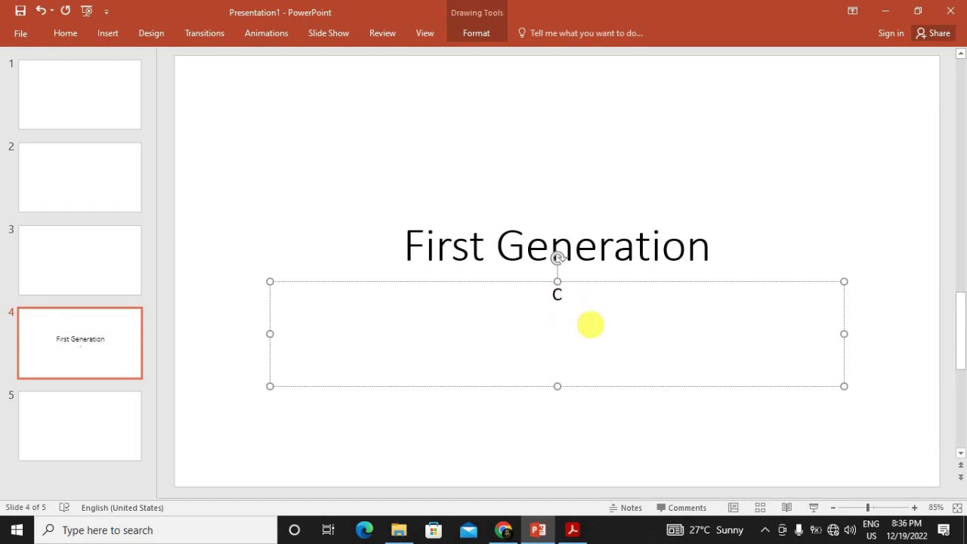
Type 'Computer Question 15' into the subtitle, then clear that text
{"action": "type", "text": "omput"}
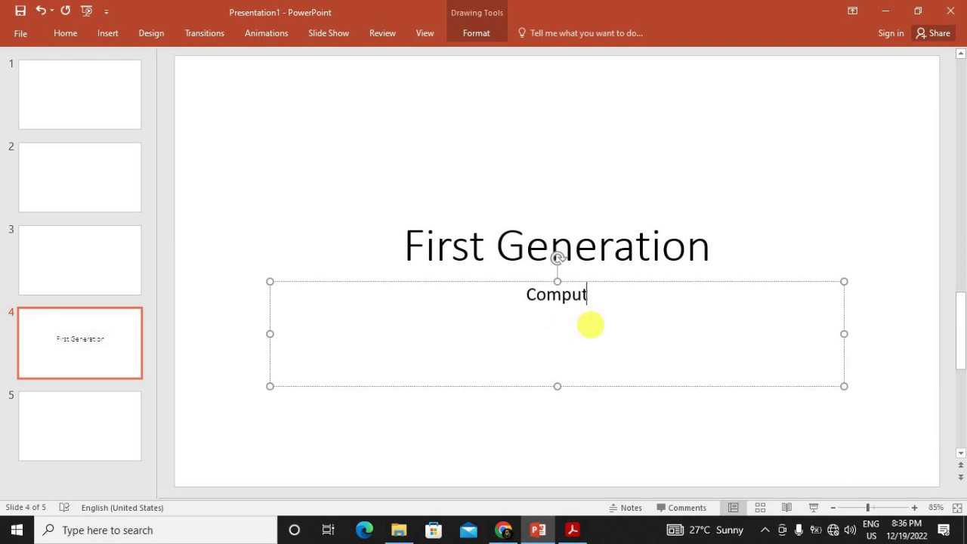
{"action": "type", "text": "er "}
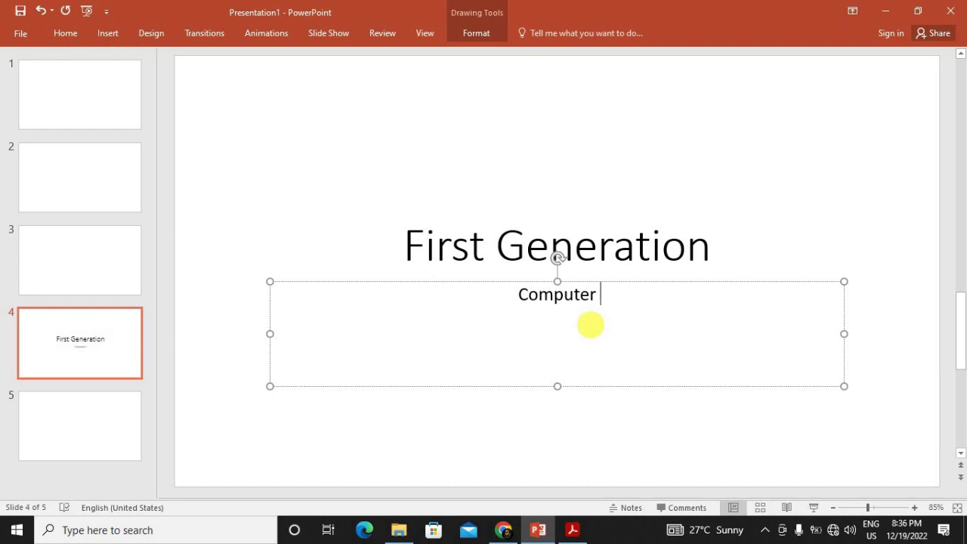
{"action": "type", "text": "C"}
{"action": "key", "text": "BackSpace"}
{"action": "type", "text": "qye"}
{"action": "key", "text": "BackSpace"}
{"action": "key", "text": "BackSpace"}
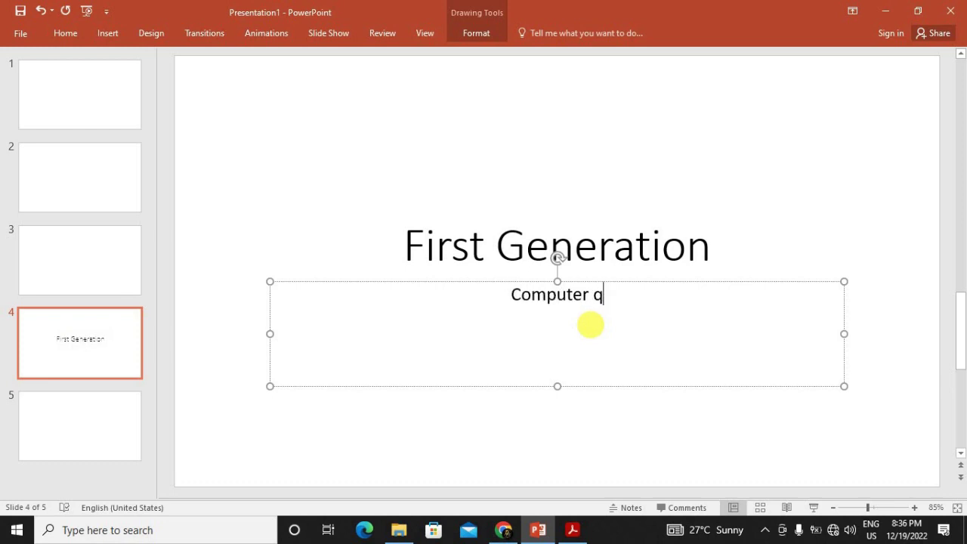
{"action": "type", "text": "ust"}
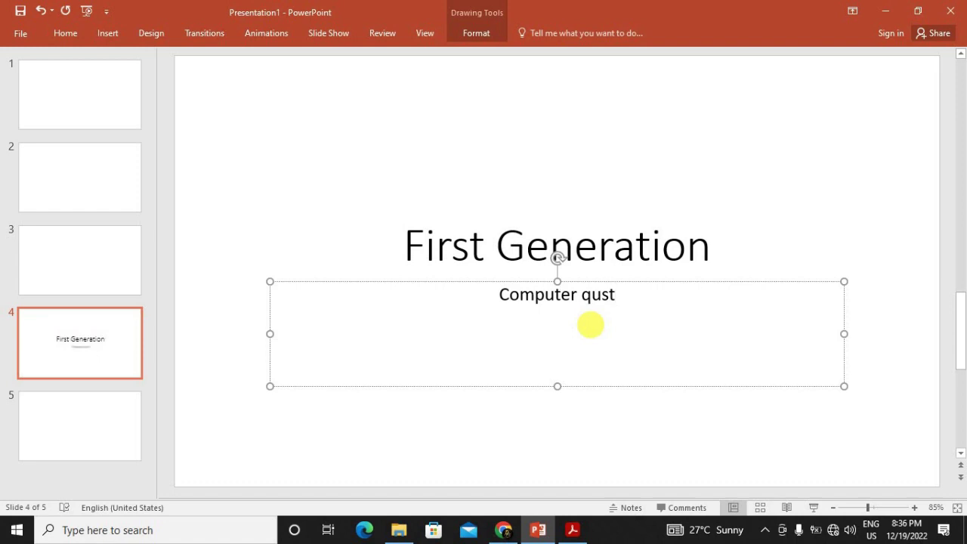
{"action": "key", "text": "BackSpace"}
{"action": "key", "text": "BackSpace"}
{"action": "type", "text": "estion 15"}
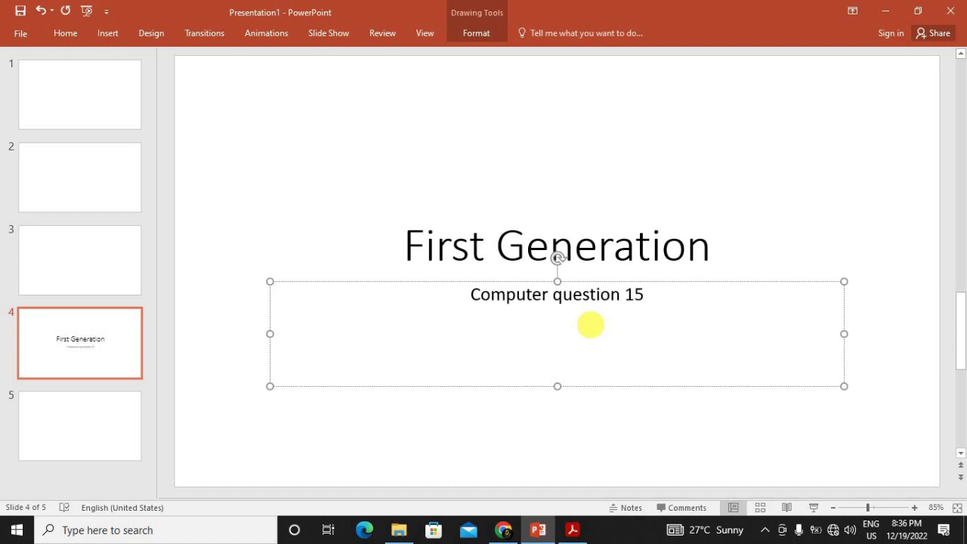
{"action": "left_click", "coordinate": [627, 283]}
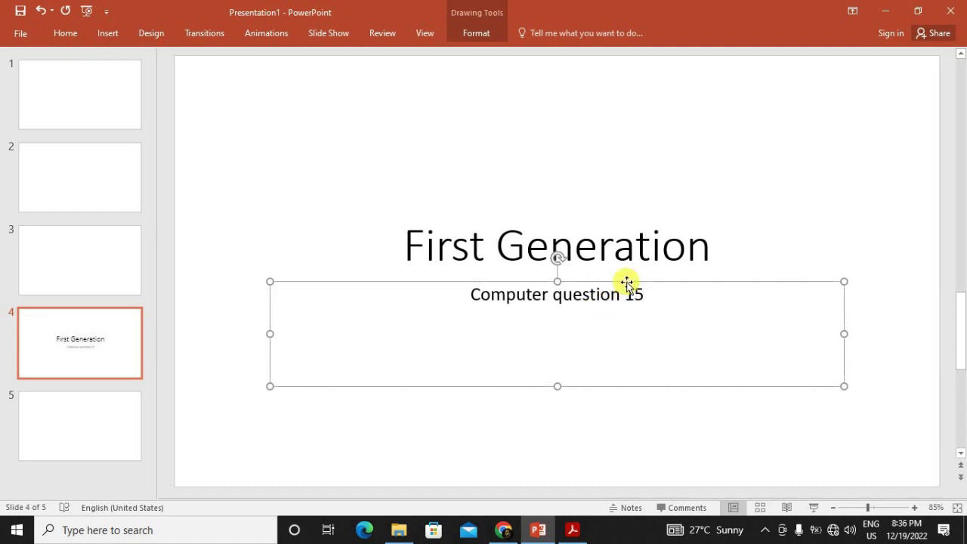
{"action": "key", "text": "Delete"}
Delete the empty subtitle placeholder from slide 4
{"action": "left_click", "coordinate": [627, 282]}
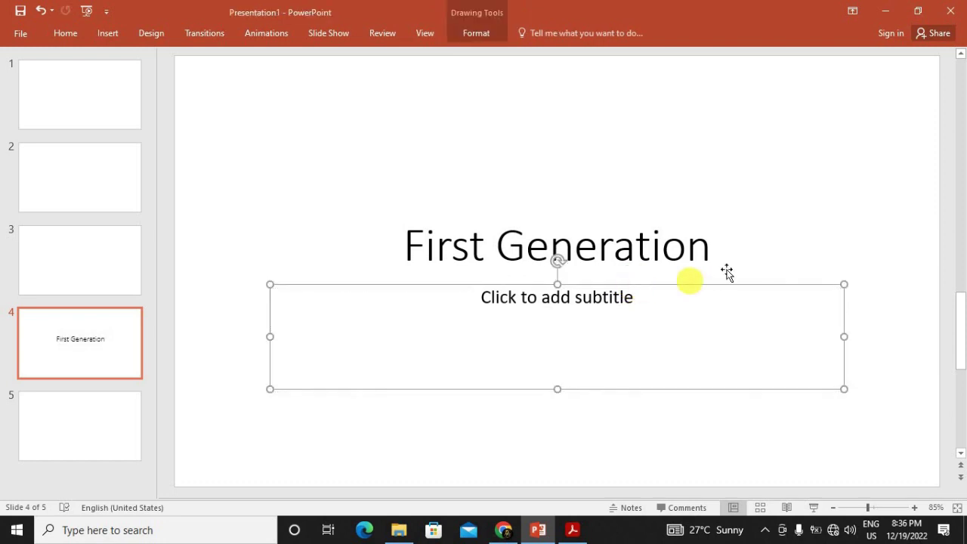
{"action": "left_click", "coordinate": [730, 276]}
{"action": "left_click", "coordinate": [655, 298]}
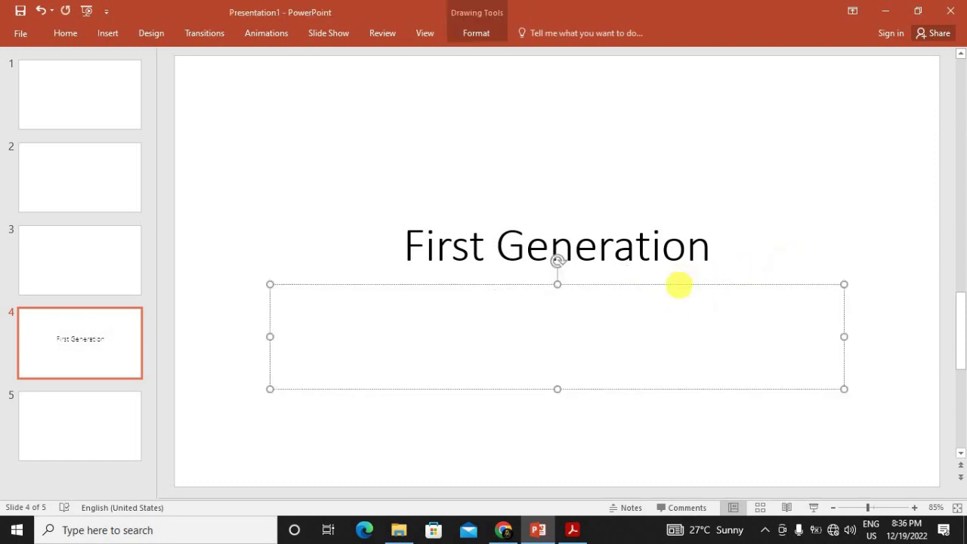
{"action": "left_click", "coordinate": [680, 285]}
{"action": "key", "text": "Delete"}
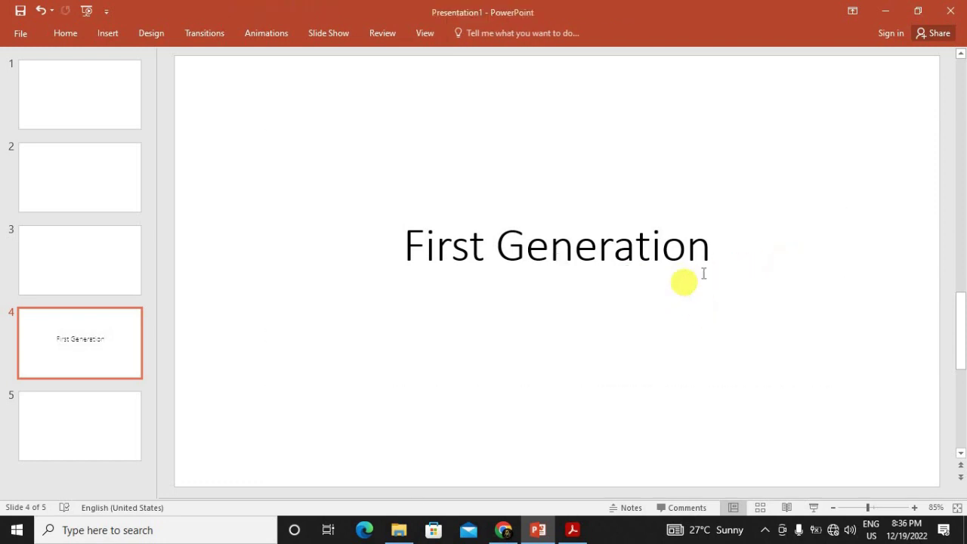
{"action": "left_click", "coordinate": [616, 254]}
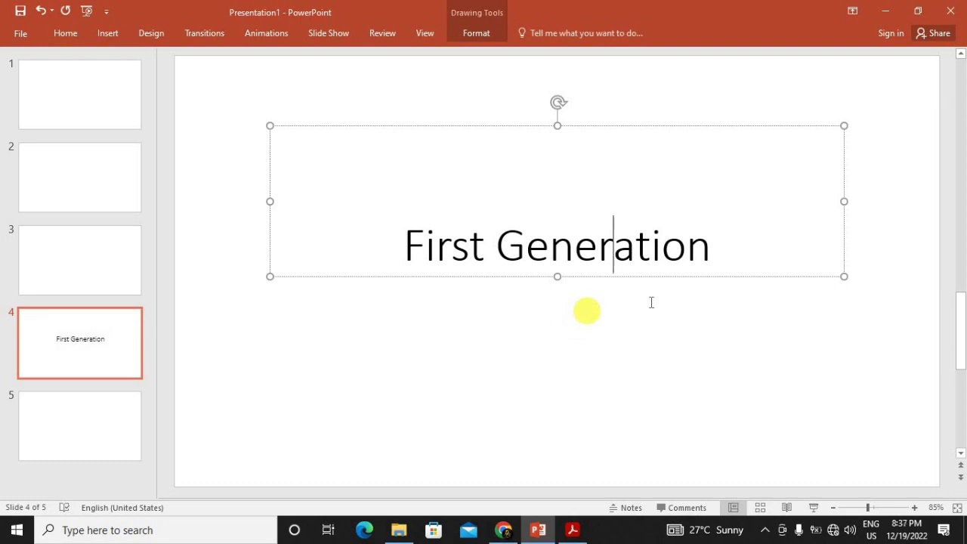
Drag the First Generation slide from position 4 to the top of the slide list
{"action": "key", "text": "Page_Up"}
{"action": "key", "text": "Page_Up"}
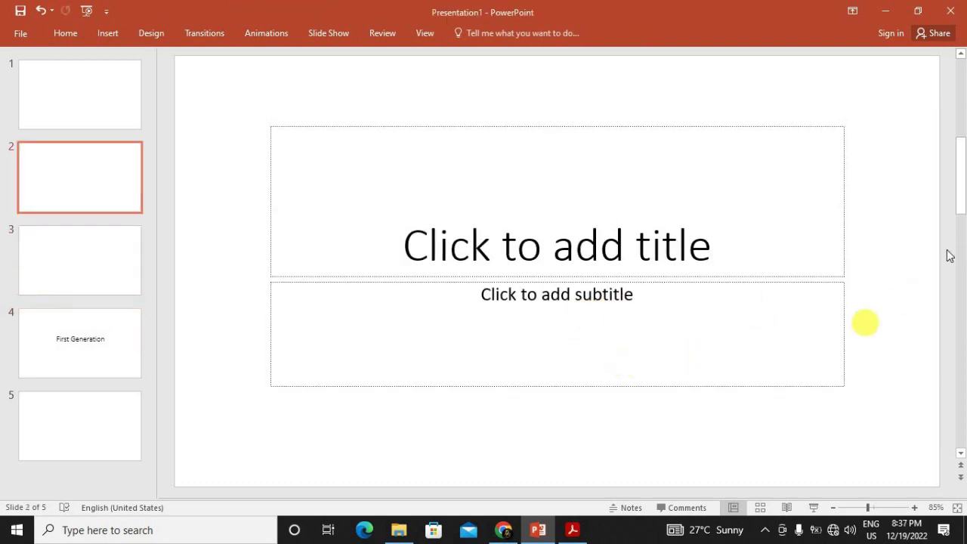
{"action": "left_click_drag", "start_coordinate": [961, 156], "coordinate": [963, 89]}
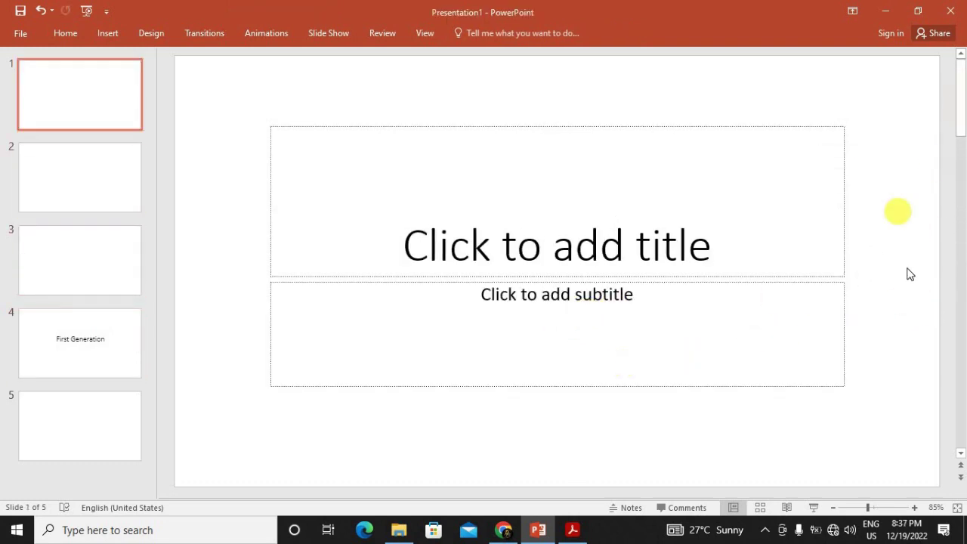
{"action": "left_click", "coordinate": [80, 338]}
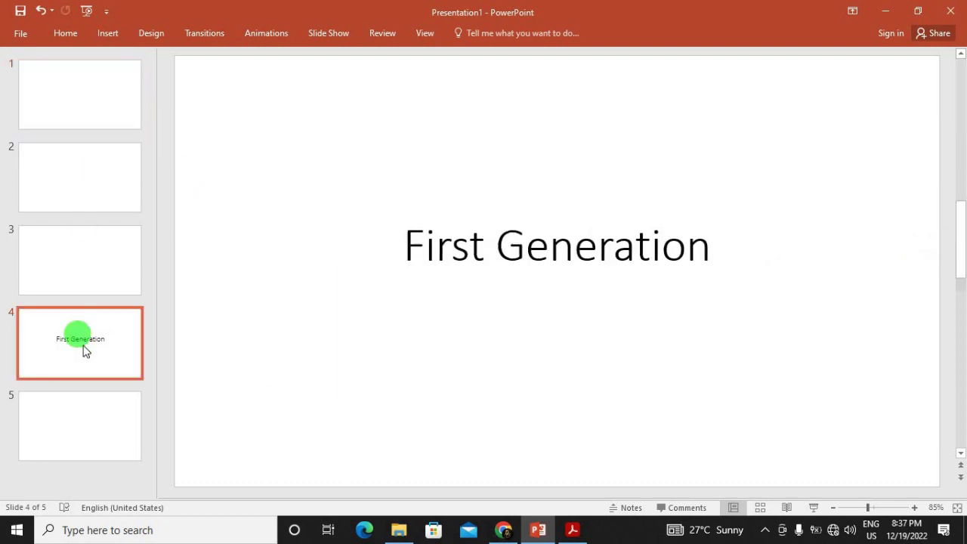
{"action": "left_click_drag", "start_coordinate": [87, 310], "coordinate": [92, 85]}
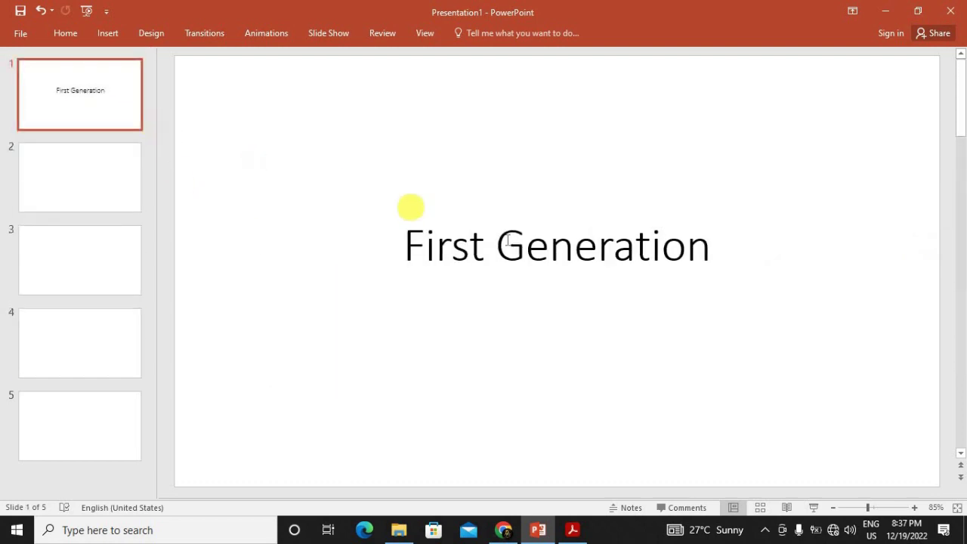
Format the First Generation title text as Arial Rounded MT Bold, 66 pt
{"action": "left_click", "coordinate": [547, 234]}
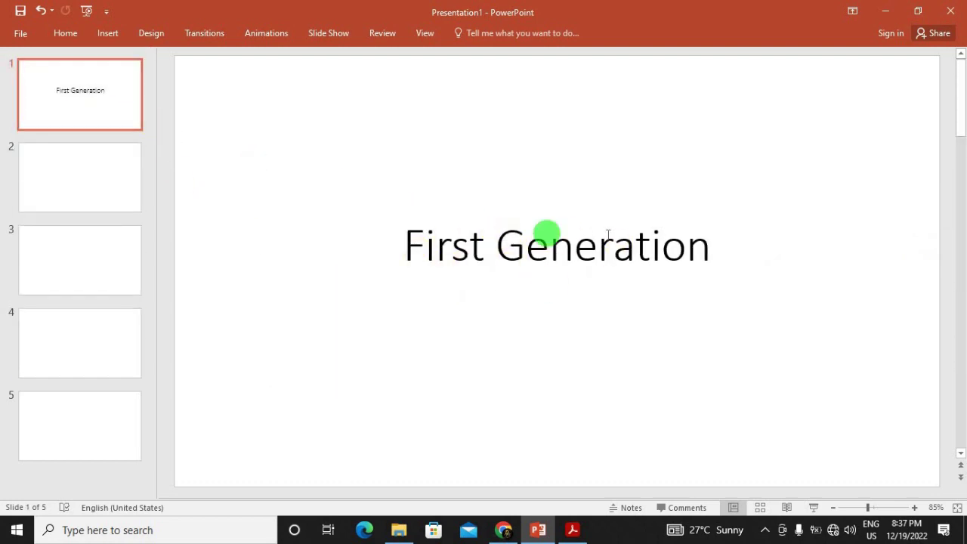
{"action": "triple_click", "coordinate": [681, 248]}
{"action": "left_click", "coordinate": [65, 33]}
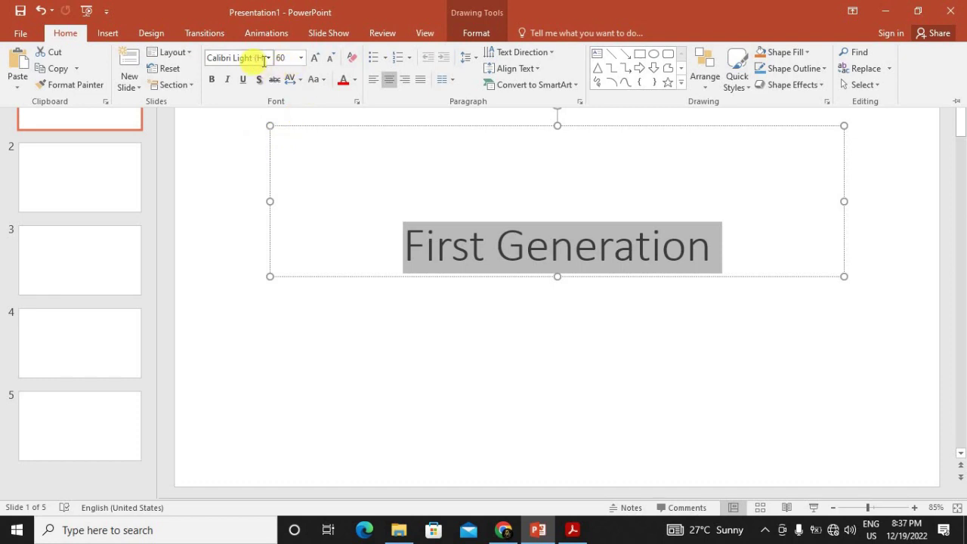
{"action": "left_click", "coordinate": [267, 59]}
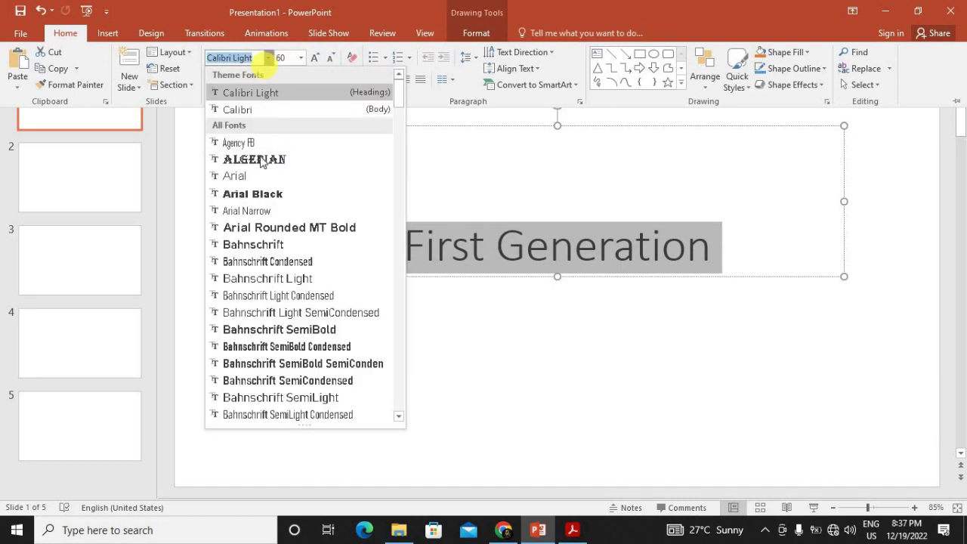
{"action": "left_click", "coordinate": [304, 235]}
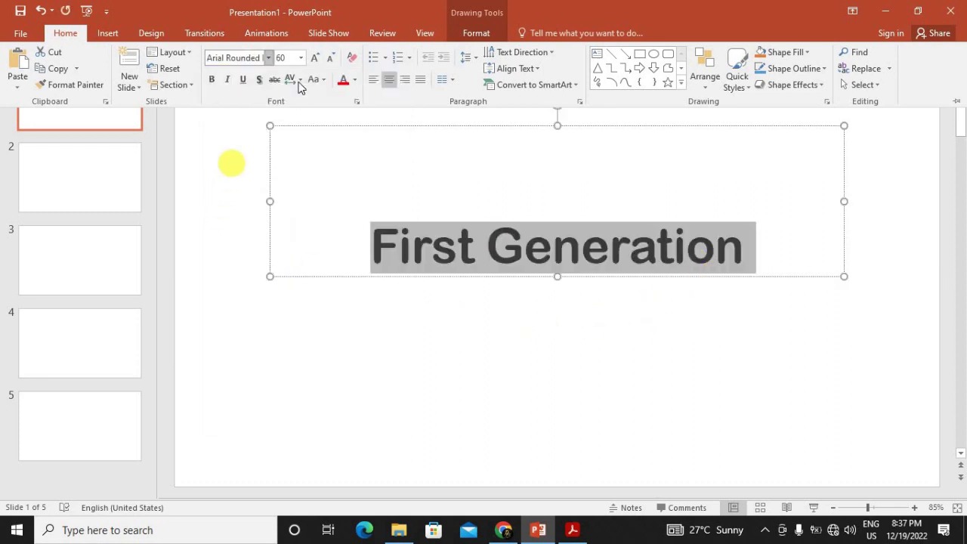
{"action": "left_click", "coordinate": [300, 59]}
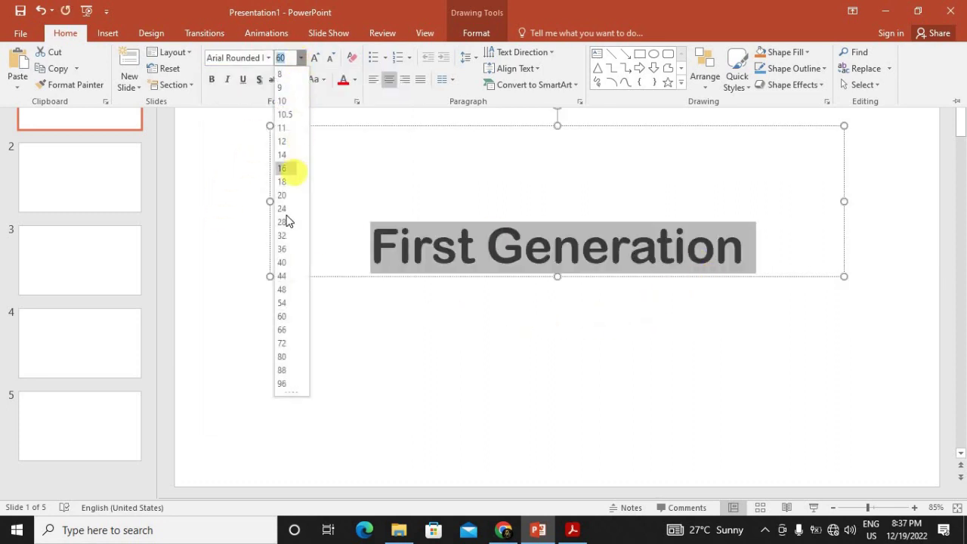
{"action": "left_click", "coordinate": [286, 330]}
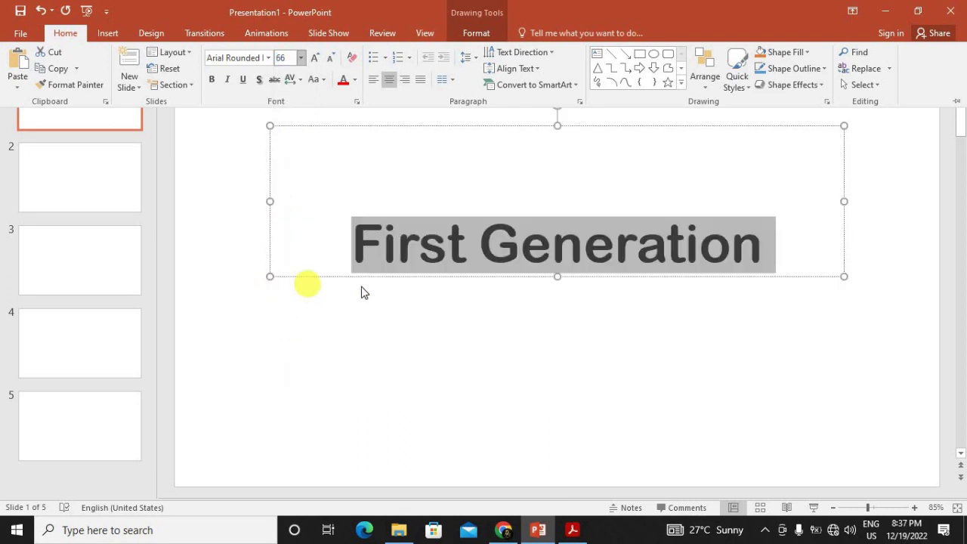
{"action": "key", "text": "ctrl+F1"}
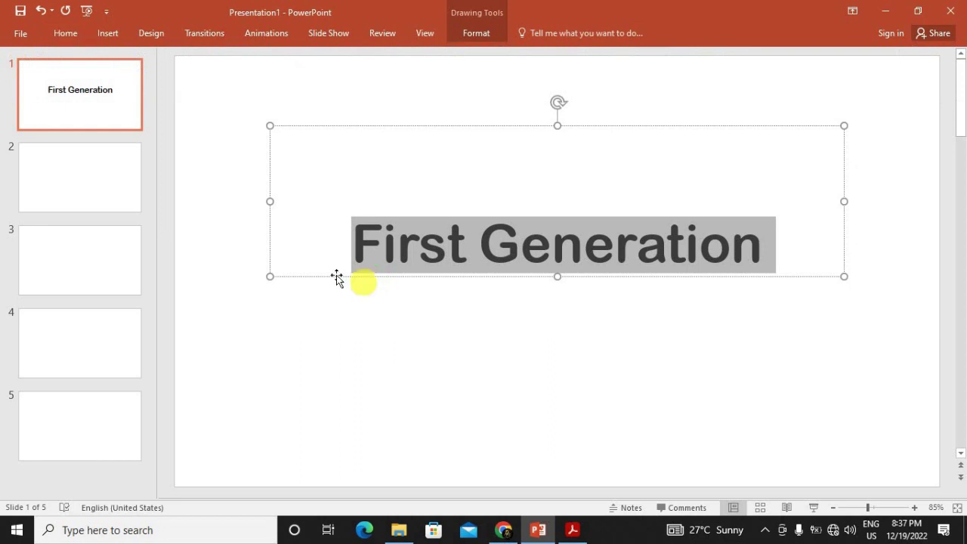
Nudge the slide 1 title box slightly right and down
{"action": "left_click", "coordinate": [336, 275]}
{"action": "mouse_move", "coordinate": [337, 275]}
{"action": "left_mouse_down"}
{"action": "mouse_move", "coordinate": [362, 299]}
{"action": "mouse_move", "coordinate": [343, 307]}
{"action": "mouse_move", "coordinate": [365, 320]}
{"action": "left_mouse_up"}
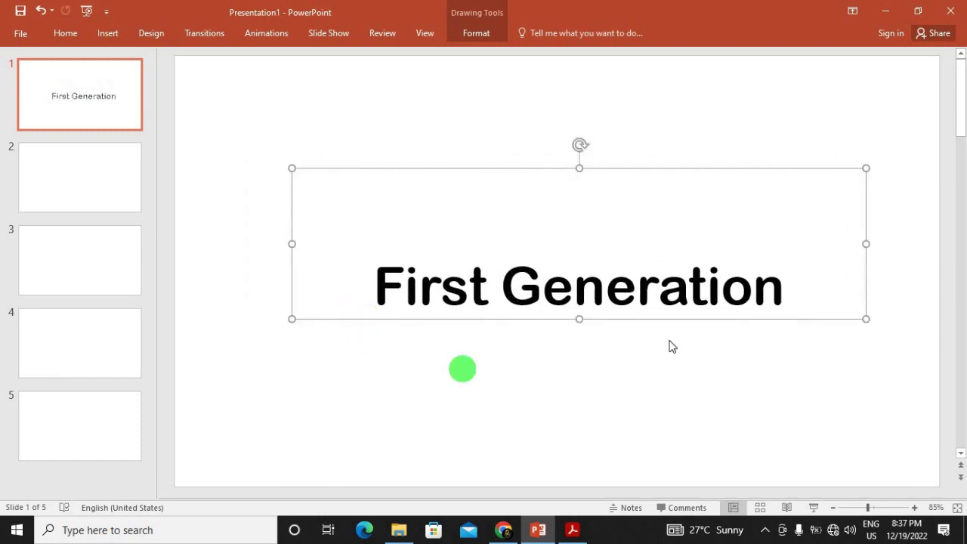
{"action": "left_click", "coordinate": [831, 313]}
{"action": "left_click", "coordinate": [631, 309]}
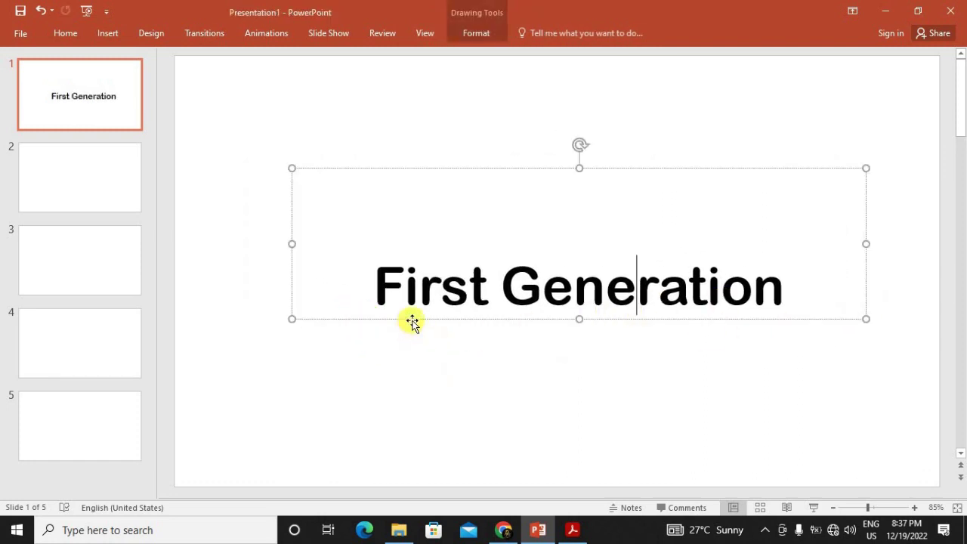
{"action": "left_click_drag", "start_coordinate": [415, 312], "coordinate": [418, 303]}
Add 'Computer' on its own line above 'First Generation' in the title
{"action": "left_click", "coordinate": [380, 277]}
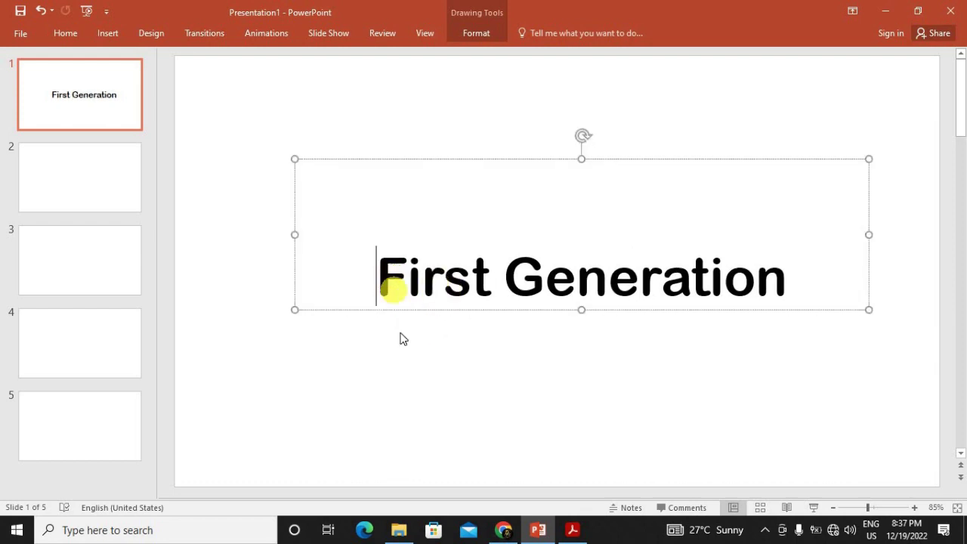
{"action": "type", "text": "C"}
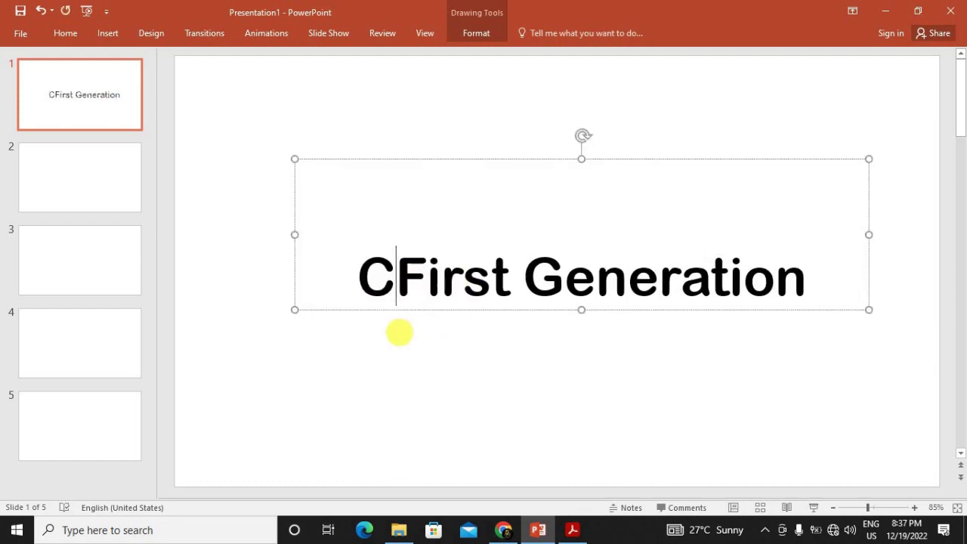
{"action": "type", "text": "omputer"}
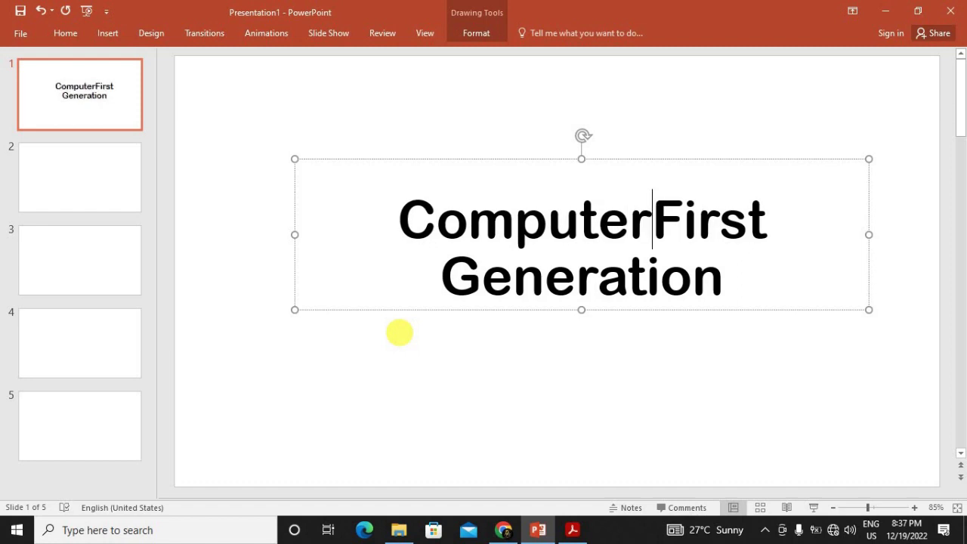
{"action": "key", "text": "Return"}
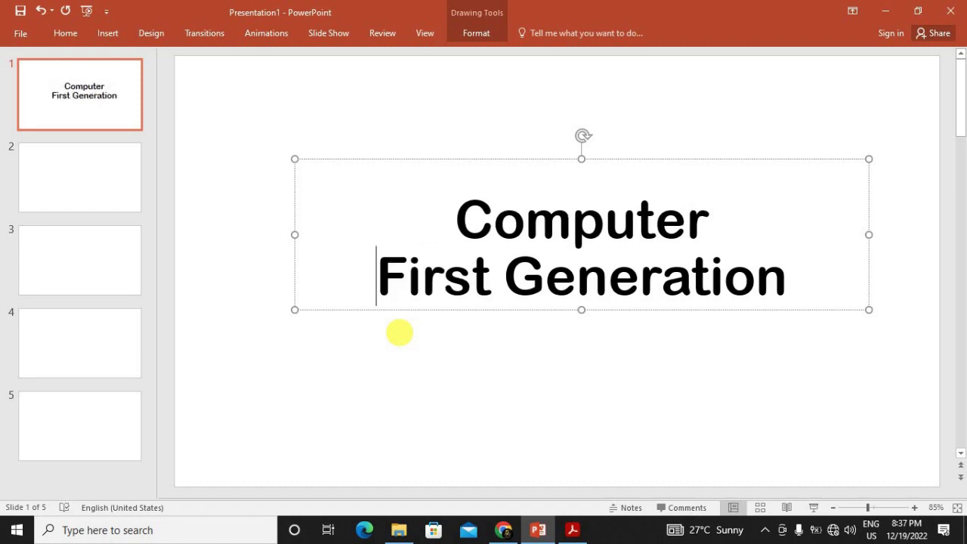
{"action": "left_click", "coordinate": [642, 359]}
{"action": "left_click", "coordinate": [662, 276]}
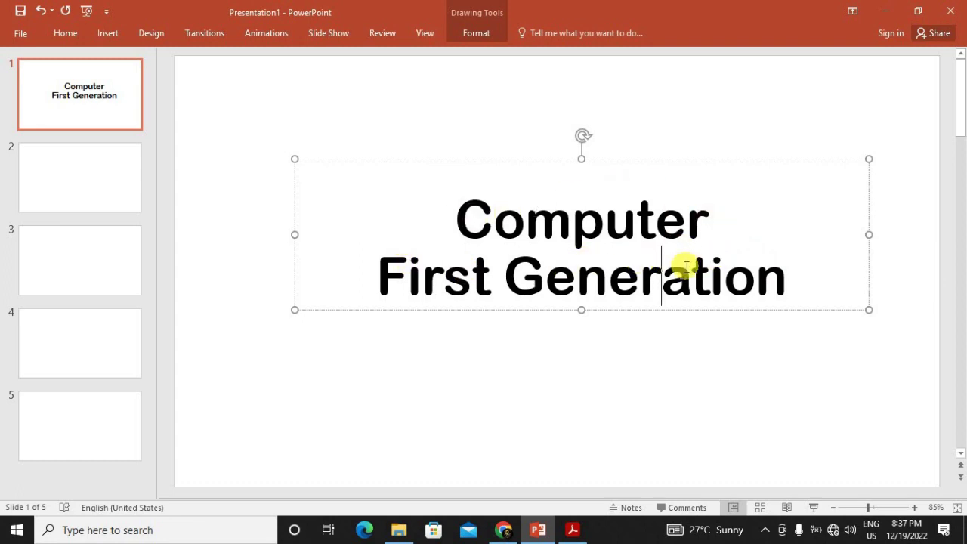
{"action": "left_click", "coordinate": [559, 359]}
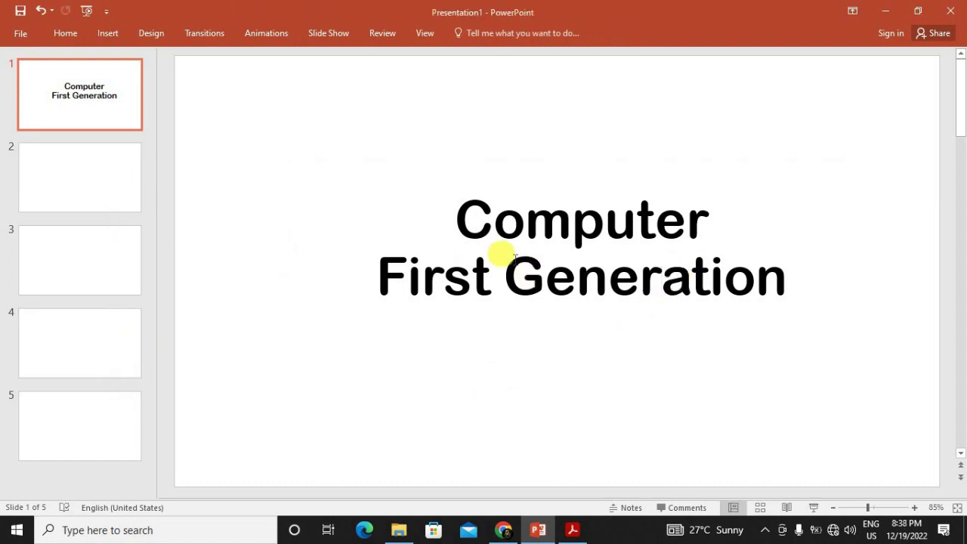
Enter 'Computer Second Generation' as slide 2's title, replacing the mistyped 'Secon'
{"action": "left_click", "coordinate": [503, 264]}
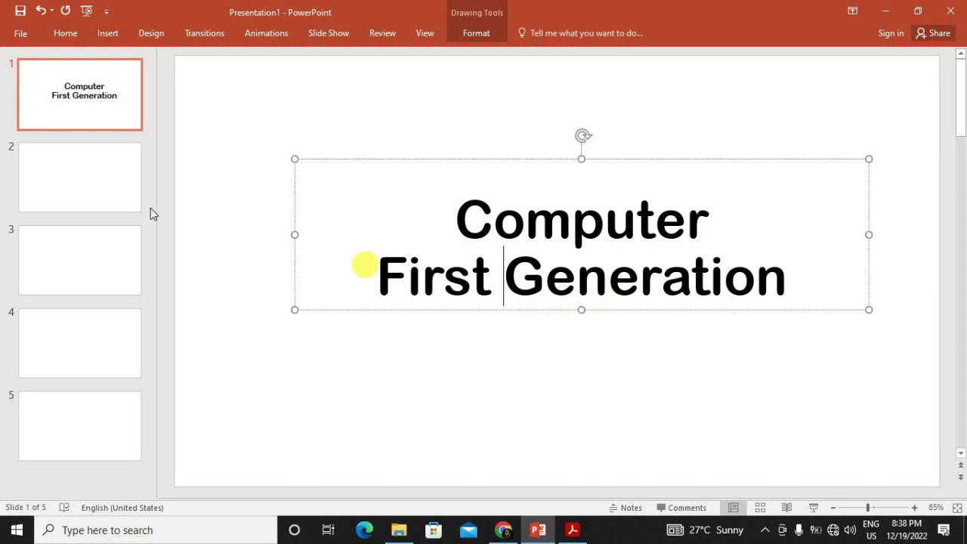
{"action": "left_click", "coordinate": [101, 171]}
{"action": "left_click", "coordinate": [529, 242]}
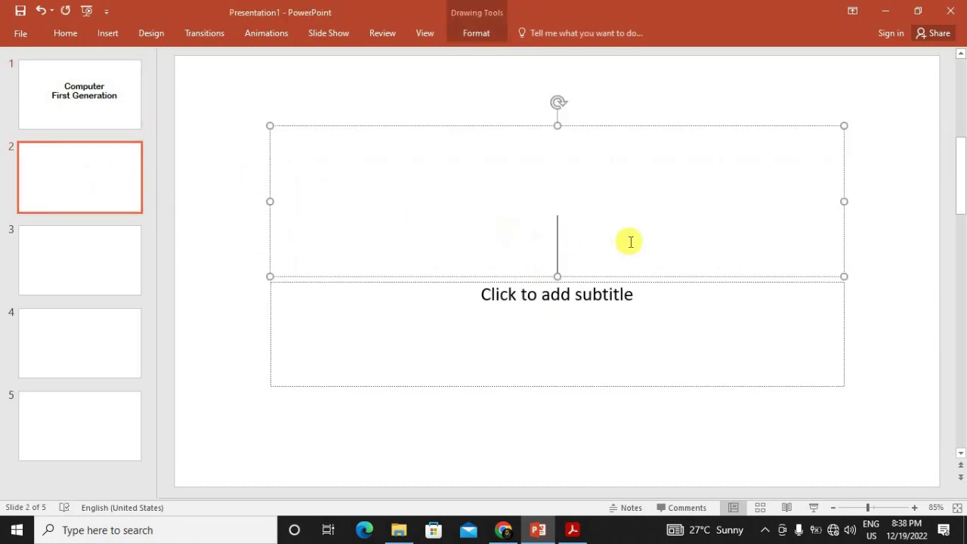
{"action": "type", "text": "S"}
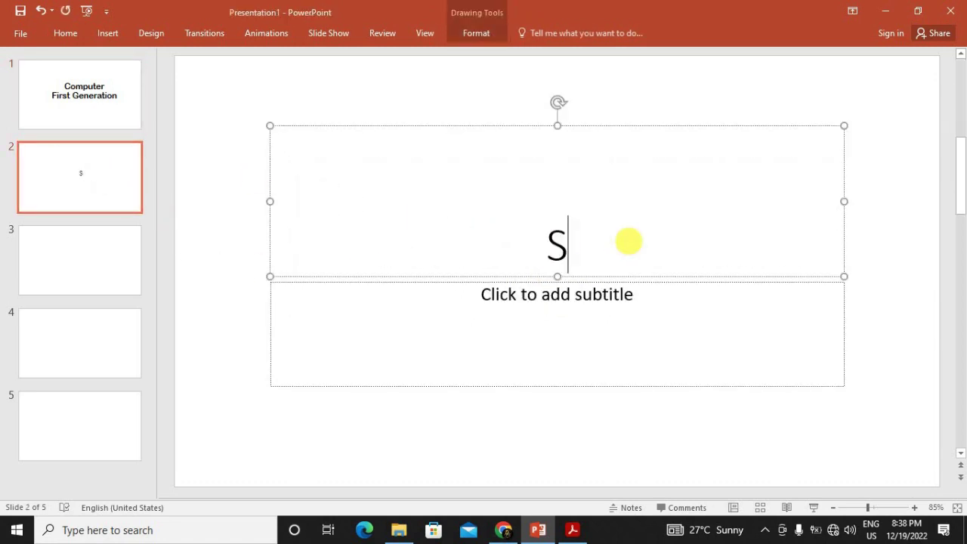
{"action": "type", "text": "econ"}
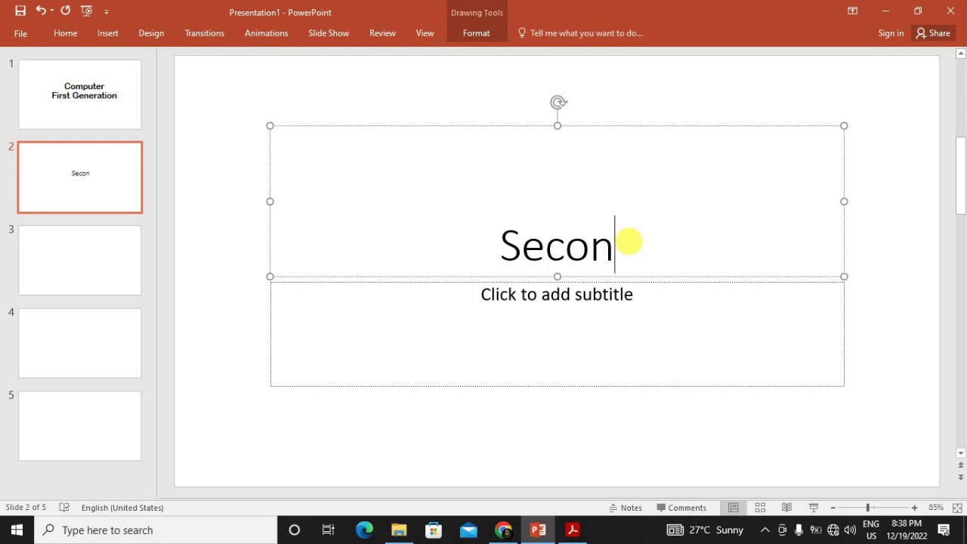
{"action": "double_click", "coordinate": [629, 242]}
{"action": "key", "text": "BackSpace"}
{"action": "type", "text": "C"}
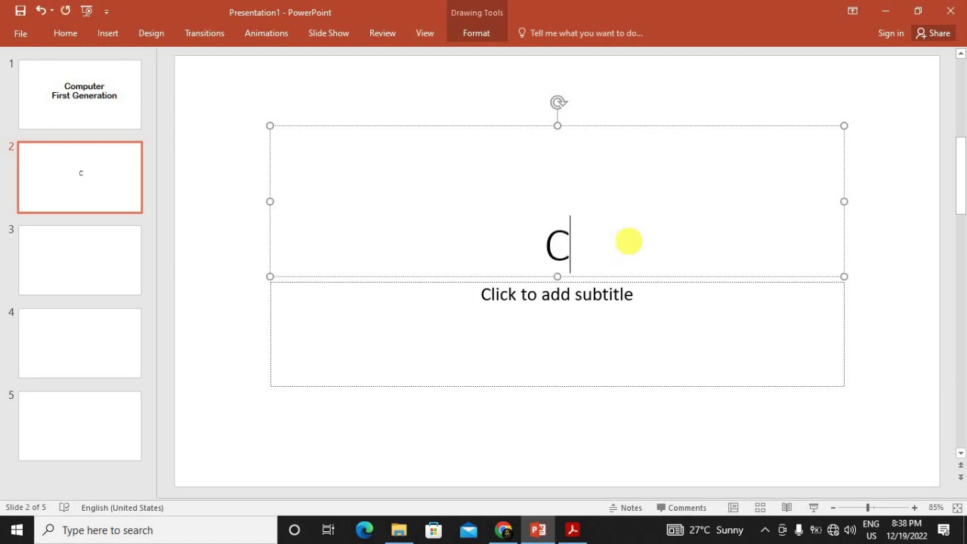
{"action": "type", "text": "omputer"}
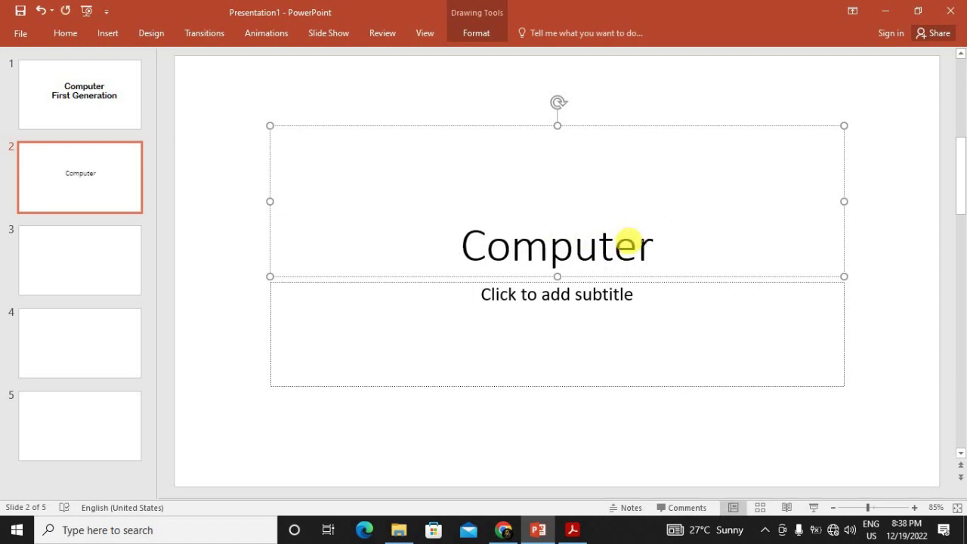
{"action": "type", "text": " Second "}
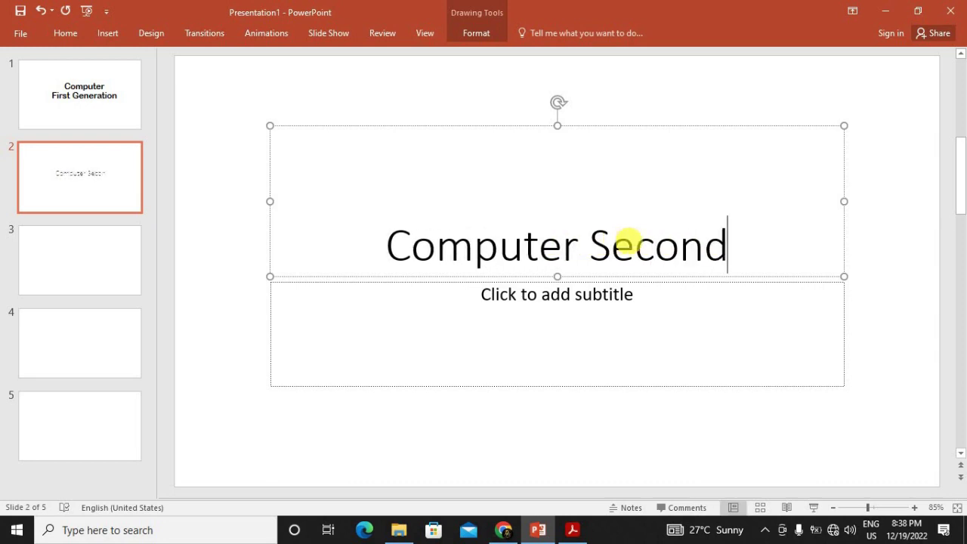
{"action": "type", "text": "Gene"}
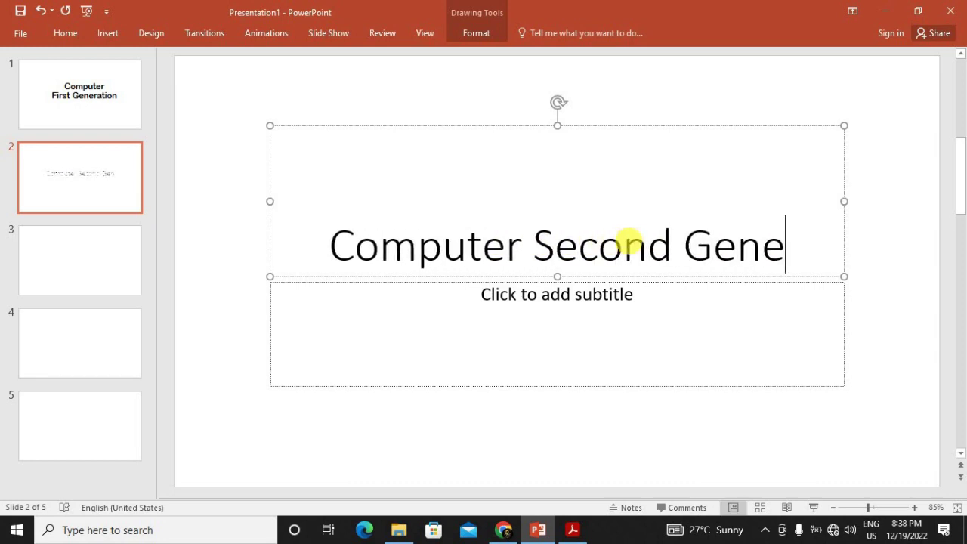
{"action": "type", "text": "ration"}
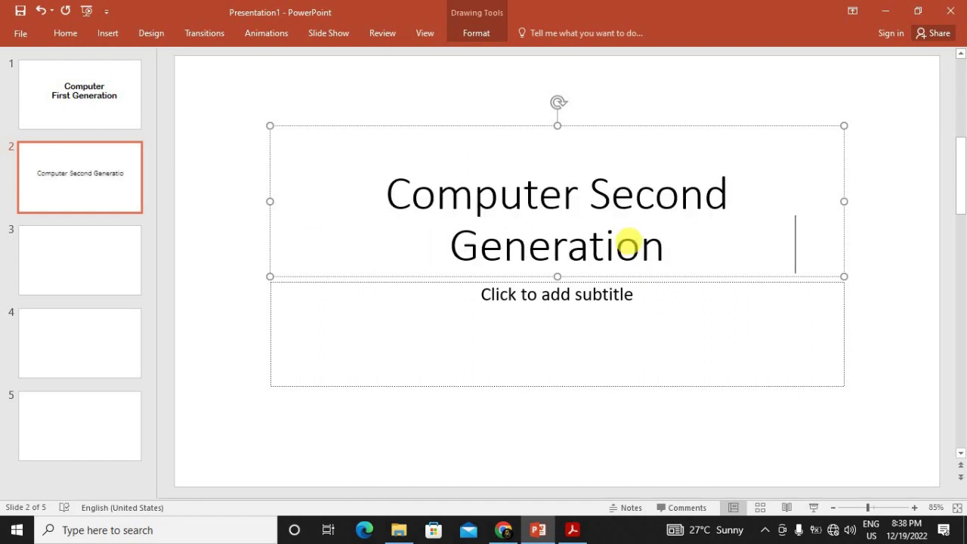
{"action": "left_click", "coordinate": [557, 340]}
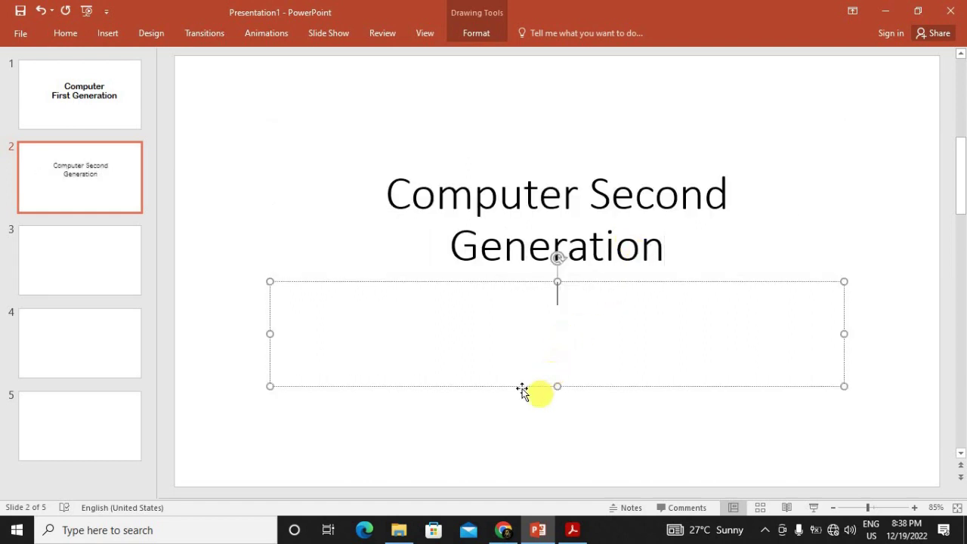
Delete slide 2's empty subtitle box and move its title down toward the centre
{"action": "left_click", "coordinate": [524, 387]}
{"action": "key", "text": "Delete"}
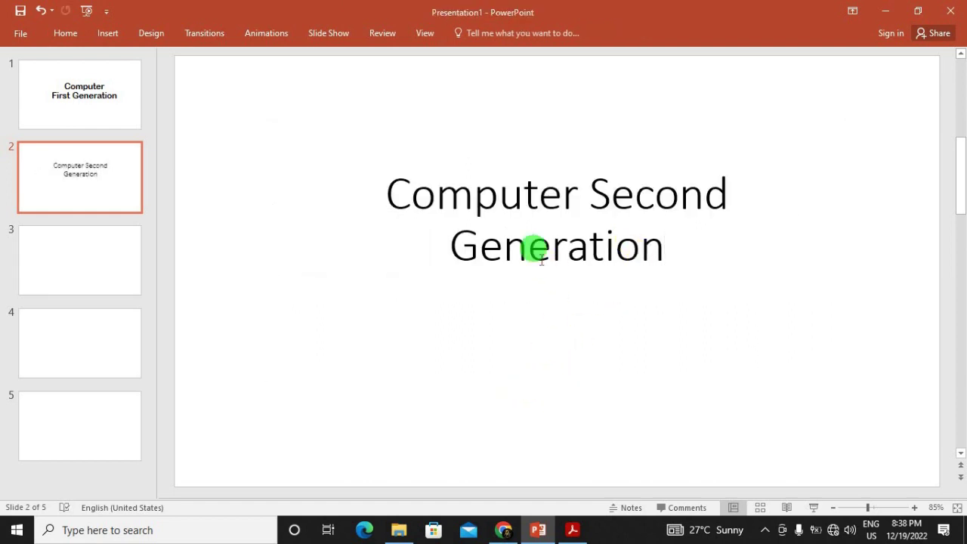
{"action": "left_click", "coordinate": [528, 248]}
{"action": "left_click_drag", "start_coordinate": [522, 273], "coordinate": [539, 325]}
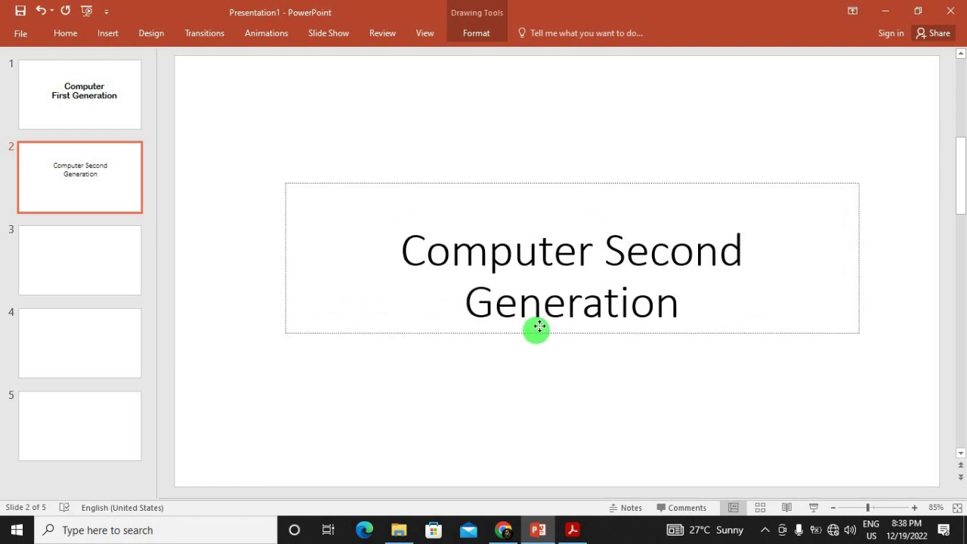
Set slide 2's title font to Arial Rounded MT Bold, comparing it with slide 1
{"action": "key", "text": "ctrl+a"}
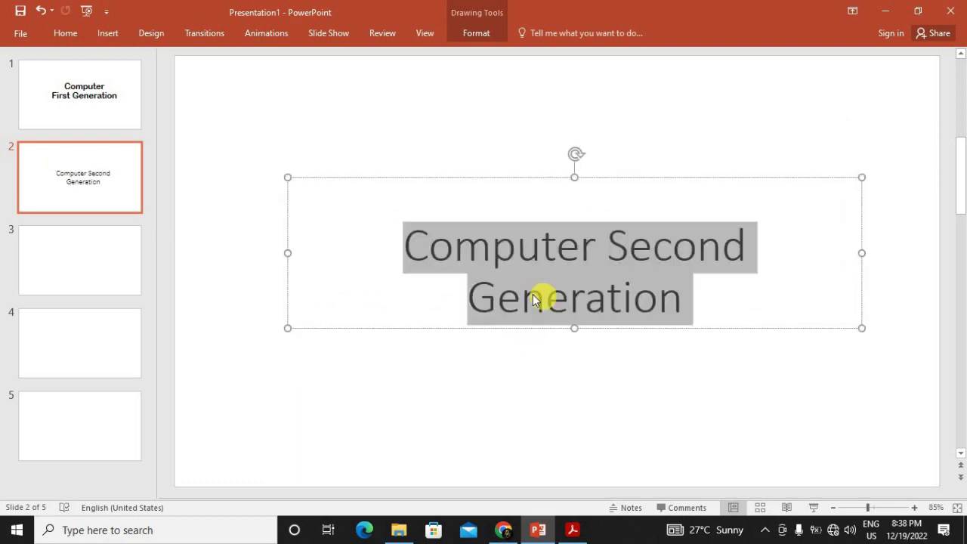
{"action": "left_click", "coordinate": [66, 33]}
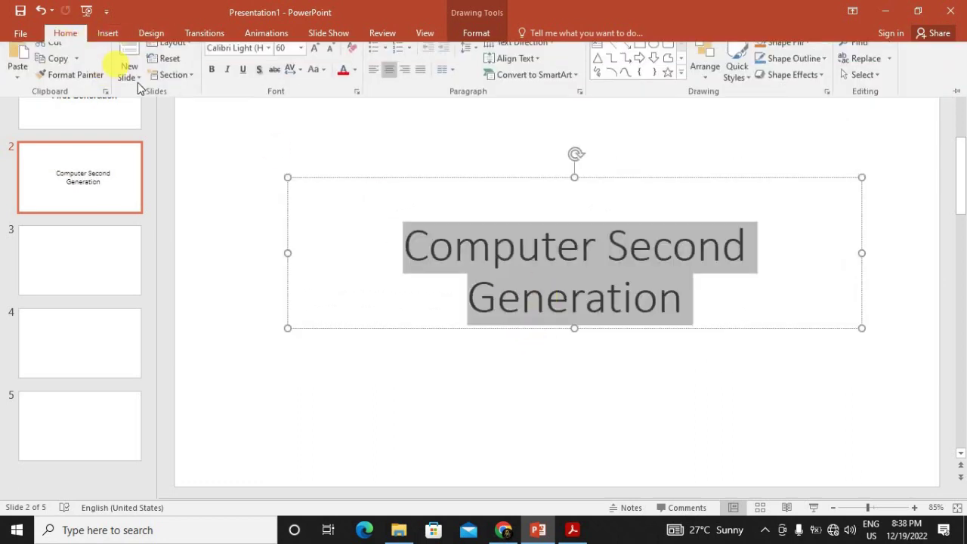
{"action": "left_click", "coordinate": [269, 58]}
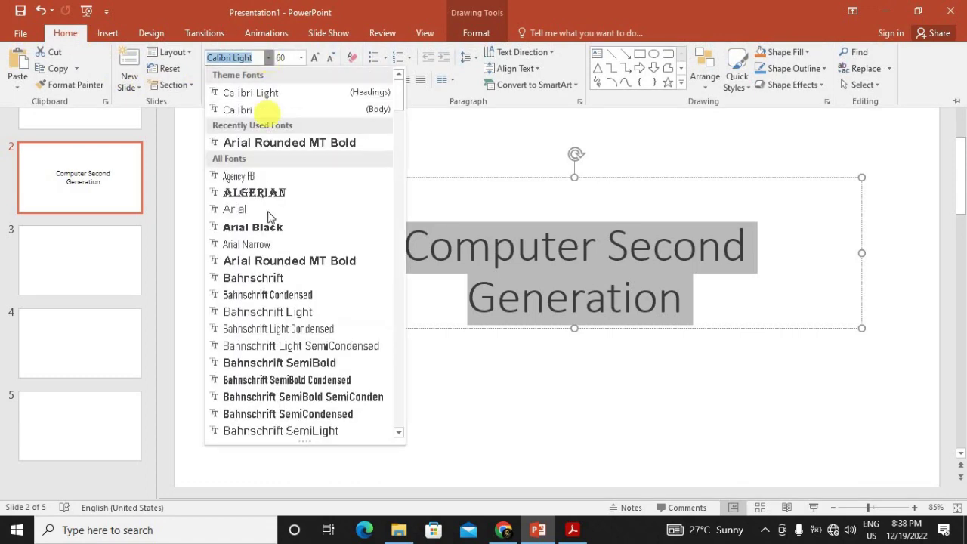
{"action": "left_click", "coordinate": [274, 260]}
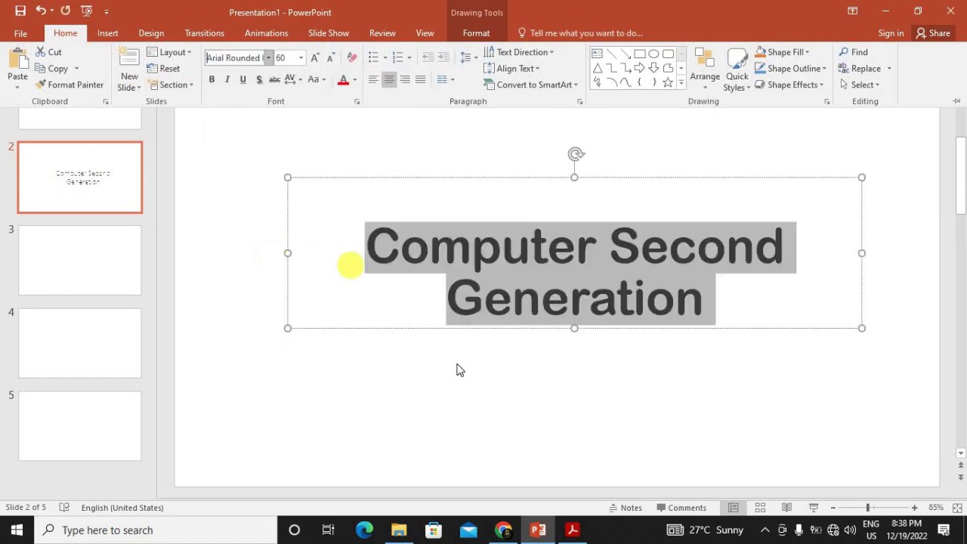
{"action": "key", "text": "ctrl+F1"}
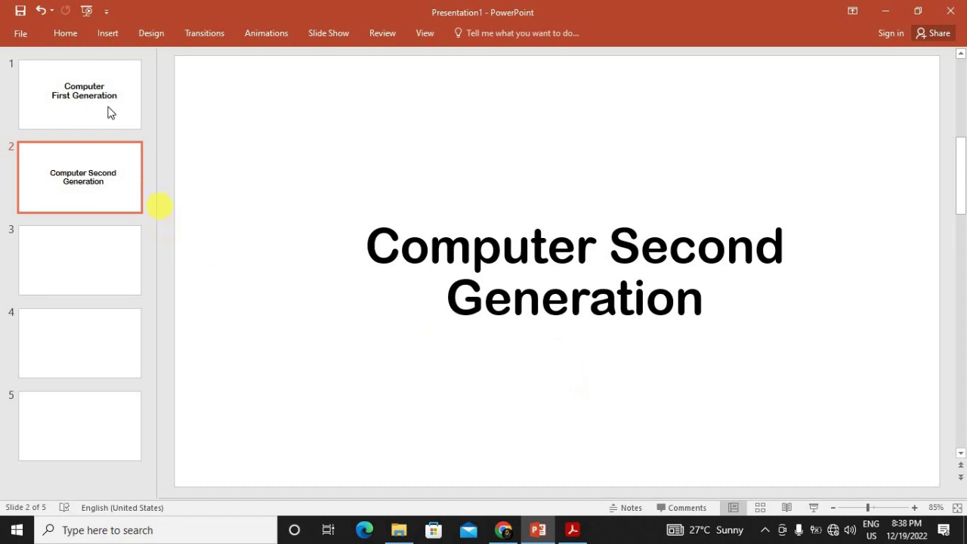
{"action": "left_click", "coordinate": [97, 97]}
{"action": "left_click", "coordinate": [80, 189]}
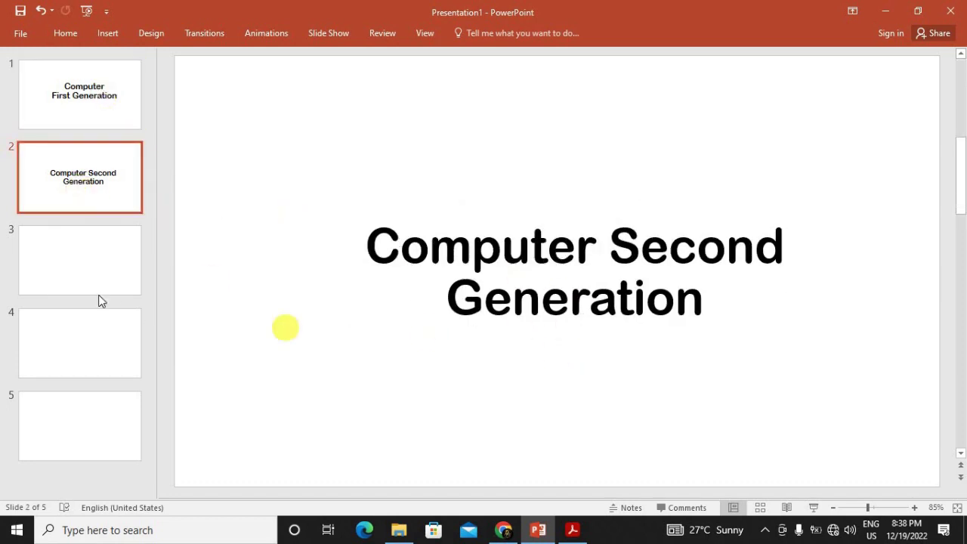
Type 'Computer Third Generation' into slide 3's title, fixing typos as you go
{"action": "left_click", "coordinate": [106, 270]}
{"action": "left_click", "coordinate": [443, 280]}
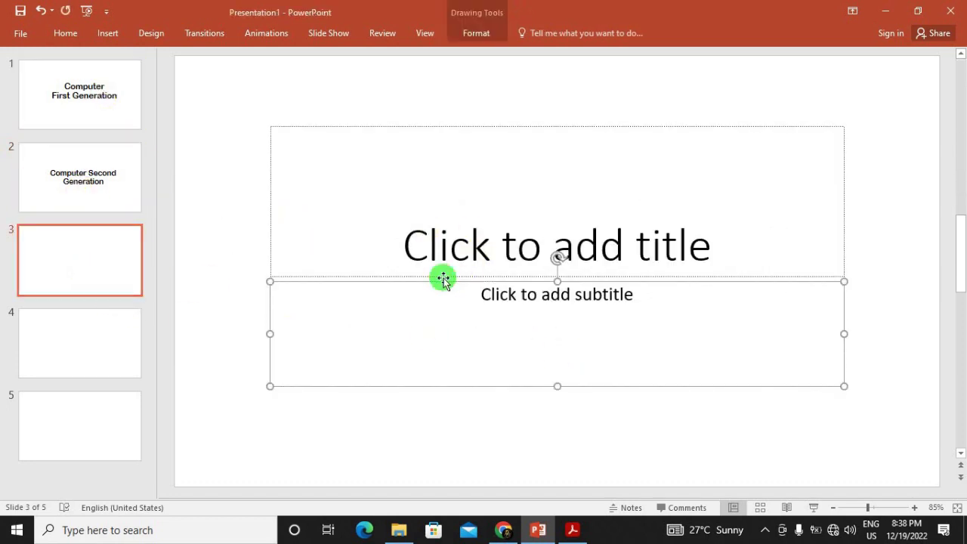
{"action": "left_click", "coordinate": [446, 277]}
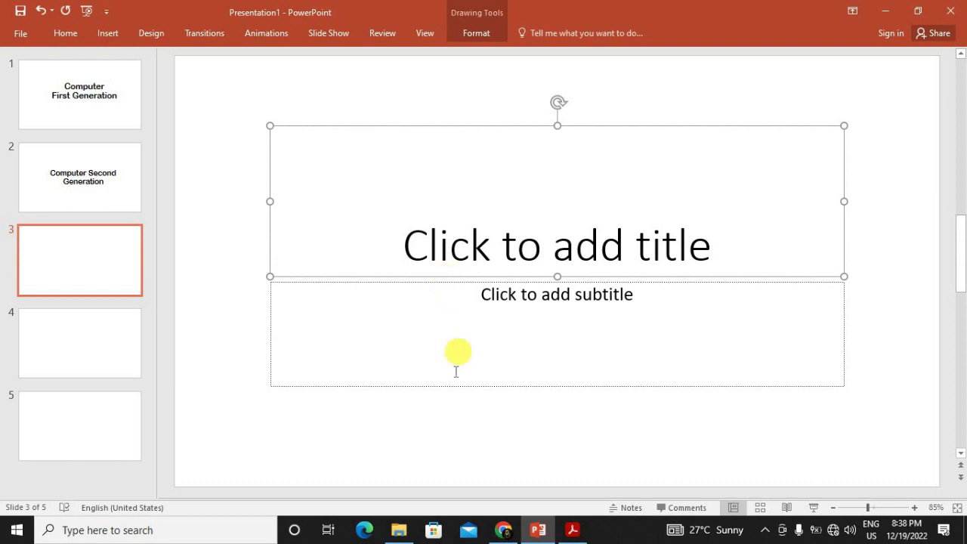
{"action": "left_click", "coordinate": [449, 387]}
{"action": "left_click", "coordinate": [482, 234]}
{"action": "type", "text": "C"}
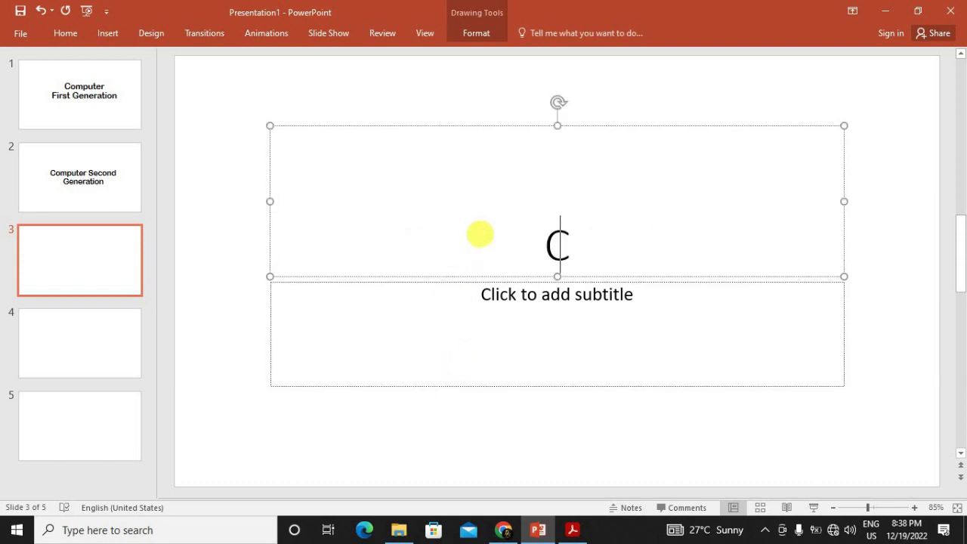
{"action": "type", "text": "omput"}
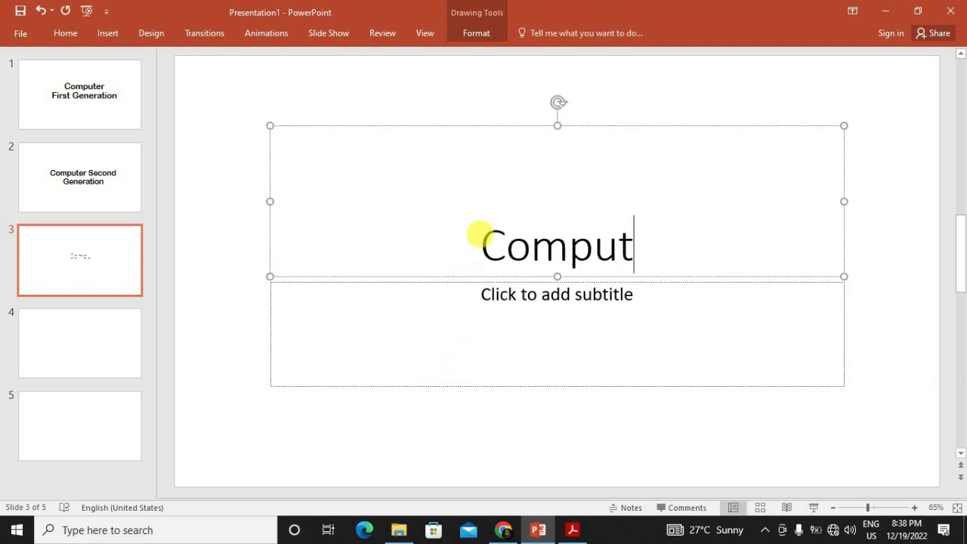
{"action": "type", "text": "er h"}
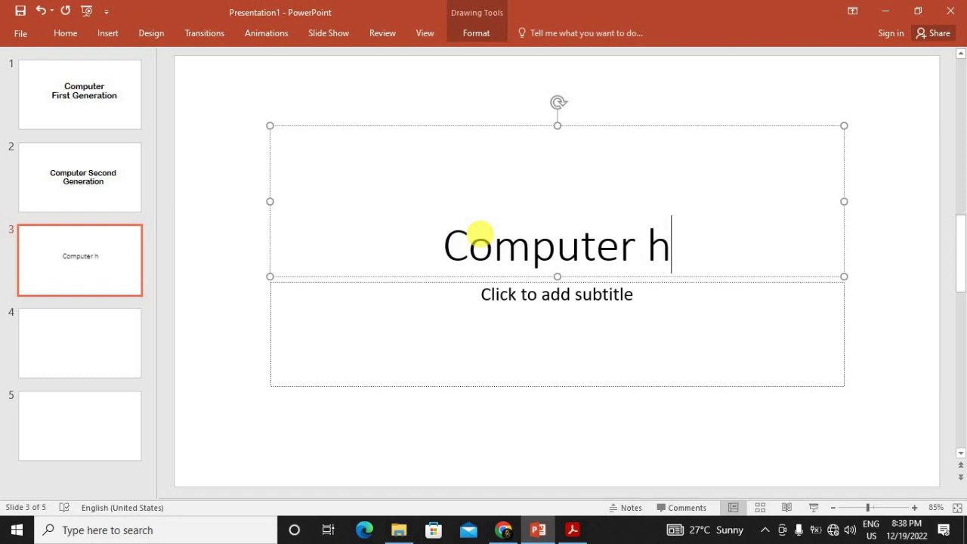
{"action": "type", "text": "r"}
{"action": "key", "text": "BackSpace"}
{"action": "key", "text": "BackSpace"}
{"action": "type", "text": "T"}
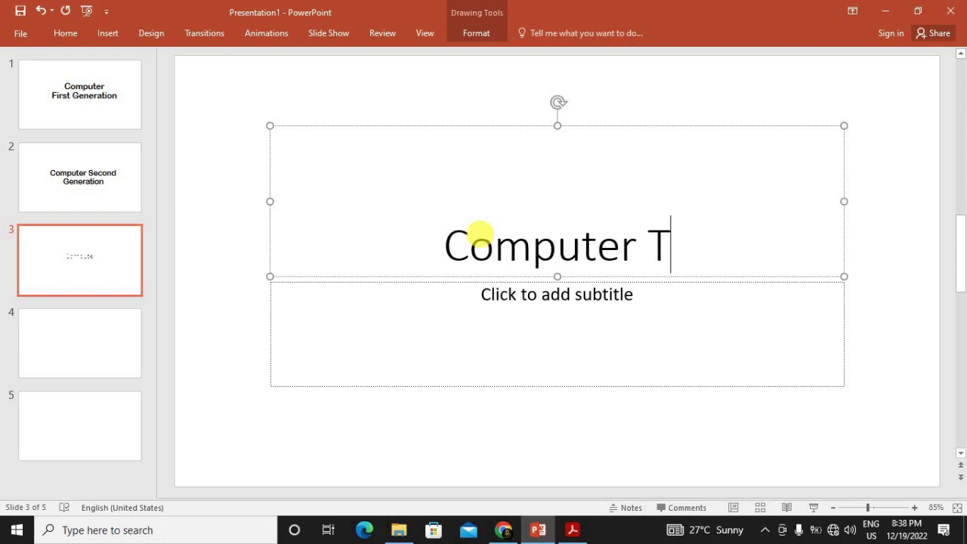
{"action": "type", "text": "hi"}
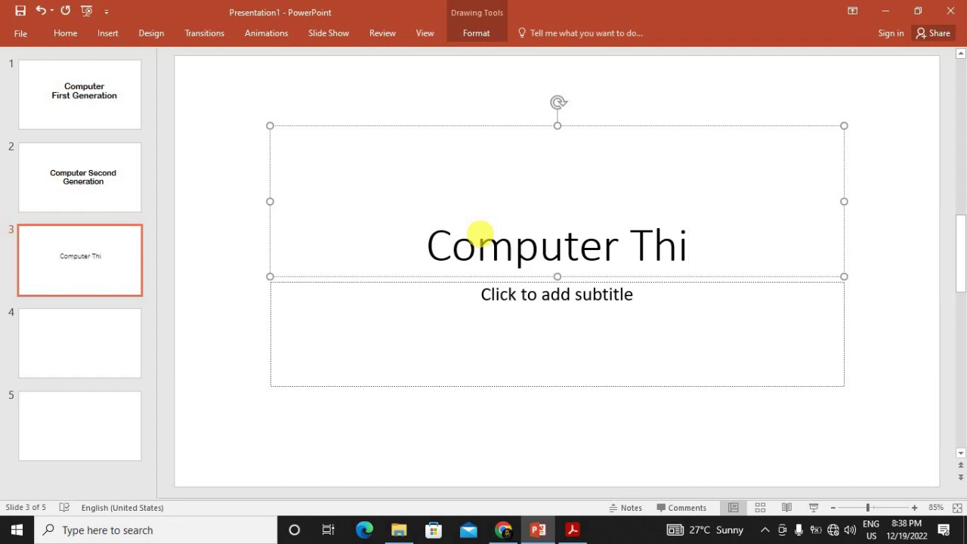
{"action": "key", "text": "BackSpace"}
{"action": "type", "text": "e"}
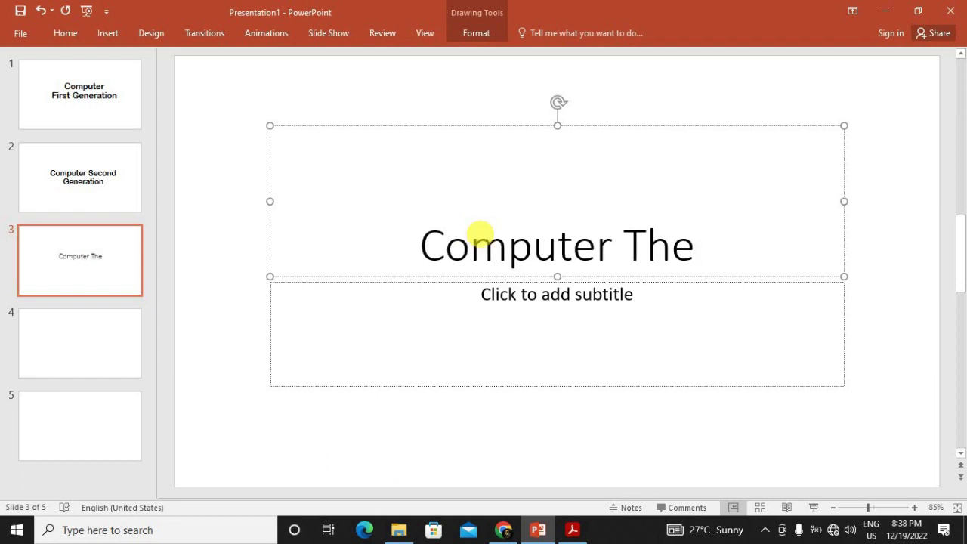
{"action": "key", "text": "BackSpace"}
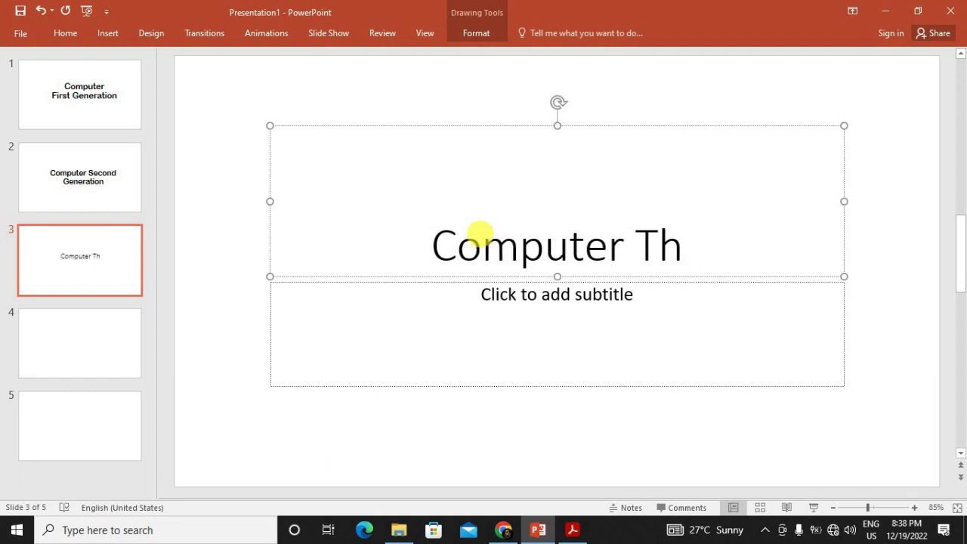
{"action": "type", "text": "i"}
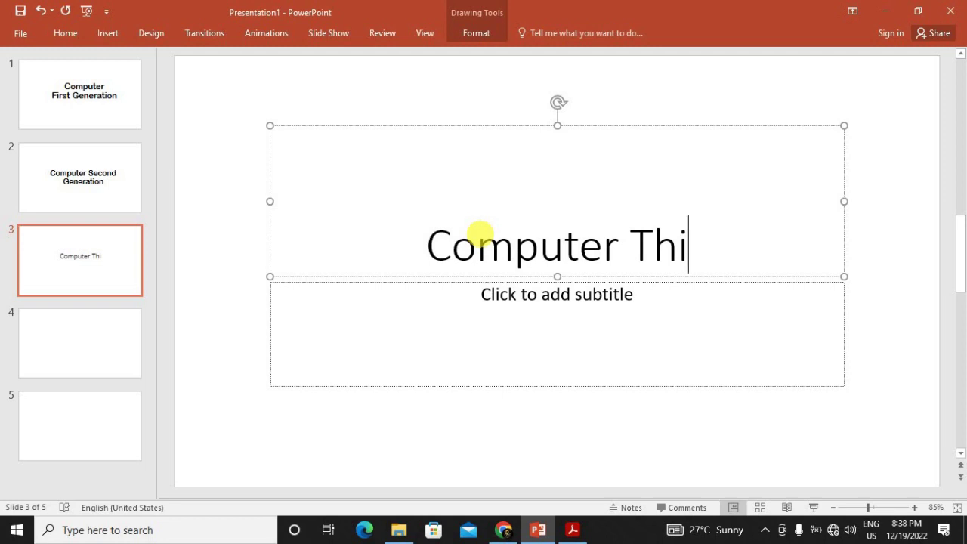
{"action": "type", "text": "rd"}
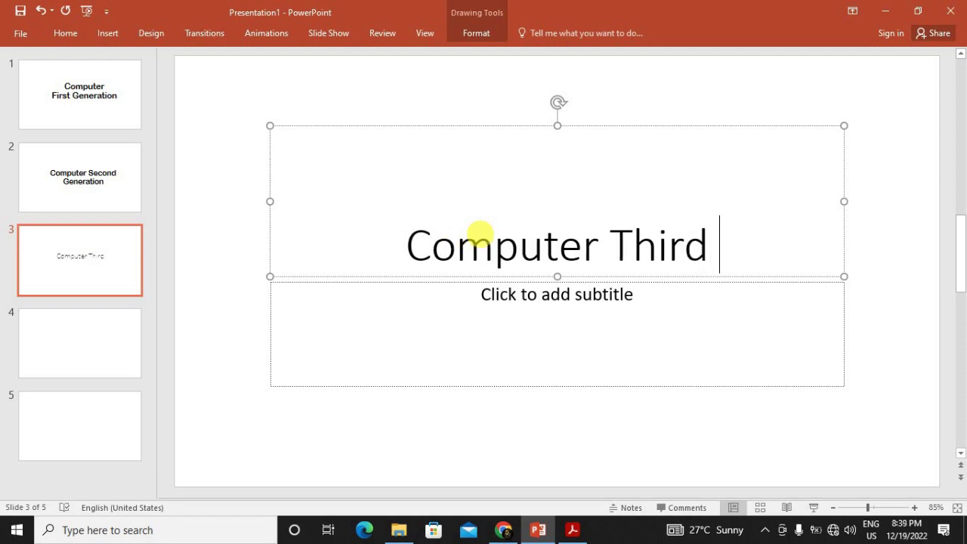
{"action": "type", "text": " Gener"}
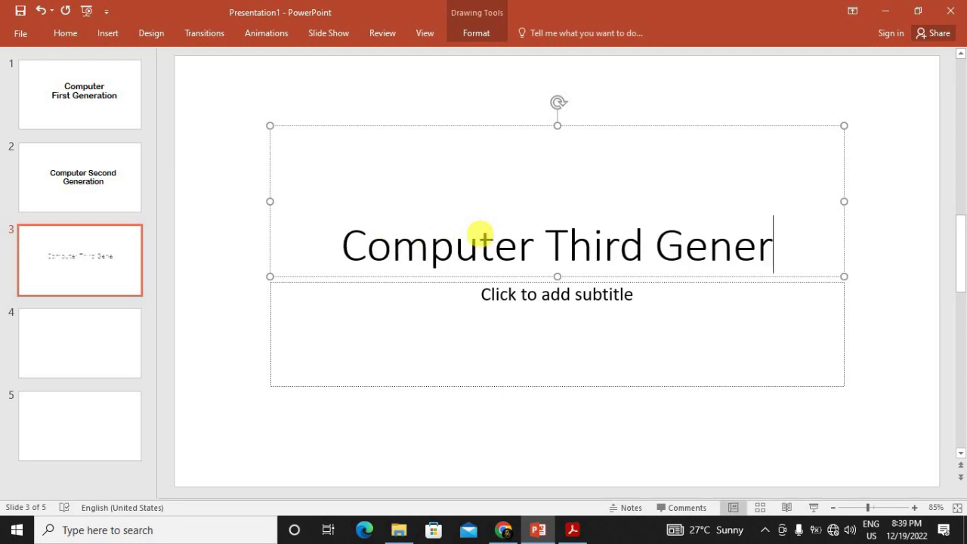
{"action": "type", "text": "ation"}
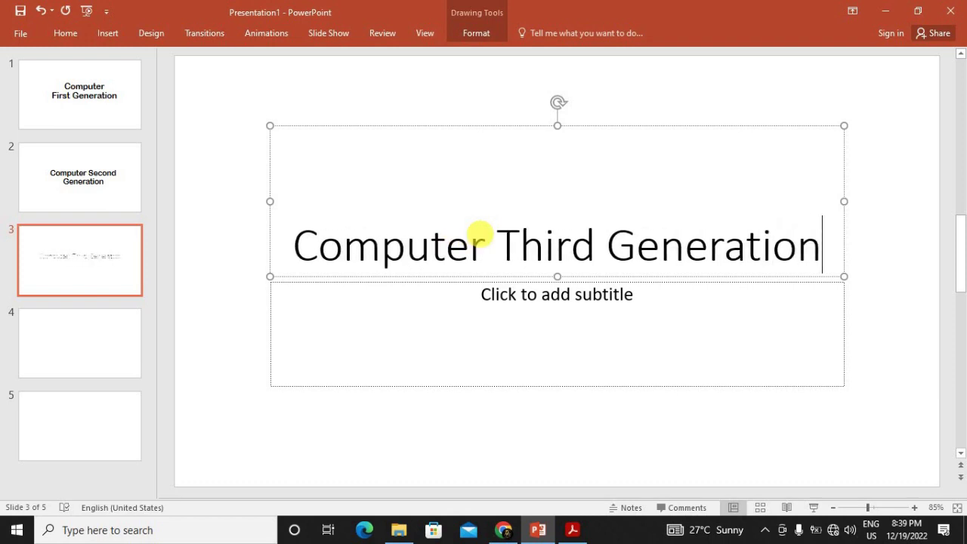
Delete the empty subtitle placeholder on slide 3
{"action": "left_click", "coordinate": [529, 341]}
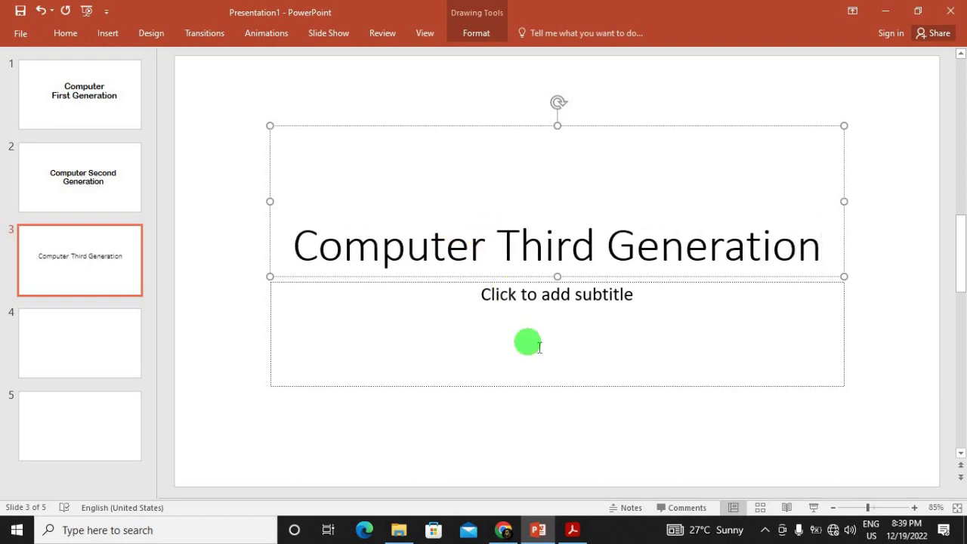
{"action": "left_click", "coordinate": [632, 387]}
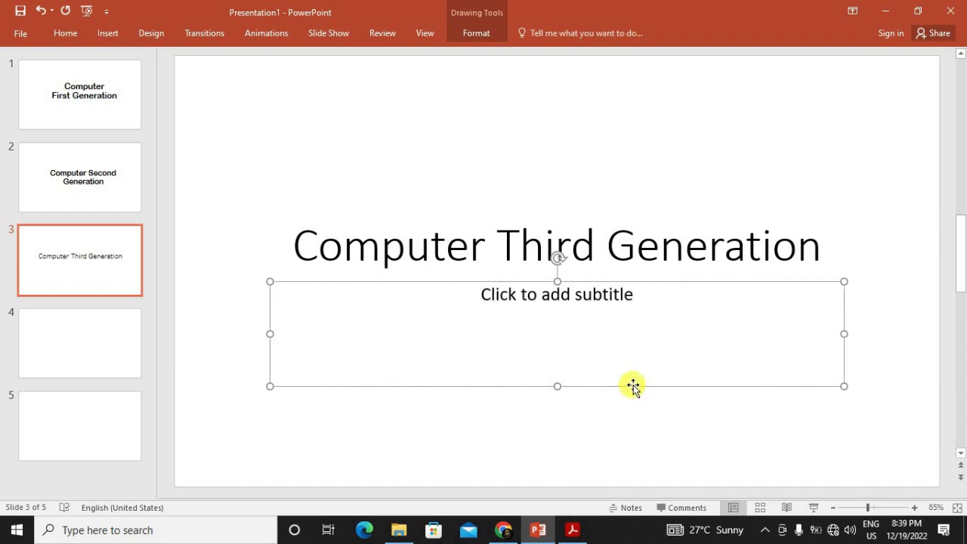
{"action": "key", "text": "Delete"}
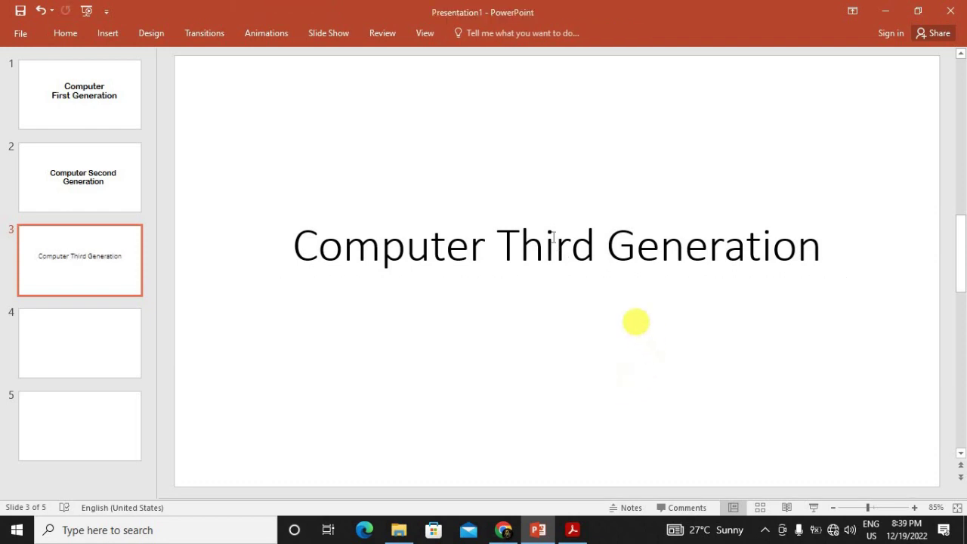
Set the 'Computer Third Generation' title to Arial Rounded MT Bold and move it lower
{"action": "left_click", "coordinate": [546, 241]}
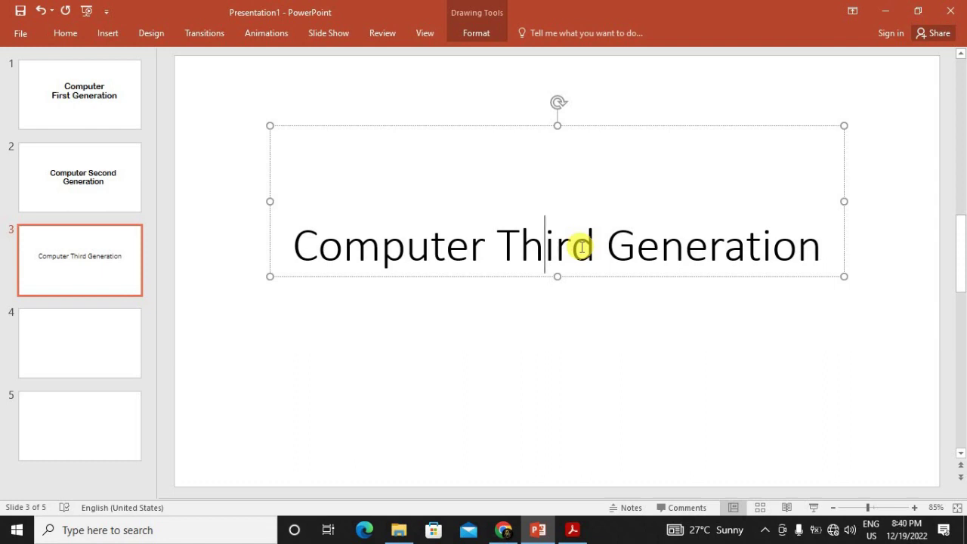
{"action": "left_click", "coordinate": [582, 249]}
{"action": "triple_click", "coordinate": [583, 249]}
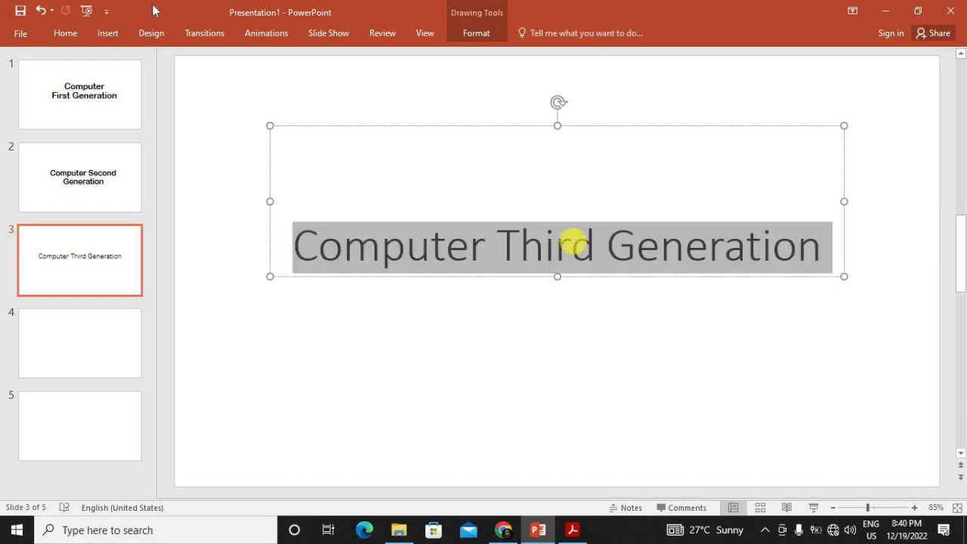
{"action": "left_click", "coordinate": [66, 34]}
{"action": "left_click", "coordinate": [268, 59]}
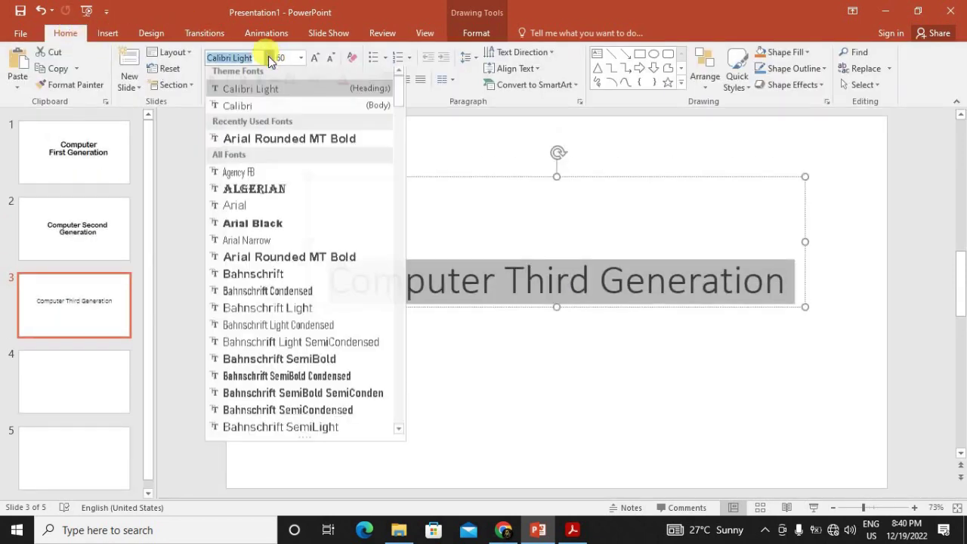
{"action": "left_click", "coordinate": [275, 257]}
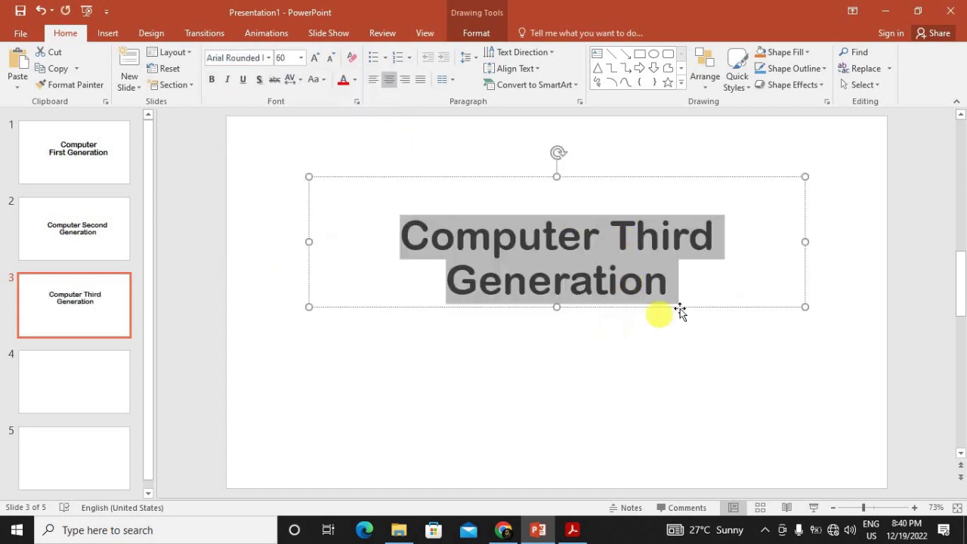
{"action": "left_click_drag", "start_coordinate": [676, 309], "coordinate": [678, 358]}
{"action": "left_click", "coordinate": [633, 395]}
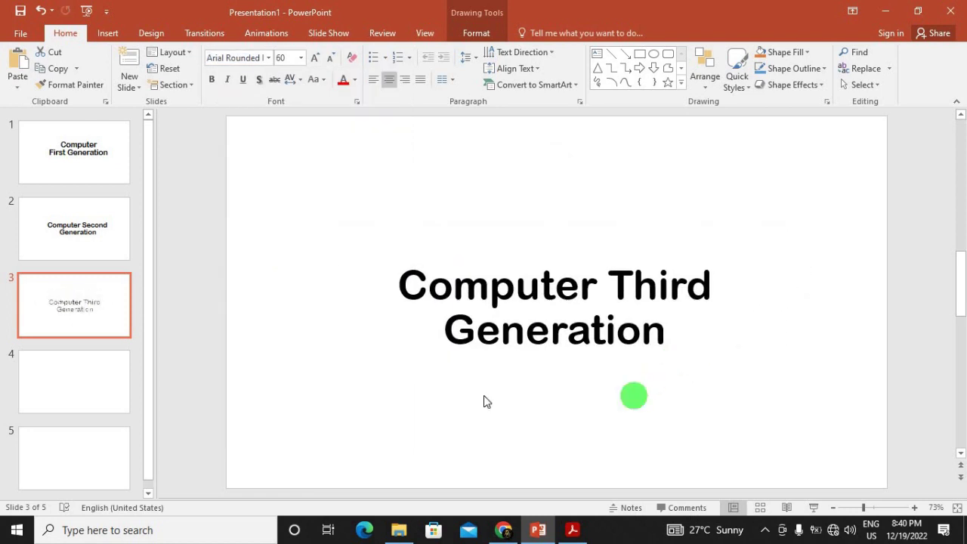
Title slide 4 'Computer Fourth Generation' and remove its empty subtitle placeholder
{"action": "left_click", "coordinate": [58, 379]}
{"action": "left_click", "coordinate": [545, 273]}
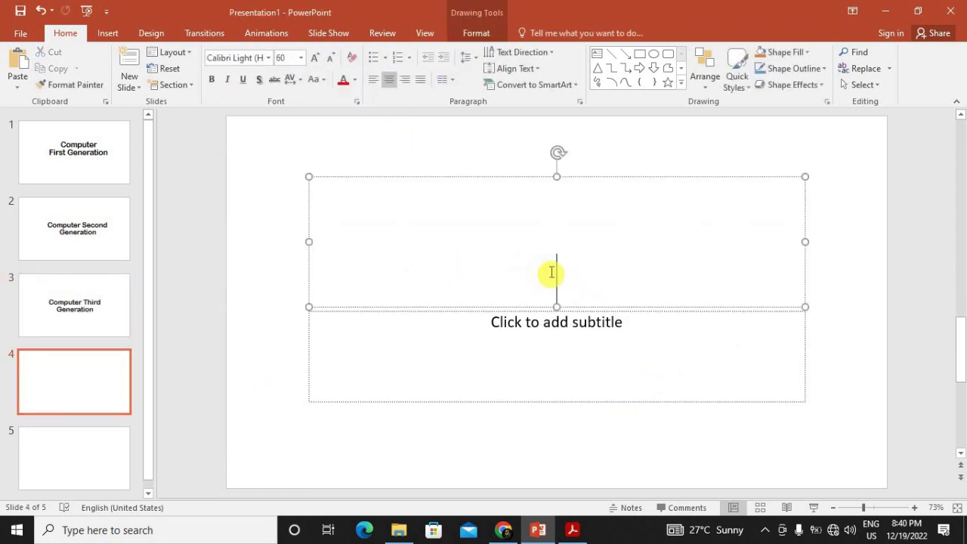
{"action": "type", "text": "Com"}
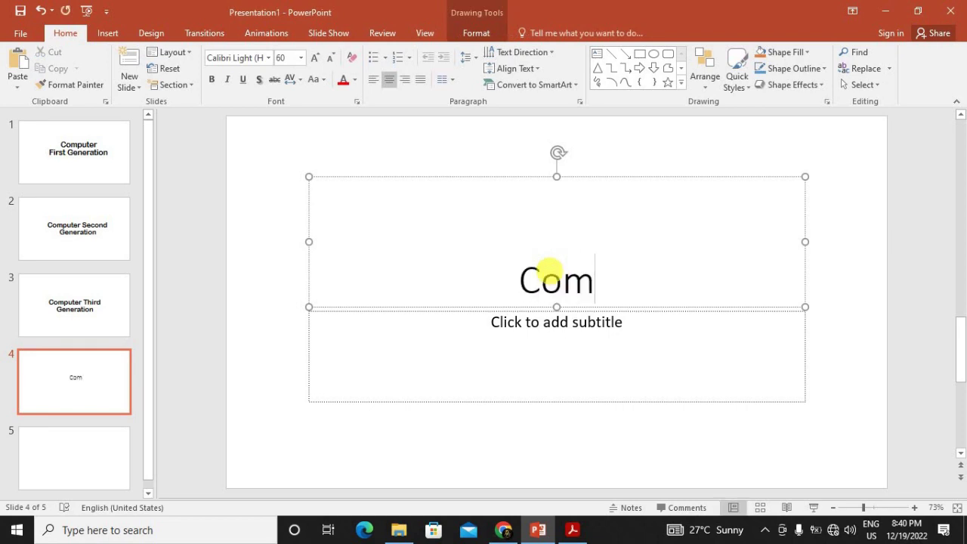
{"action": "type", "text": "puter"}
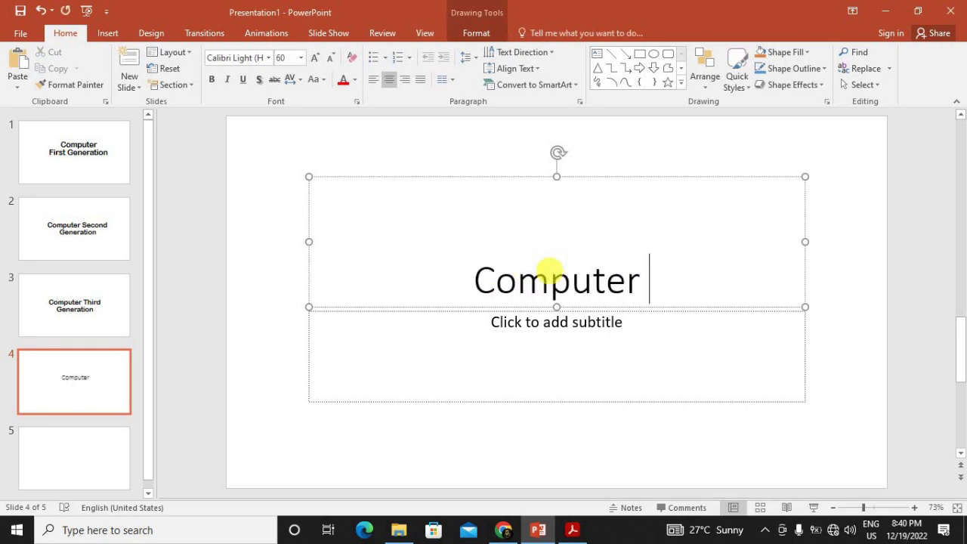
{"action": "type", "text": " Four"}
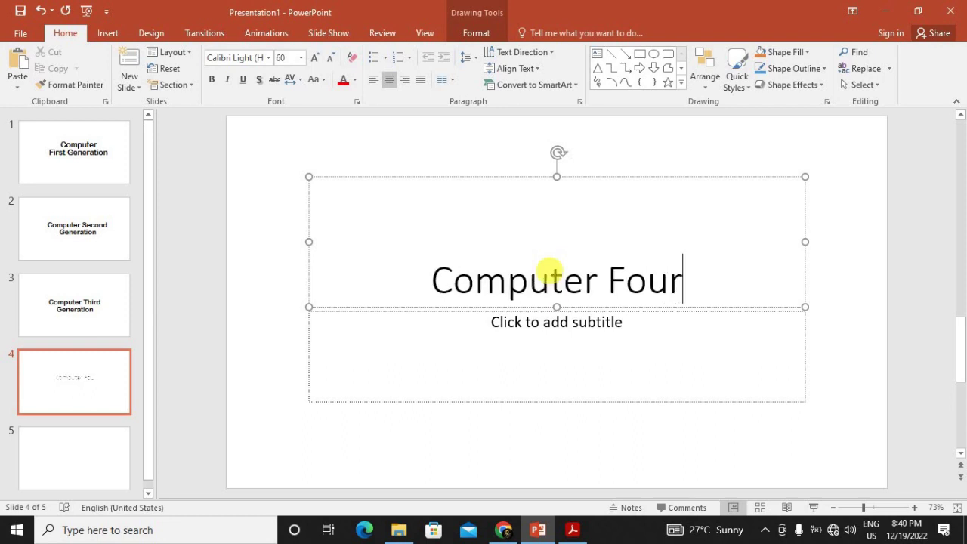
{"action": "type", "text": "th Geb"}
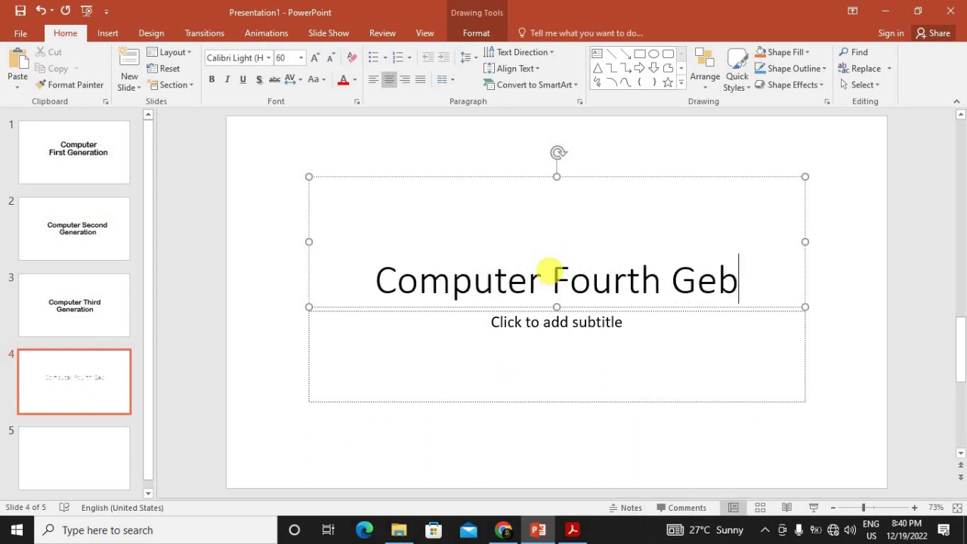
{"action": "type", "text": "e"}
{"action": "key", "text": "BackSpace"}
{"action": "key", "text": "BackSpace"}
{"action": "type", "text": "ne"}
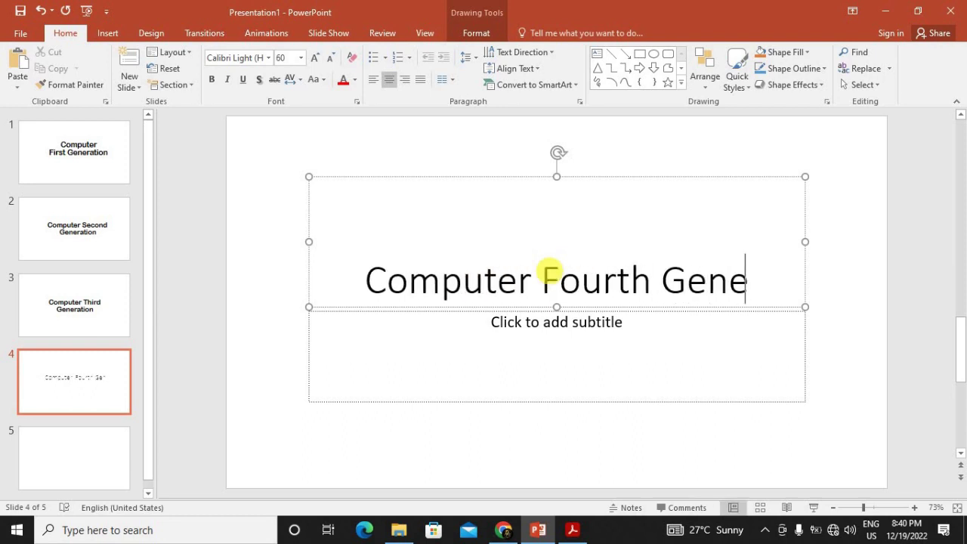
{"action": "type", "text": "ratio"}
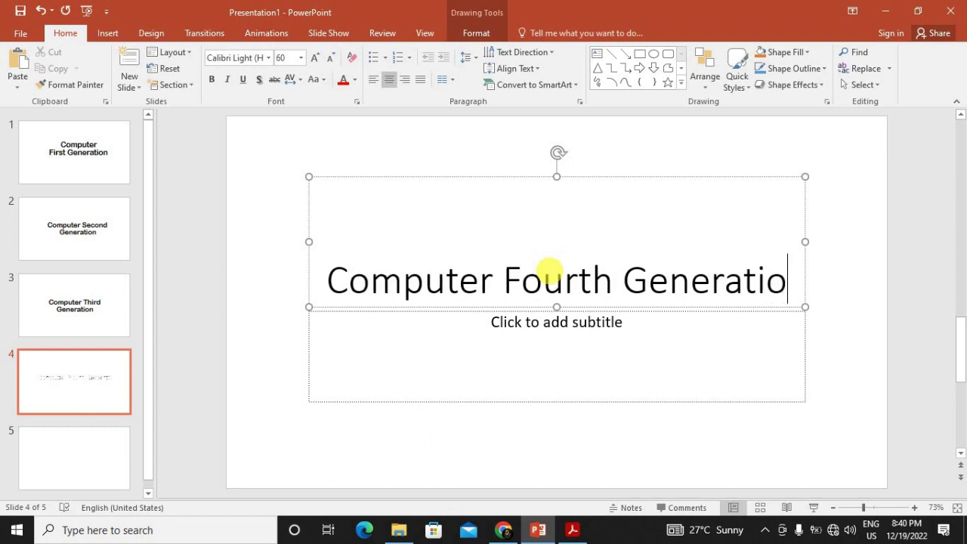
{"action": "type", "text": "n"}
{"action": "left_click", "coordinate": [529, 415]}
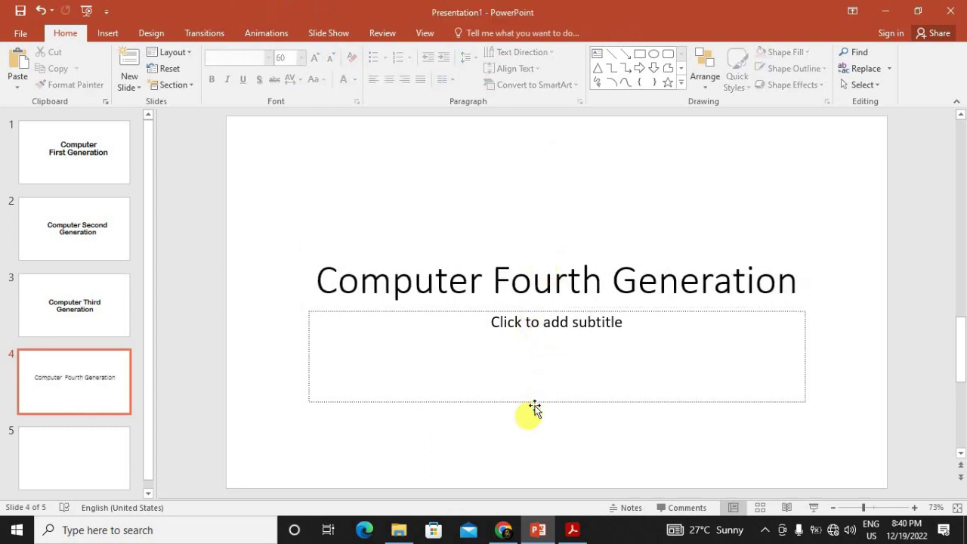
{"action": "left_click", "coordinate": [535, 405]}
{"action": "left_click", "coordinate": [536, 409]}
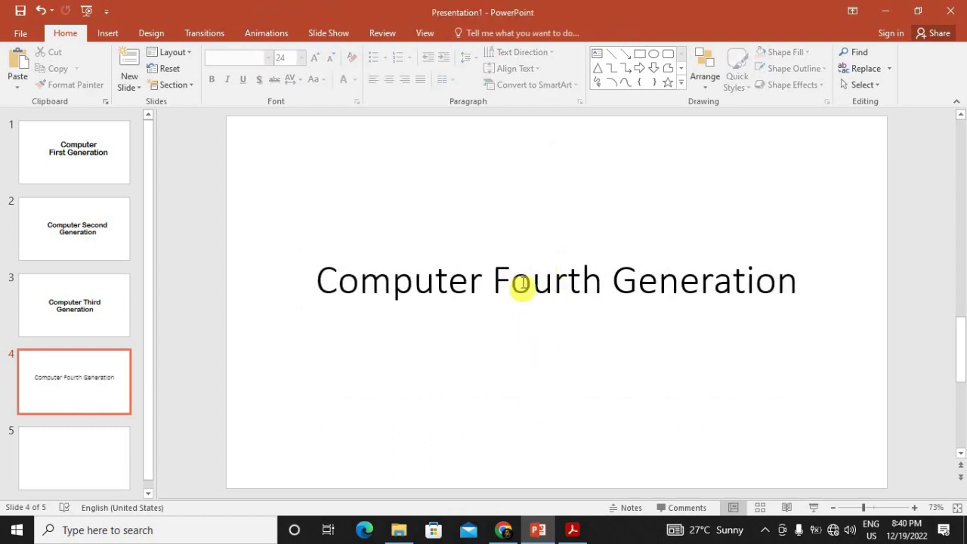
Set the slide 4 title to Arial Rounded MT Bold and drag the box lower
{"action": "left_click", "coordinate": [521, 281]}
{"action": "triple_click", "coordinate": [521, 276]}
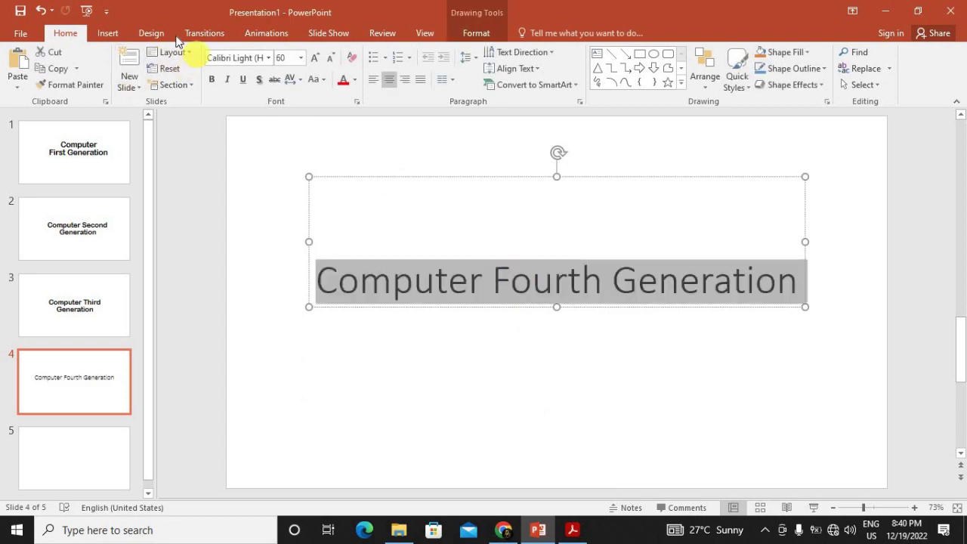
{"action": "left_click", "coordinate": [268, 58]}
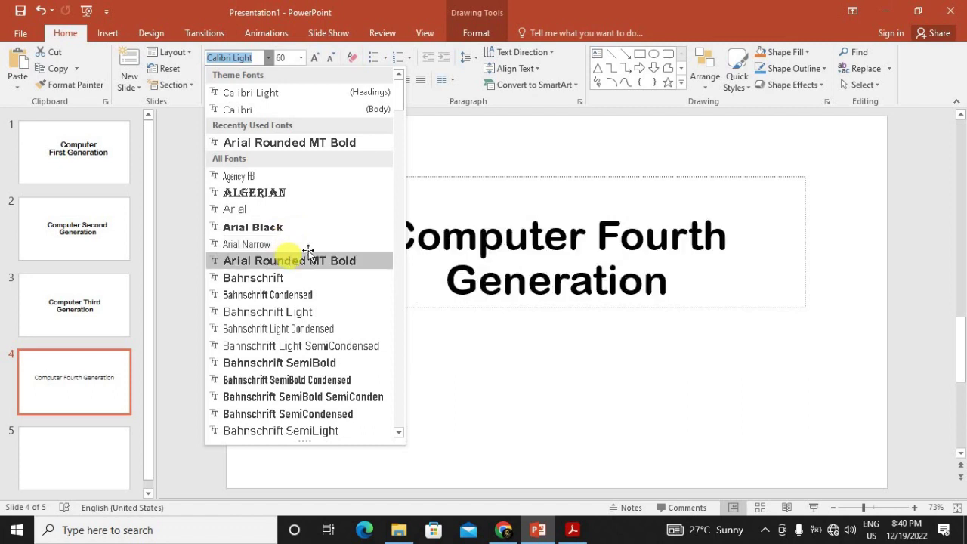
{"action": "left_click", "coordinate": [306, 260]}
{"action": "left_click", "coordinate": [408, 307]}
{"action": "left_click_drag", "start_coordinate": [408, 307], "coordinate": [422, 364]}
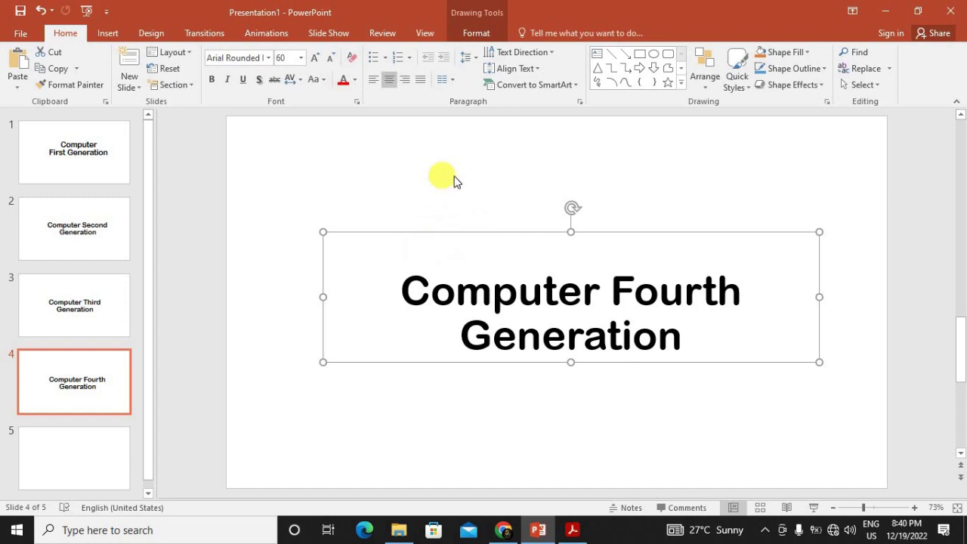
Reposition the slide 4 title box, moving it up and then nudging it slightly down
{"action": "right_click", "coordinate": [418, 173]}
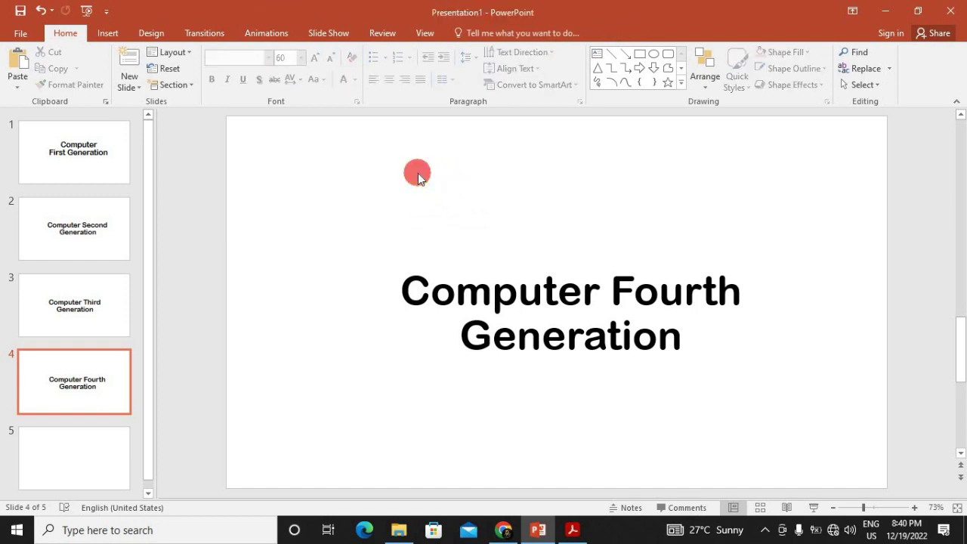
{"action": "left_click", "coordinate": [392, 189]}
{"action": "left_click", "coordinate": [469, 325]}
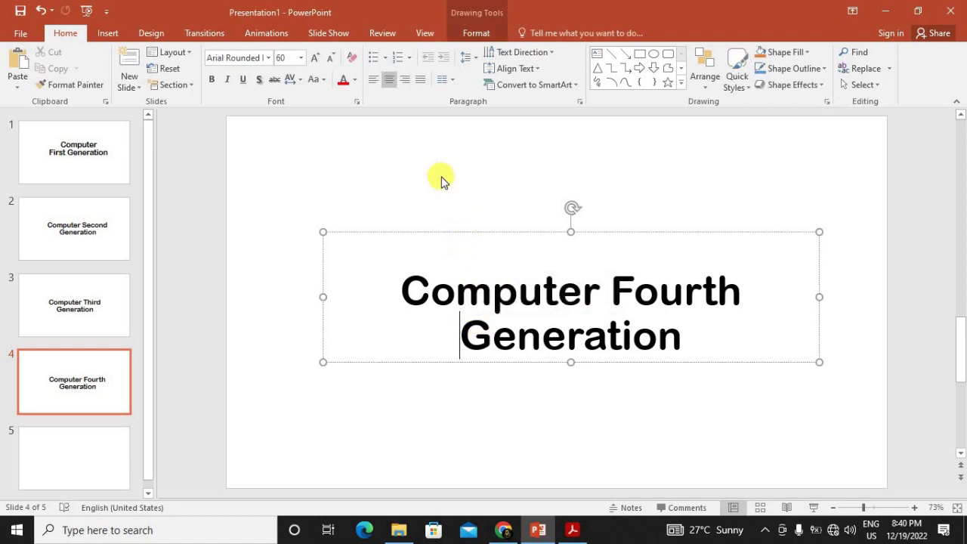
{"action": "left_click", "coordinate": [440, 179]}
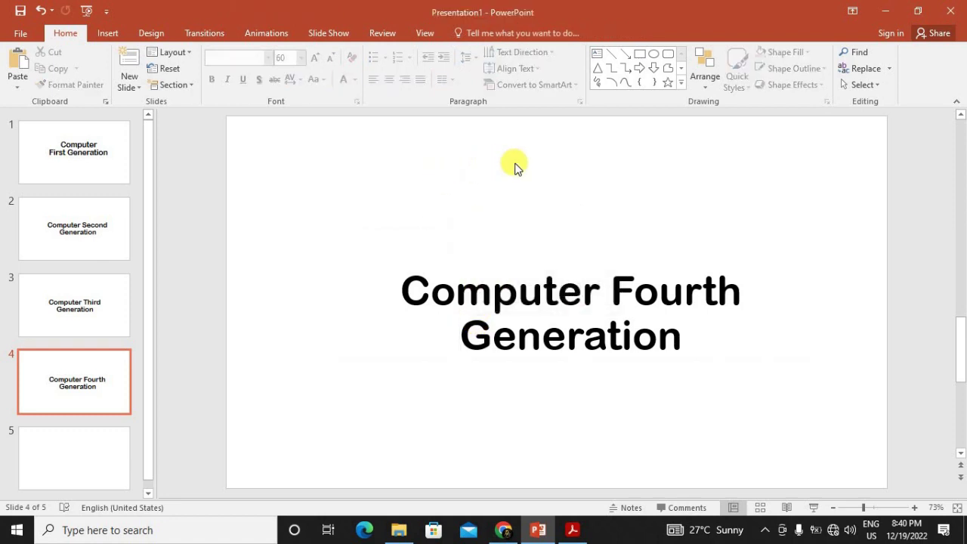
{"action": "right_click", "coordinate": [454, 219]}
{"action": "left_click", "coordinate": [454, 173]}
{"action": "right_click", "coordinate": [454, 166]}
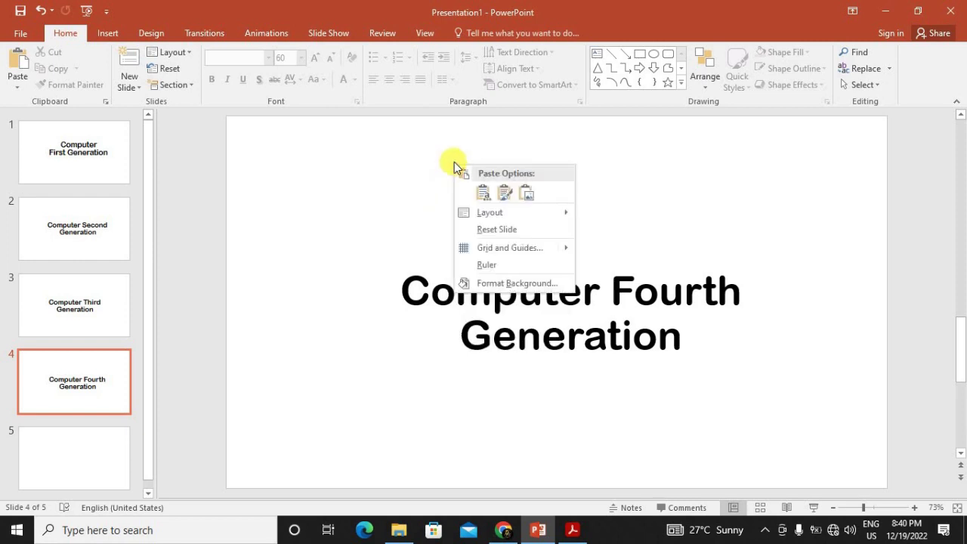
{"action": "left_click", "coordinate": [429, 234]}
{"action": "left_click", "coordinate": [426, 322]}
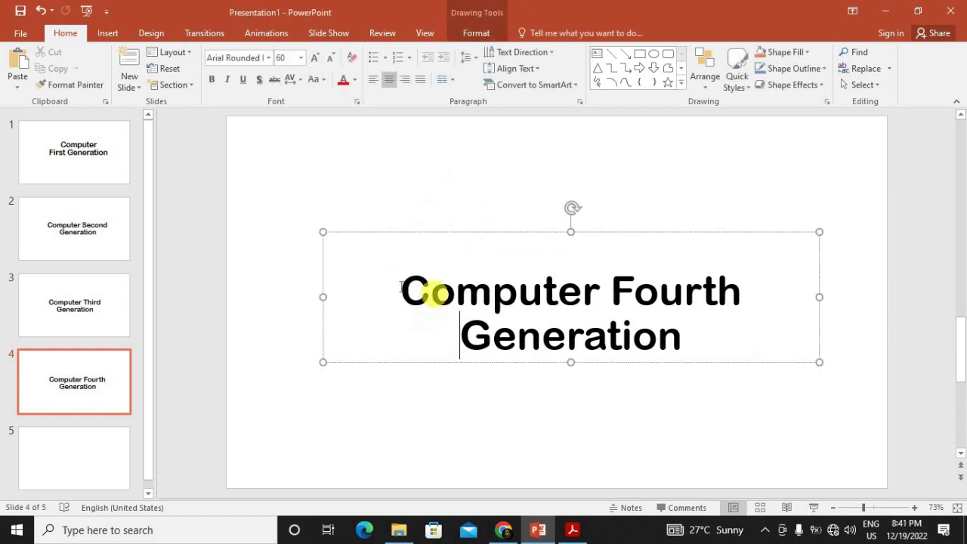
{"action": "left_click_drag", "start_coordinate": [467, 231], "coordinate": [470, 198]}
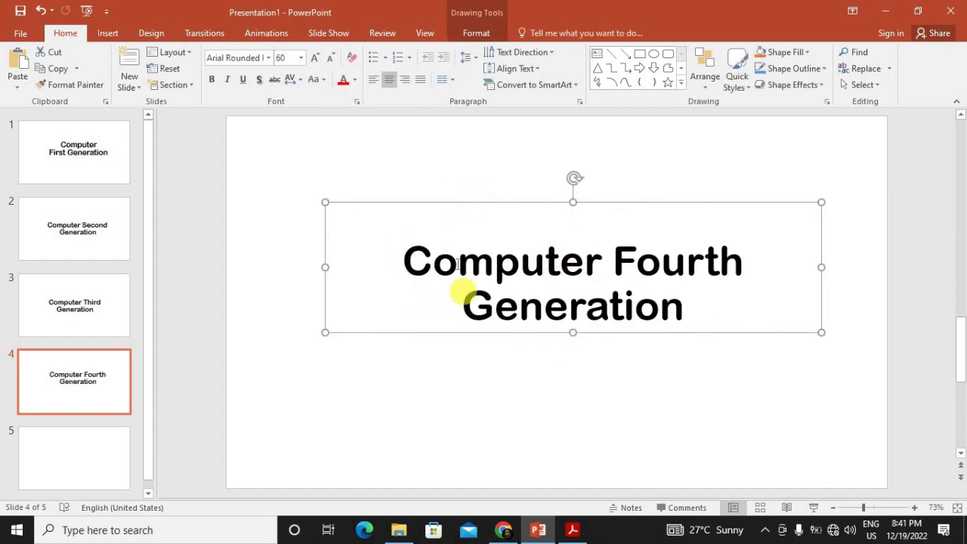
{"action": "left_click", "coordinate": [395, 252]}
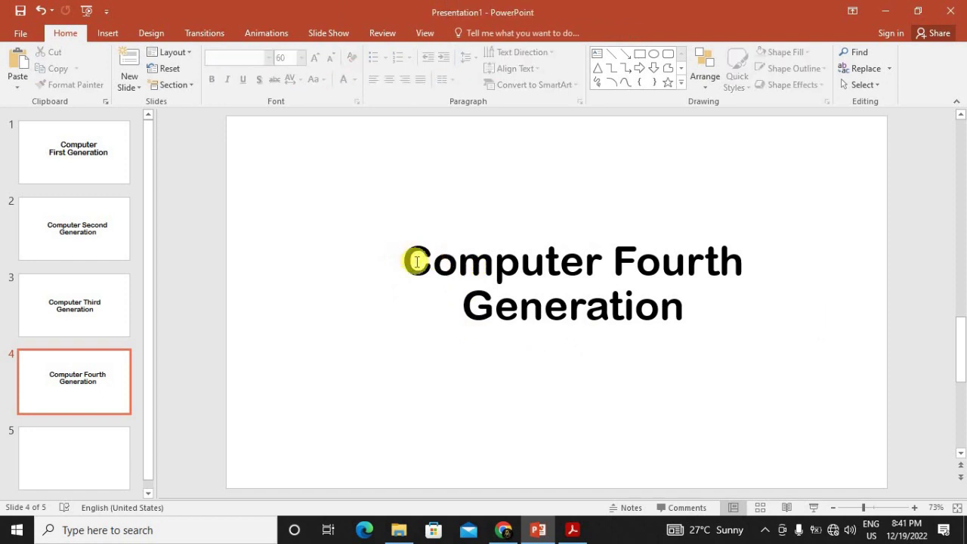
{"action": "left_click", "coordinate": [495, 266]}
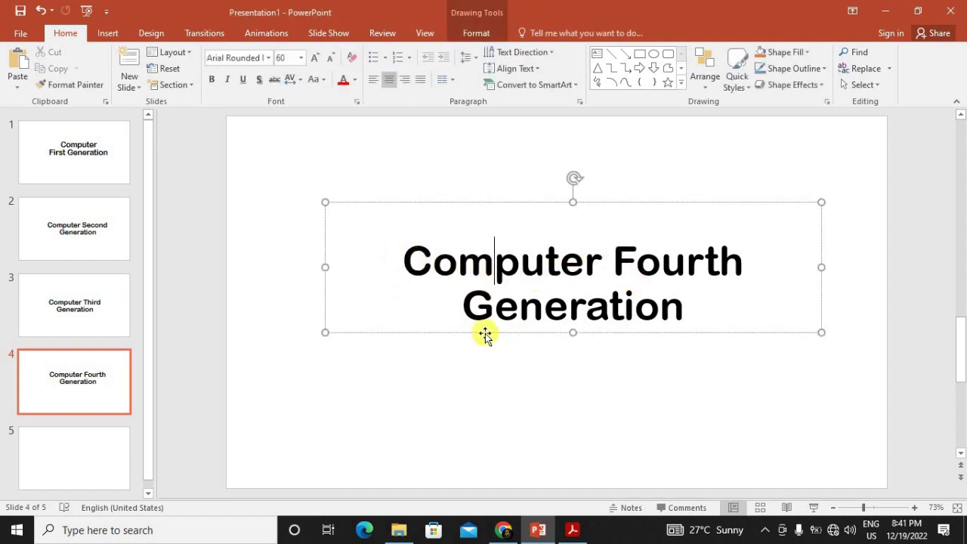
{"action": "left_click_drag", "start_coordinate": [486, 335], "coordinate": [487, 352]}
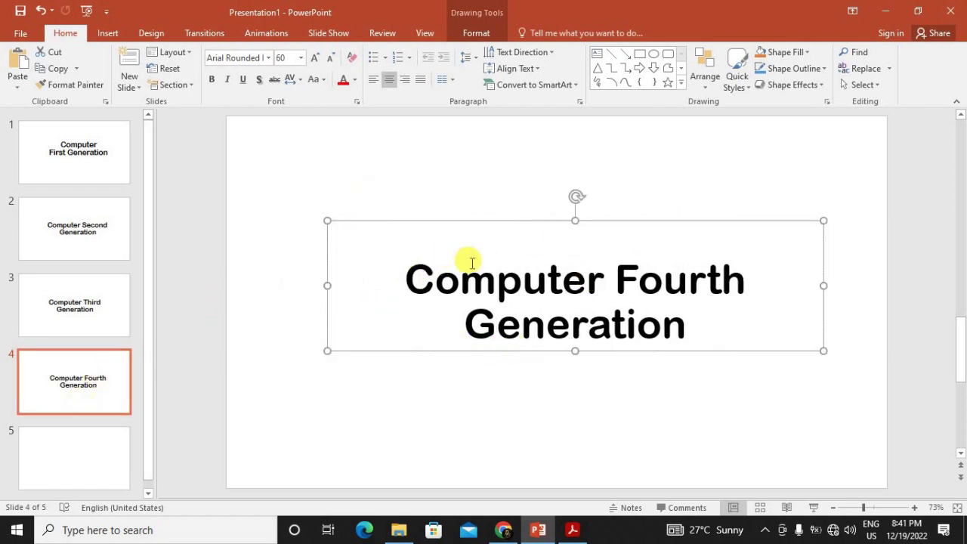
Type the slide 5 title 'Computer Fifth Generation', correcting 'Fift' to 'Fifth'
{"action": "left_click", "coordinate": [46, 453]}
{"action": "left_click", "coordinate": [492, 276]}
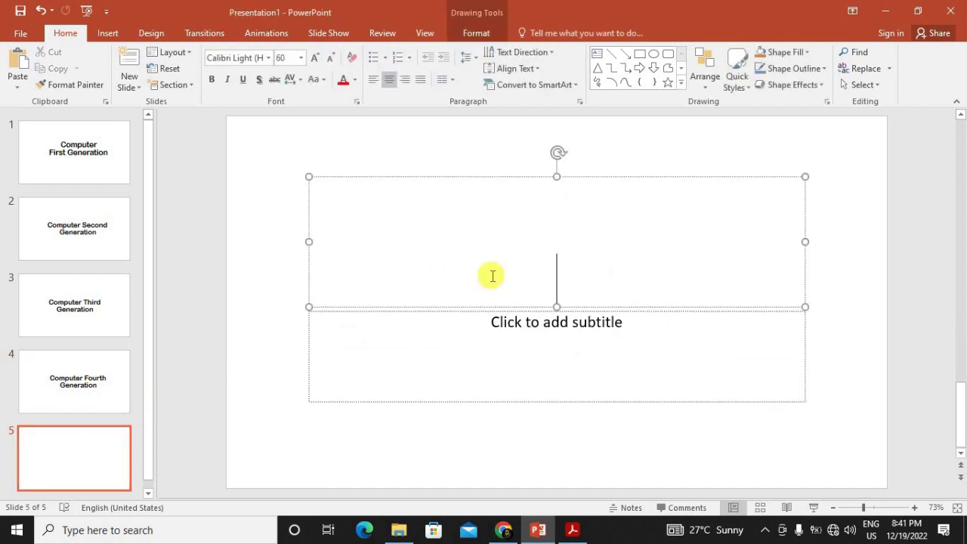
{"action": "type", "text": "Com"}
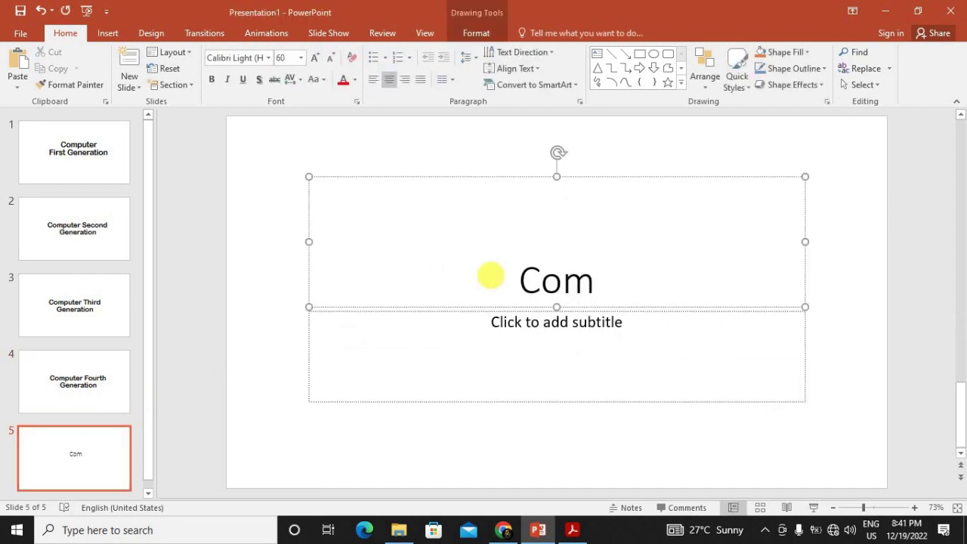
{"action": "type", "text": "puter "}
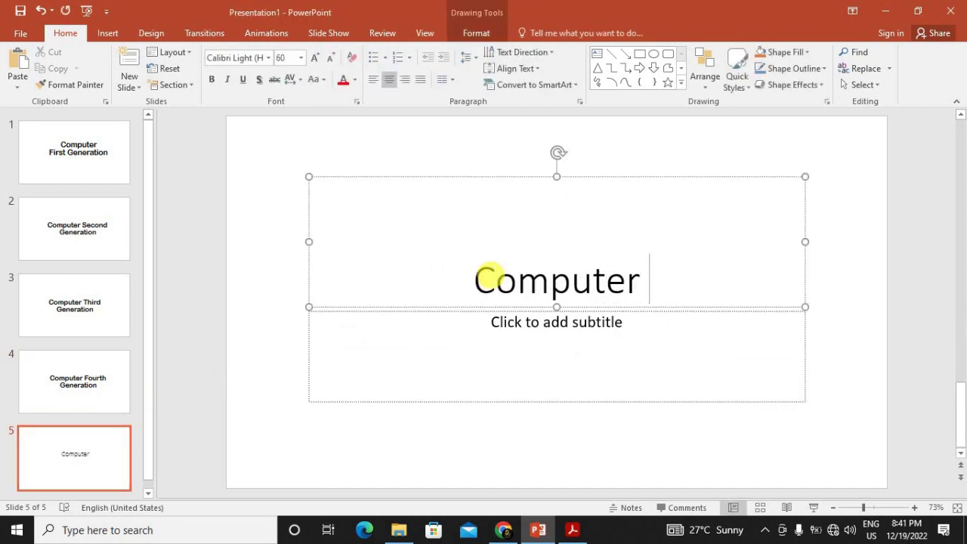
{"action": "type", "text": "Fift"}
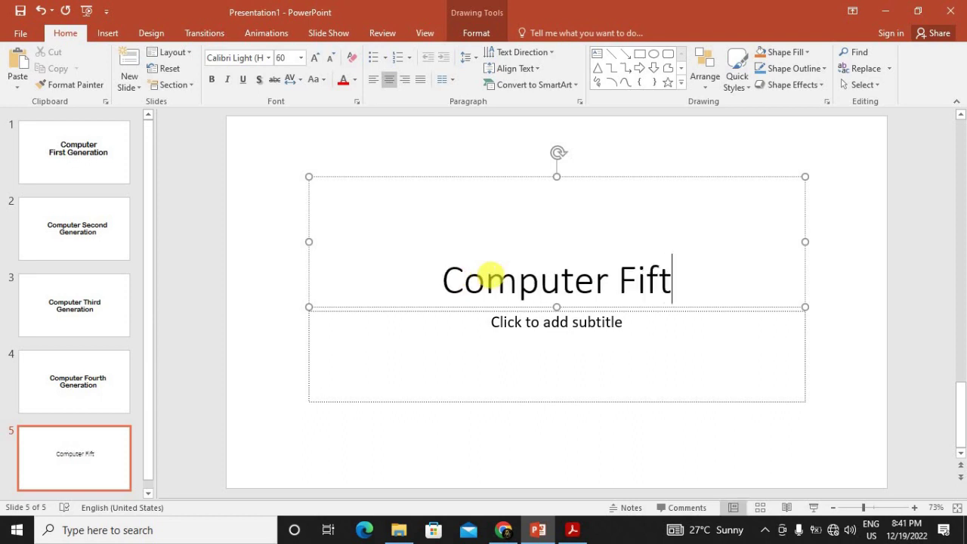
{"action": "type", "text": " Gwe"}
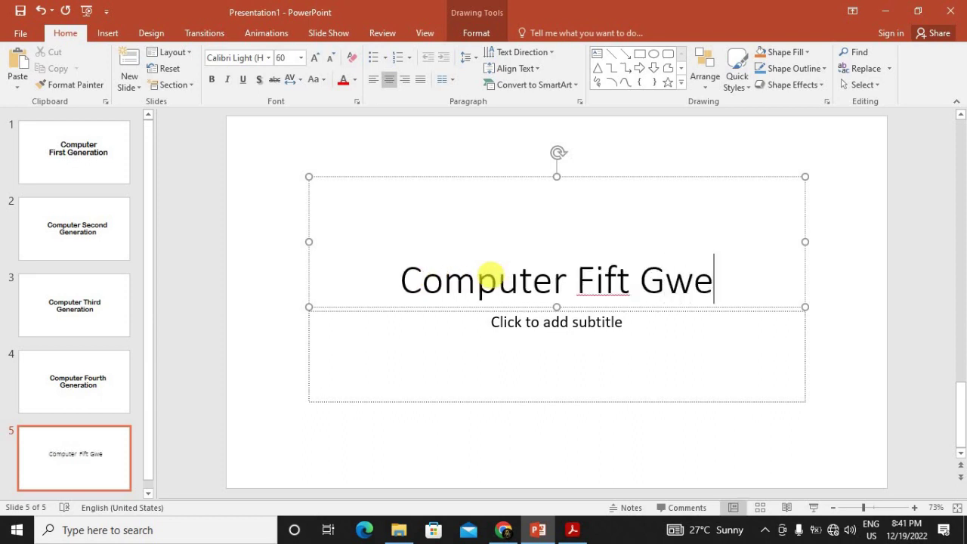
{"action": "key", "text": "BackSpace"}
{"action": "key", "text": "BackSpace"}
{"action": "type", "text": "eb"}
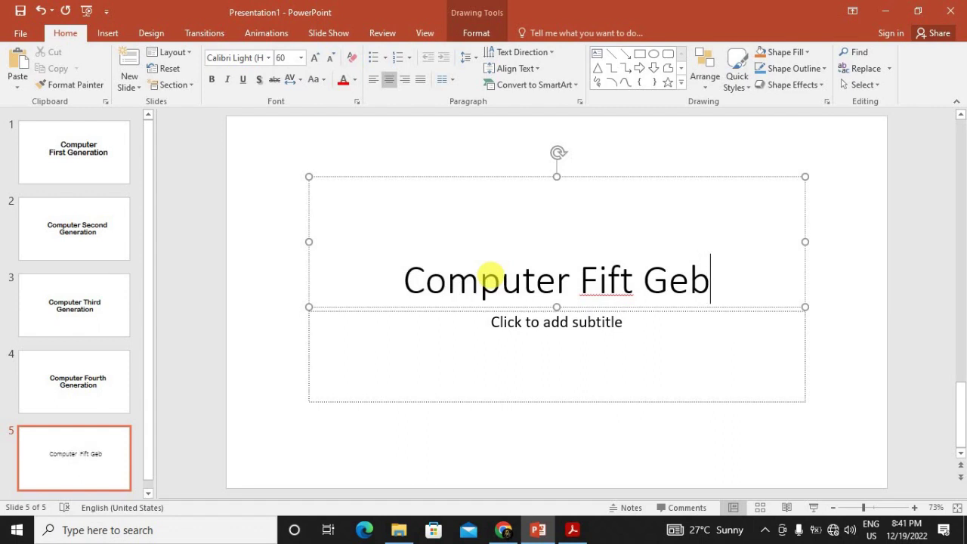
{"action": "key", "text": "BackSpace"}
{"action": "type", "text": "nerat"}
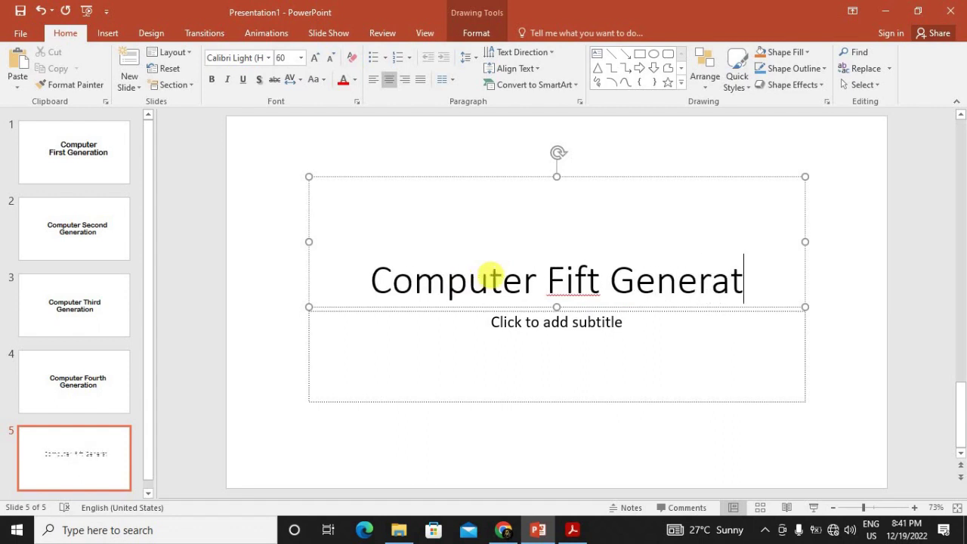
{"action": "type", "text": "ion"}
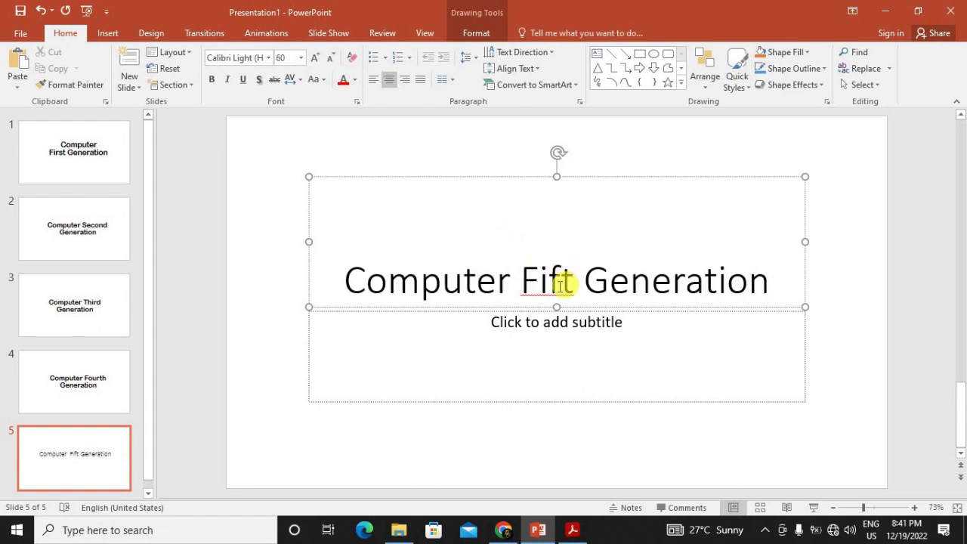
{"action": "right_click", "coordinate": [559, 283]}
{"action": "left_click", "coordinate": [593, 297]}
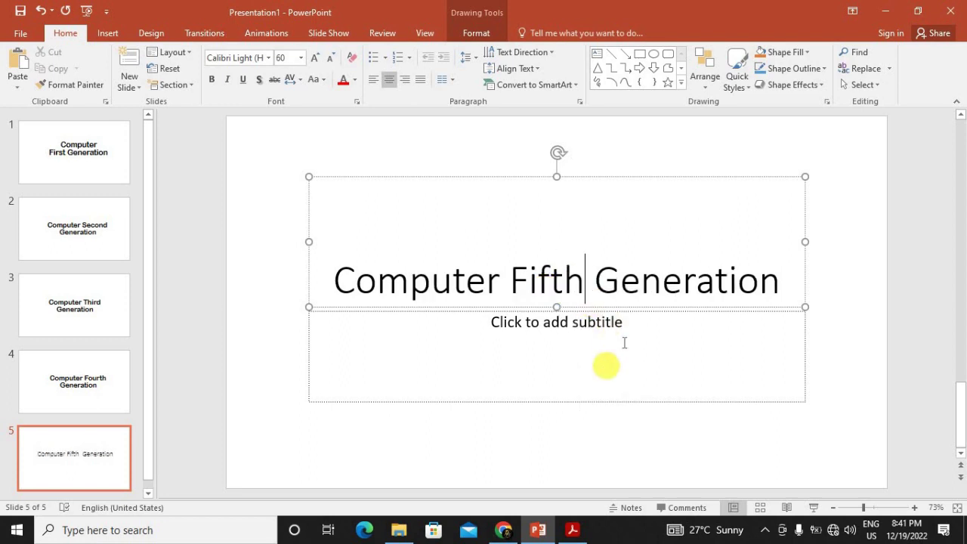
Delete slide 5's empty subtitle placeholder and select all the title text
{"action": "left_click", "coordinate": [625, 343]}
{"action": "left_click", "coordinate": [618, 401]}
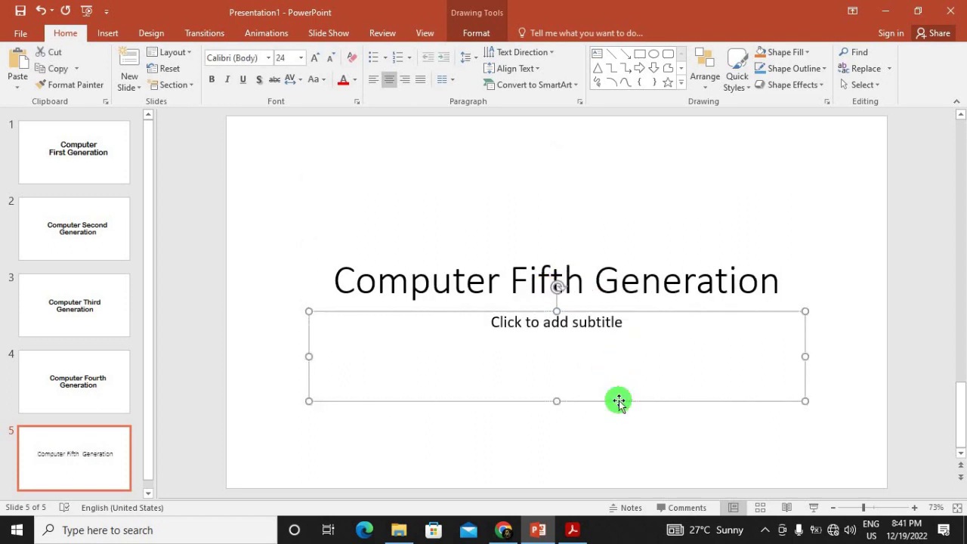
{"action": "key", "text": "Delete"}
{"action": "left_click", "coordinate": [574, 284]}
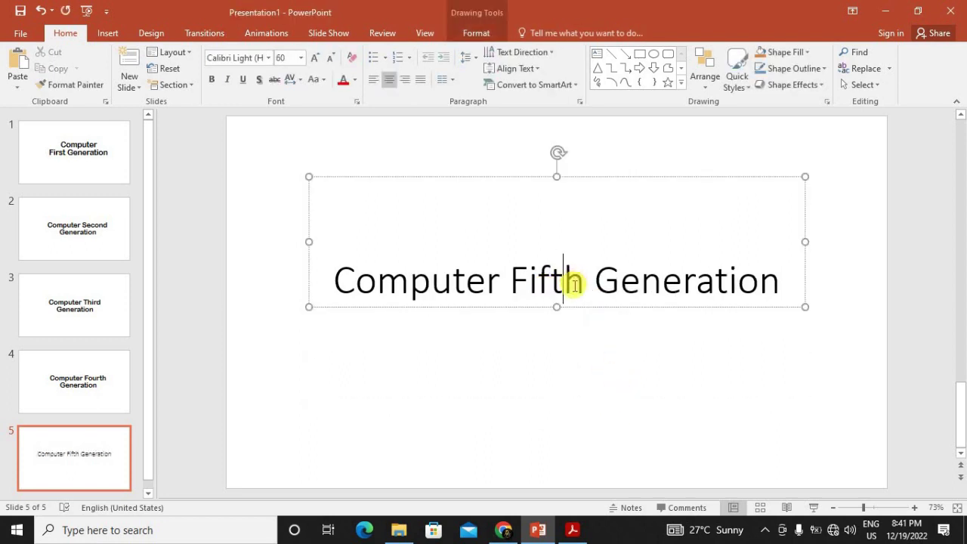
{"action": "key", "text": "ctrl+a"}
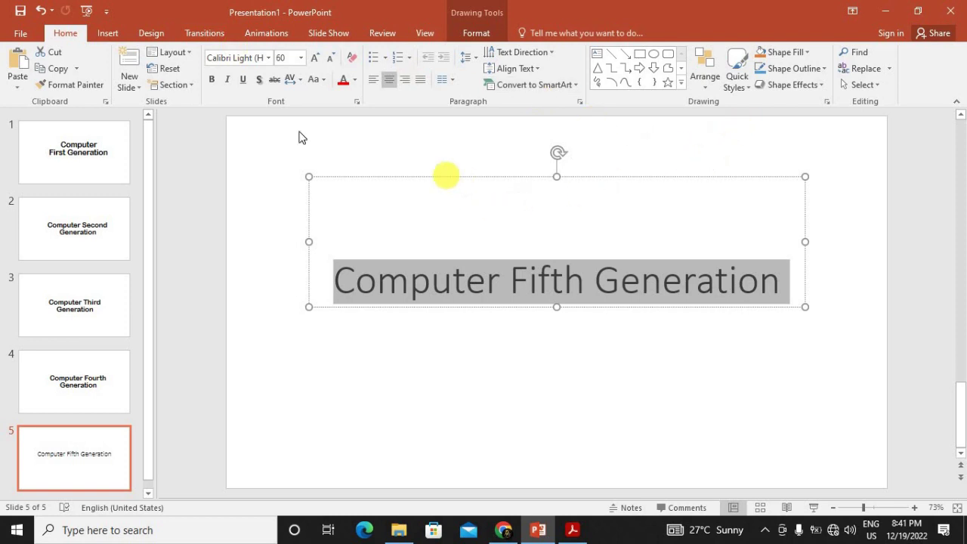
Open the Insert tab's Header & Footer settings and close them without changes
{"action": "left_click", "coordinate": [107, 32]}
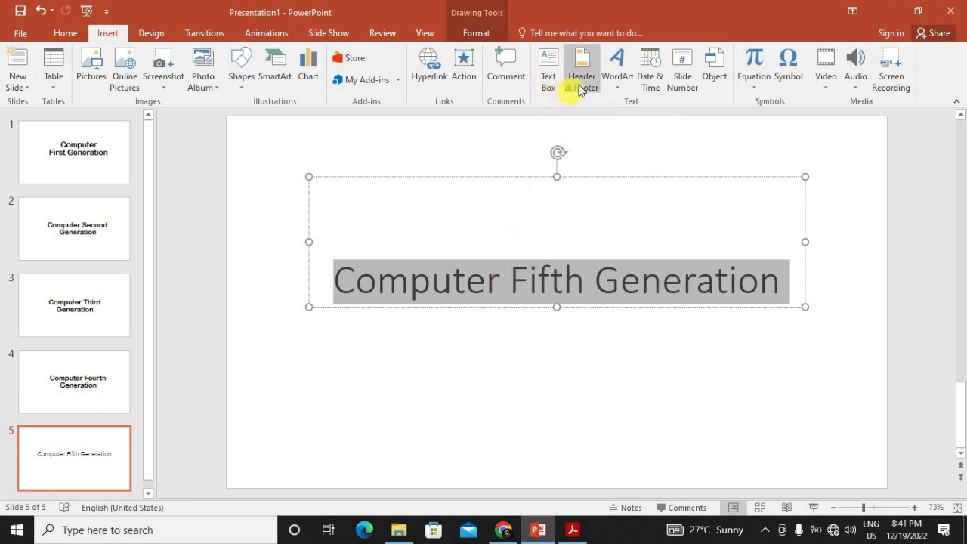
{"action": "left_click", "coordinate": [581, 89]}
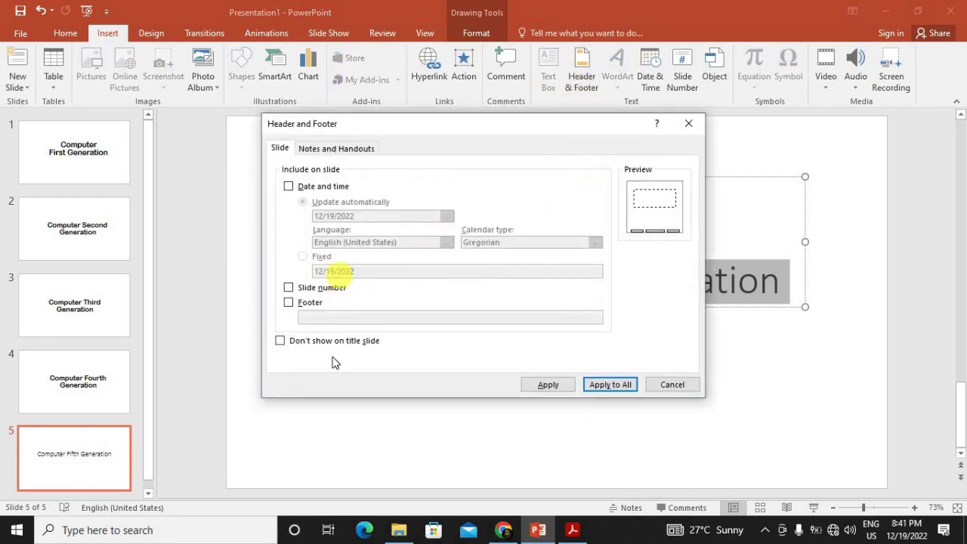
{"action": "left_click", "coordinate": [689, 124]}
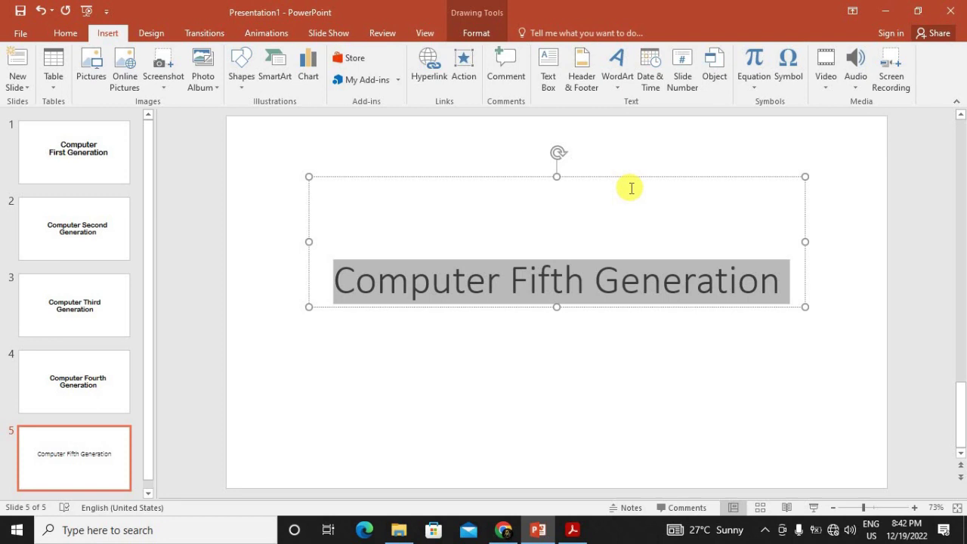
Browse the Equation gallery and close it without inserting anything
{"action": "left_click", "coordinate": [755, 83]}
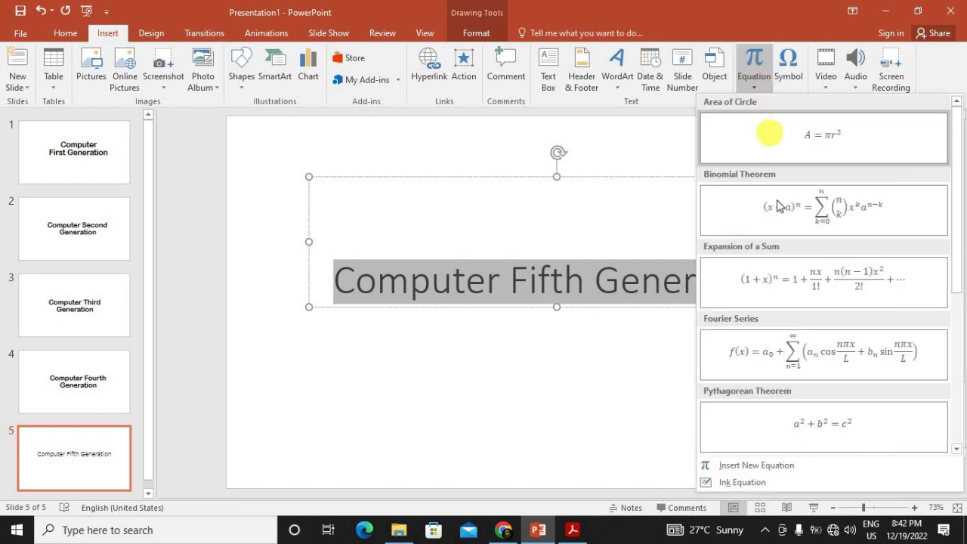
{"action": "scroll", "coordinate": [806, 393], "scroll_direction": "down", "scroll_amount": 3}
{"action": "scroll", "coordinate": [806, 395], "scroll_direction": "down", "scroll_amount": 2}
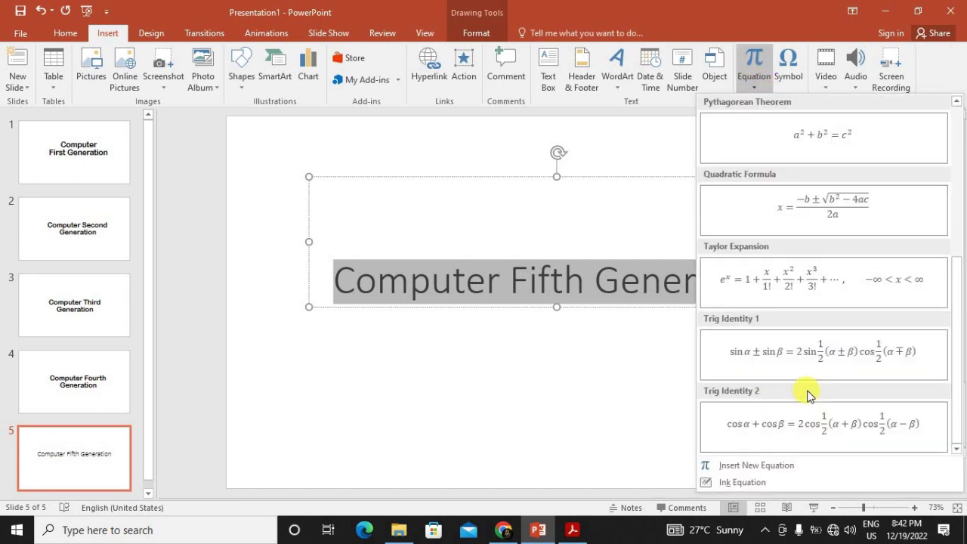
{"action": "left_click", "coordinate": [597, 351]}
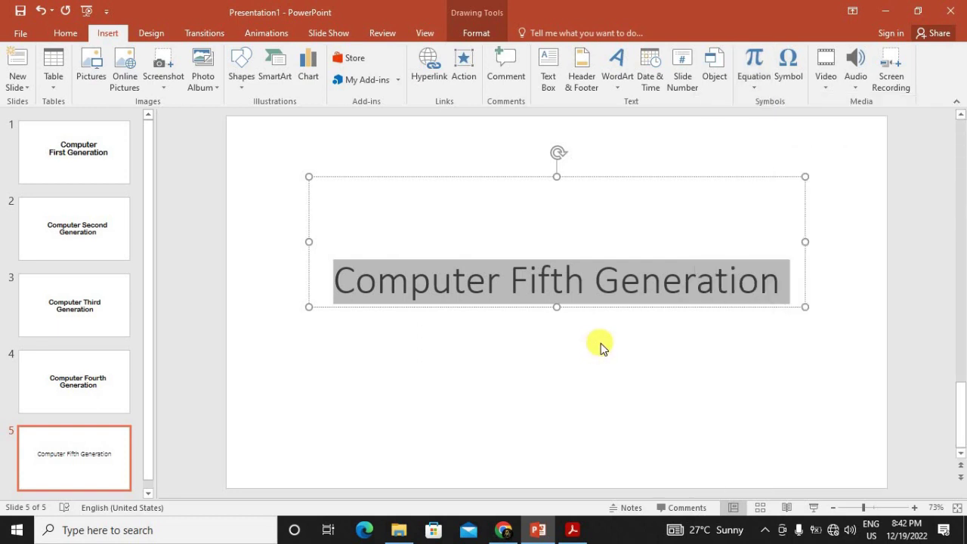
Apply Arial Rounded MT Bold to the slide 5 title and drag it lower on the slide
{"action": "left_click", "coordinate": [65, 32]}
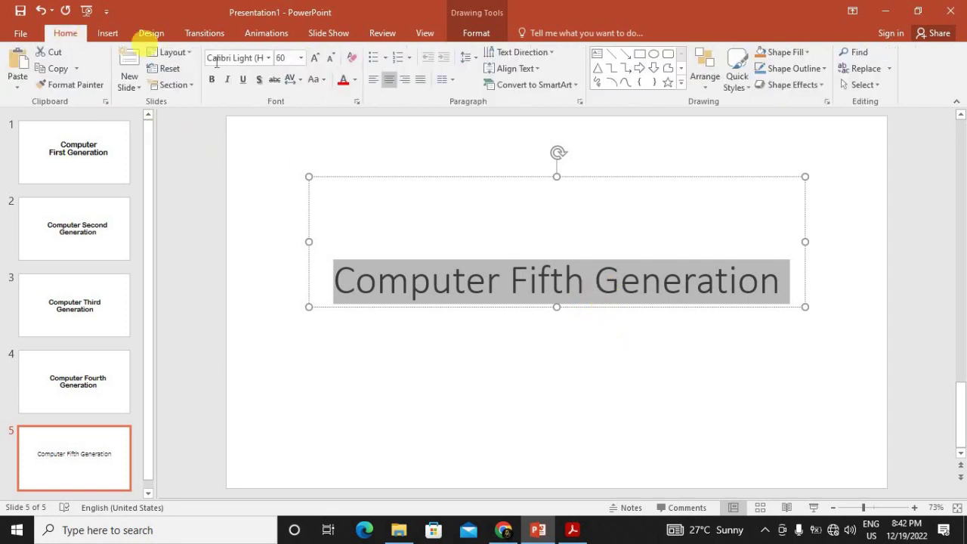
{"action": "left_click", "coordinate": [268, 58]}
{"action": "left_click", "coordinate": [326, 260]}
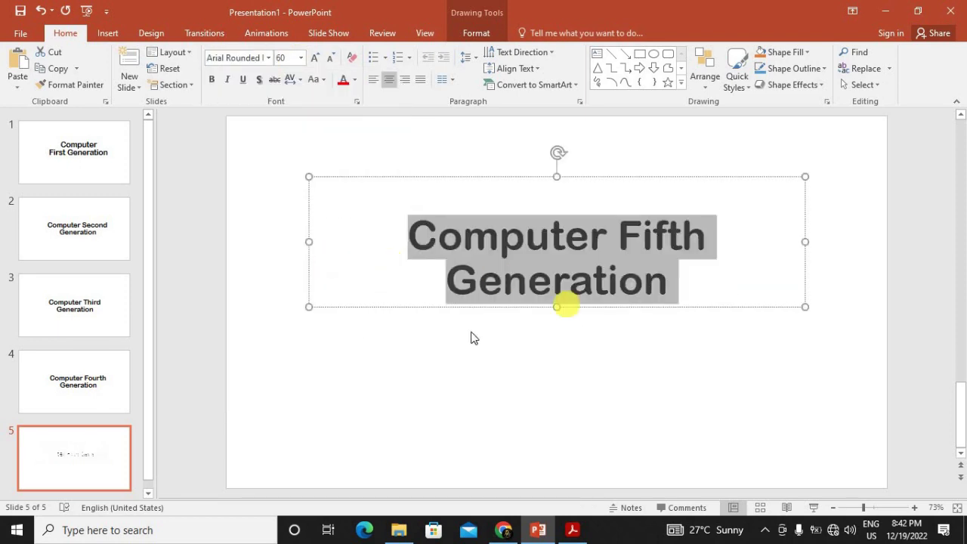
{"action": "mouse_move", "coordinate": [441, 306]}
{"action": "left_mouse_down"}
{"action": "mouse_move", "coordinate": [440, 372]}
{"action": "mouse_move", "coordinate": [458, 360]}
{"action": "left_mouse_up"}
{"action": "left_click", "coordinate": [510, 186]}
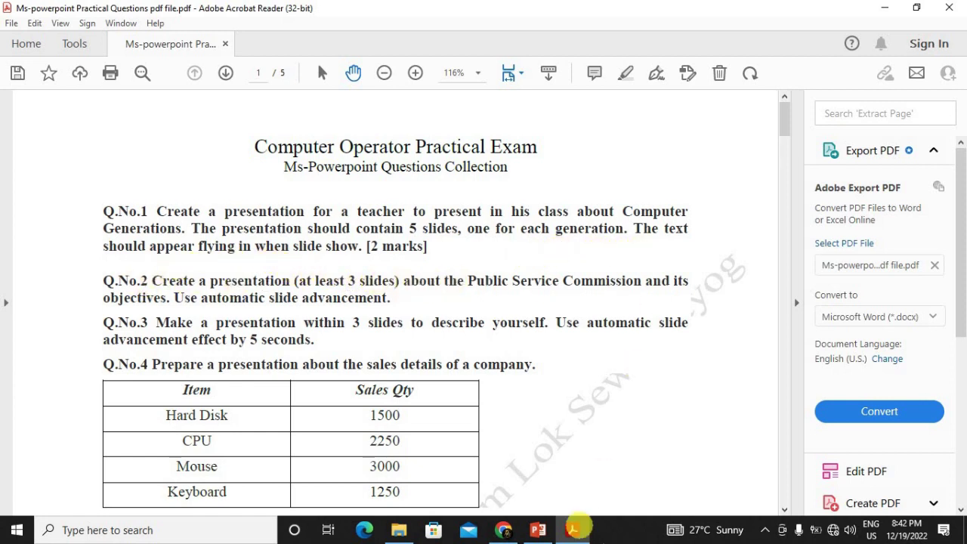
{"action": "left_click", "coordinate": [538, 533]}
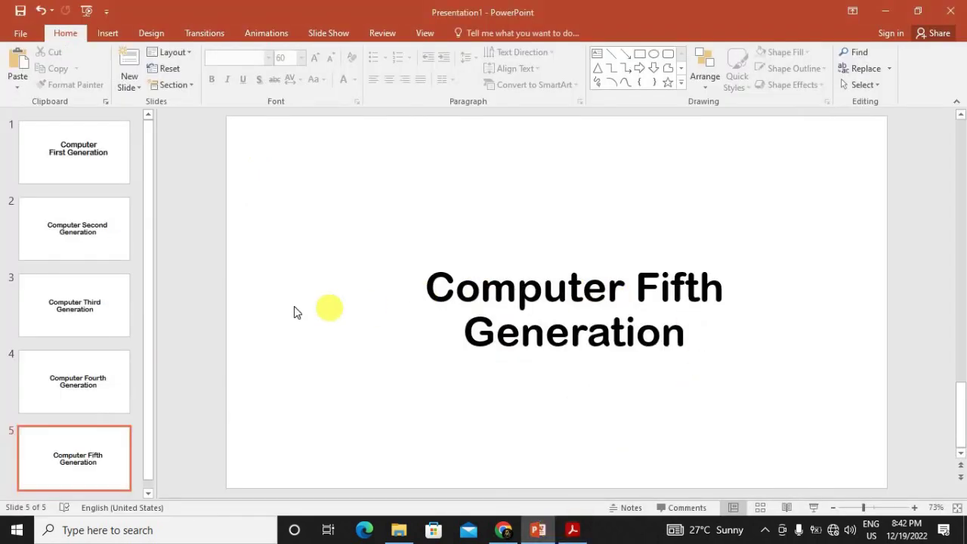
{"action": "scroll", "coordinate": [277, 293], "scroll_direction": "up", "scroll_amount": 1}
Scroll the thumbnails to the top and select the 'Computer First Generation' title on slide 1
{"action": "scroll", "coordinate": [470, 268], "scroll_direction": "up", "scroll_amount": 3}
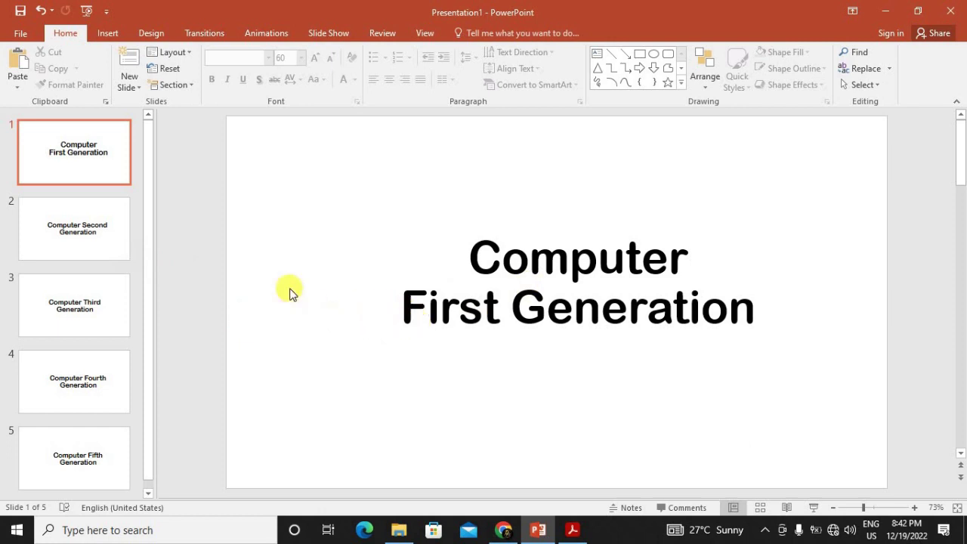
{"action": "left_click", "coordinate": [91, 458]}
{"action": "left_click", "coordinate": [65, 164]}
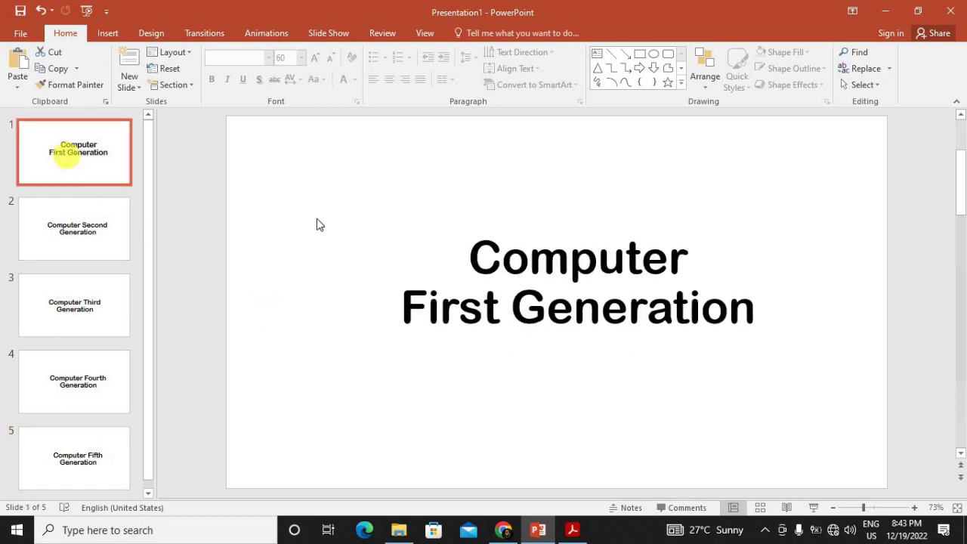
{"action": "left_click", "coordinate": [571, 268]}
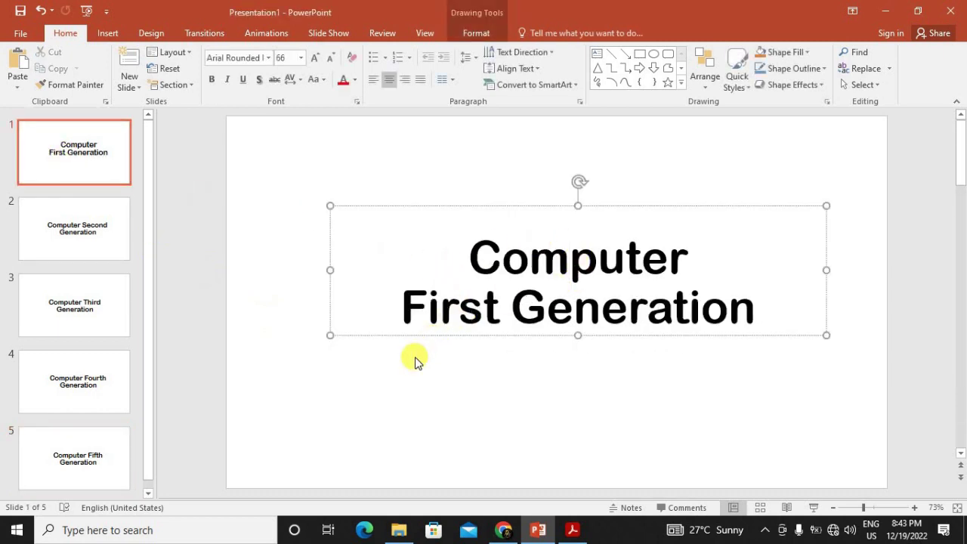
Play the slide show with F5 through all five slides and exit back to editing
{"action": "key", "text": "F5"}
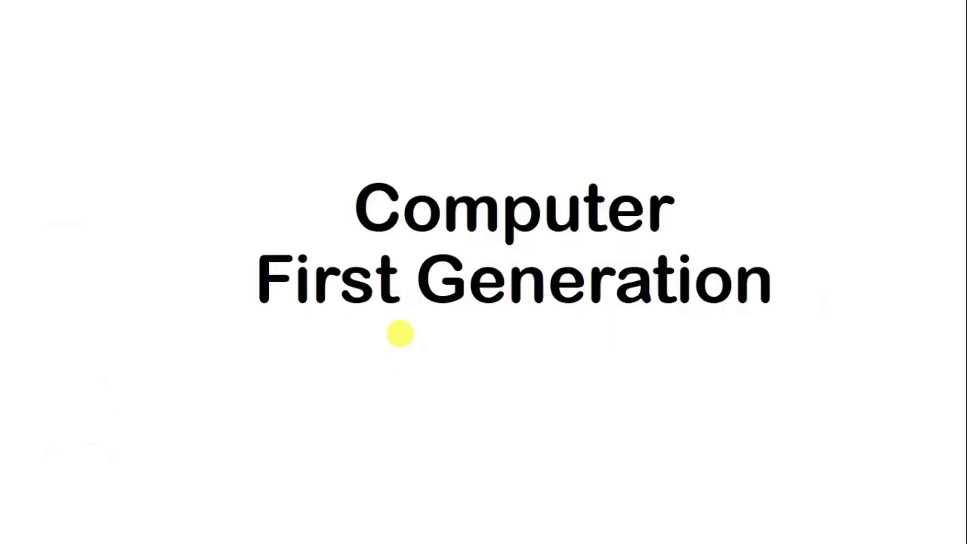
{"action": "left_click", "coordinate": [400, 333]}
{"action": "left_click", "coordinate": [401, 333]}
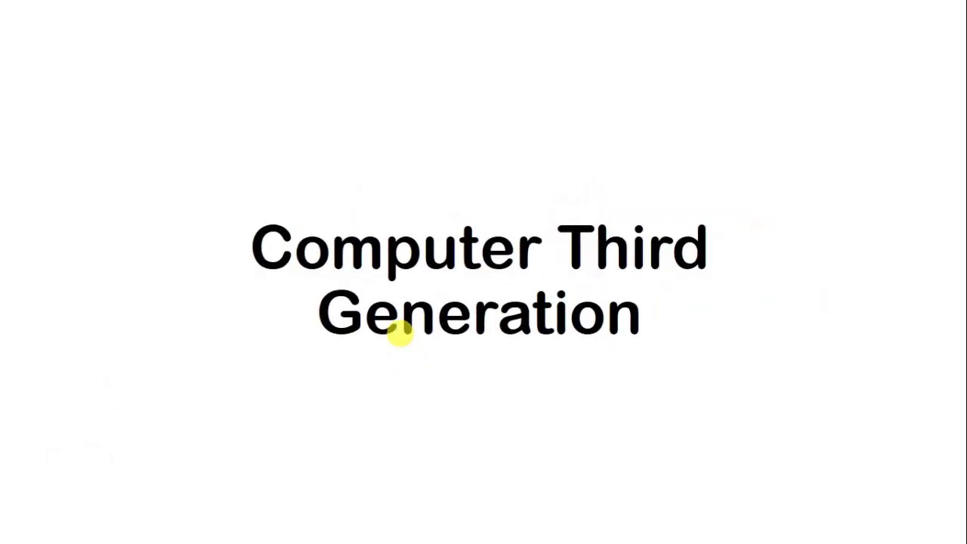
{"action": "left_click", "coordinate": [401, 333]}
{"action": "left_click", "coordinate": [401, 333]}
{"action": "left_click", "coordinate": [401, 333]}
{"action": "left_click", "coordinate": [401, 333]}
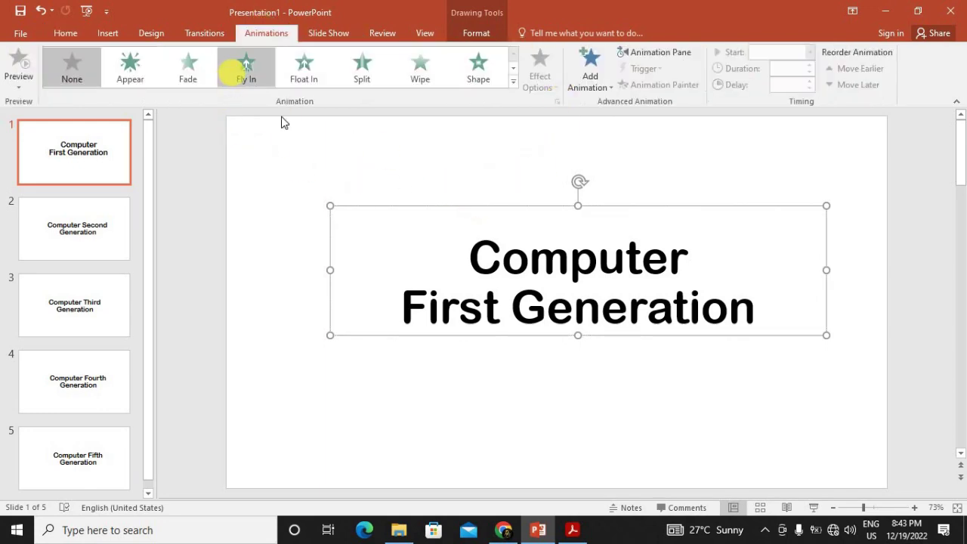
Give the slide 1 title a Fly In entrance starting On Click with a 02.00 duration
{"action": "left_click", "coordinate": [573, 529]}
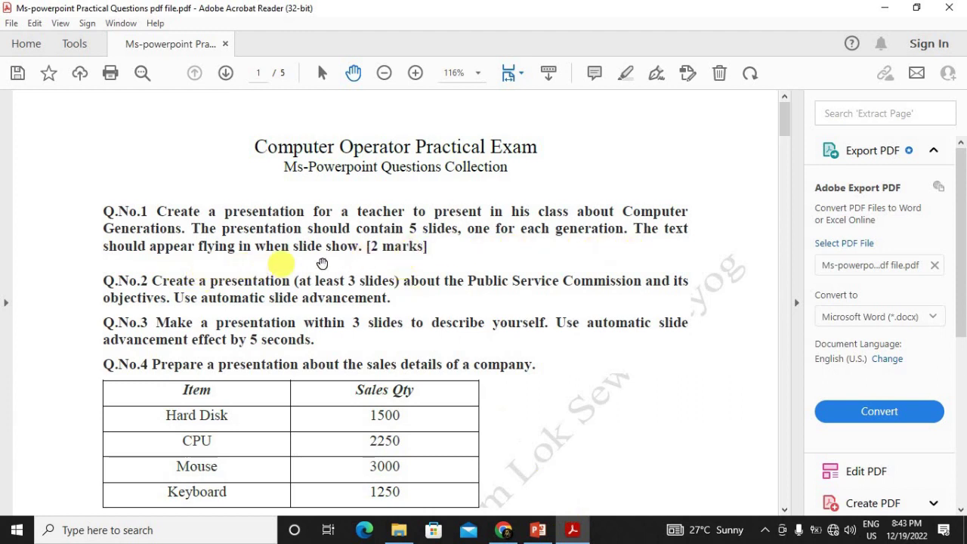
{"action": "left_click", "coordinate": [550, 531]}
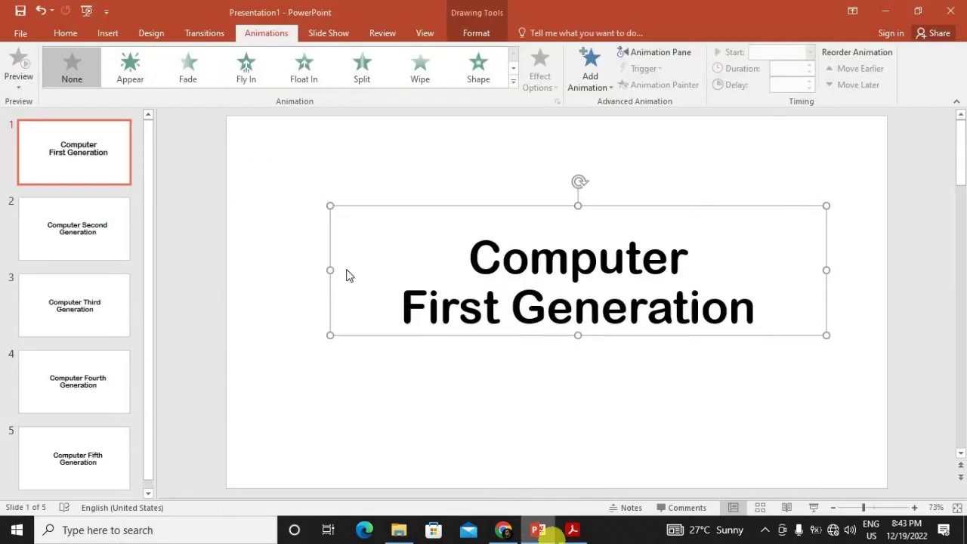
{"action": "left_click", "coordinate": [261, 69]}
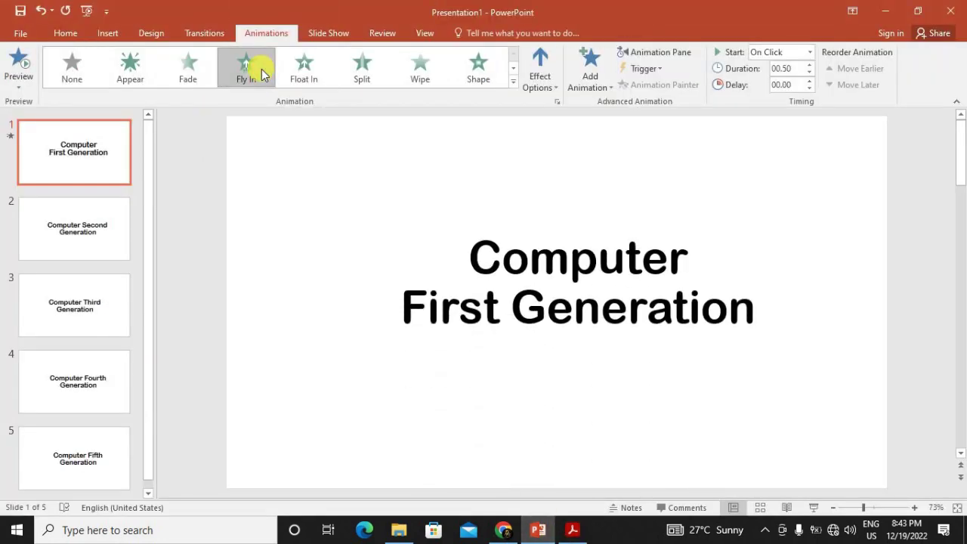
{"action": "left_click", "coordinate": [810, 65]}
{"action": "left_click", "coordinate": [810, 65]}
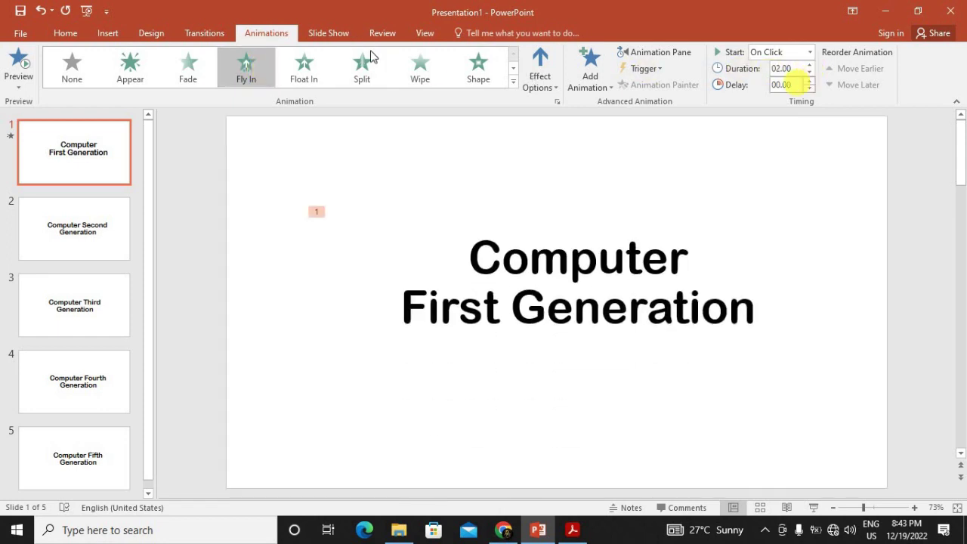
{"action": "left_click", "coordinate": [255, 79]}
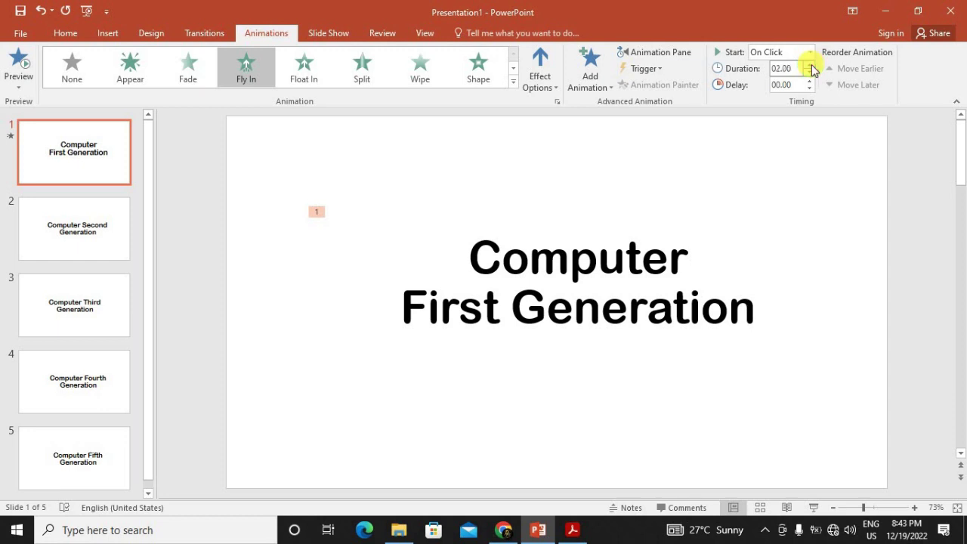
{"action": "left_click", "coordinate": [790, 51]}
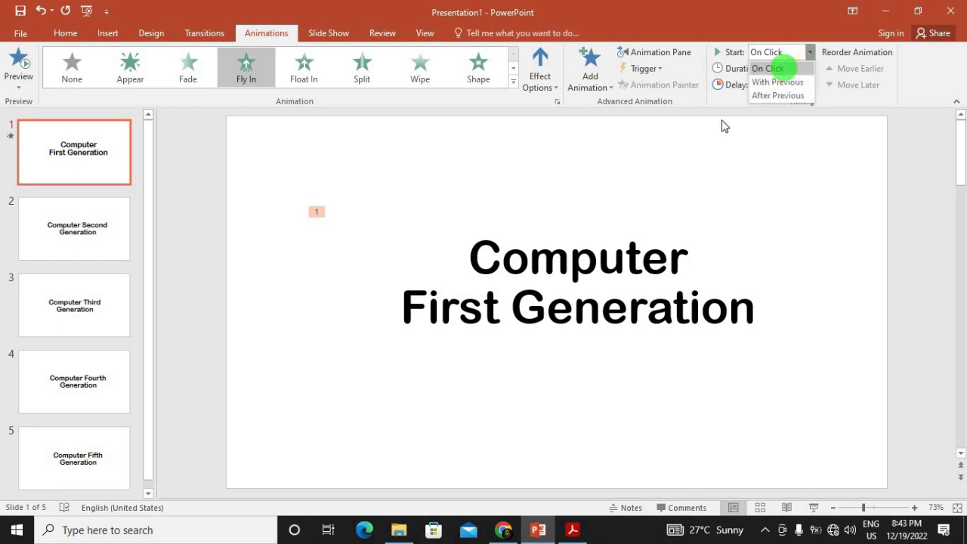
{"action": "left_click", "coordinate": [569, 257]}
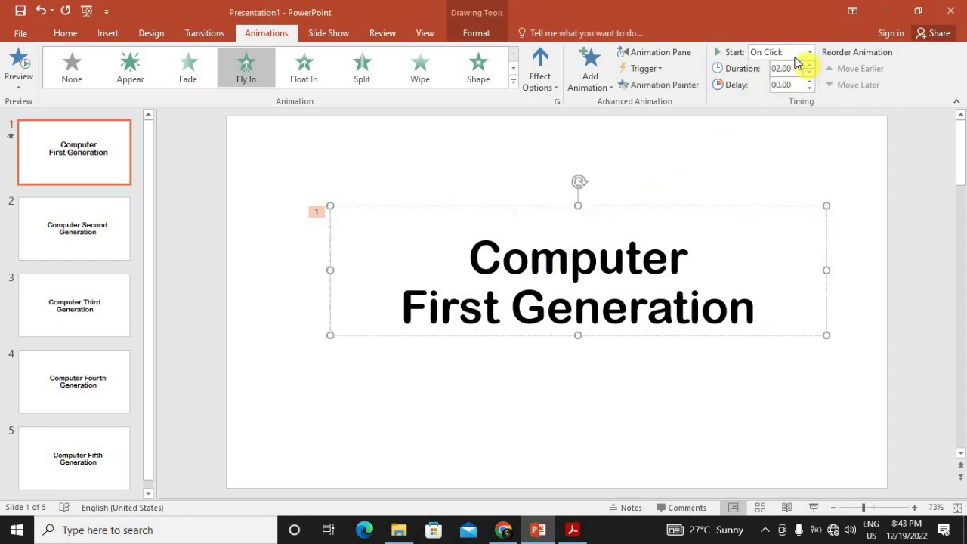
{"action": "left_click", "coordinate": [531, 274]}
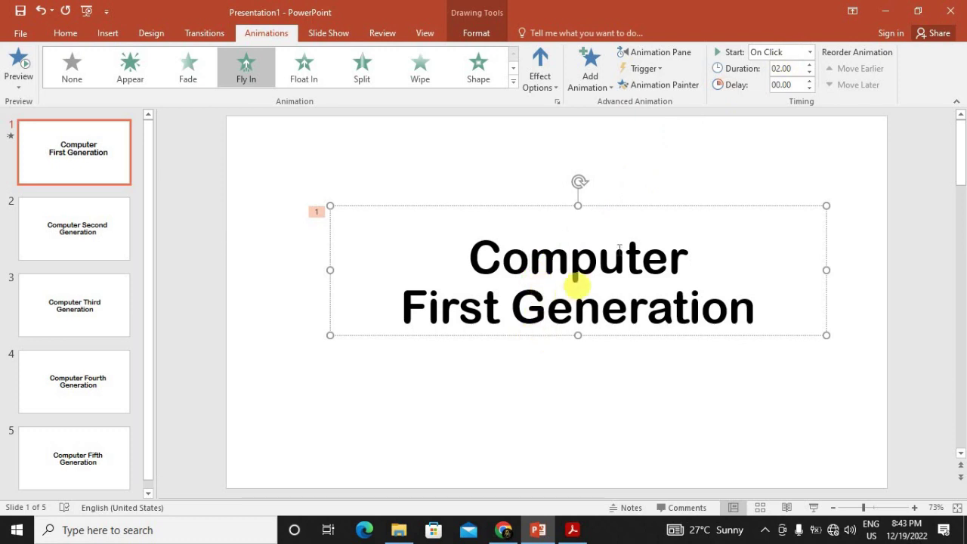
{"action": "left_click", "coordinate": [492, 207]}
{"action": "left_click", "coordinate": [543, 201]}
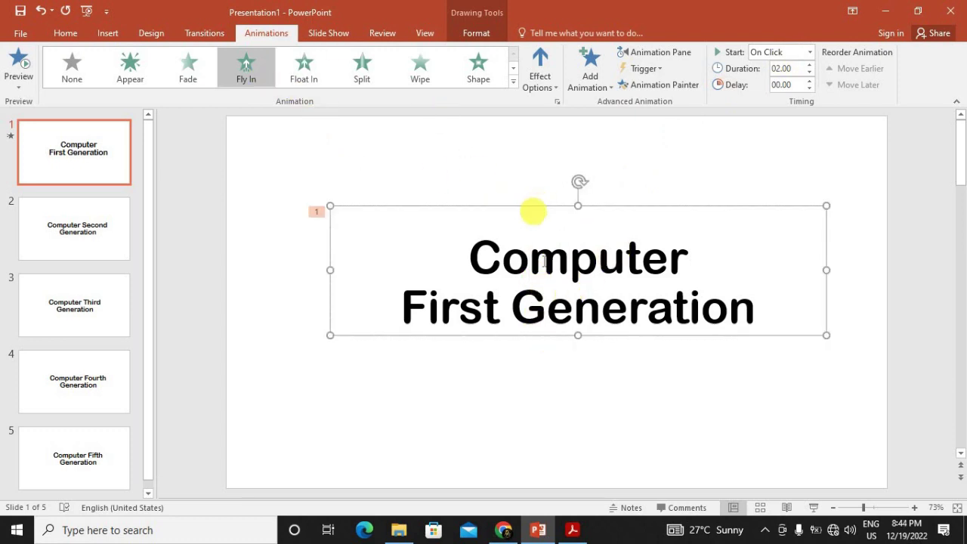
Apply a 1-second Wipe transition to all slides, advancing after 00:01.00
{"action": "left_click", "coordinate": [204, 33]}
{"action": "left_click", "coordinate": [188, 80]}
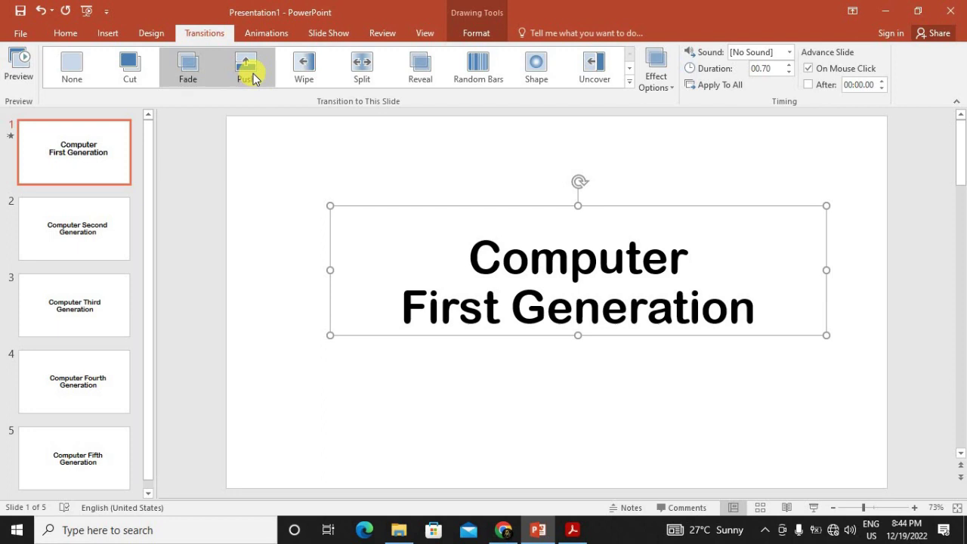
{"action": "left_click", "coordinate": [254, 79]}
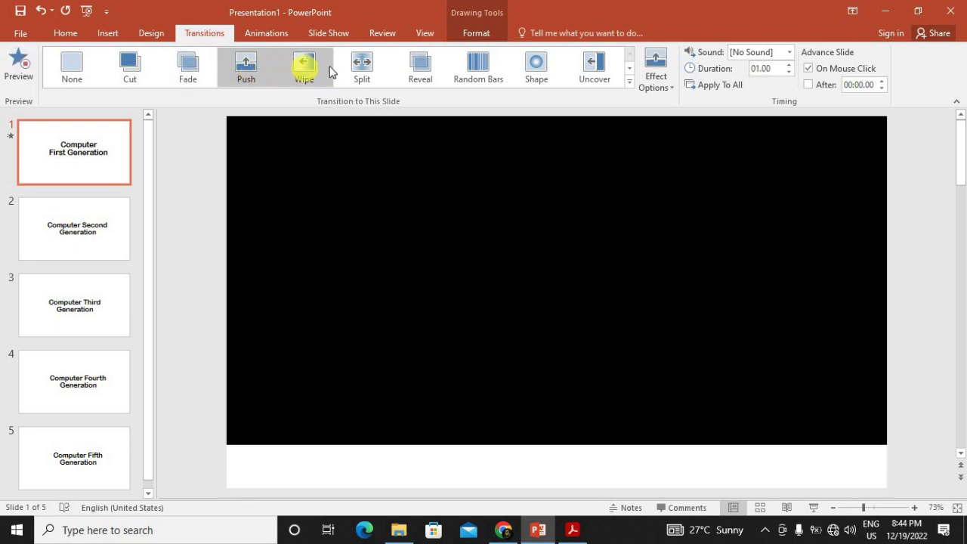
{"action": "left_click", "coordinate": [307, 70]}
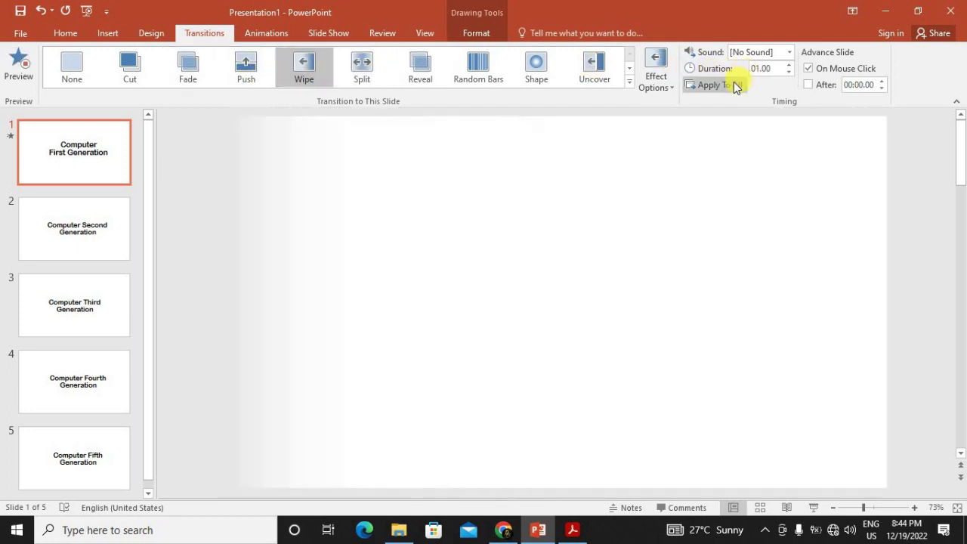
{"action": "left_click", "coordinate": [722, 84]}
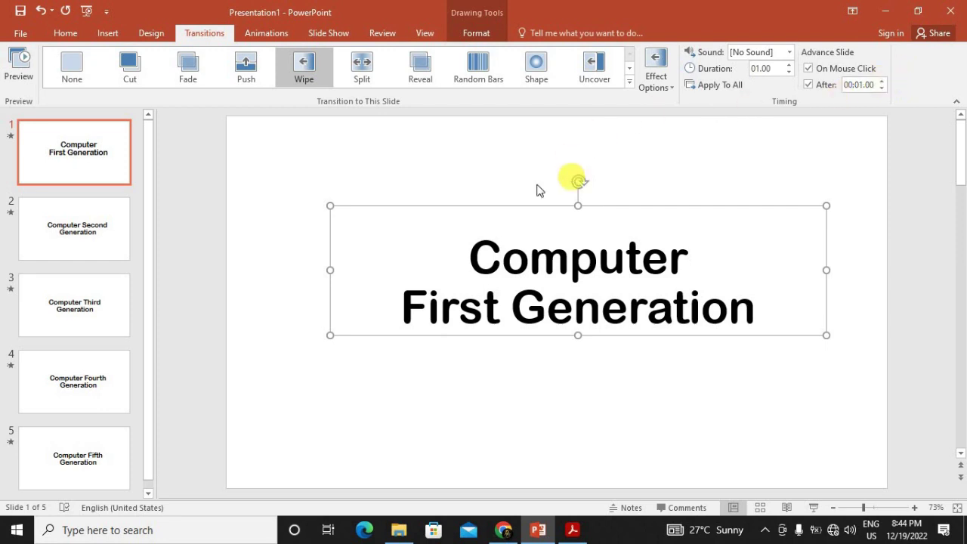
{"action": "left_click", "coordinate": [444, 242]}
{"action": "left_click", "coordinate": [311, 69]}
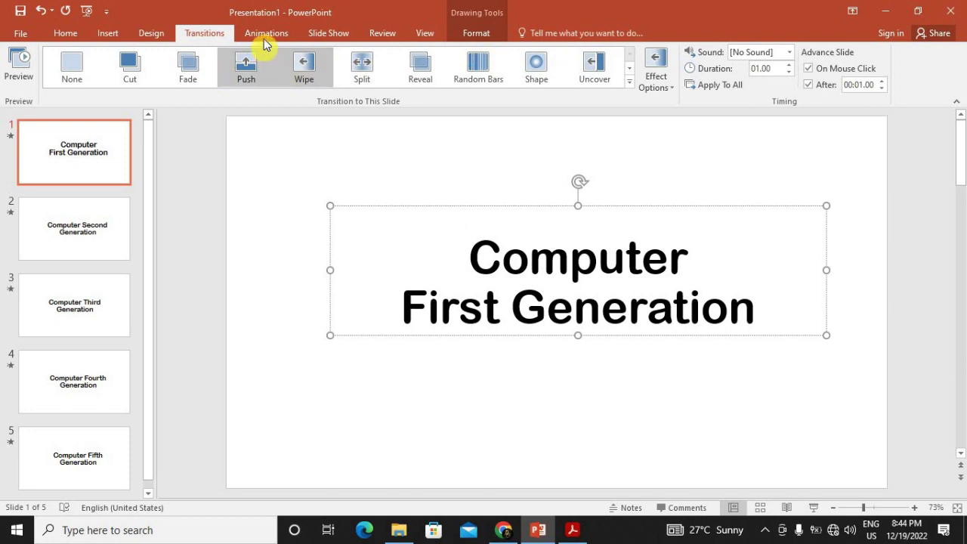
Open the Slide Show tab and move through slides 2 and 3
{"action": "left_click", "coordinate": [264, 34]}
{"action": "left_click", "coordinate": [336, 34]}
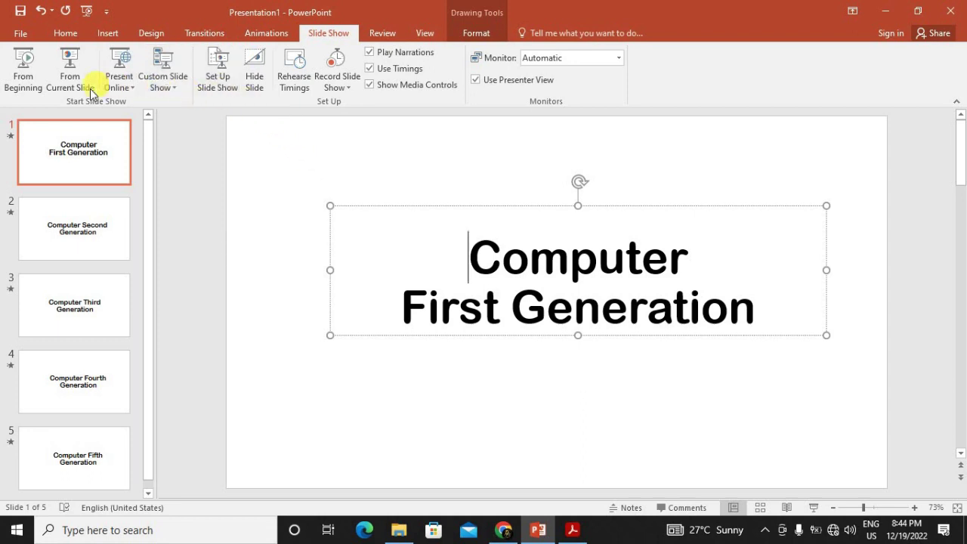
{"action": "left_click", "coordinate": [87, 246]}
{"action": "left_click", "coordinate": [97, 321]}
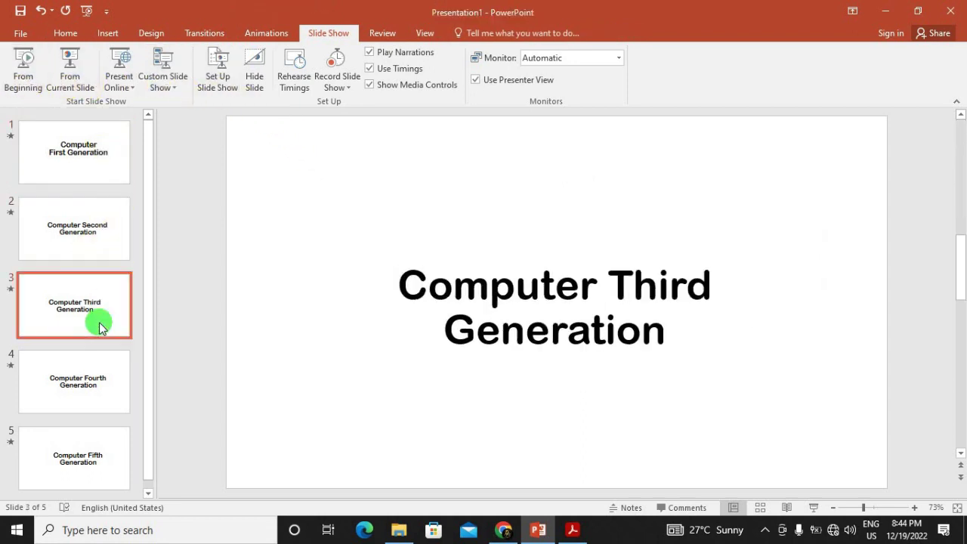
Give the slide 2 title a Fly In entrance animation
{"action": "left_click", "coordinate": [92, 240]}
{"action": "left_click", "coordinate": [484, 275]}
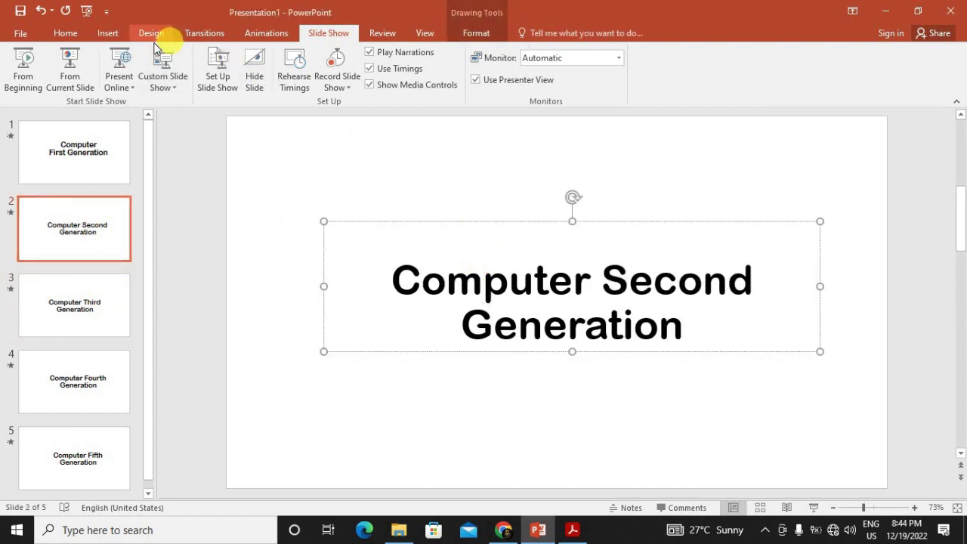
{"action": "left_click", "coordinate": [264, 33]}
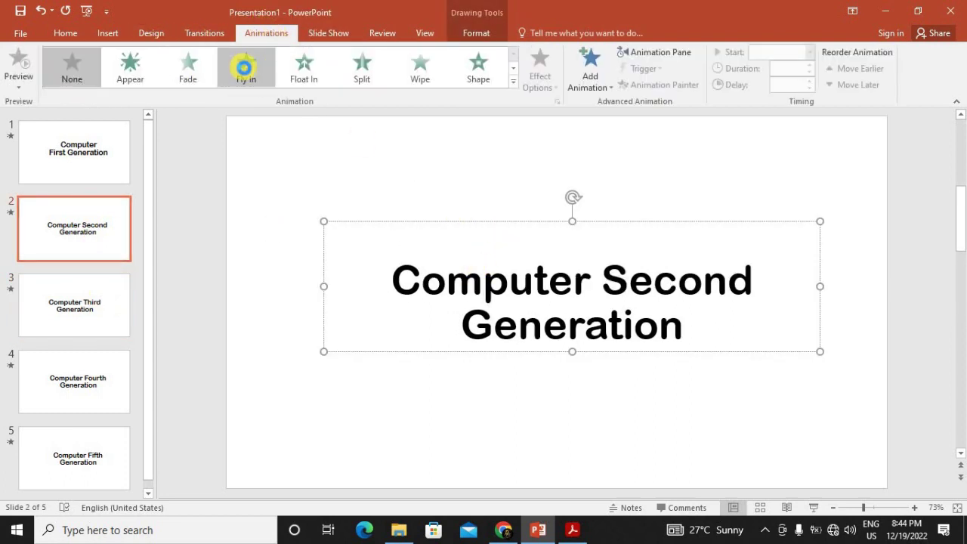
{"action": "left_click", "coordinate": [244, 68]}
{"action": "left_click", "coordinate": [766, 52]}
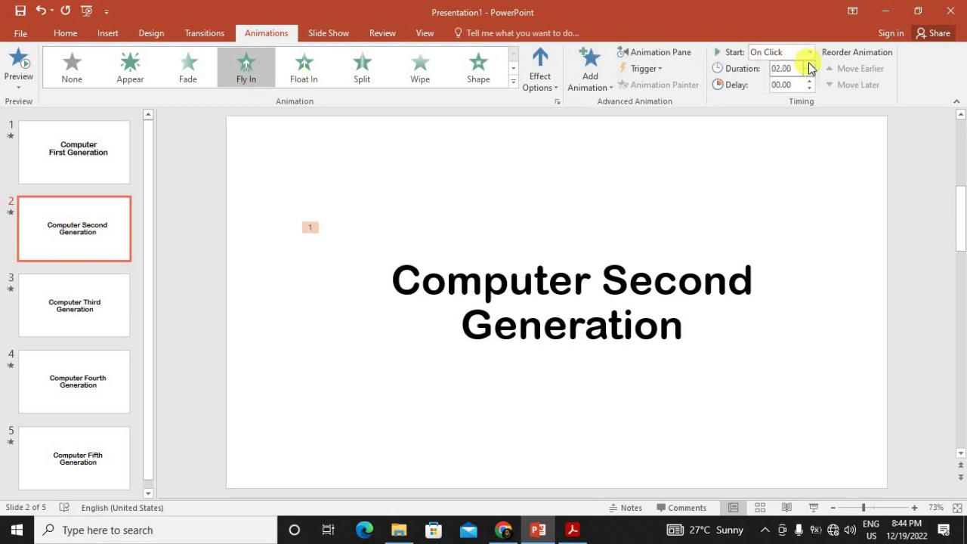
Give the slide 3 title a Fly In entrance lasting 2 seconds
{"action": "left_click", "coordinate": [119, 304]}
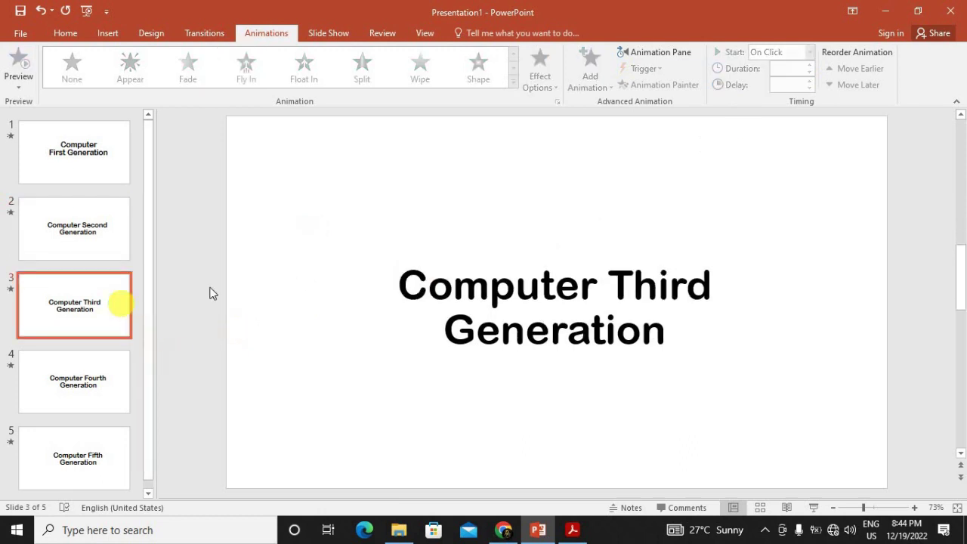
{"action": "left_click", "coordinate": [503, 286]}
{"action": "left_click", "coordinate": [246, 66]}
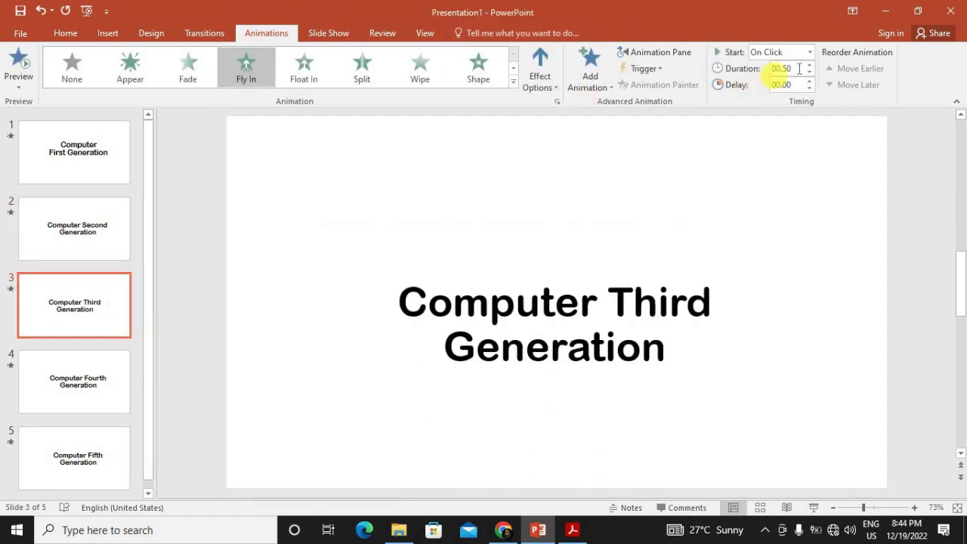
{"action": "left_click", "coordinate": [808, 65]}
{"action": "left_click", "coordinate": [811, 65]}
{"action": "type", "text": "02"}
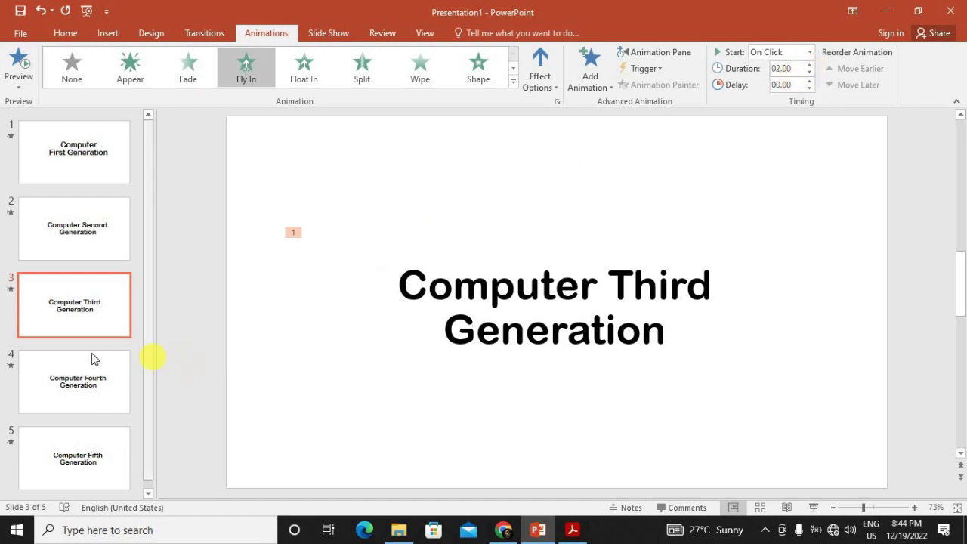
Give the slide 4 title a Fly In entrance lasting 1.75 seconds
{"action": "left_click", "coordinate": [76, 378]}
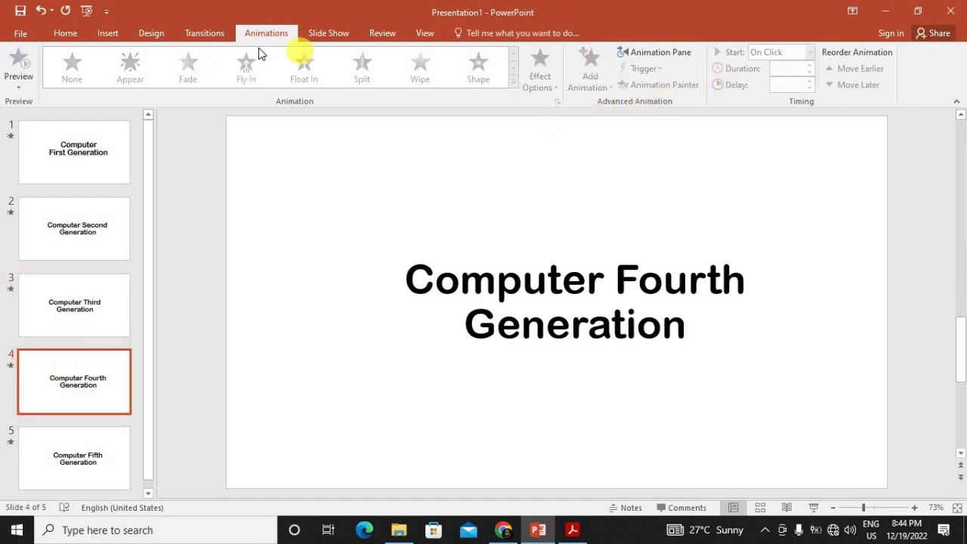
{"action": "left_click", "coordinate": [430, 263]}
{"action": "left_click", "coordinate": [246, 67]}
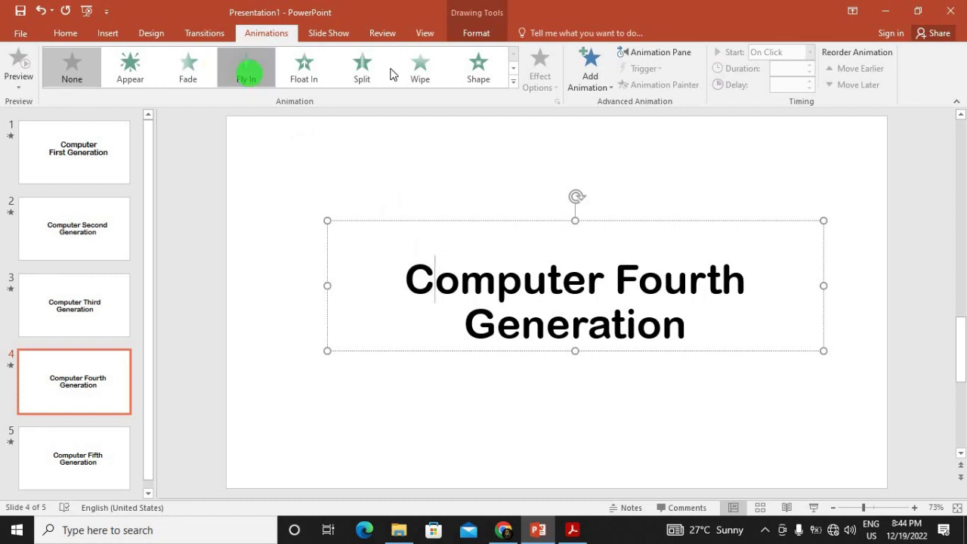
{"action": "left_click", "coordinate": [809, 65]}
{"action": "left_click", "coordinate": [809, 65]}
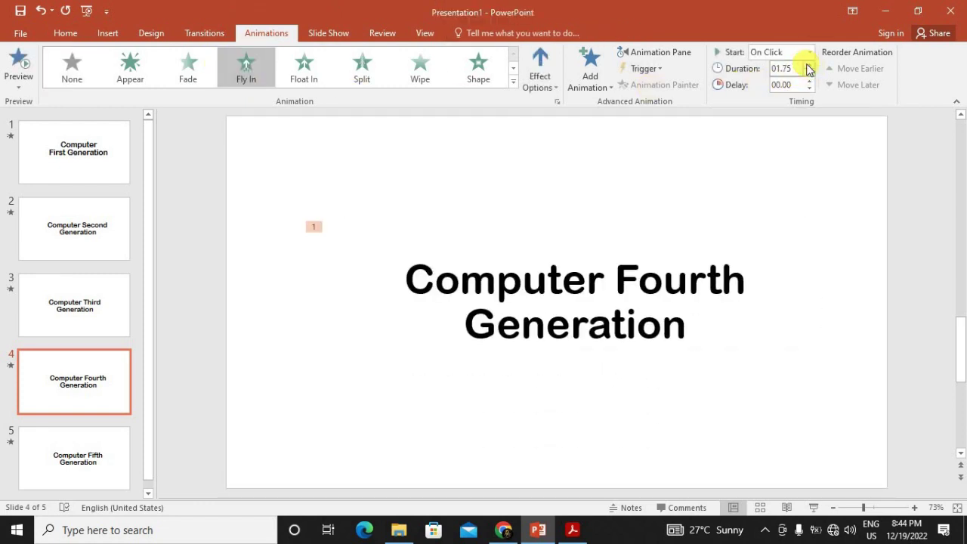
Select the slide 5 title box and preview the Random Bars, Shape and Uncover transitions
{"action": "left_click", "coordinate": [93, 451]}
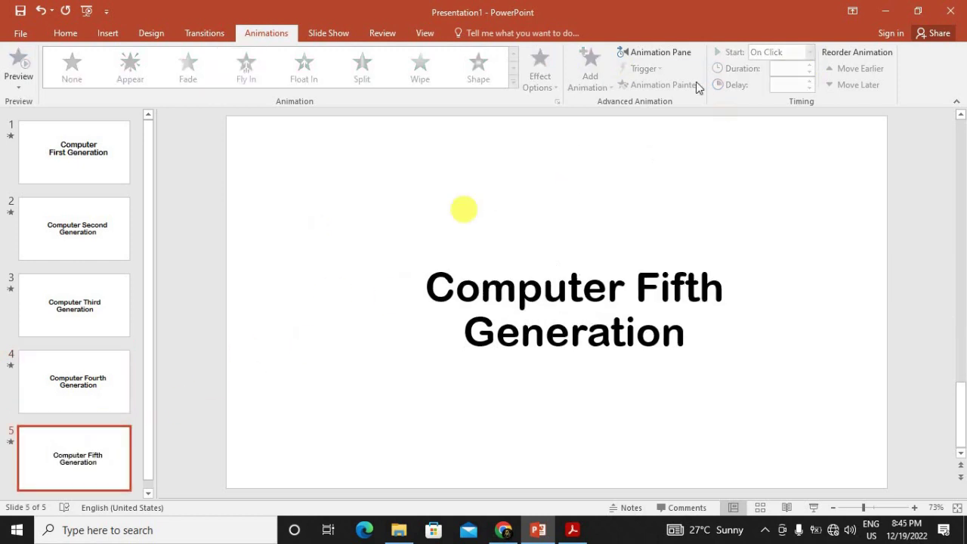
{"action": "left_click", "coordinate": [499, 299]}
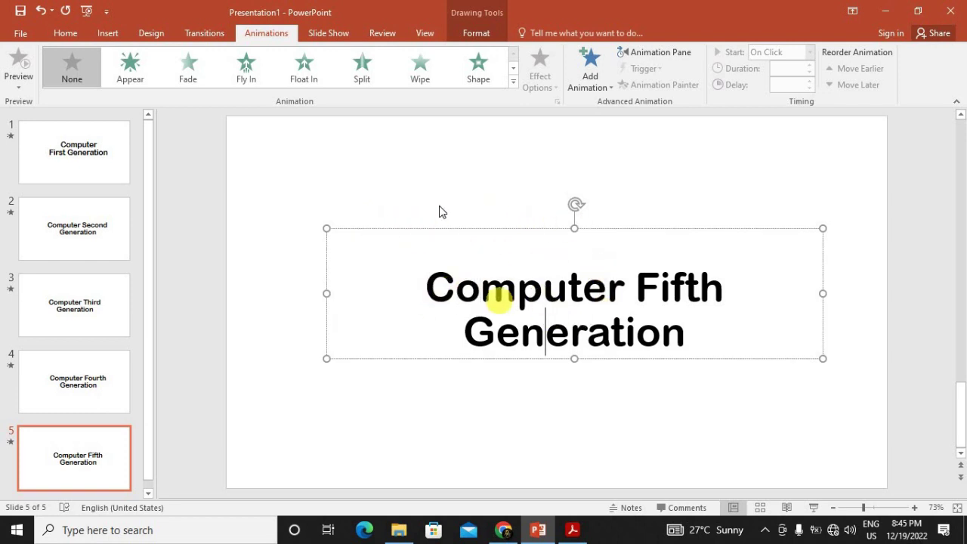
{"action": "left_click", "coordinate": [452, 359]}
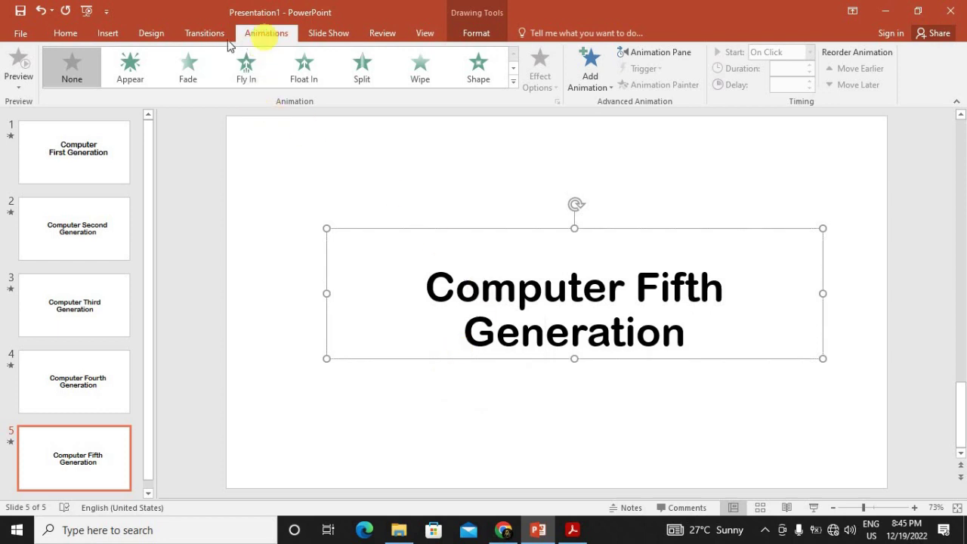
{"action": "left_click", "coordinate": [204, 33]}
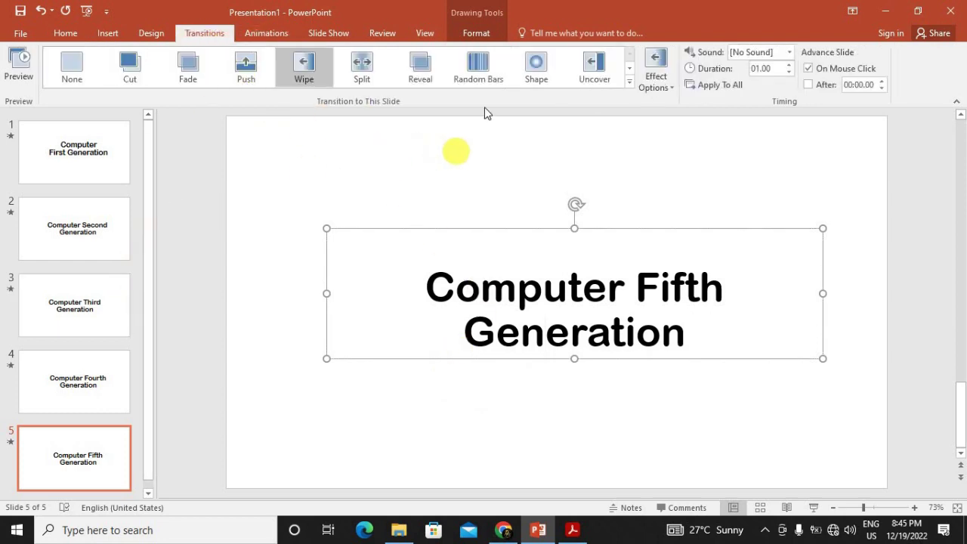
{"action": "left_click", "coordinate": [479, 64]}
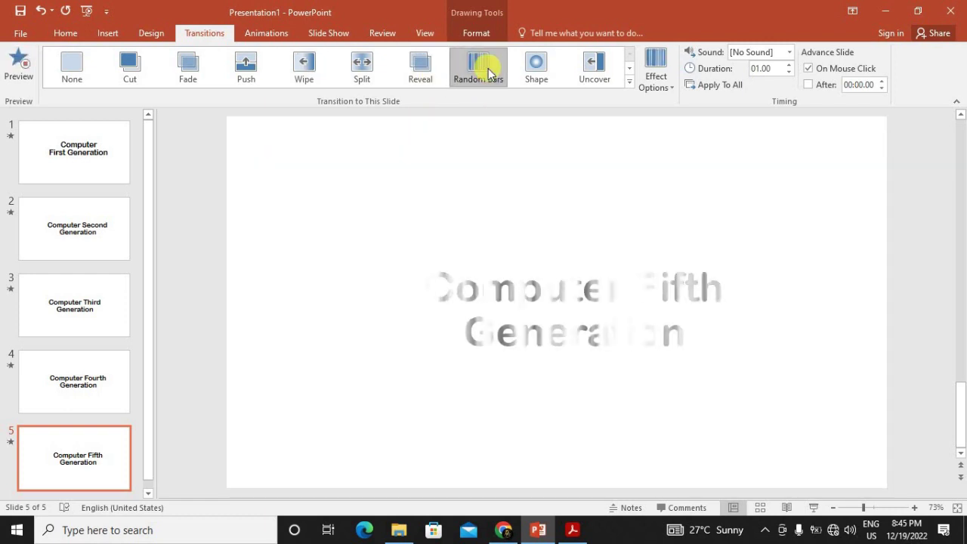
{"action": "left_click", "coordinate": [535, 70]}
{"action": "left_click", "coordinate": [592, 69]}
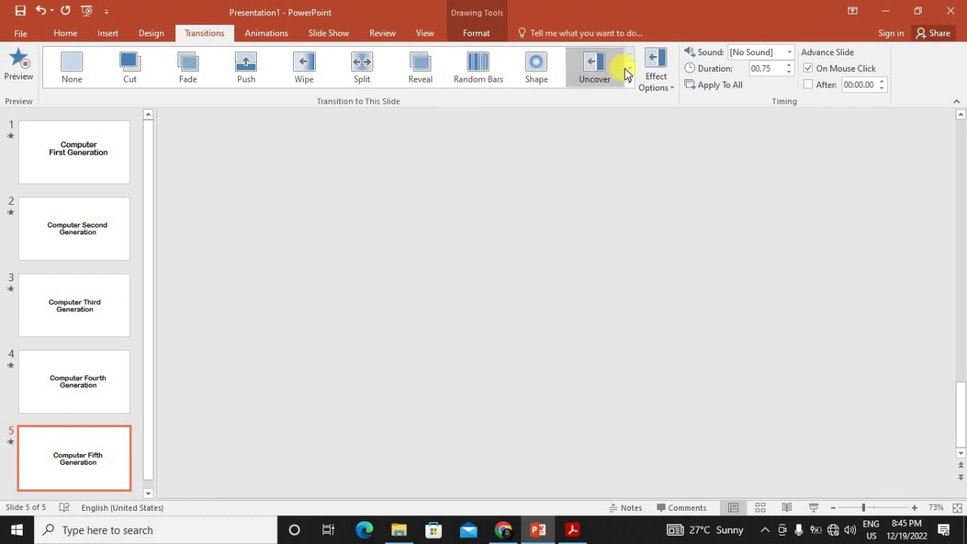
Preview more transitions: Peel Off, Crush, Fracture, Prestige, Drape and Glitter
{"action": "left_click", "coordinate": [628, 68]}
{"action": "left_click", "coordinate": [594, 67]}
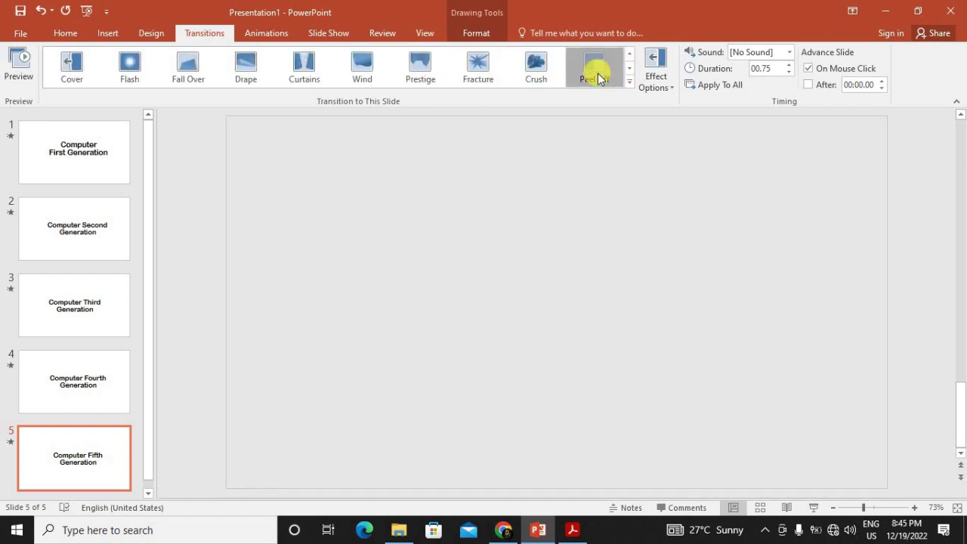
{"action": "left_click", "coordinate": [538, 70]}
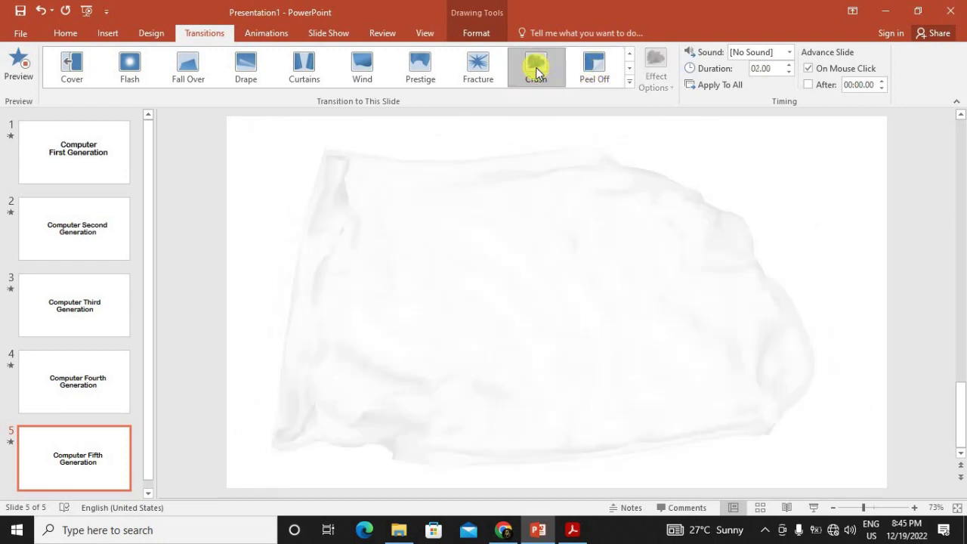
{"action": "left_click", "coordinate": [484, 71]}
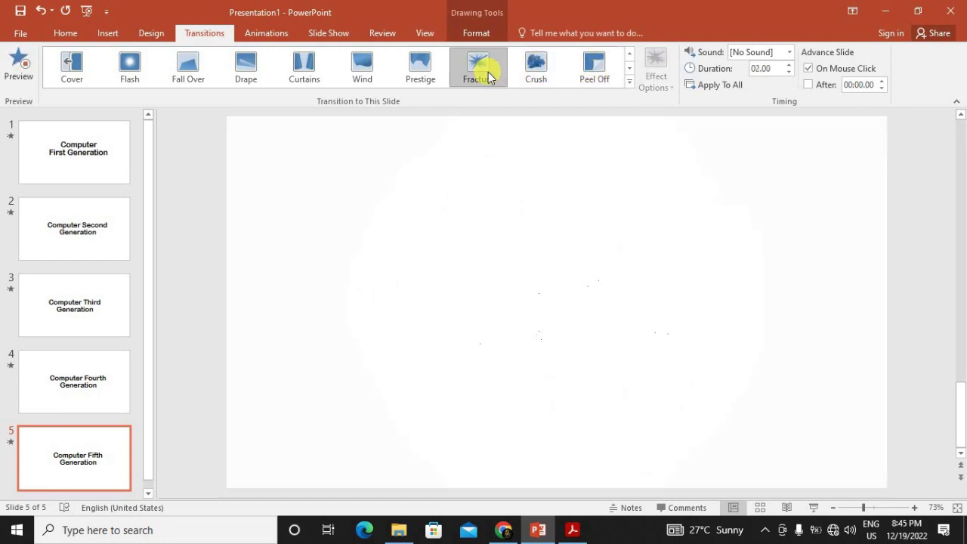
{"action": "left_click", "coordinate": [420, 70]}
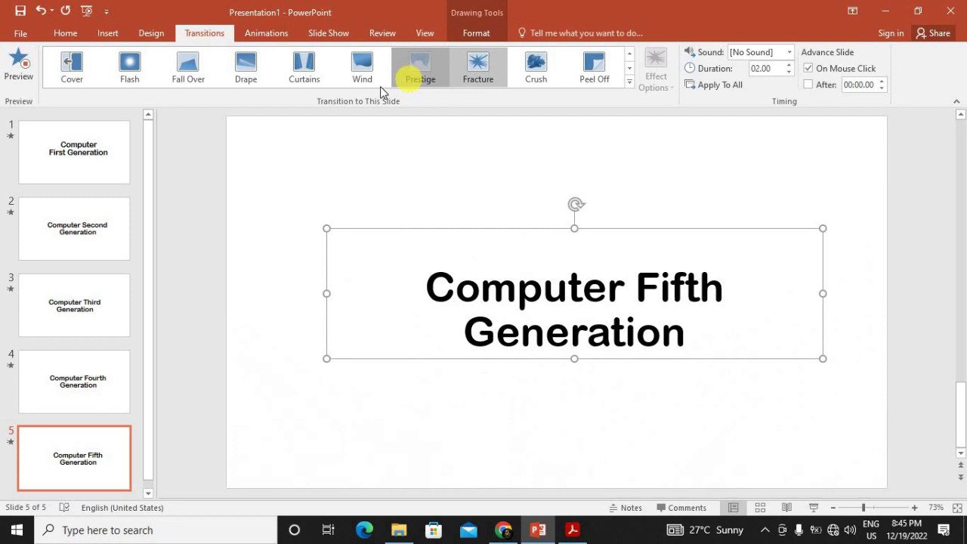
{"action": "left_click", "coordinate": [258, 84]}
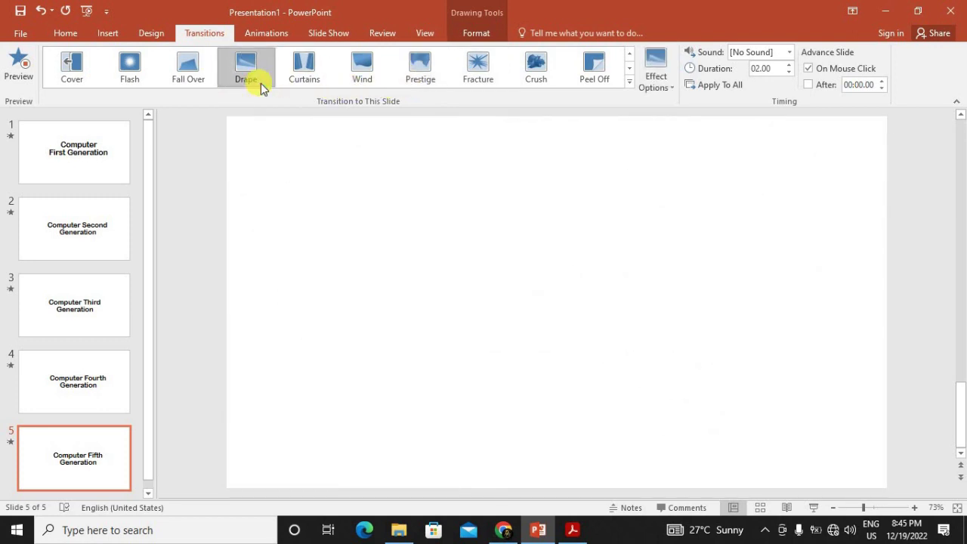
{"action": "left_click", "coordinate": [630, 68]}
{"action": "left_click", "coordinate": [595, 68]}
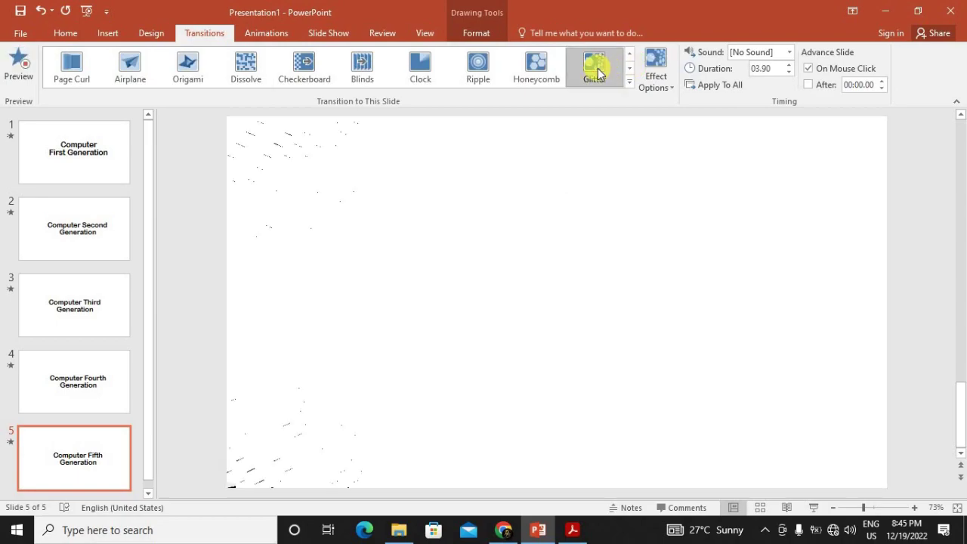
Try Honeycomb, Ripple and Clock, then settle on the Blinds transition for slide 5
{"action": "left_click", "coordinate": [541, 76]}
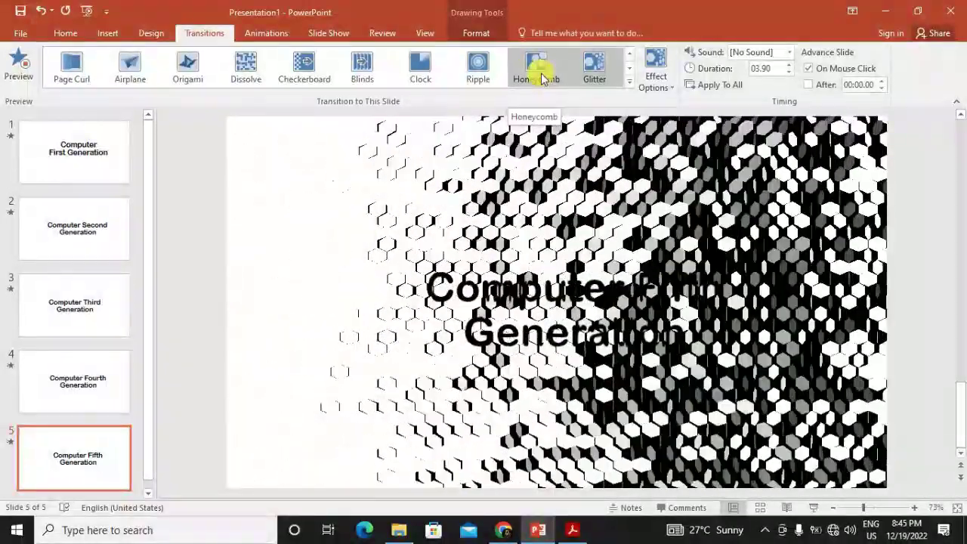
{"action": "left_click", "coordinate": [541, 75]}
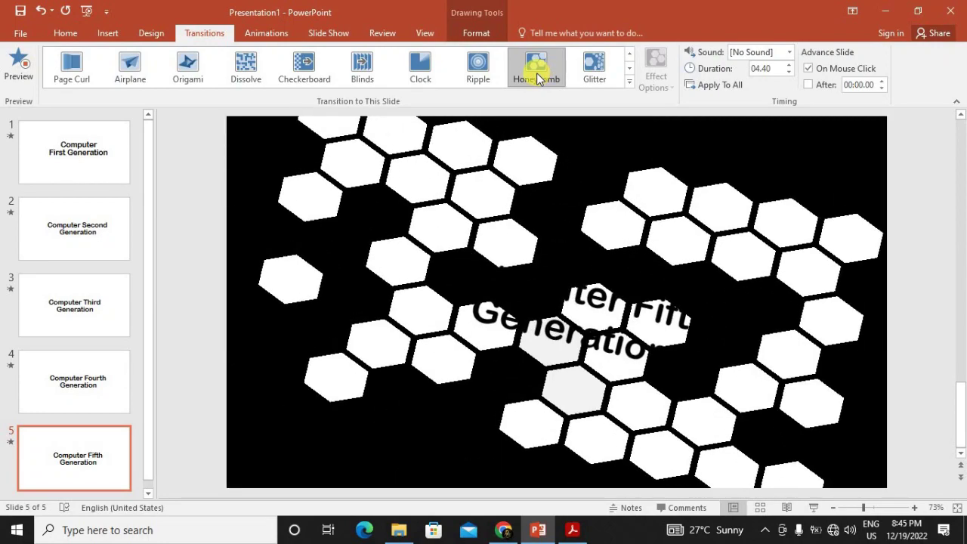
{"action": "left_click", "coordinate": [493, 75]}
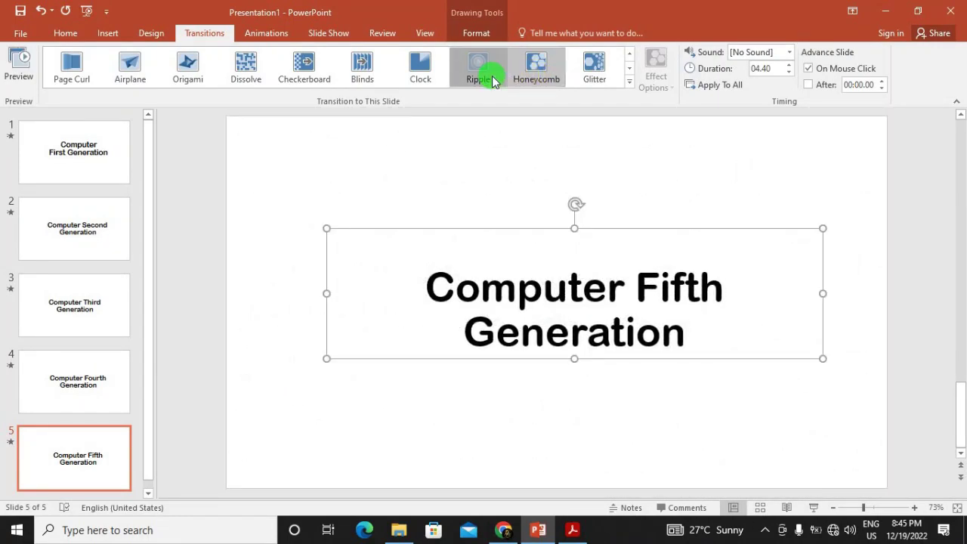
{"action": "left_click", "coordinate": [412, 80]}
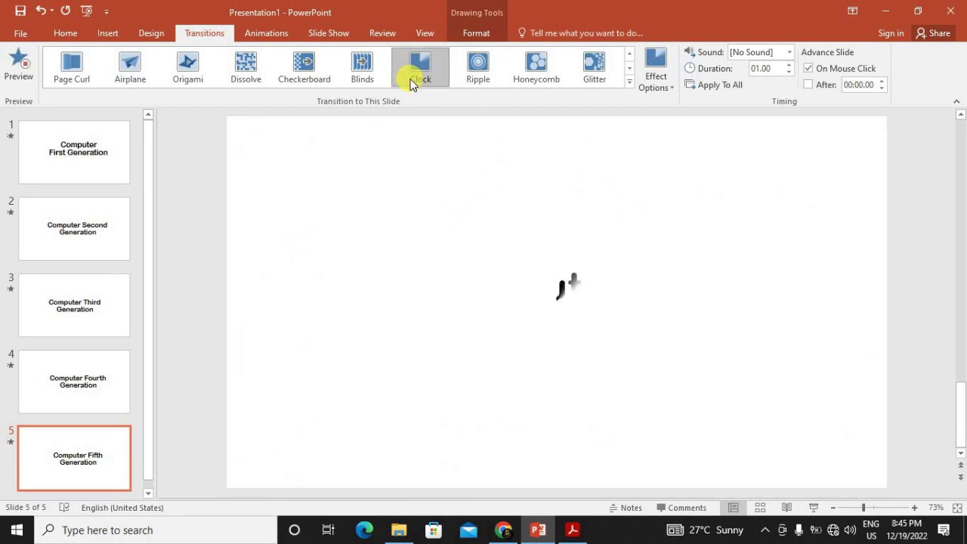
{"action": "left_click", "coordinate": [360, 80]}
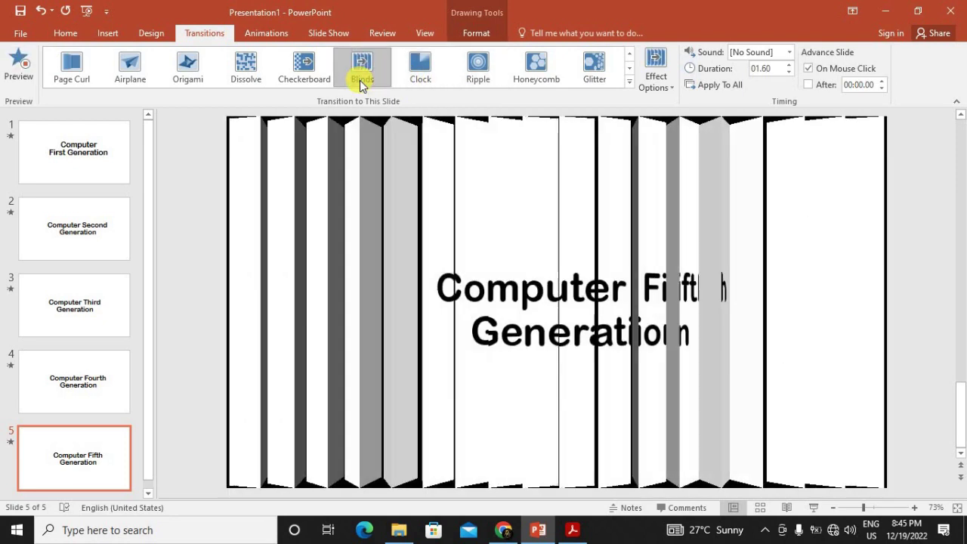
{"action": "left_click", "coordinate": [278, 35]}
Give the Computer Fifth Generation title a Fly In entrance starting On Click, and show the Animation Pane
{"action": "left_click", "coordinate": [248, 76]}
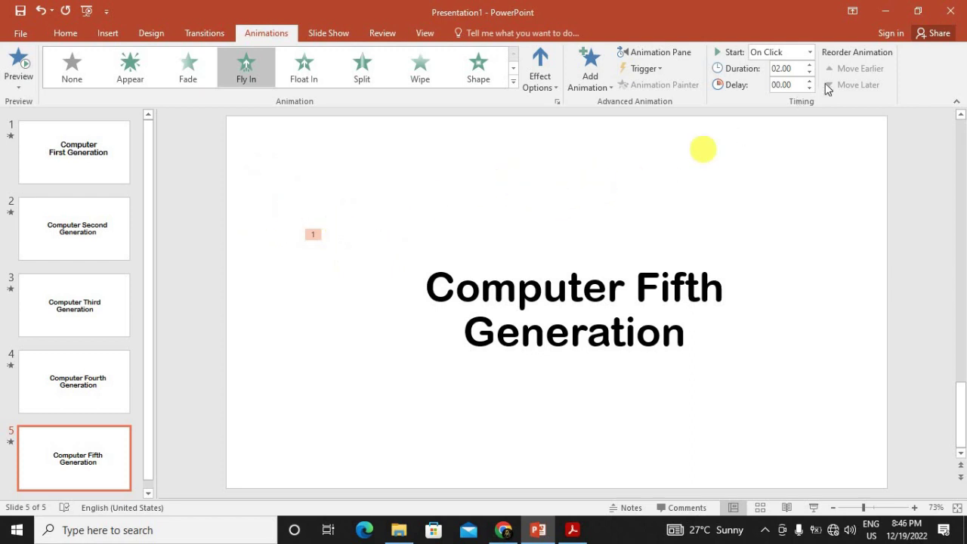
{"action": "left_click", "coordinate": [798, 53]}
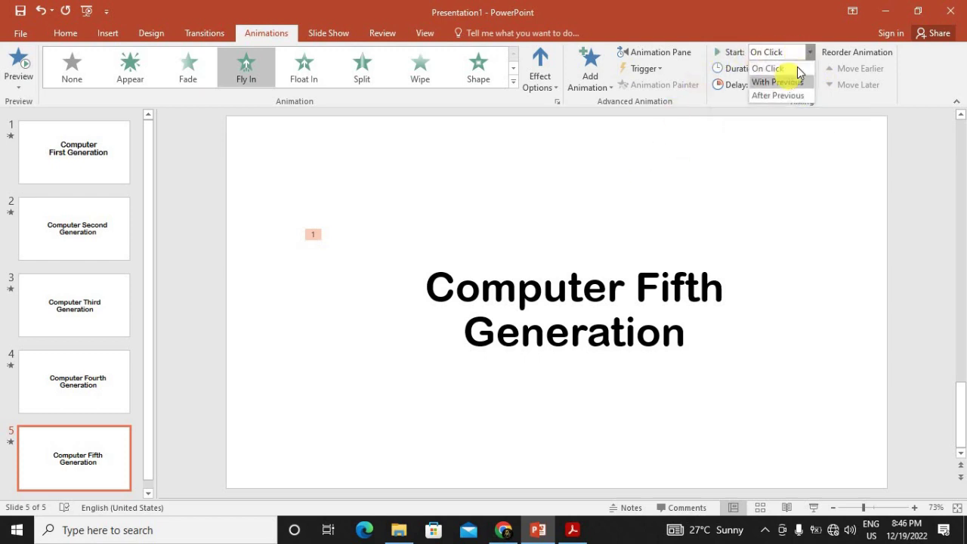
{"action": "left_click", "coordinate": [793, 68]}
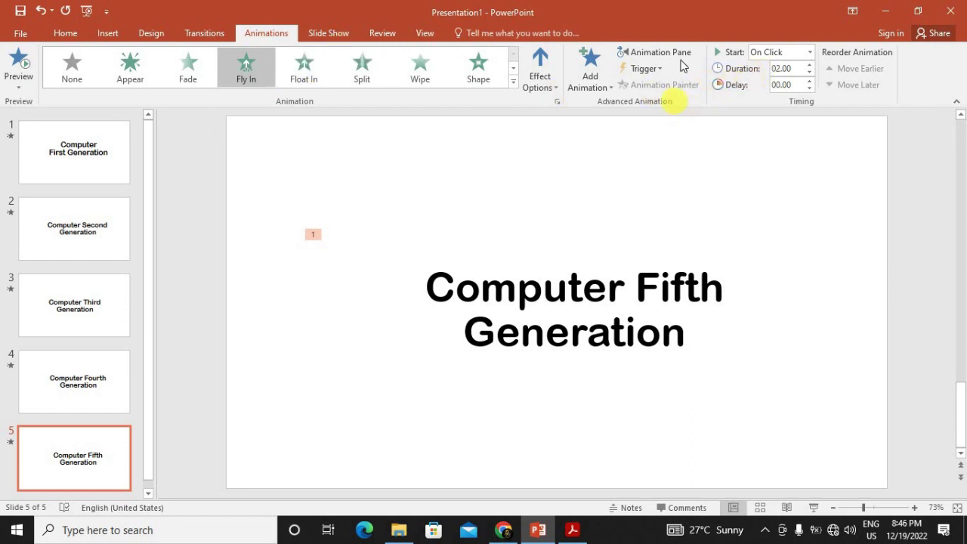
{"action": "left_click", "coordinate": [680, 54]}
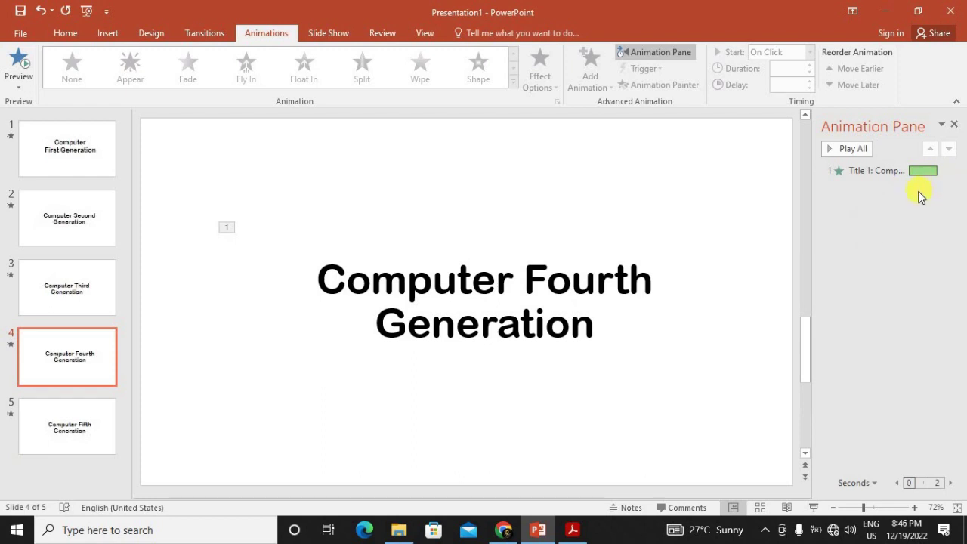
Check the slide 4 and slide 3 title animations with Play All, then return to slide 1
{"action": "left_click", "coordinate": [96, 351]}
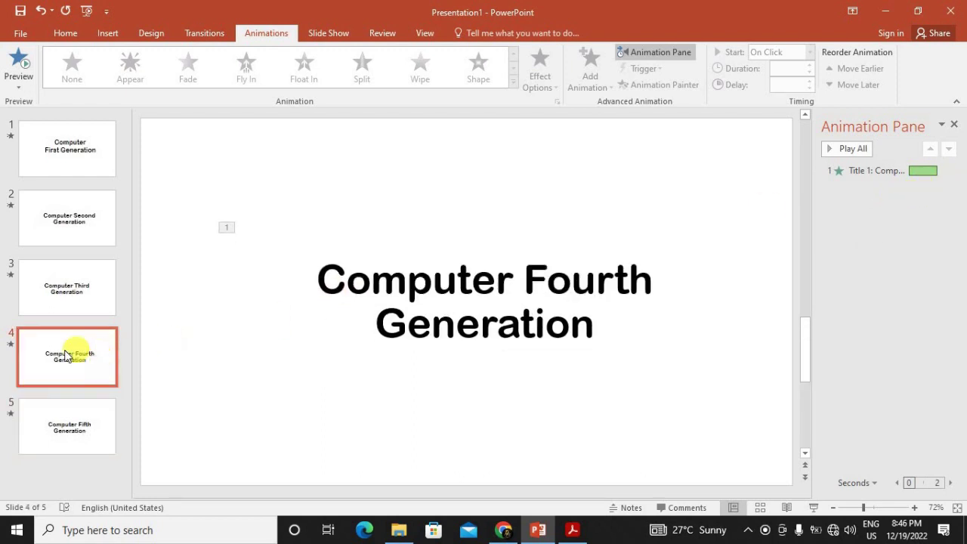
{"action": "left_click", "coordinate": [84, 292]}
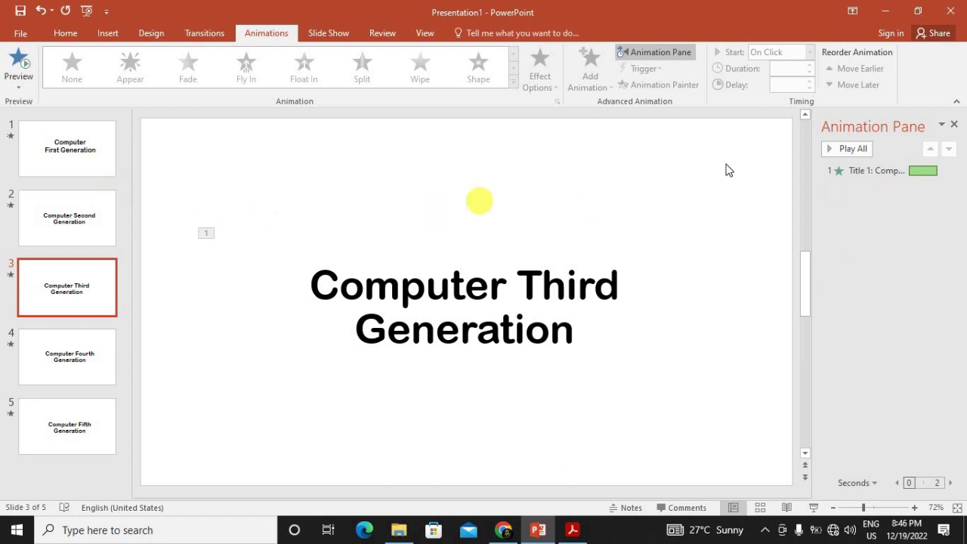
{"action": "left_click", "coordinate": [832, 149]}
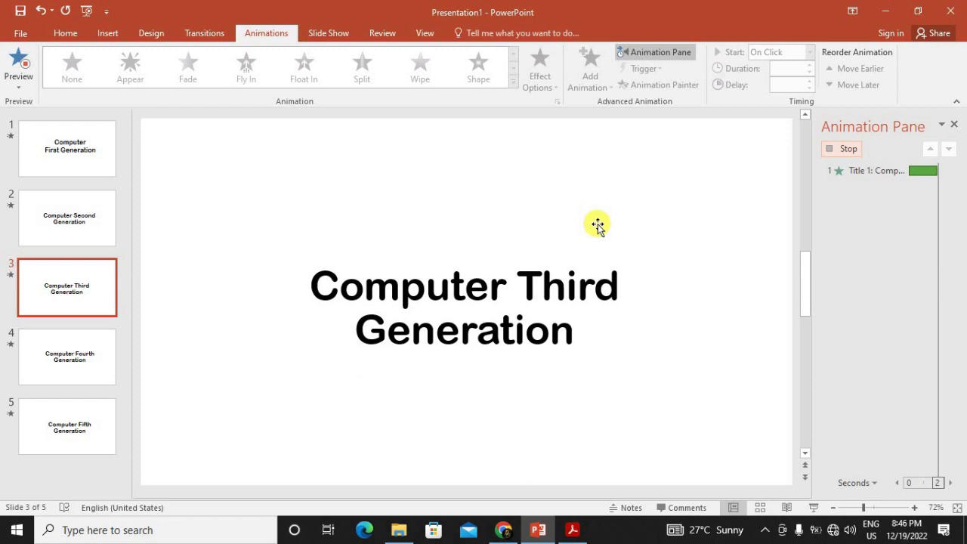
{"action": "left_click", "coordinate": [75, 156]}
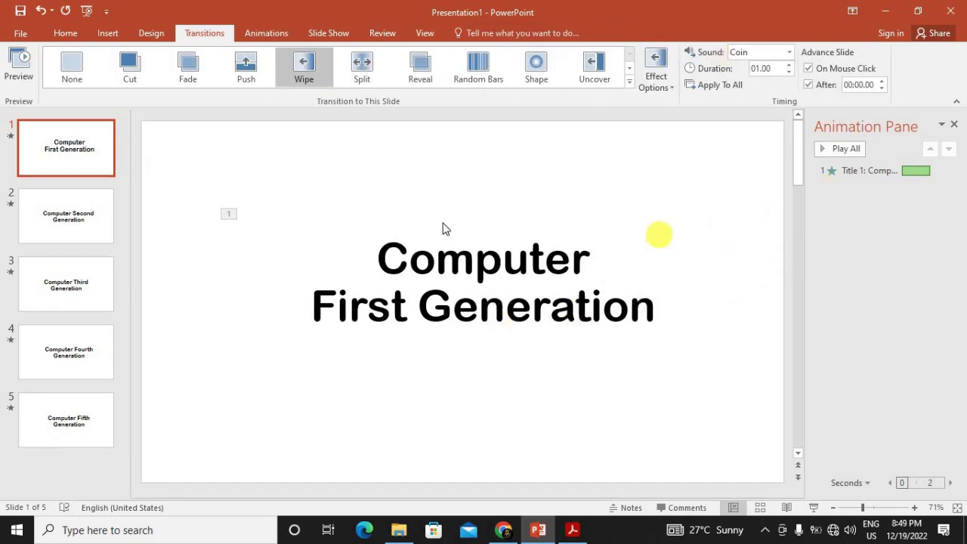
Bring the exam-questions PDF in Adobe Acrobat Reader to the front
{"action": "left_click", "coordinate": [572, 530]}
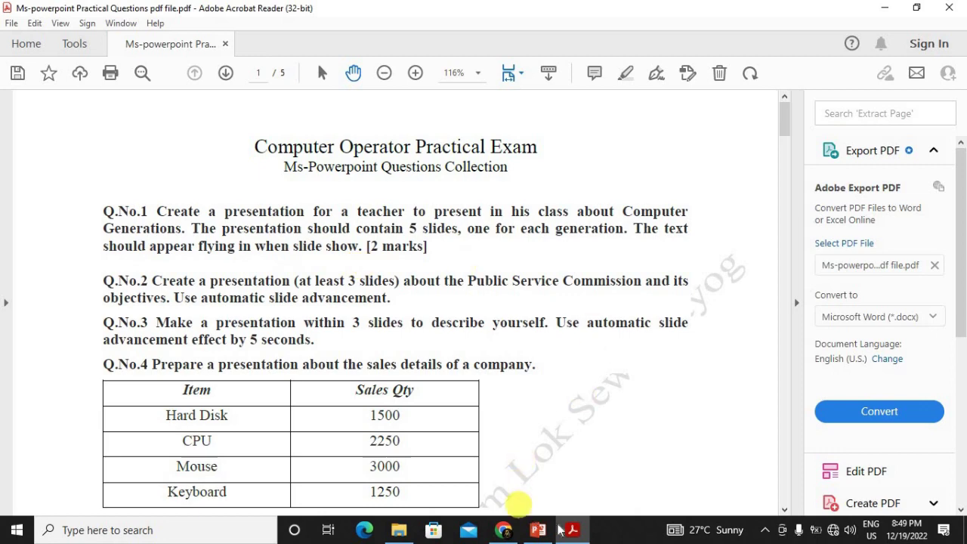
Return to the PowerPoint deck on slide 1
{"action": "left_click", "coordinate": [539, 530]}
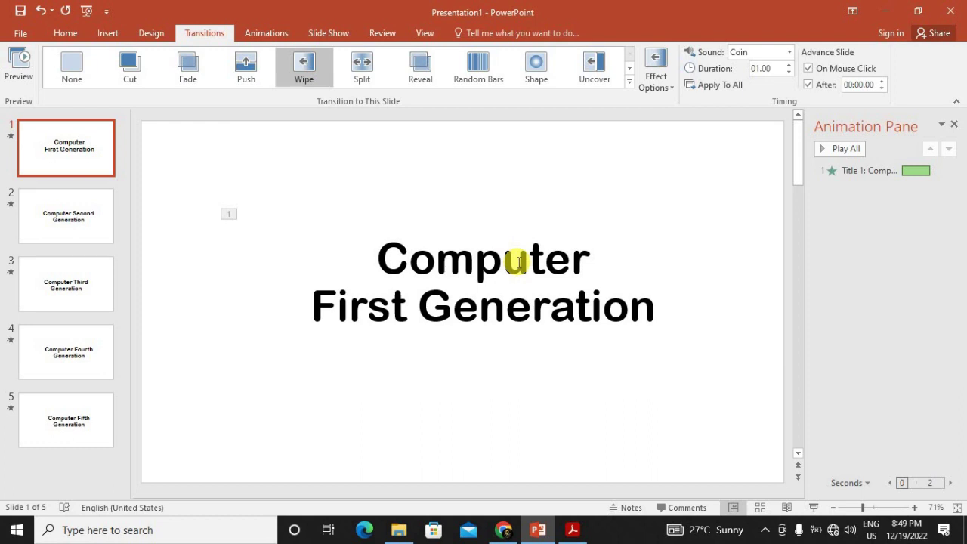
{"action": "key", "text": "F5"}
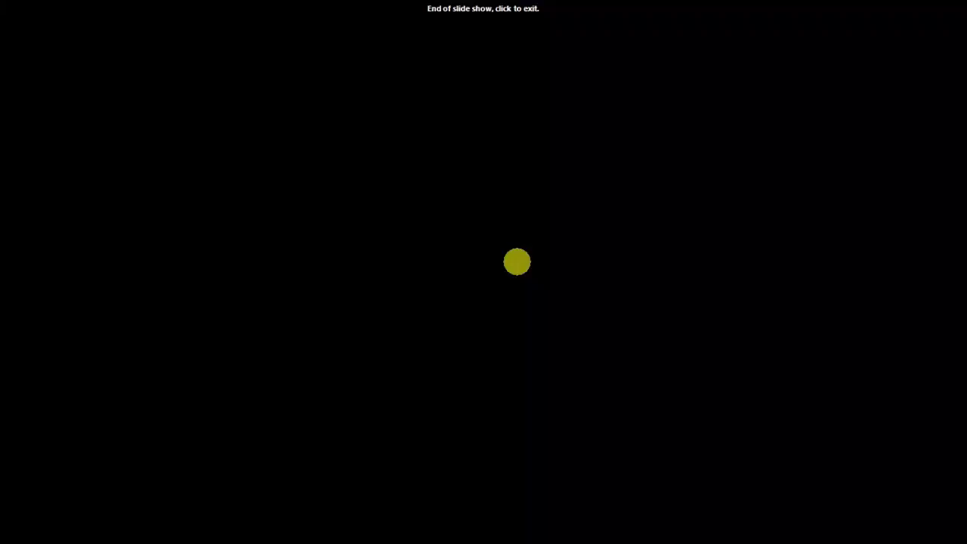
{"action": "left_click", "coordinate": [519, 268]}
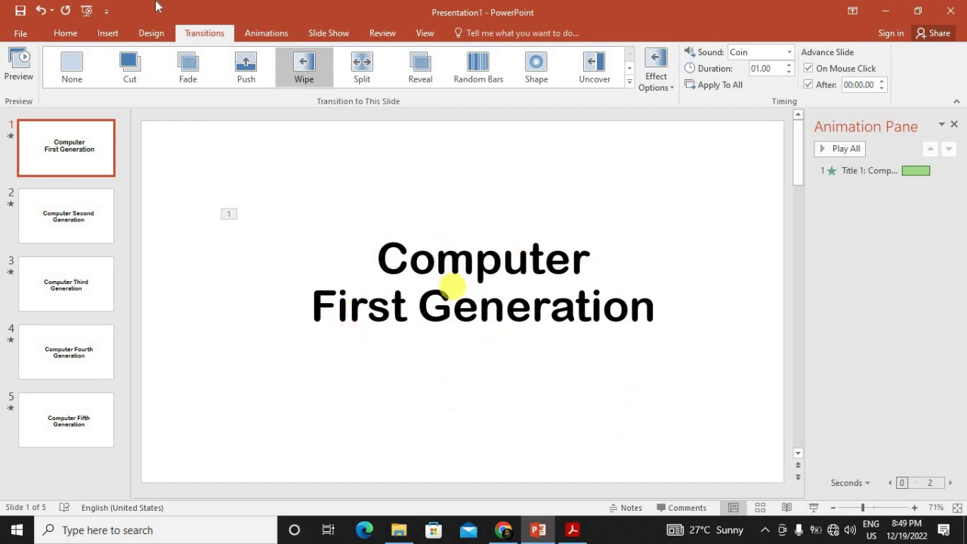
Try the Facet, purple and wood themes, then apply the teal Ion theme to all slides
{"action": "left_click", "coordinate": [65, 33]}
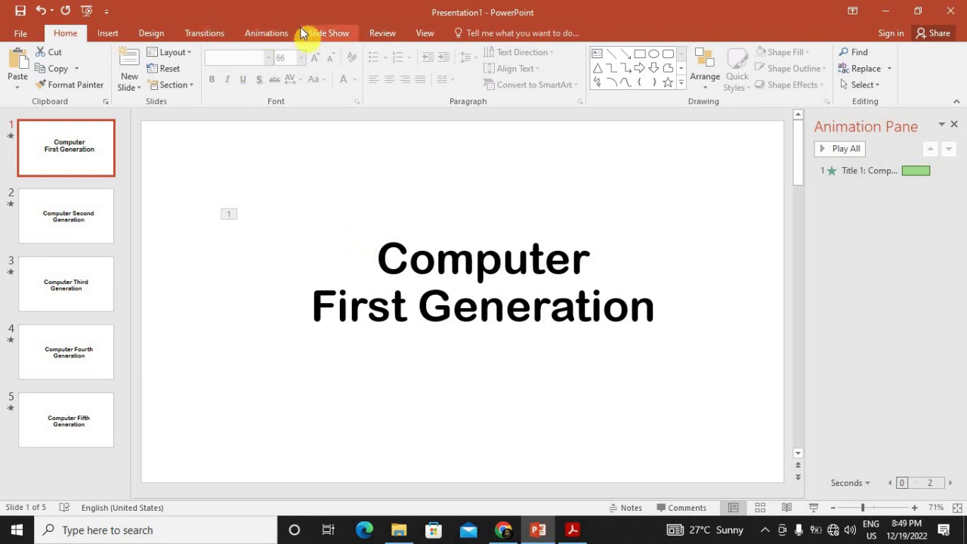
{"action": "left_click", "coordinate": [161, 33]}
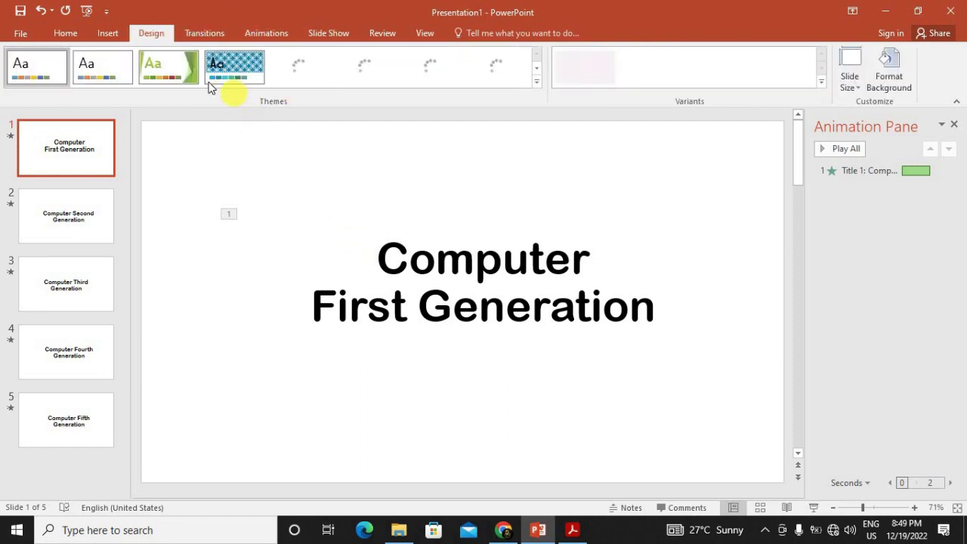
{"action": "left_click", "coordinate": [199, 72]}
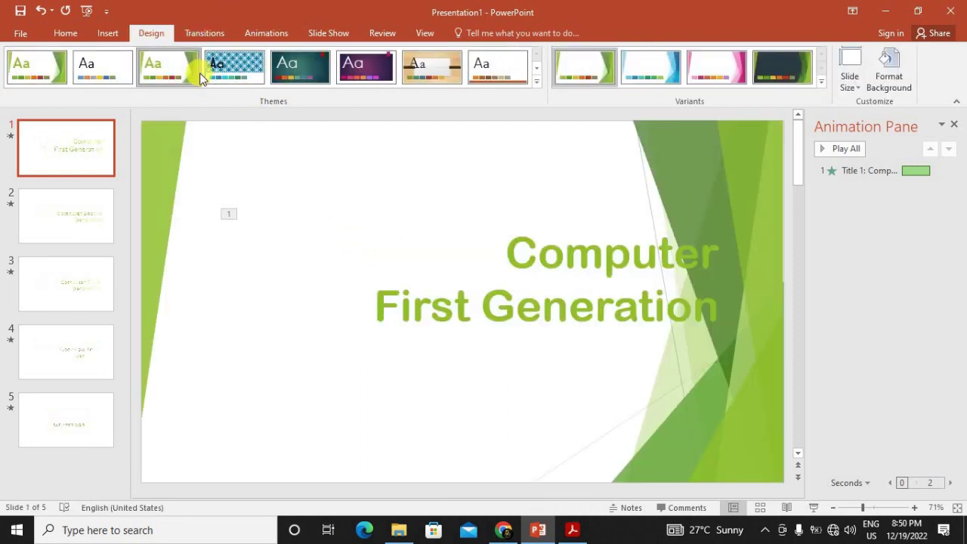
{"action": "left_click", "coordinate": [312, 68]}
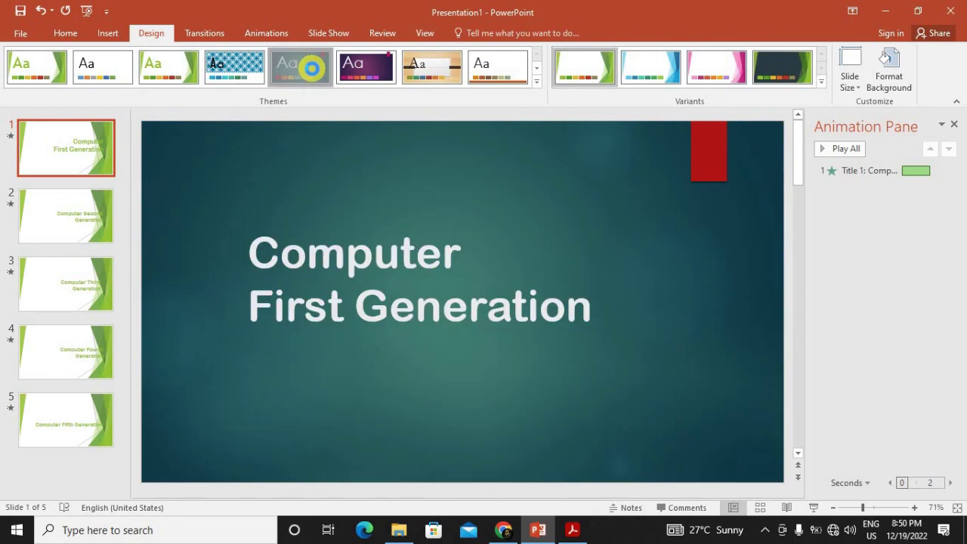
{"action": "left_click", "coordinate": [365, 70]}
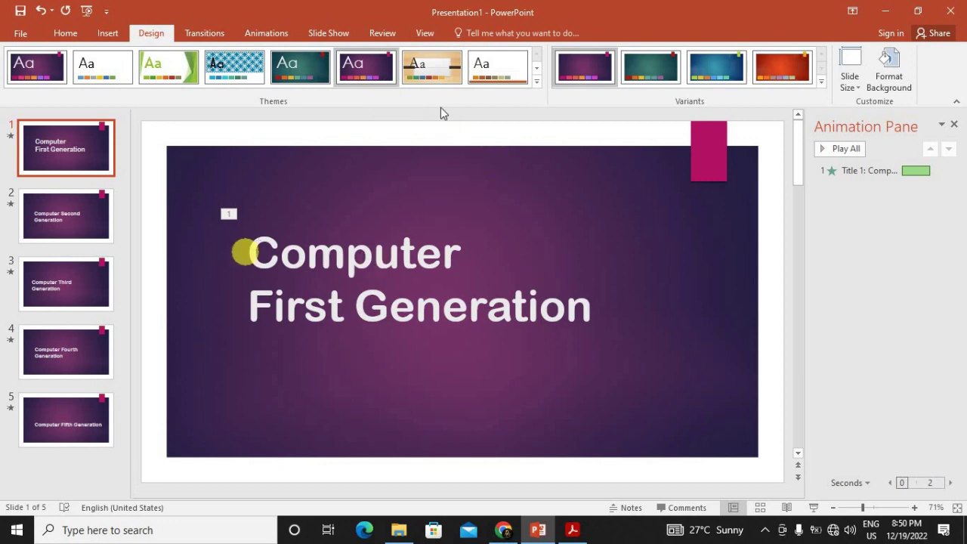
{"action": "left_click", "coordinate": [416, 72]}
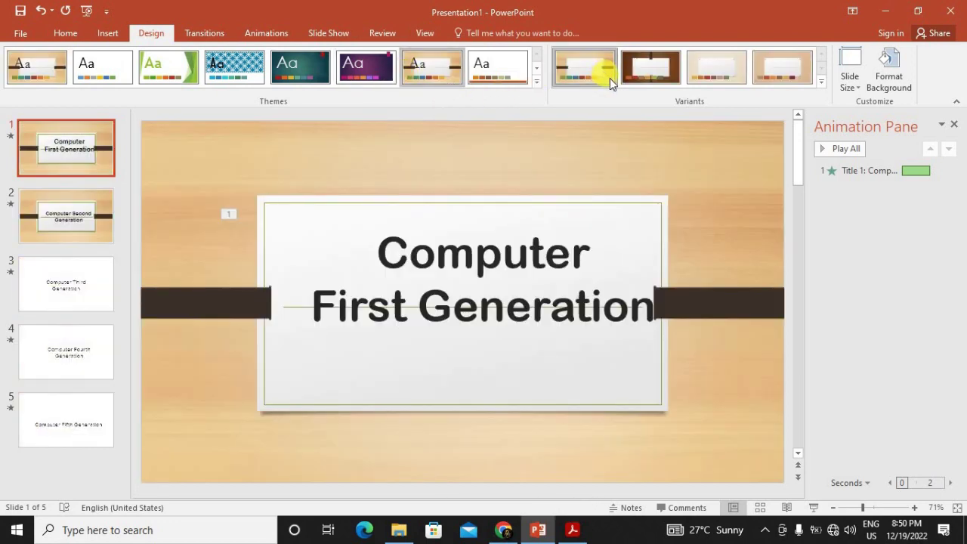
{"action": "left_click", "coordinate": [640, 78]}
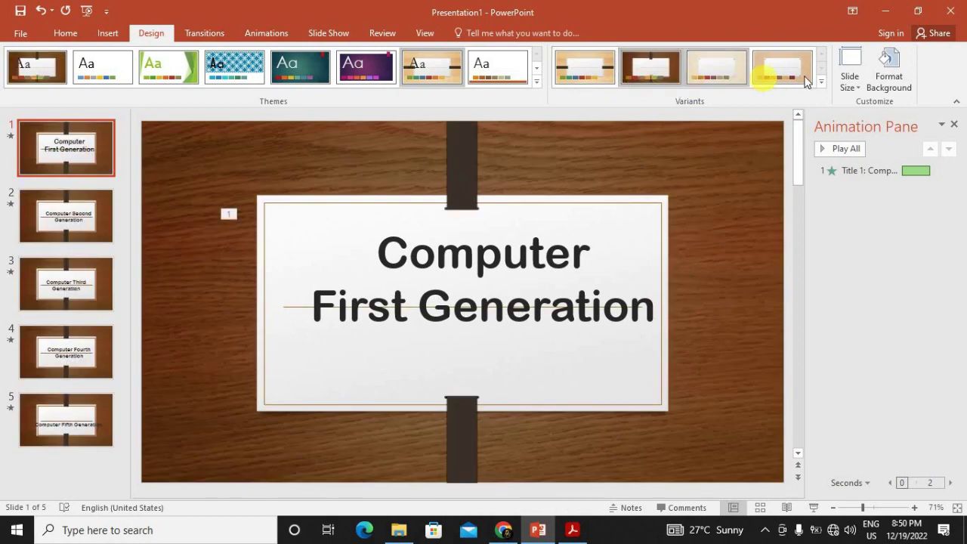
{"action": "left_click", "coordinate": [316, 66]}
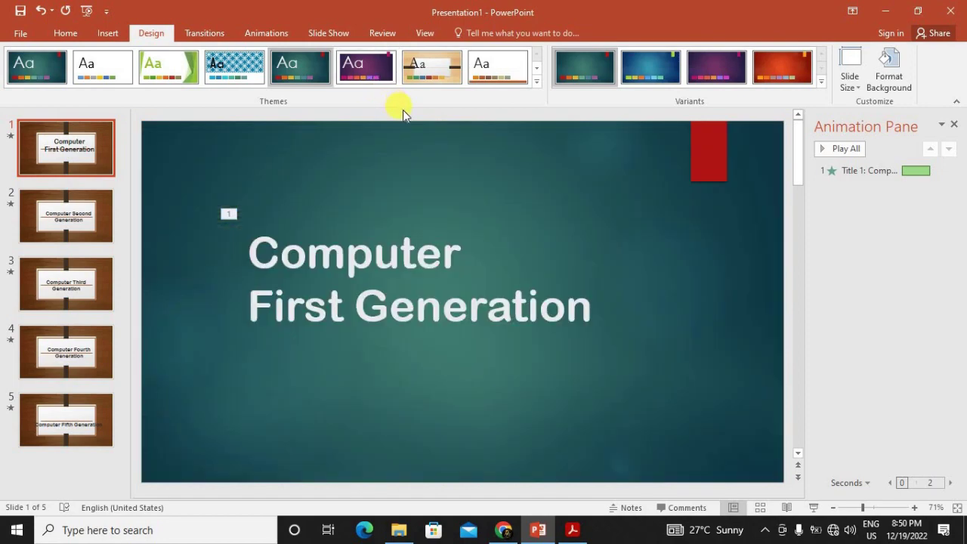
{"action": "key", "text": "alt+a"}
{"action": "left_click", "coordinate": [63, 158]}
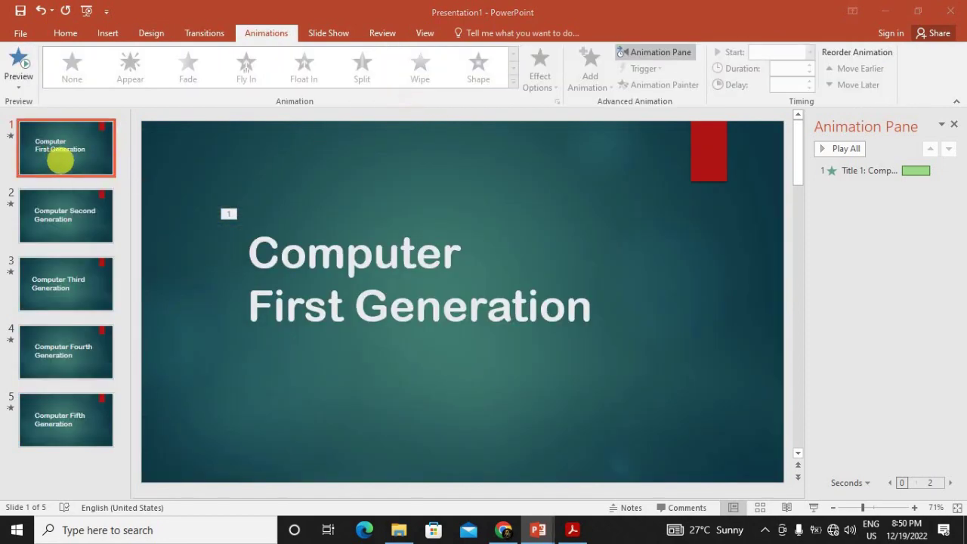
{"action": "key", "text": "F5"}
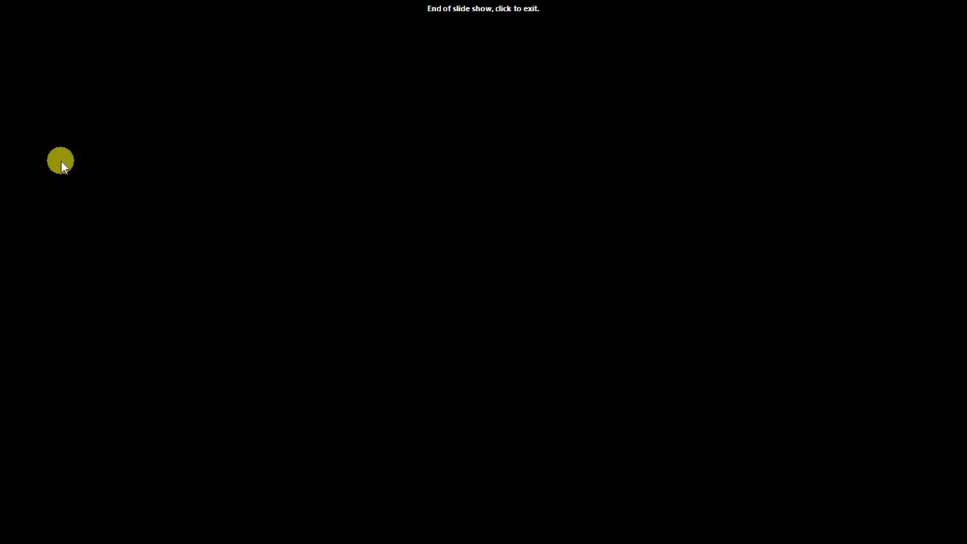
{"action": "left_click", "coordinate": [61, 161]}
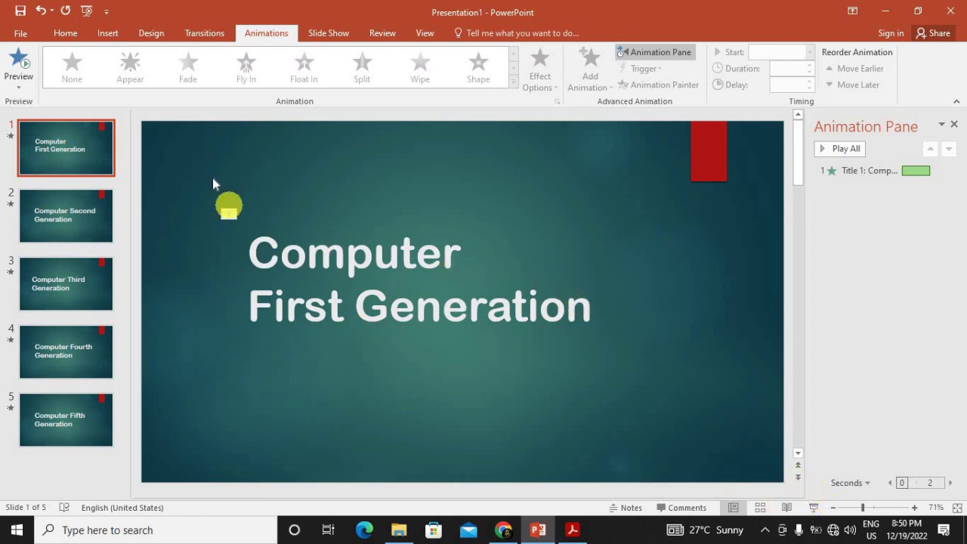
{"action": "left_click", "coordinate": [857, 149]}
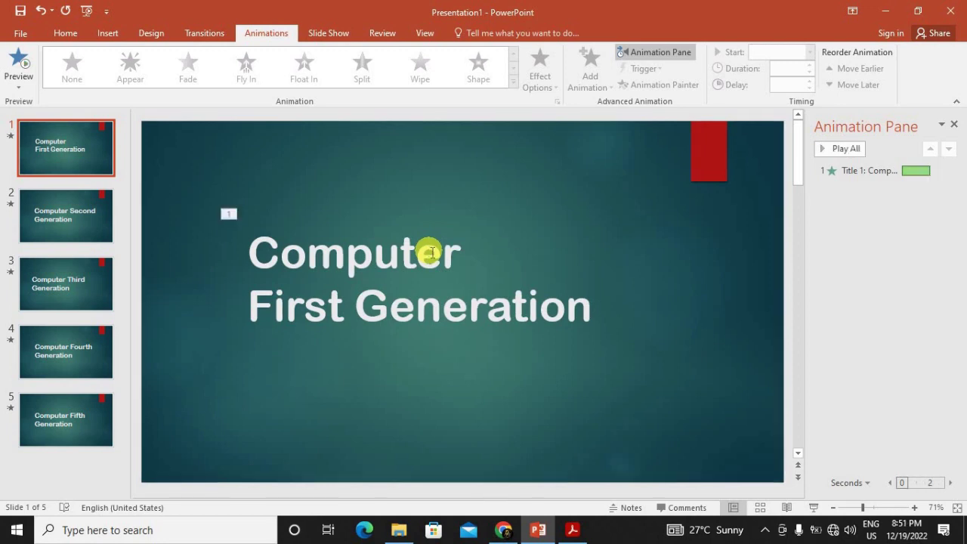
{"action": "left_click", "coordinate": [814, 508]}
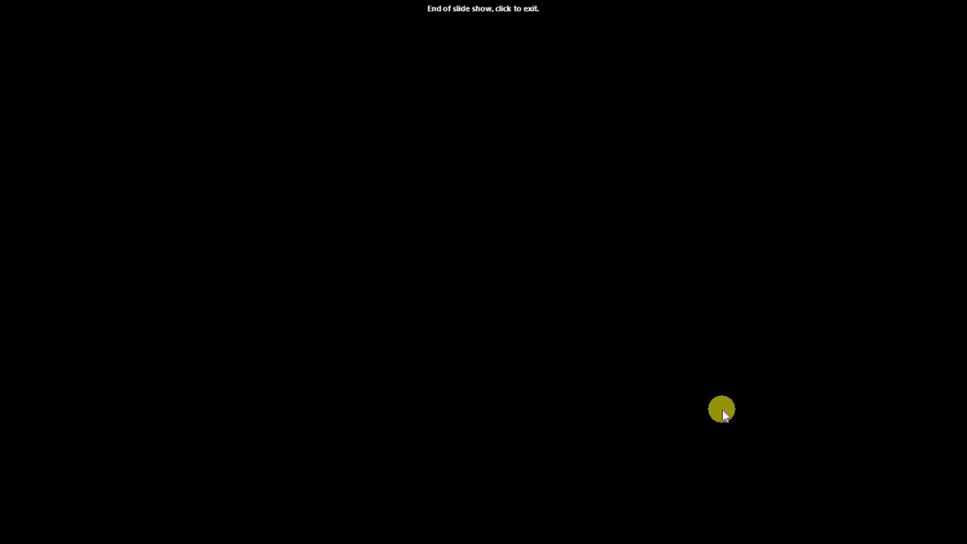
{"action": "left_click", "coordinate": [722, 410]}
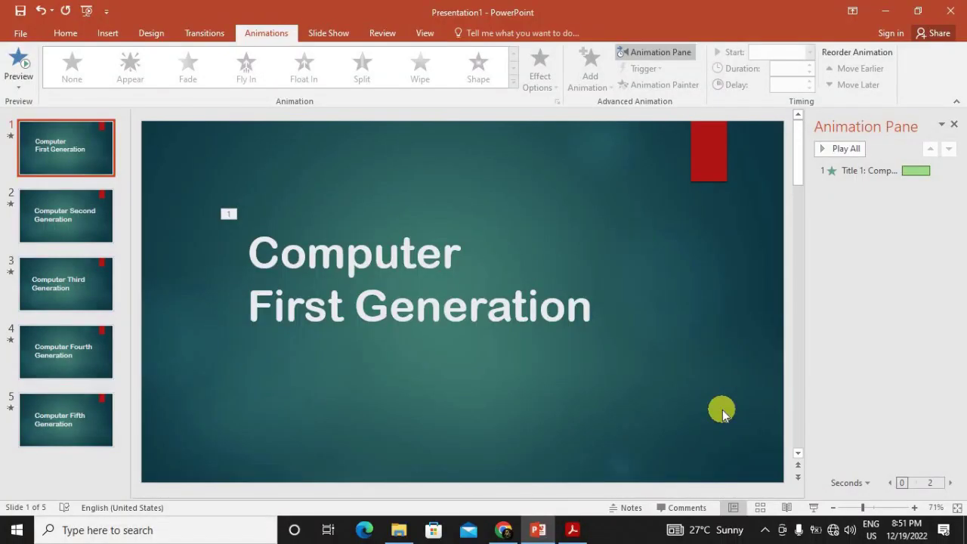
{"action": "left_click", "coordinate": [573, 530]}
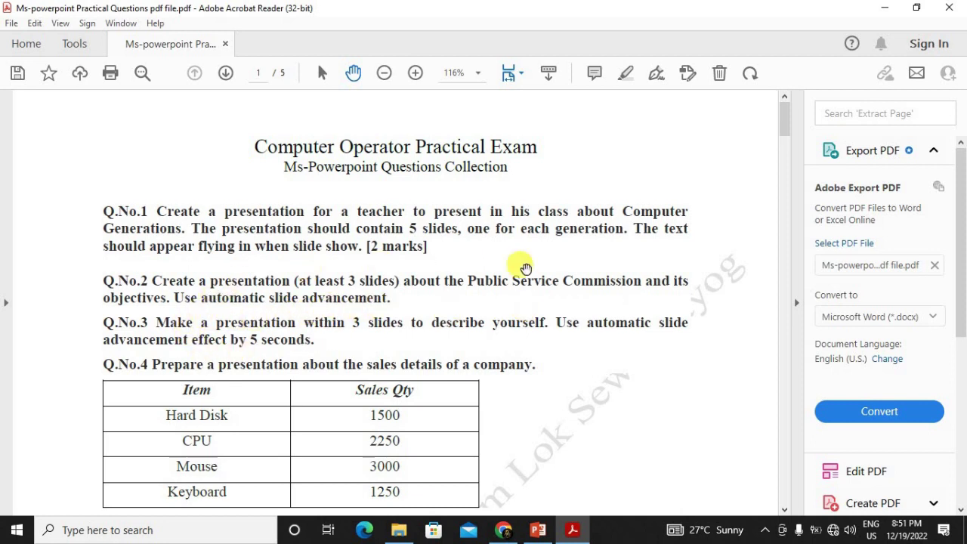
{"action": "scroll", "coordinate": [266, 279], "scroll_direction": "down", "scroll_amount": 1}
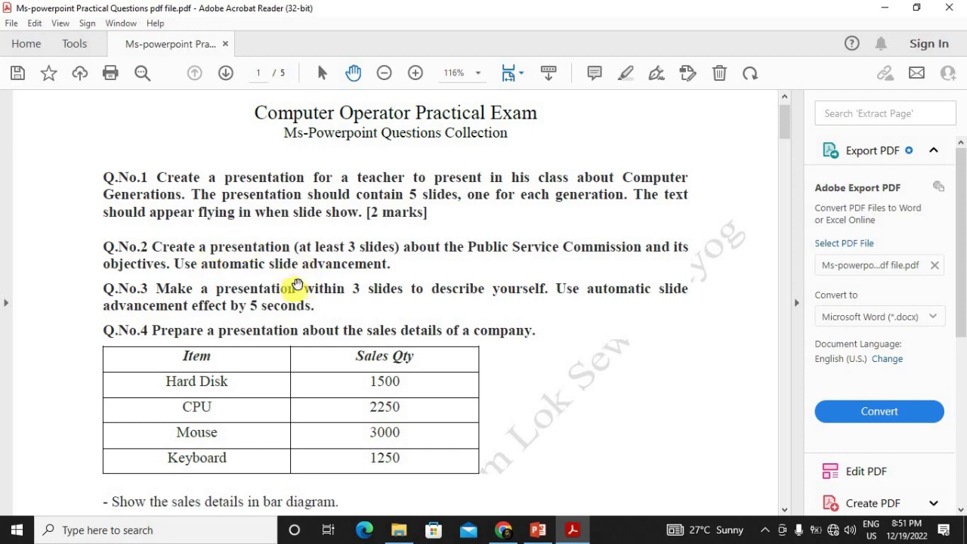
{"action": "scroll", "coordinate": [297, 284], "scroll_direction": "down", "scroll_amount": 2}
{"action": "scroll", "coordinate": [308, 283], "scroll_direction": "down", "scroll_amount": 1}
{"action": "scroll", "coordinate": [315, 302], "scroll_direction": "down", "scroll_amount": 2}
{"action": "scroll", "coordinate": [317, 304], "scroll_direction": "down", "scroll_amount": 3}
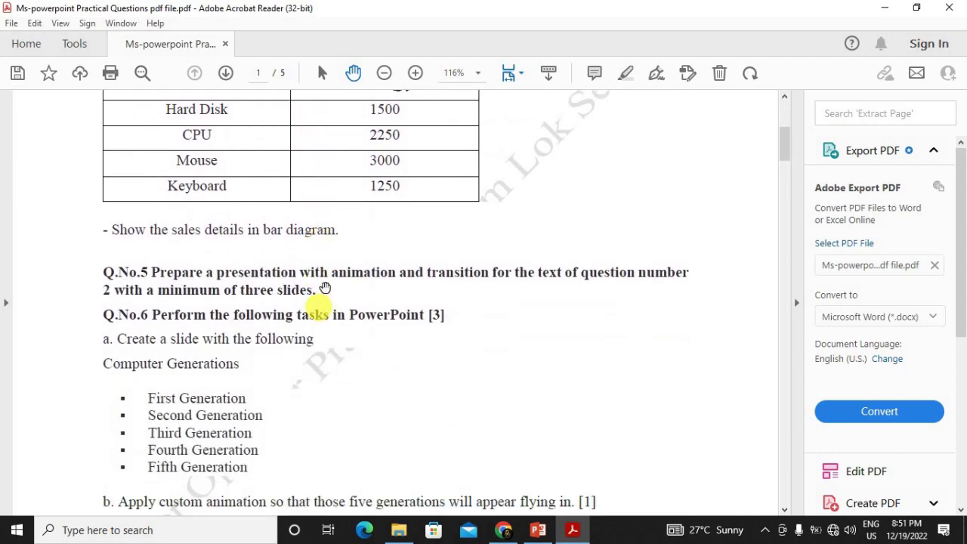
{"action": "scroll", "coordinate": [325, 288], "scroll_direction": "down", "scroll_amount": 1}
{"action": "scroll", "coordinate": [328, 280], "scroll_direction": "down", "scroll_amount": 1}
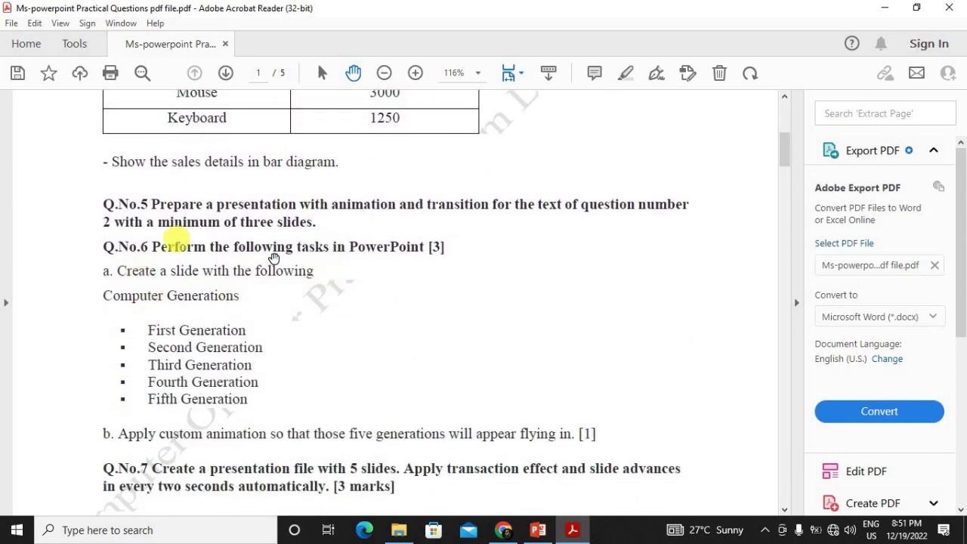
{"action": "right_click", "coordinate": [174, 239]}
{"action": "left_click", "coordinate": [98, 343]}
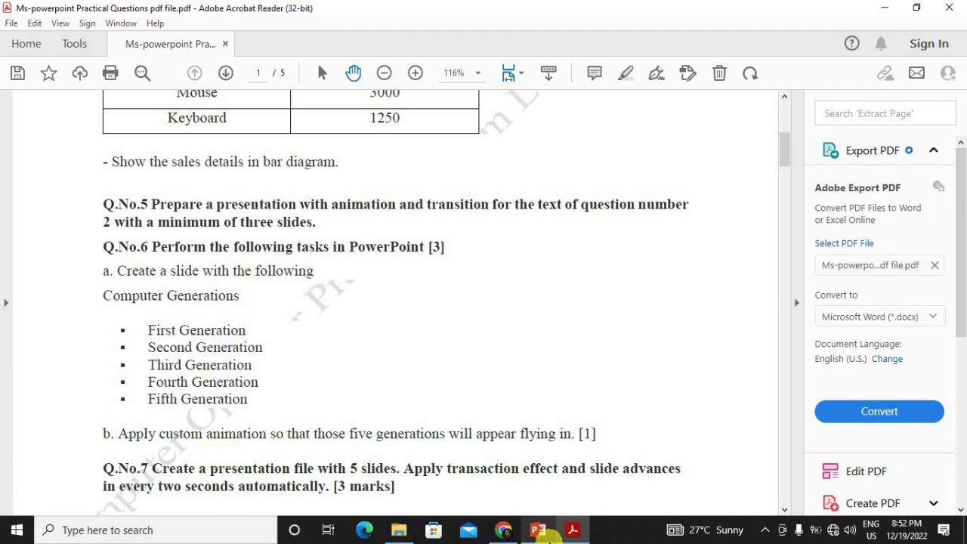
Back in PowerPoint, step through the slides and select the slide 5 Computer Fifth Generation title
{"action": "left_click", "coordinate": [540, 531]}
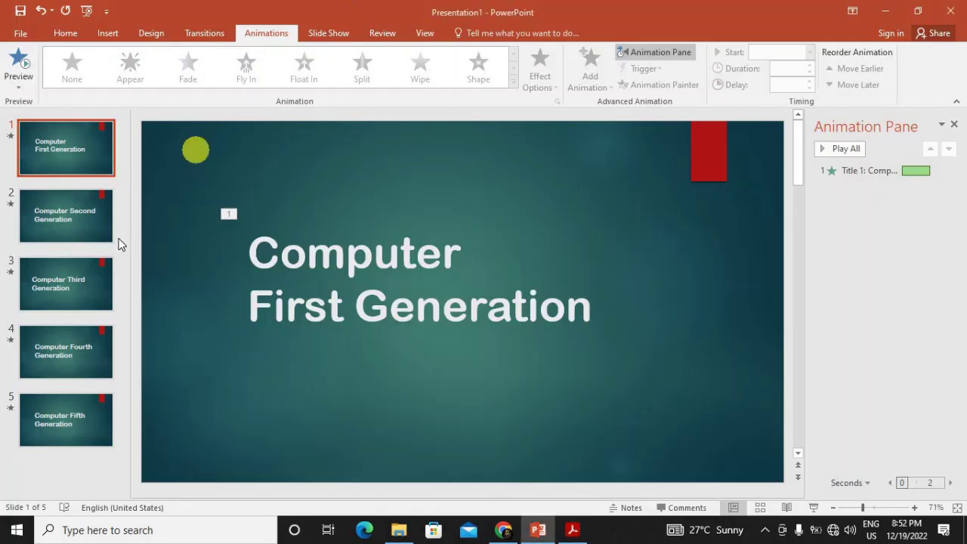
{"action": "left_click", "coordinate": [64, 249]}
{"action": "left_click", "coordinate": [84, 151]}
{"action": "left_click", "coordinate": [96, 216]}
{"action": "left_click", "coordinate": [92, 289]}
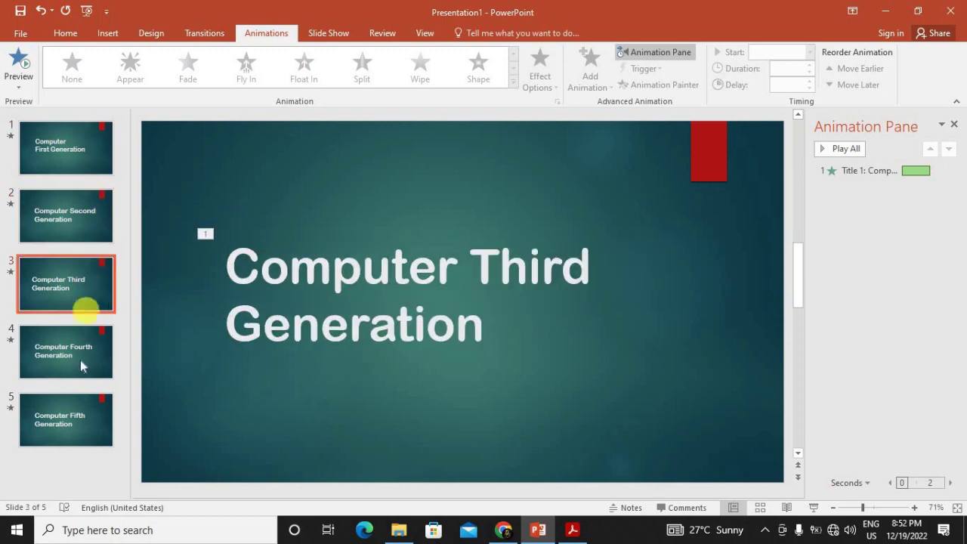
{"action": "left_click", "coordinate": [80, 356]}
{"action": "left_click", "coordinate": [91, 403]}
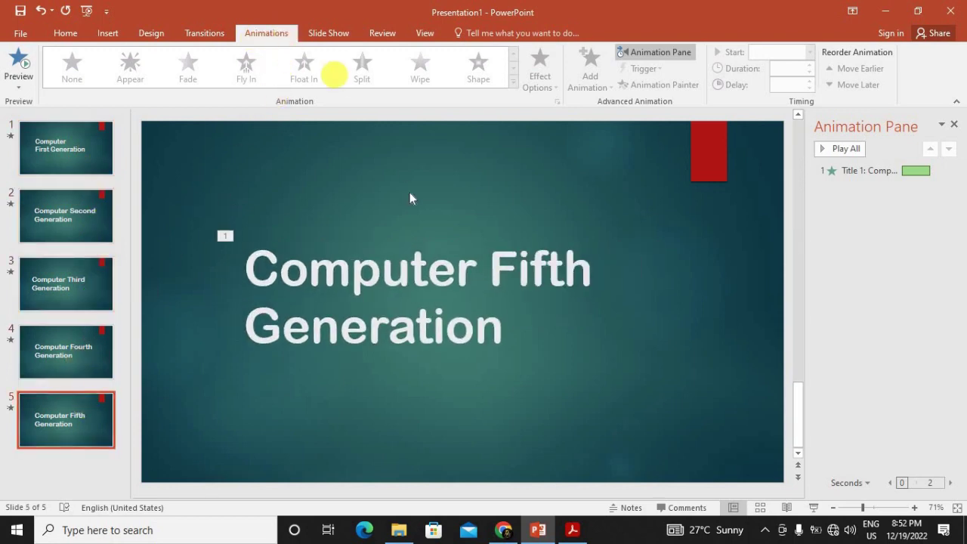
{"action": "left_click", "coordinate": [398, 281]}
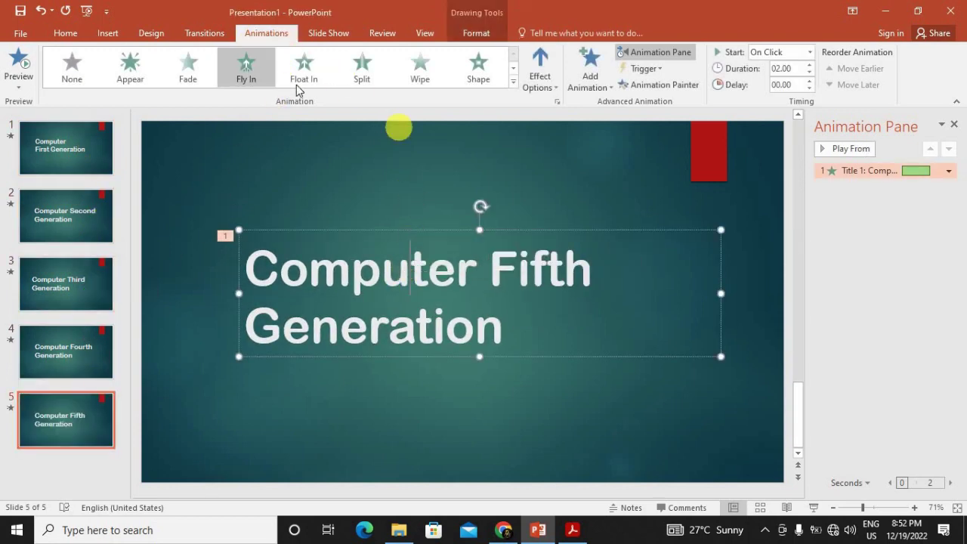
Try motion path, Fly In, Float In, Split and Shape entrances on the slide 5 title
{"action": "left_click", "coordinate": [514, 68]}
{"action": "left_click", "coordinate": [514, 68]}
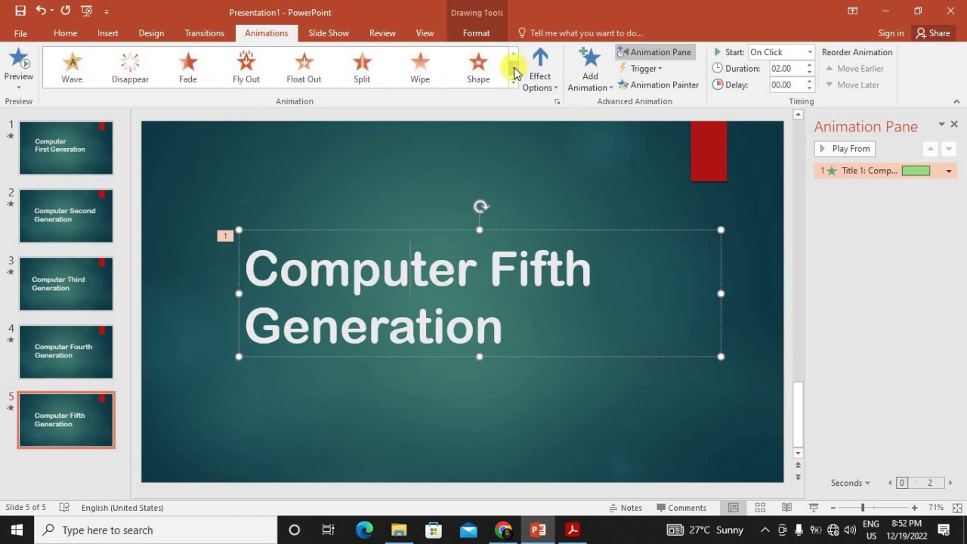
{"action": "left_click", "coordinate": [514, 68]}
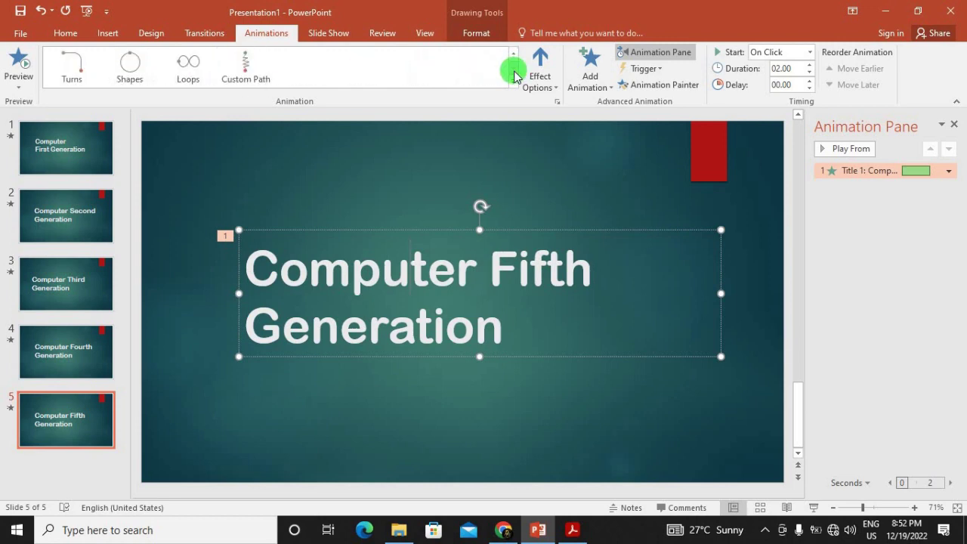
{"action": "left_click", "coordinate": [261, 81]}
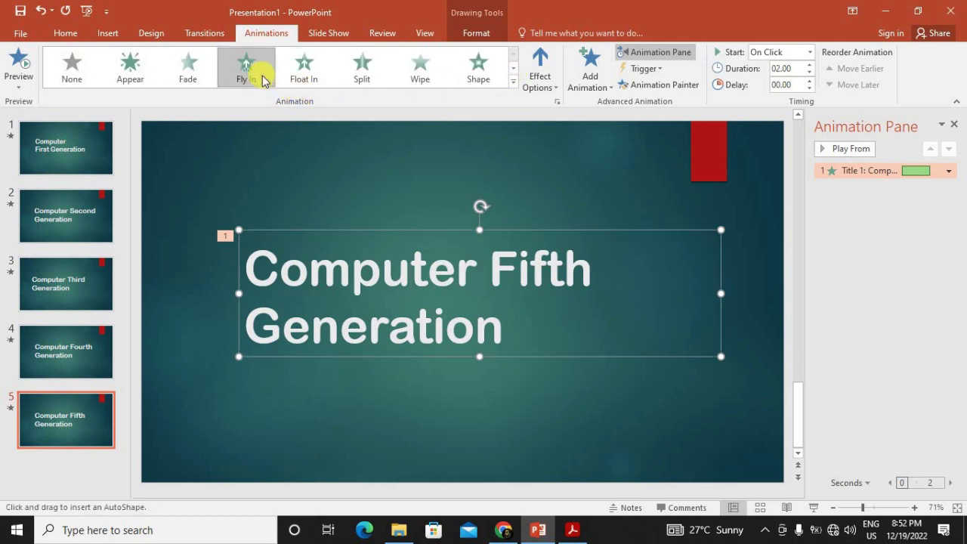
{"action": "left_click", "coordinate": [261, 76]}
{"action": "left_click", "coordinate": [305, 82]}
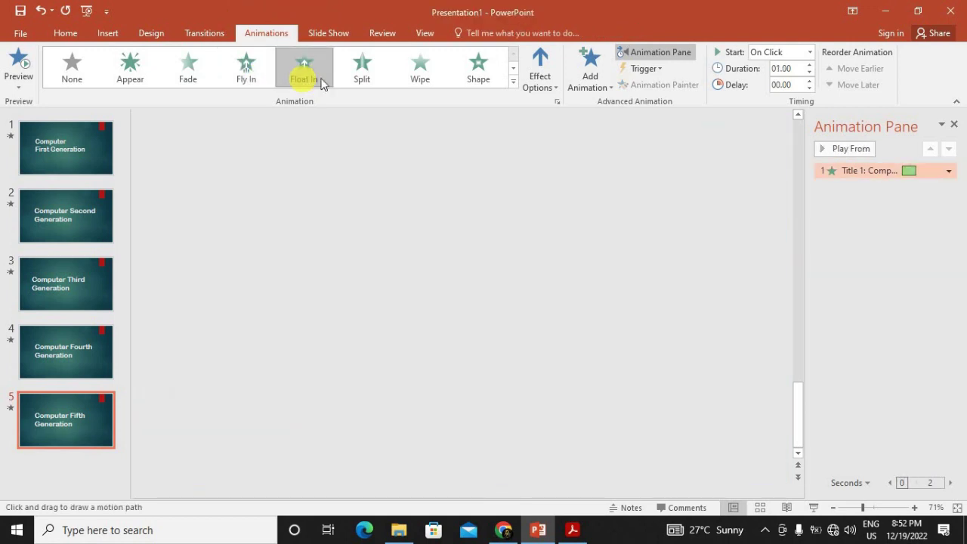
{"action": "left_click", "coordinate": [375, 76]}
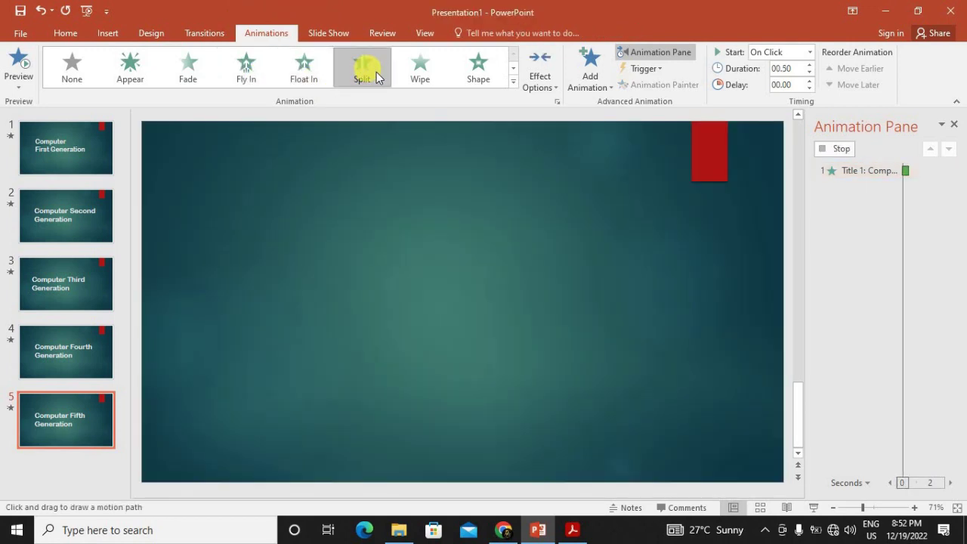
{"action": "left_click", "coordinate": [472, 64]}
Test the Shape effect's Line and Curve variants and Wipe, then settle on Float In
{"action": "left_click", "coordinate": [544, 81]}
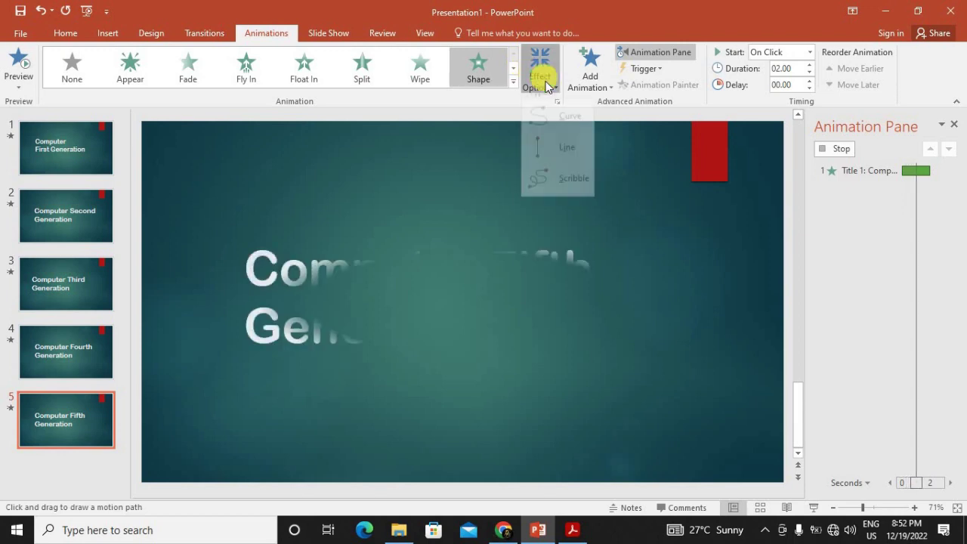
{"action": "left_click", "coordinate": [541, 148]}
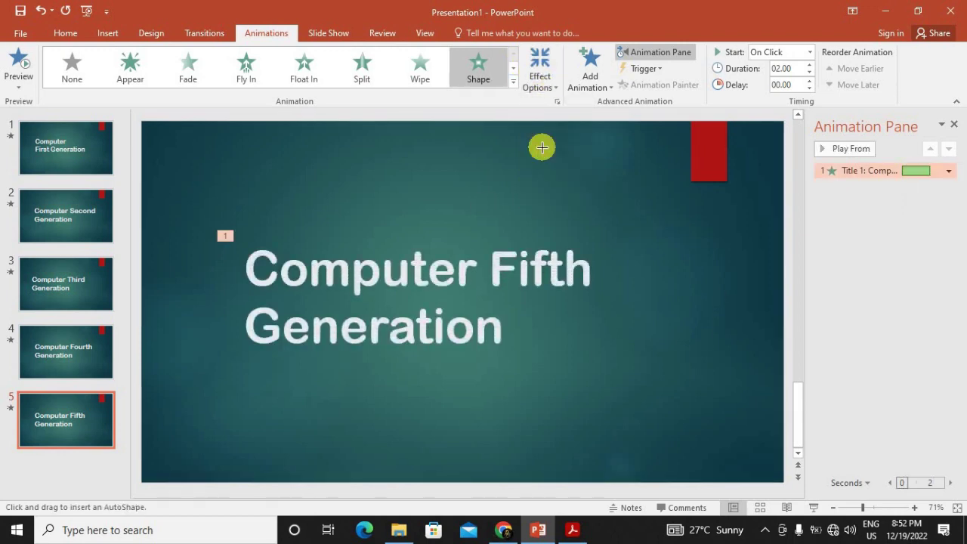
{"action": "left_click", "coordinate": [548, 81]}
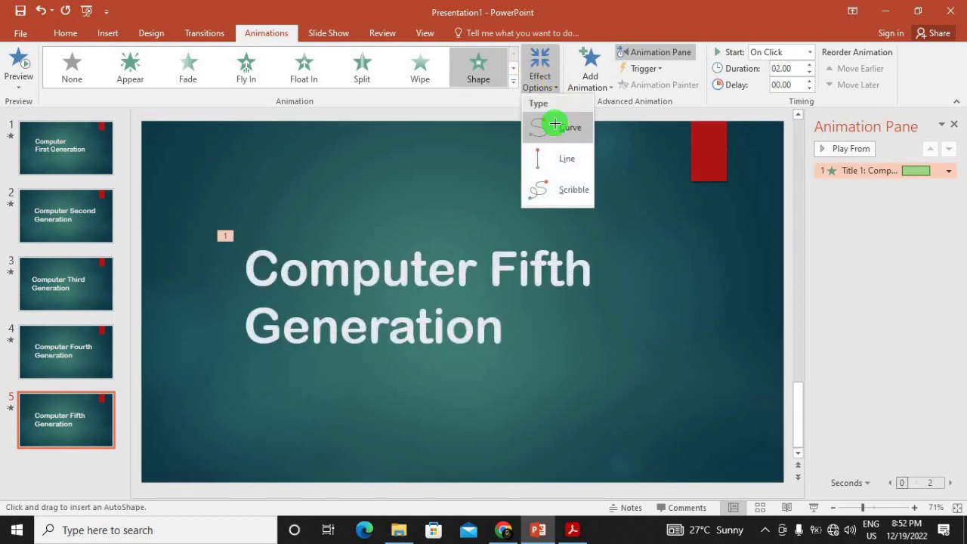
{"action": "left_click", "coordinate": [552, 125]}
{"action": "left_click", "coordinate": [461, 71]}
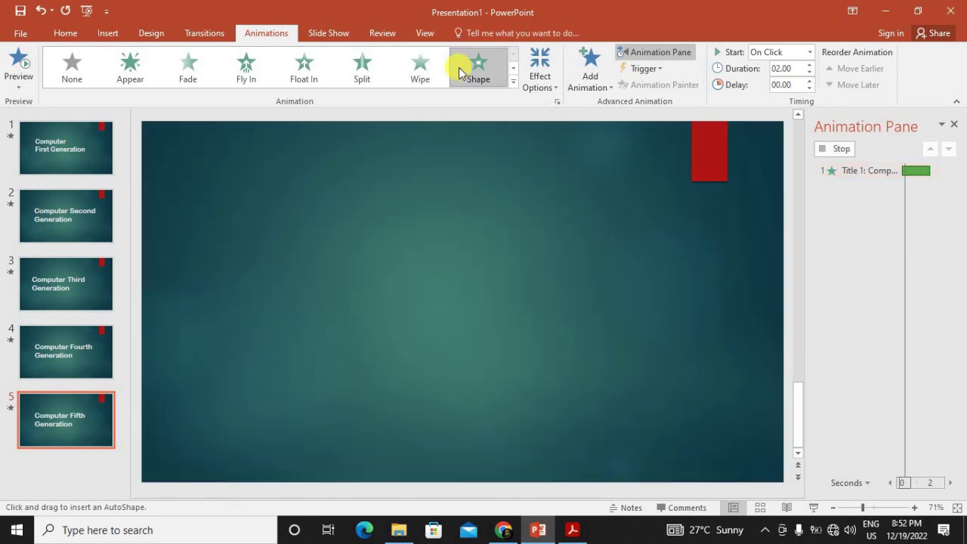
{"action": "left_click", "coordinate": [425, 68]}
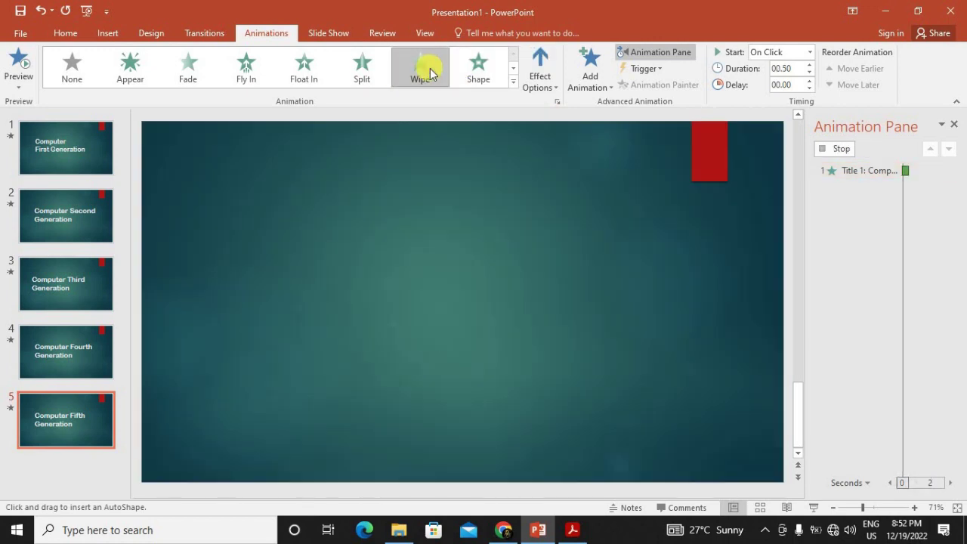
{"action": "left_click", "coordinate": [318, 71]}
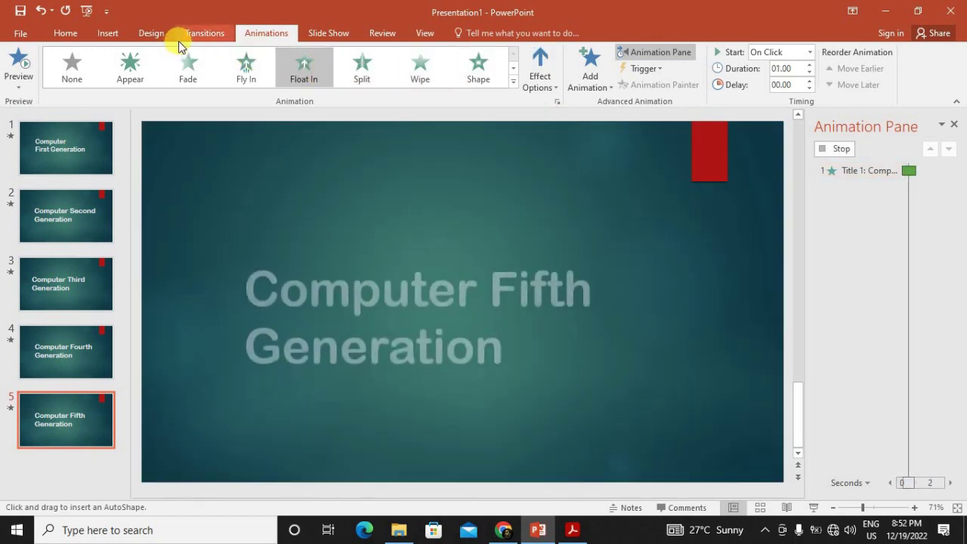
Give slide 5 a 03.40 Reveal transition after briefly trying Push
{"action": "left_click", "coordinate": [204, 33]}
{"action": "left_click", "coordinate": [249, 78]}
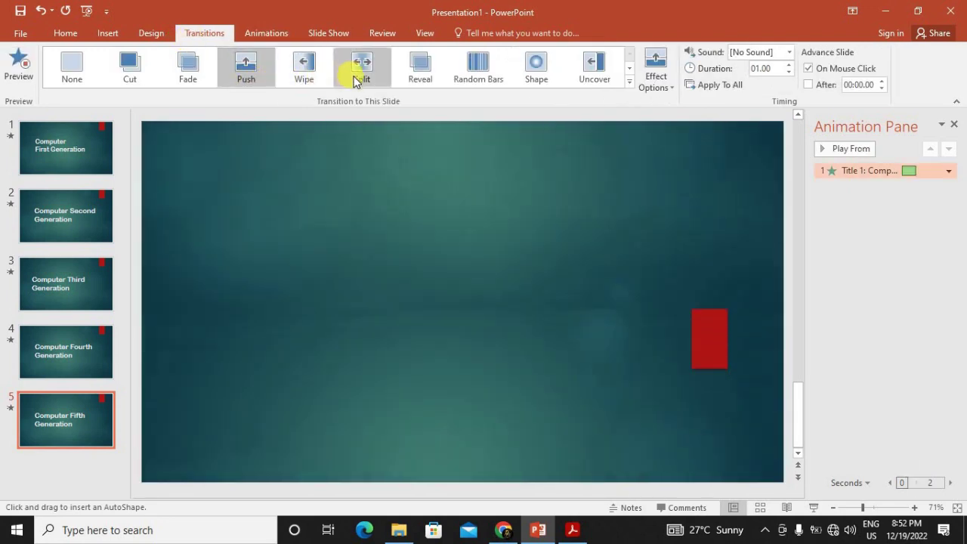
{"action": "left_click", "coordinate": [414, 72]}
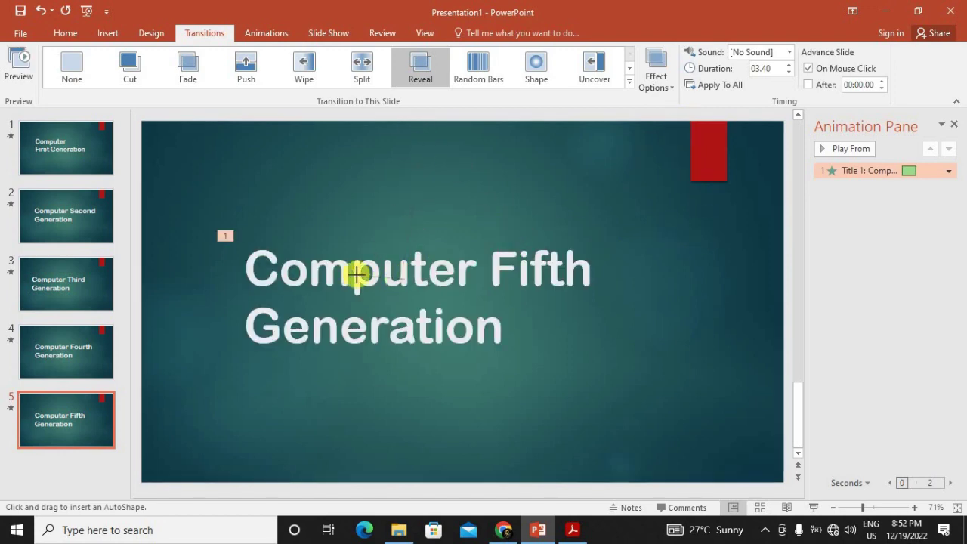
{"action": "left_click", "coordinate": [351, 278]}
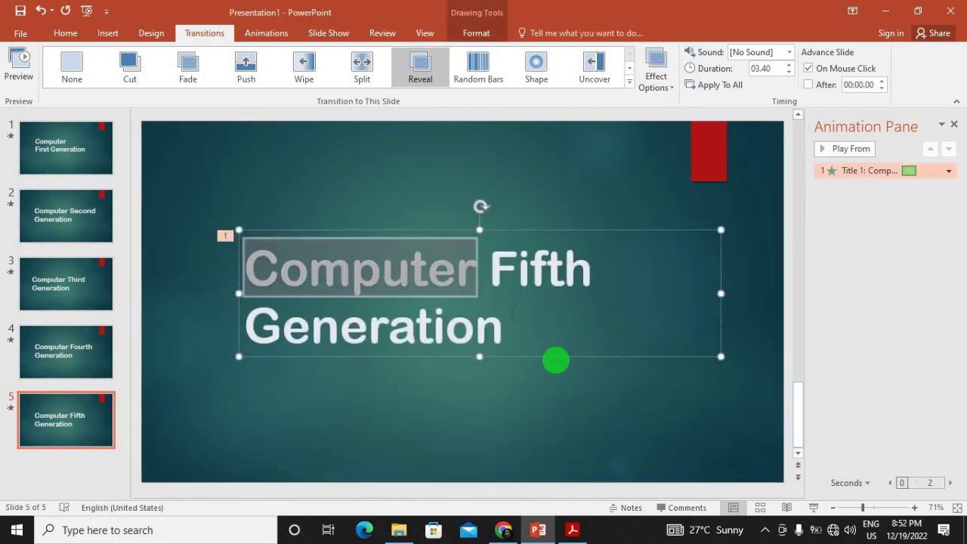
{"action": "left_click", "coordinate": [511, 415]}
Bring the exam PDF forward and scroll down to the page 2 questions, Q.No.11 to Q.No.16
{"action": "left_click", "coordinate": [573, 530]}
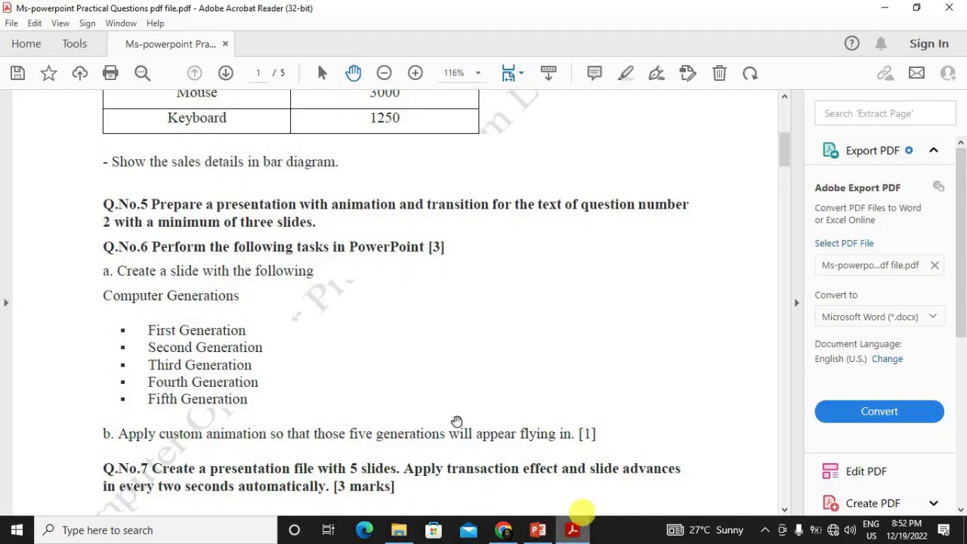
{"action": "scroll", "coordinate": [423, 413], "scroll_direction": "down", "scroll_amount": 3}
{"action": "scroll", "coordinate": [408, 385], "scroll_direction": "down", "scroll_amount": 1}
{"action": "scroll", "coordinate": [395, 351], "scroll_direction": "down", "scroll_amount": 3}
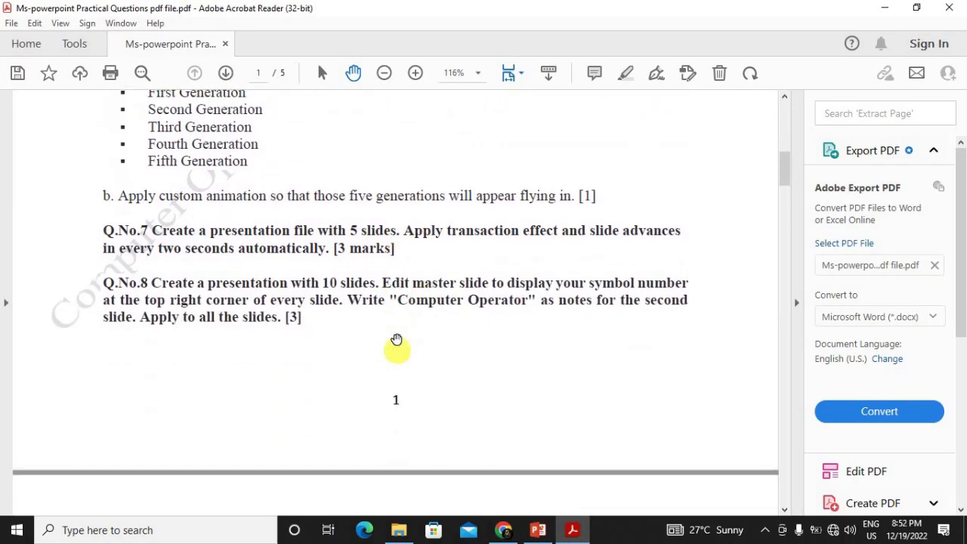
{"action": "scroll", "coordinate": [400, 344], "scroll_direction": "down", "scroll_amount": 2}
{"action": "scroll", "coordinate": [406, 350], "scroll_direction": "down", "scroll_amount": 4}
{"action": "scroll", "coordinate": [409, 356], "scroll_direction": "down", "scroll_amount": 3}
{"action": "scroll", "coordinate": [408, 356], "scroll_direction": "down", "scroll_amount": 3}
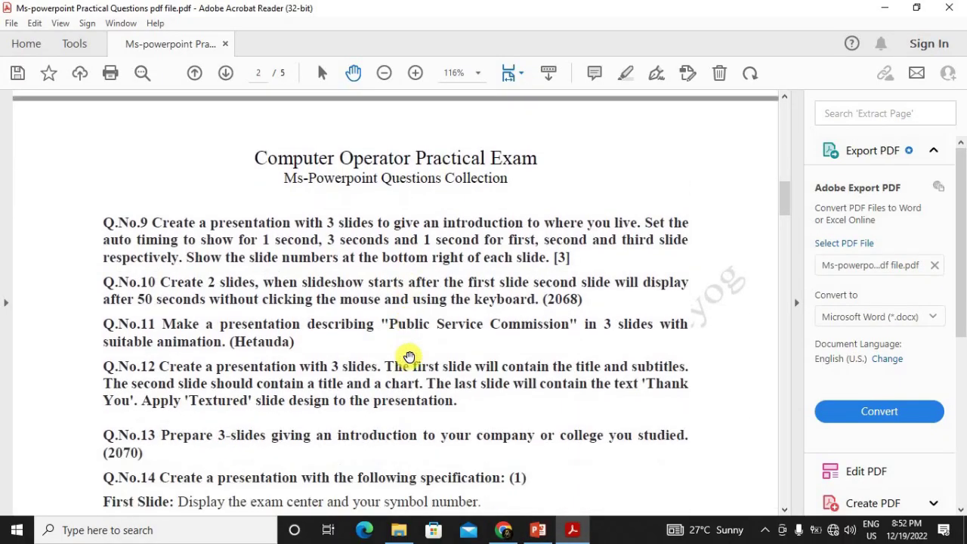
{"action": "scroll", "coordinate": [408, 357], "scroll_direction": "down", "scroll_amount": 1}
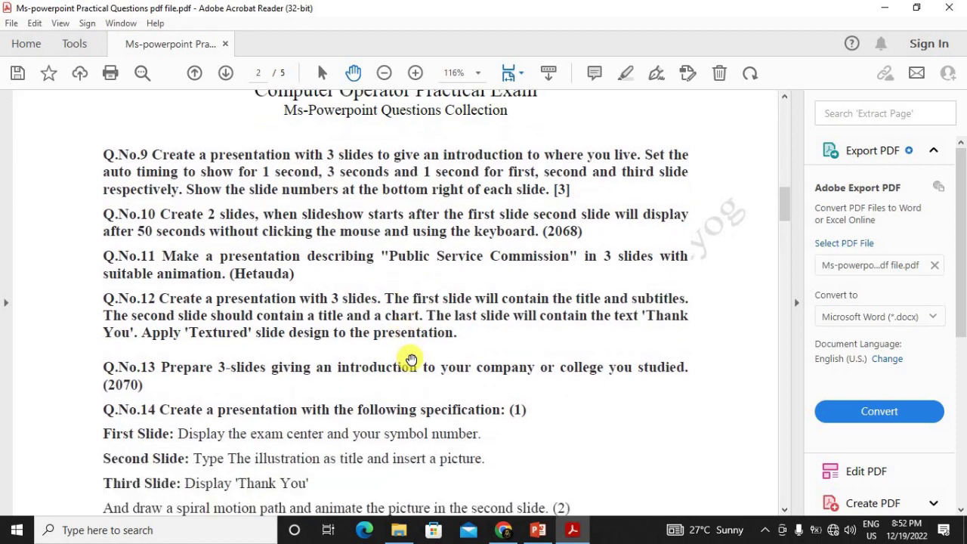
{"action": "scroll", "coordinate": [411, 362], "scroll_direction": "down", "scroll_amount": 1}
{"action": "scroll", "coordinate": [410, 363], "scroll_direction": "down", "scroll_amount": 2}
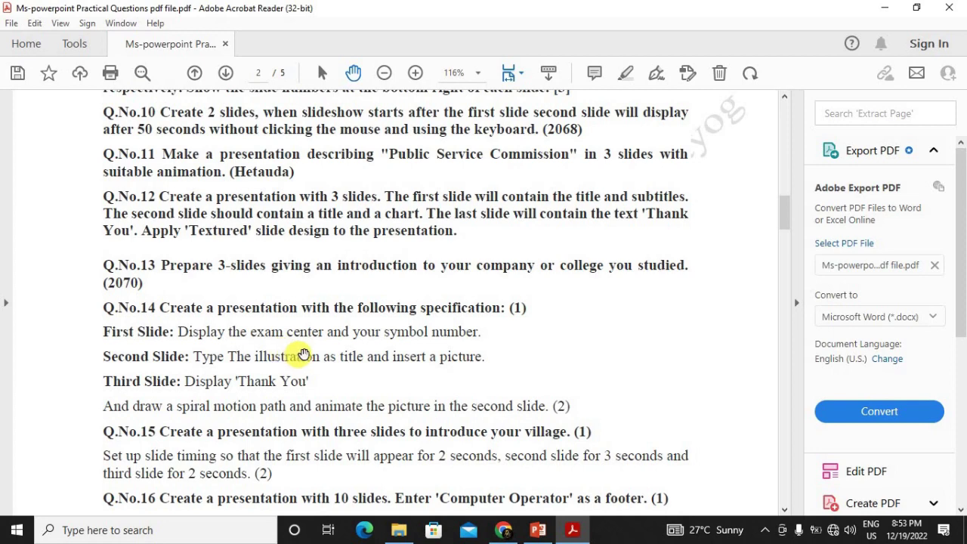
{"action": "scroll", "coordinate": [238, 333], "scroll_direction": "down", "scroll_amount": 1}
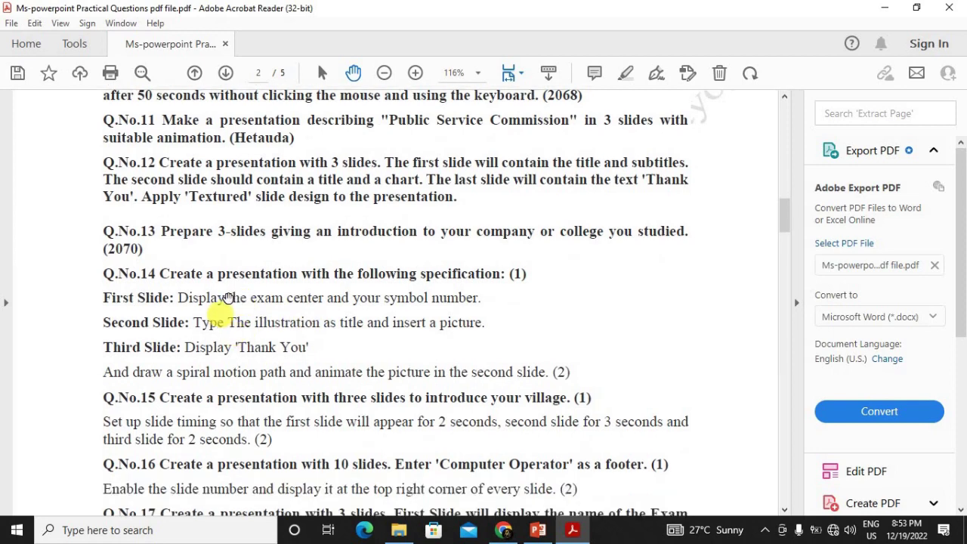
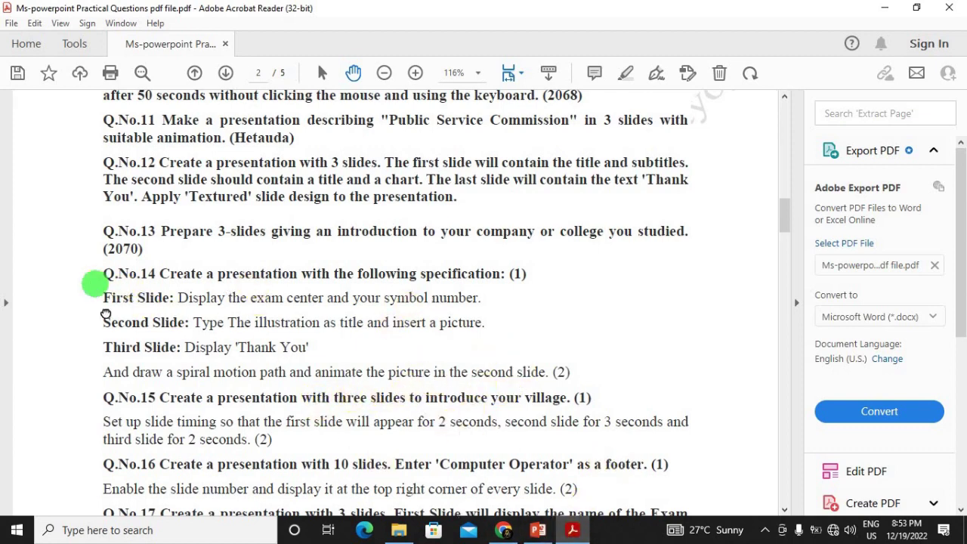
Scroll the practice-questions PDF back to the earlier questions, then return to the PowerPoint presentation
{"action": "left_click_drag", "start_coordinate": [100, 278], "coordinate": [103, 294]}
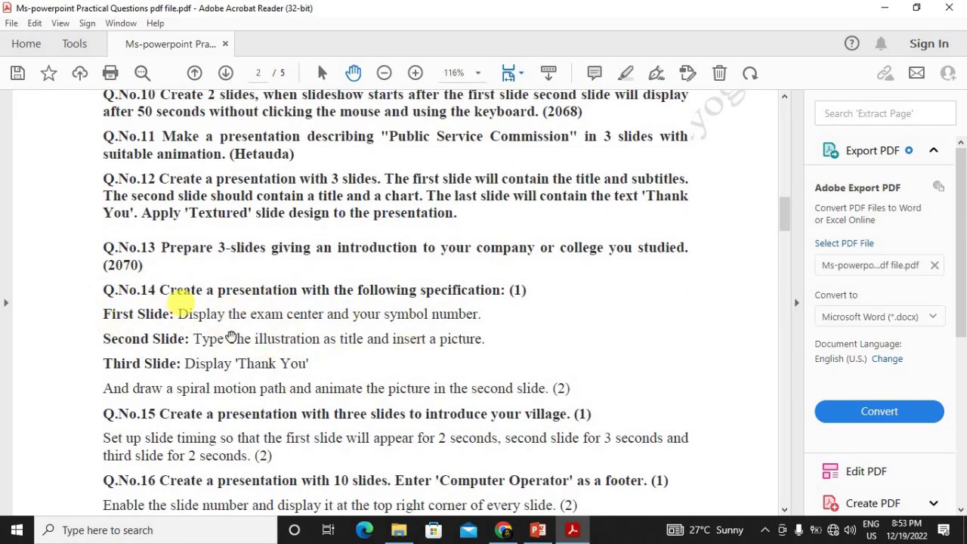
{"action": "left_click", "coordinate": [538, 530]}
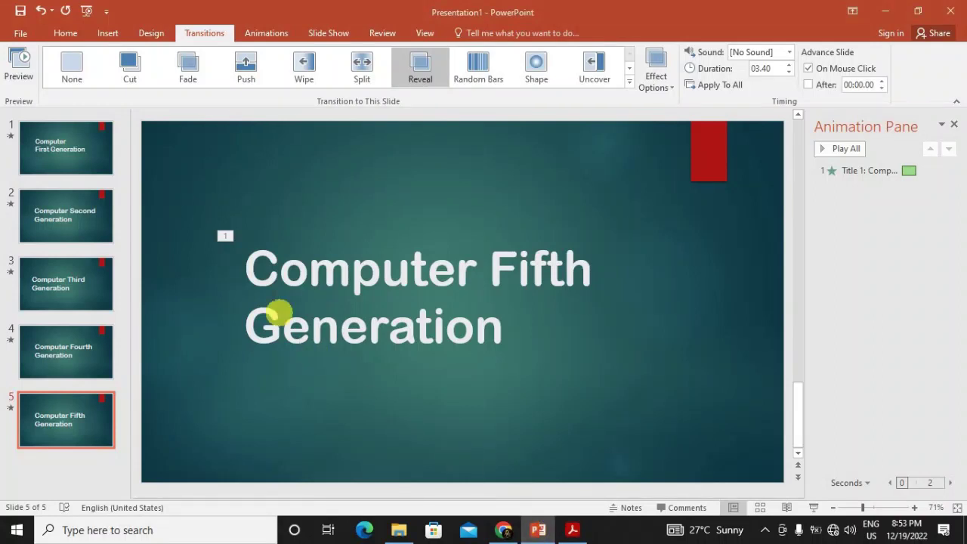
{"action": "left_click", "coordinate": [107, 33]}
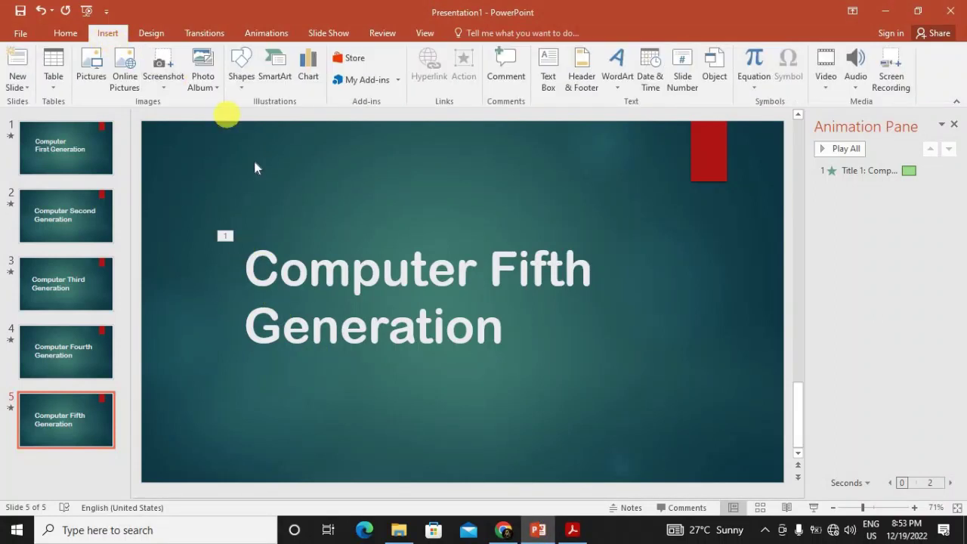
{"action": "left_click", "coordinate": [65, 33]}
{"action": "left_click", "coordinate": [68, 154]}
{"action": "left_click", "coordinate": [82, 215]}
{"action": "left_click", "coordinate": [75, 285]}
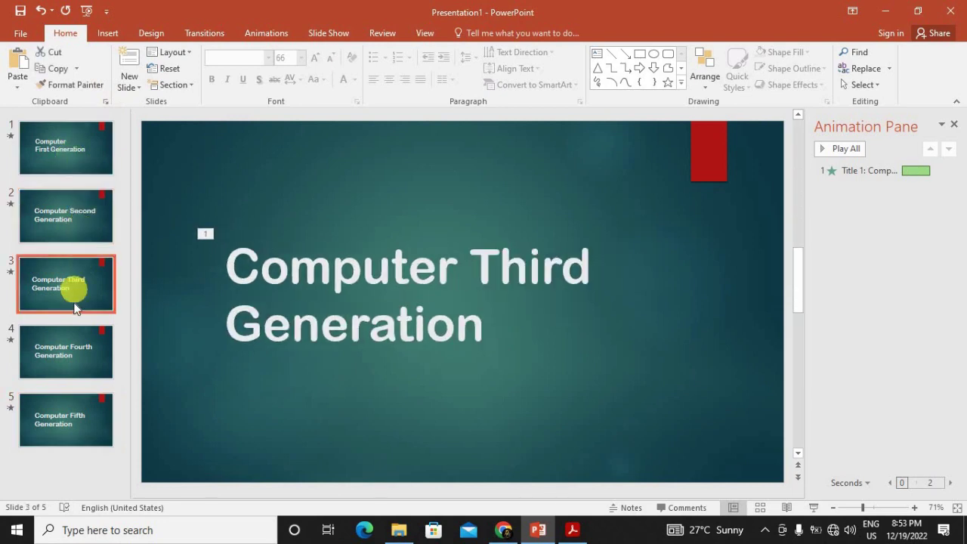
{"action": "left_click", "coordinate": [76, 347]}
{"action": "left_click", "coordinate": [76, 387]}
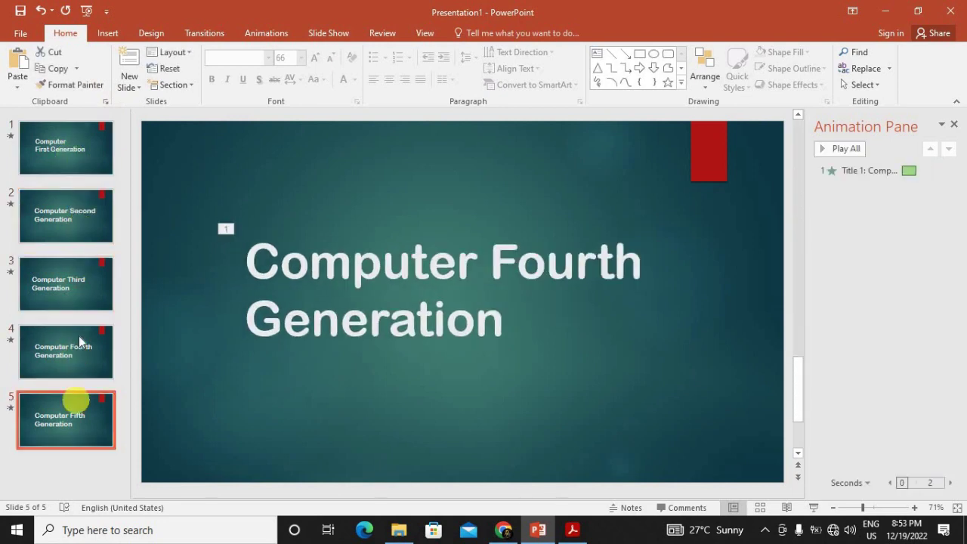
{"action": "left_click", "coordinate": [78, 336]}
{"action": "left_click", "coordinate": [77, 287]}
{"action": "left_click", "coordinate": [74, 227]}
{"action": "left_click", "coordinate": [71, 151]}
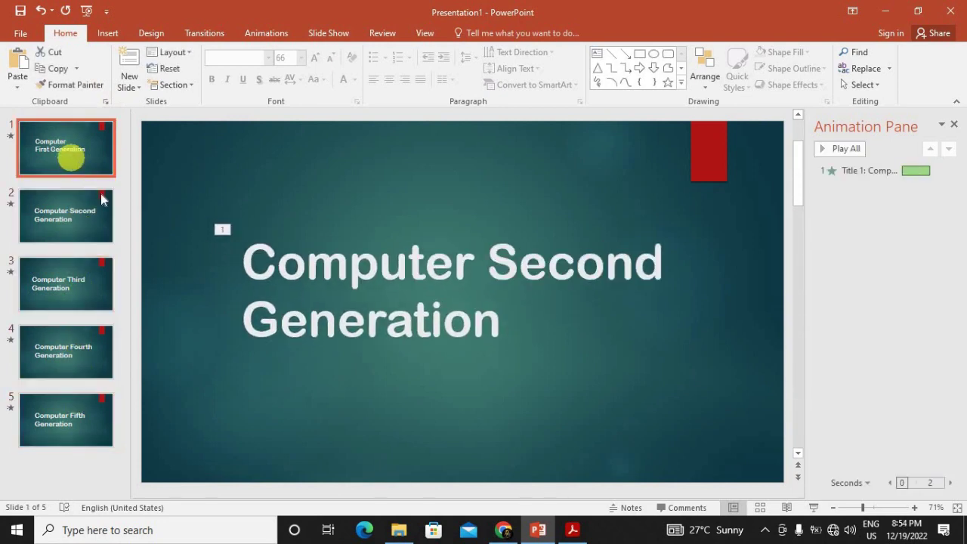
{"action": "left_click", "coordinate": [97, 229]}
{"action": "left_click", "coordinate": [93, 289]}
{"action": "left_click", "coordinate": [89, 352]}
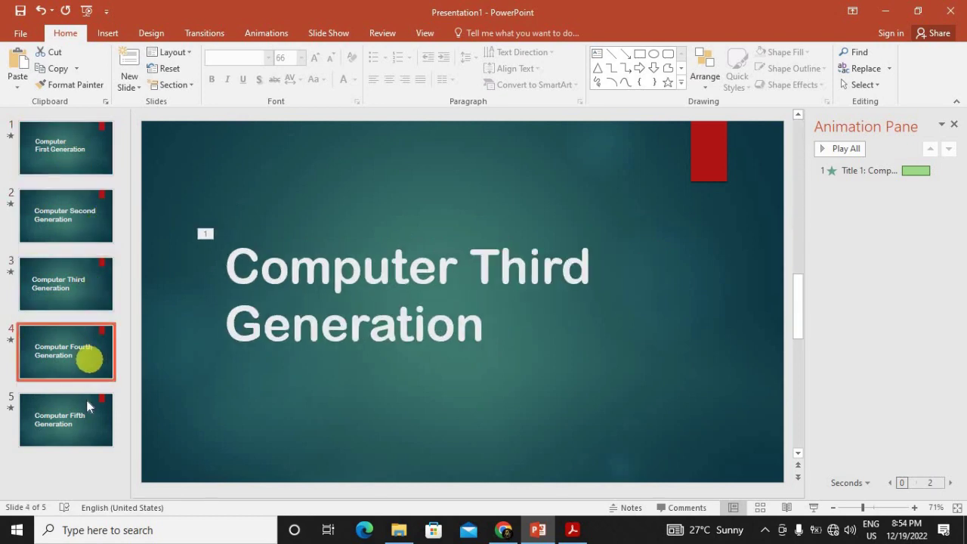
{"action": "left_click", "coordinate": [89, 401]}
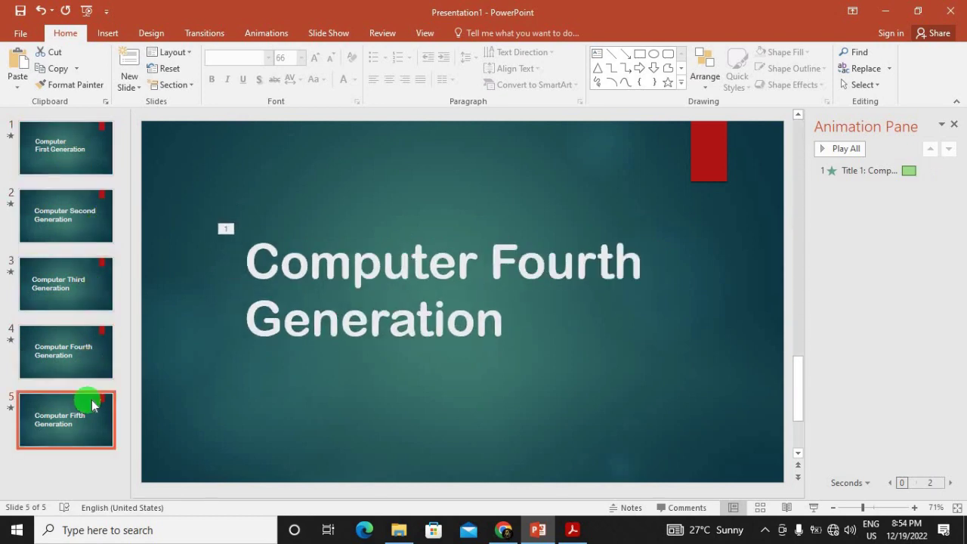
{"action": "left_click", "coordinate": [108, 33]}
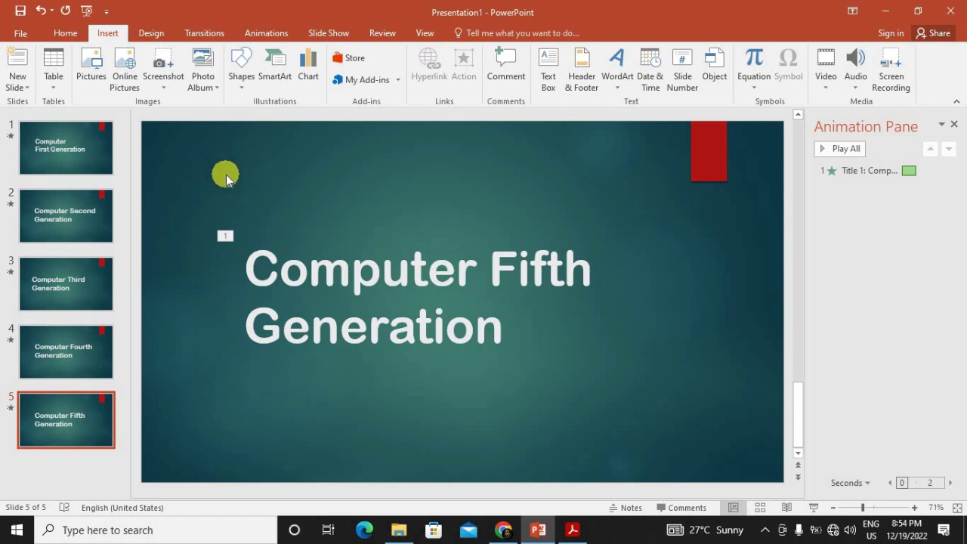
{"action": "left_click", "coordinate": [317, 87]}
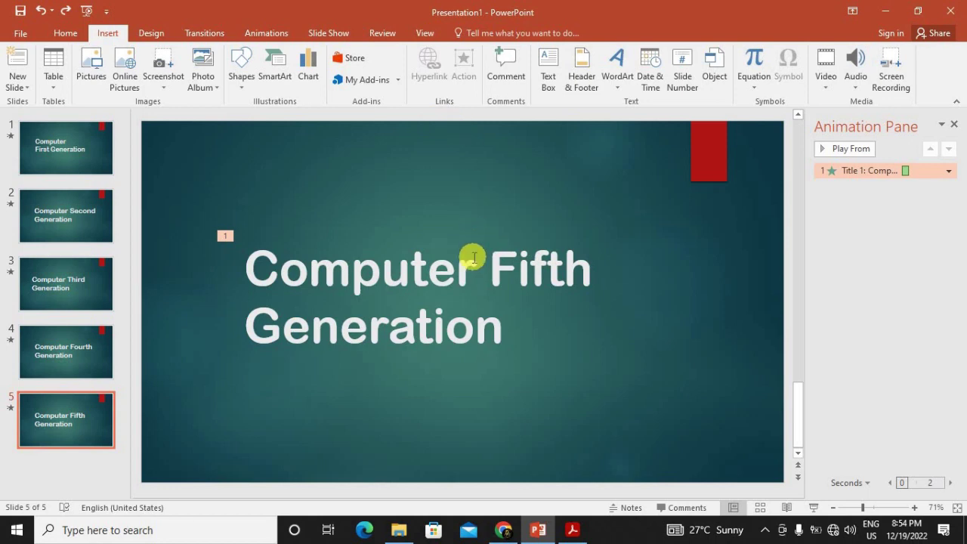
{"action": "left_click", "coordinate": [151, 33]}
{"action": "scroll", "coordinate": [84, 82], "scroll_direction": "up", "scroll_amount": 2}
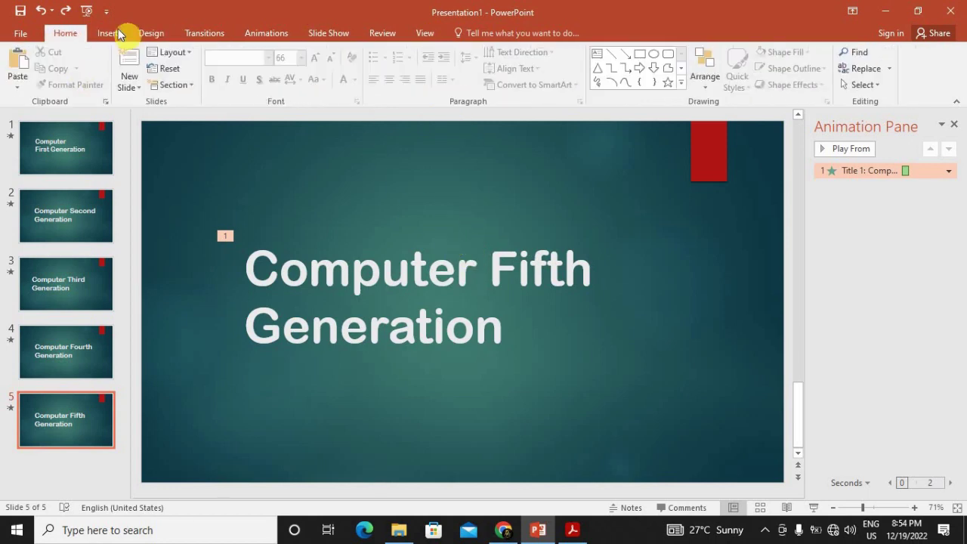
Apply the plain white theme to all slides and select the first slide
{"action": "left_click", "coordinate": [151, 33]}
{"action": "left_click", "coordinate": [102, 67]}
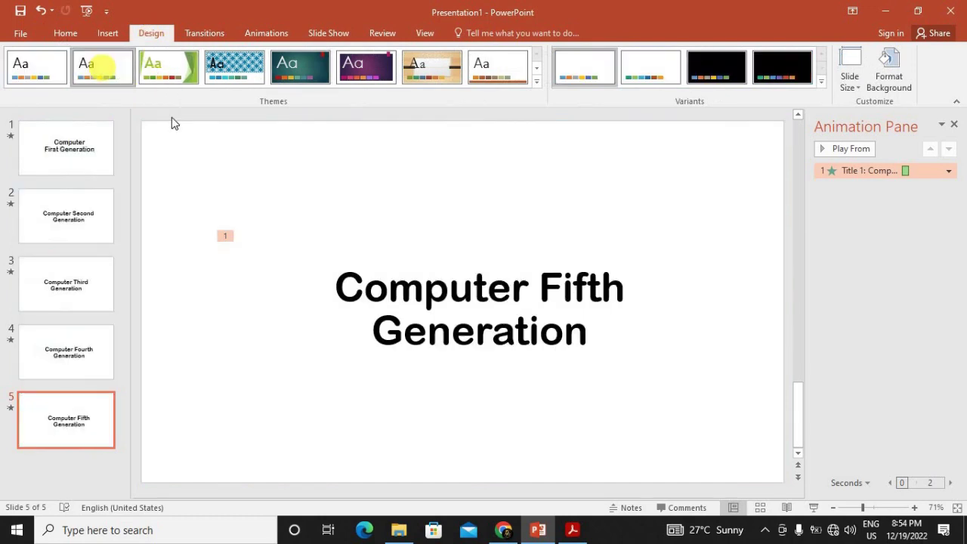
{"action": "left_click", "coordinate": [269, 280]}
{"action": "left_click", "coordinate": [413, 303]}
{"action": "left_click", "coordinate": [620, 269]}
{"action": "left_click", "coordinate": [576, 181]}
{"action": "left_click", "coordinate": [356, 205]}
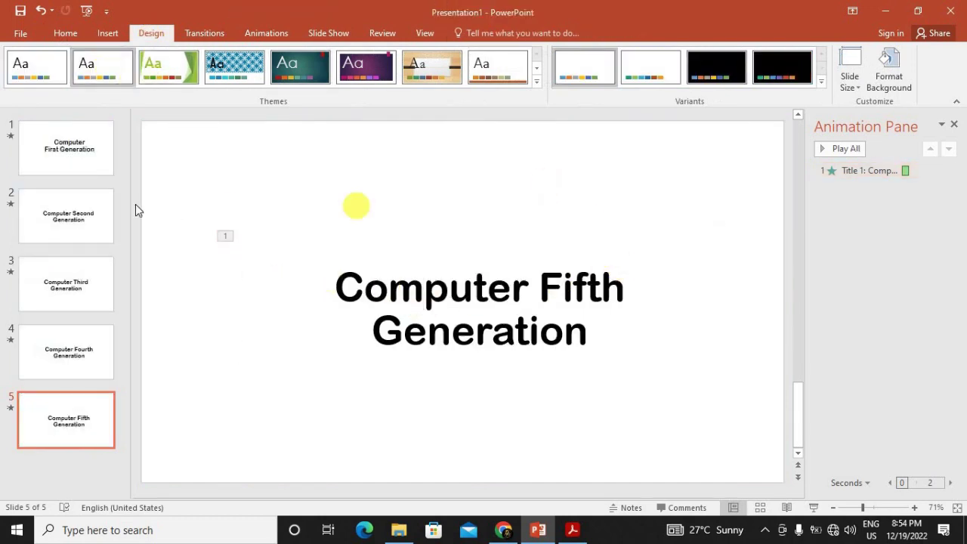
{"action": "left_click", "coordinate": [76, 173]}
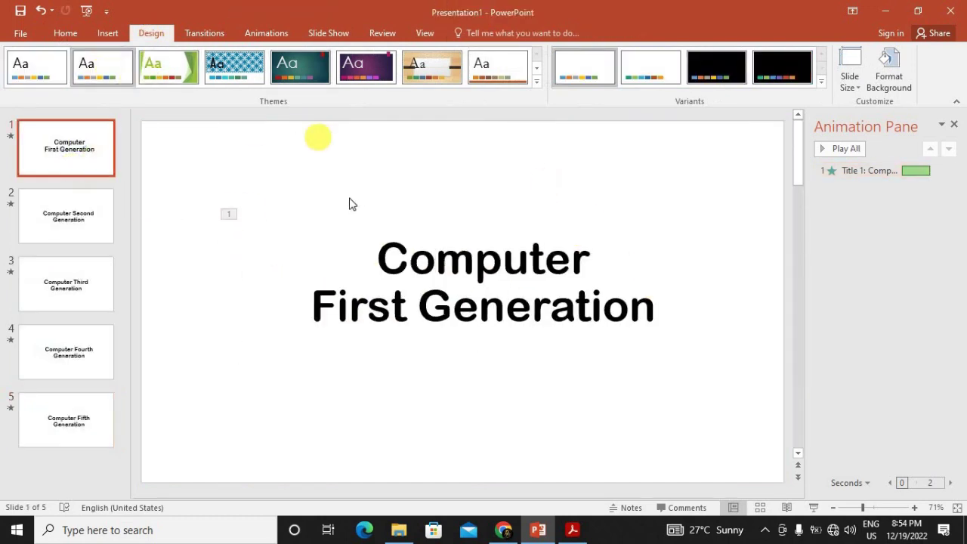
Draw a rectangle covering the left half of the first slide
{"action": "left_click", "coordinate": [114, 33]}
{"action": "left_click", "coordinate": [65, 33]}
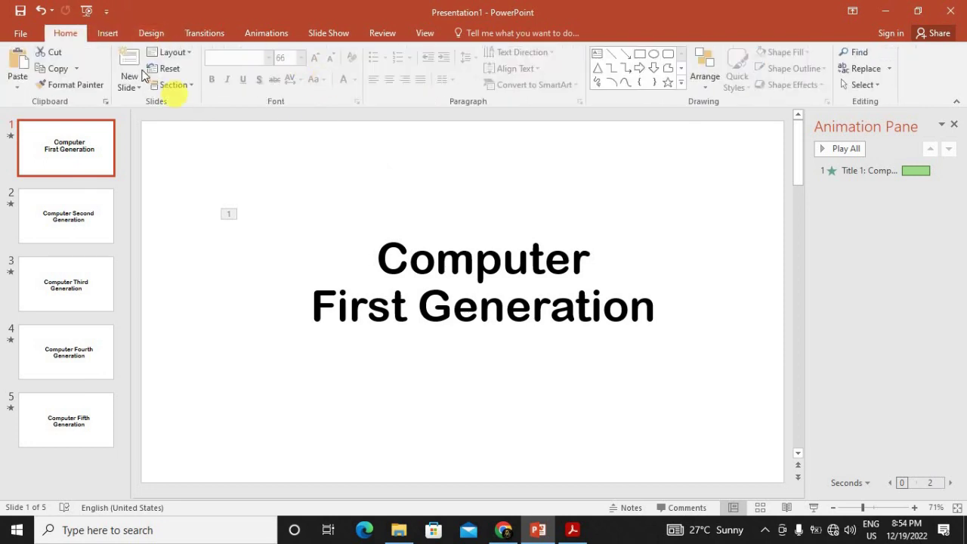
{"action": "left_click", "coordinate": [112, 33]}
{"action": "left_click", "coordinate": [241, 67]}
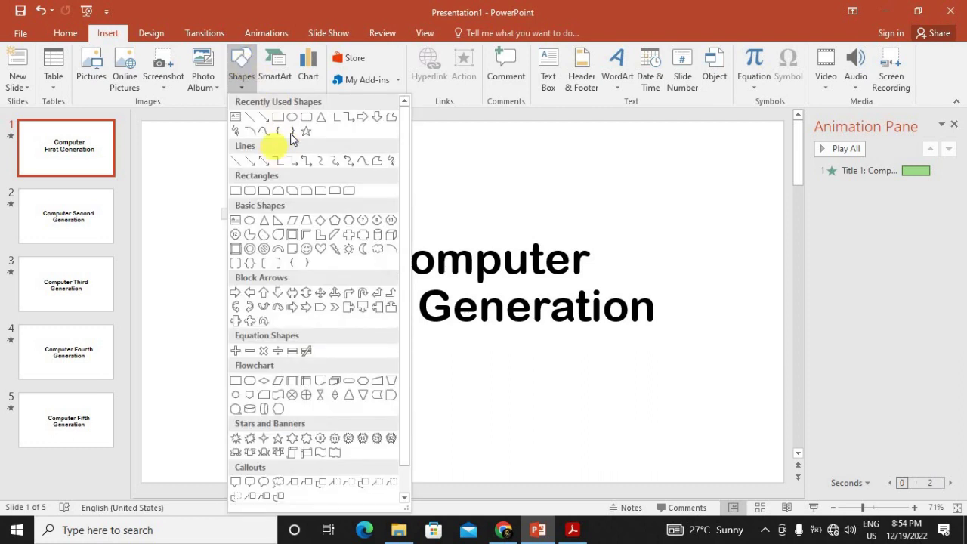
{"action": "left_click", "coordinate": [277, 119]}
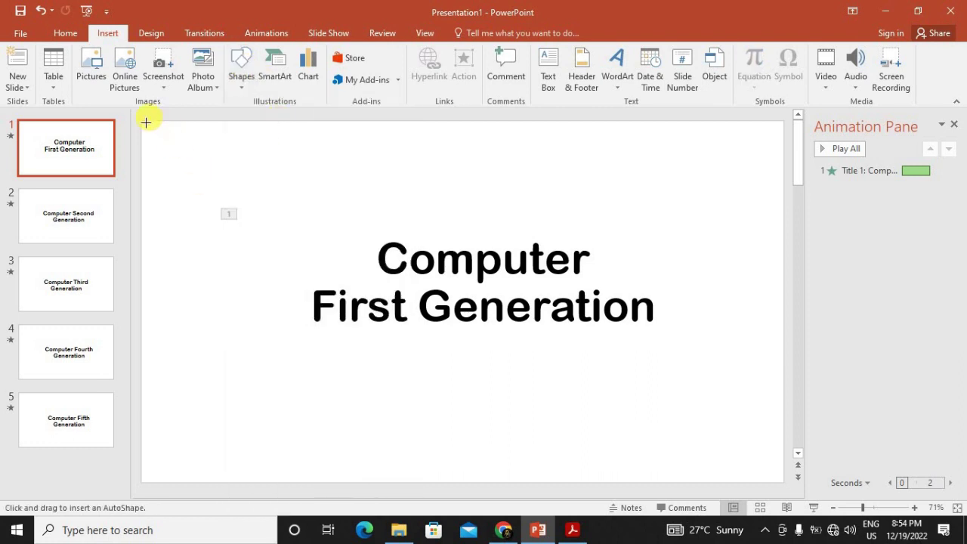
{"action": "left_click_drag", "start_coordinate": [146, 123], "coordinate": [474, 481]}
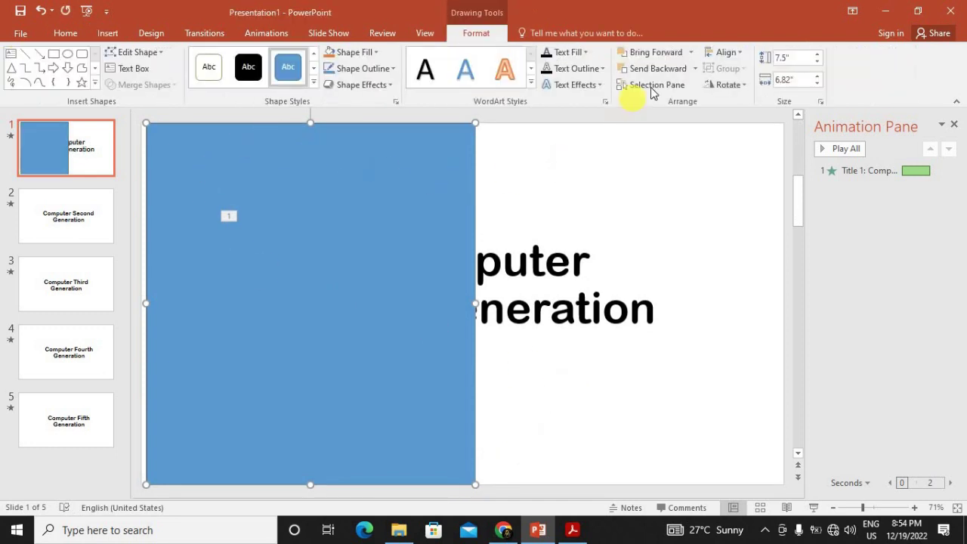
Send the rectangle behind the title, fill it yellow and remove its outline
{"action": "left_click", "coordinate": [662, 68]}
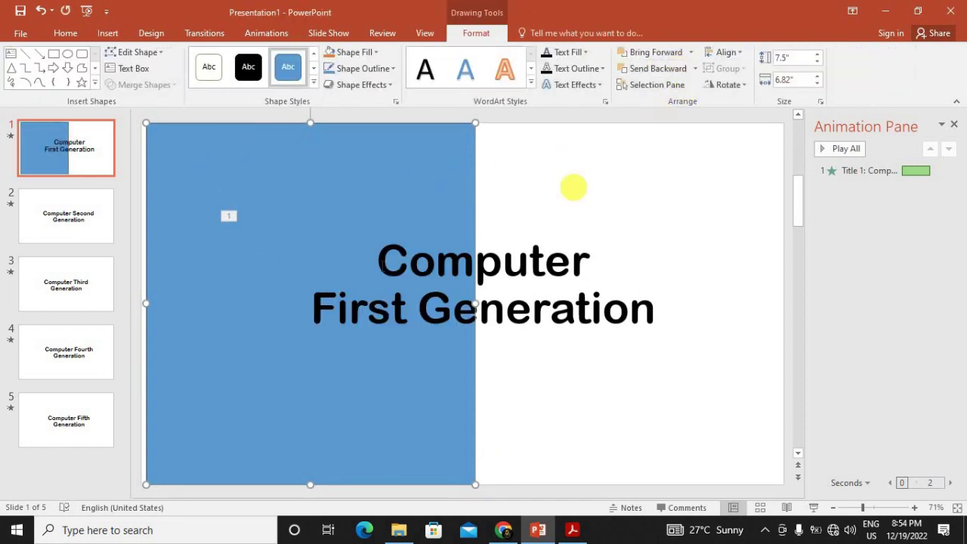
{"action": "left_click", "coordinate": [66, 33]}
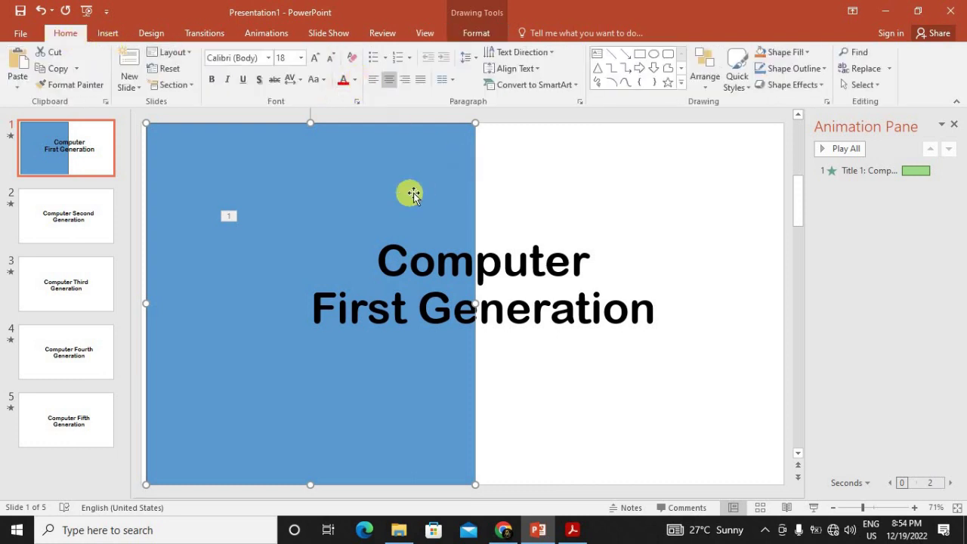
{"action": "left_click", "coordinate": [805, 56]}
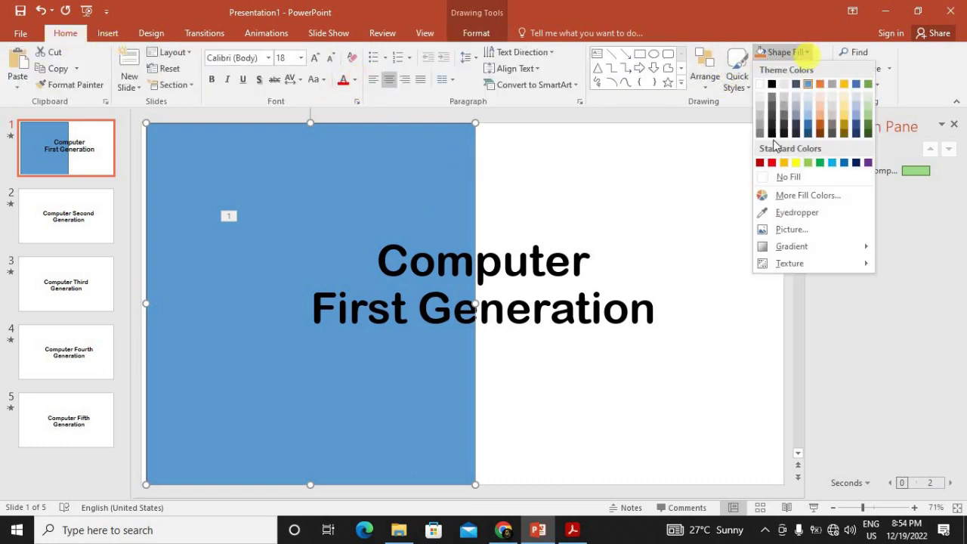
{"action": "left_click", "coordinate": [800, 161]}
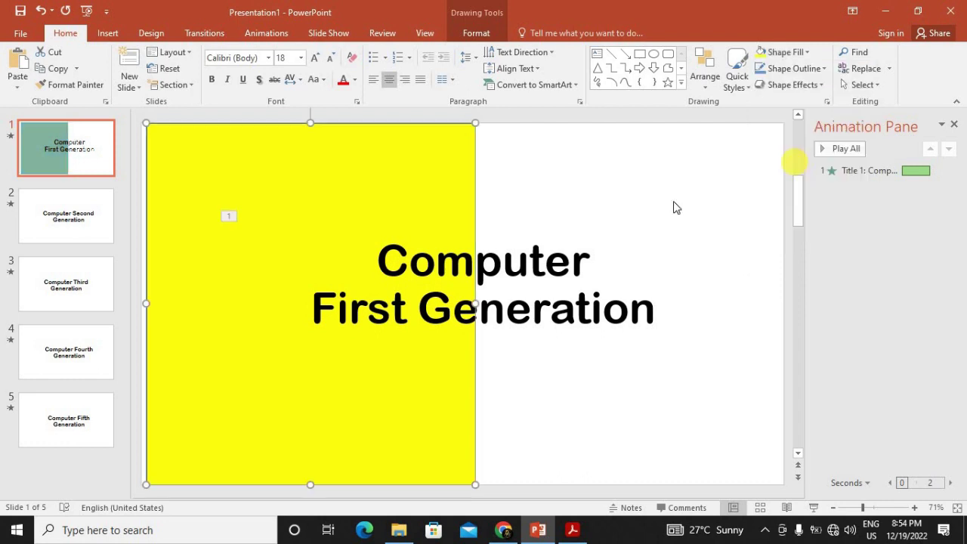
{"action": "left_click", "coordinate": [356, 81]}
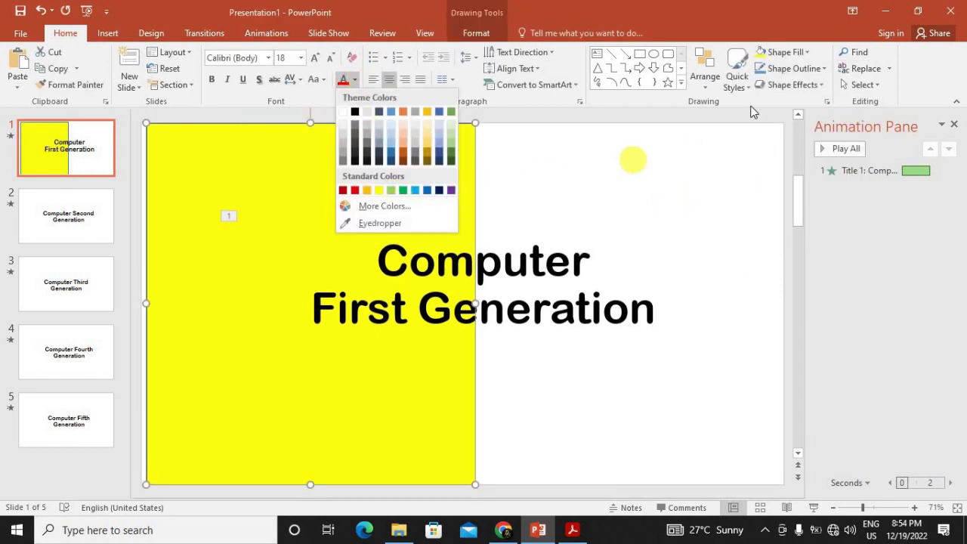
{"action": "left_click", "coordinate": [824, 69]}
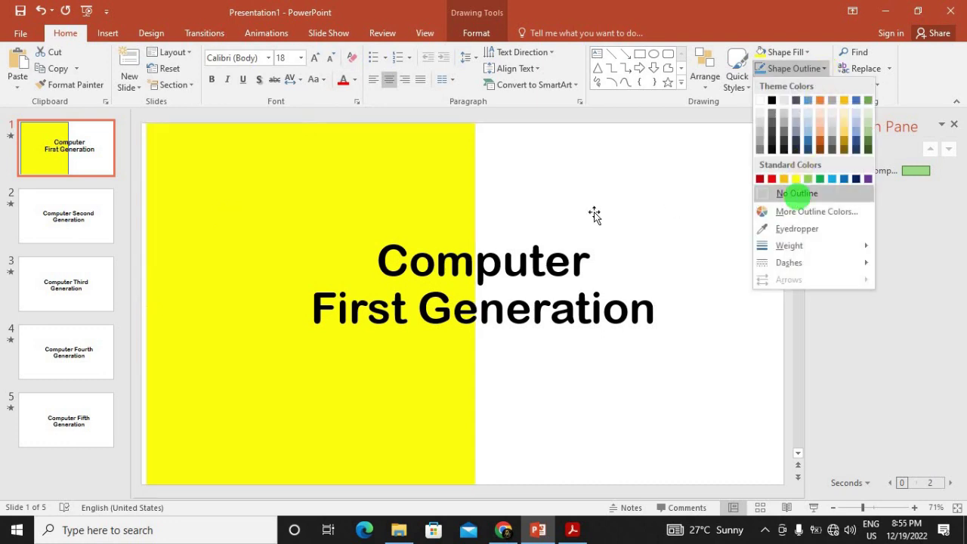
{"action": "left_click", "coordinate": [521, 208]}
{"action": "left_click", "coordinate": [670, 205]}
{"action": "left_click", "coordinate": [711, 194]}
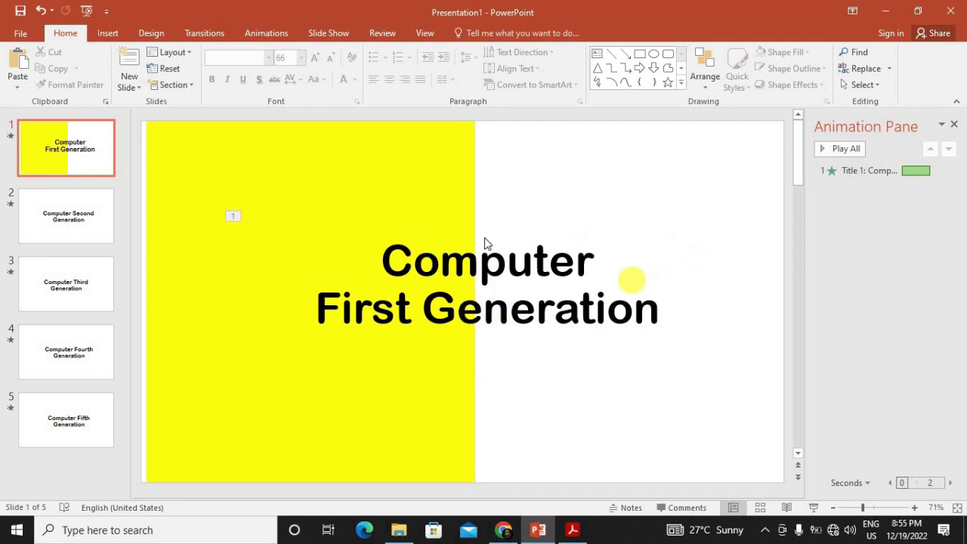
Dismiss the shapes gallery without adding a shape and go to the Computer Second Generation slide
{"action": "left_click", "coordinate": [107, 34]}
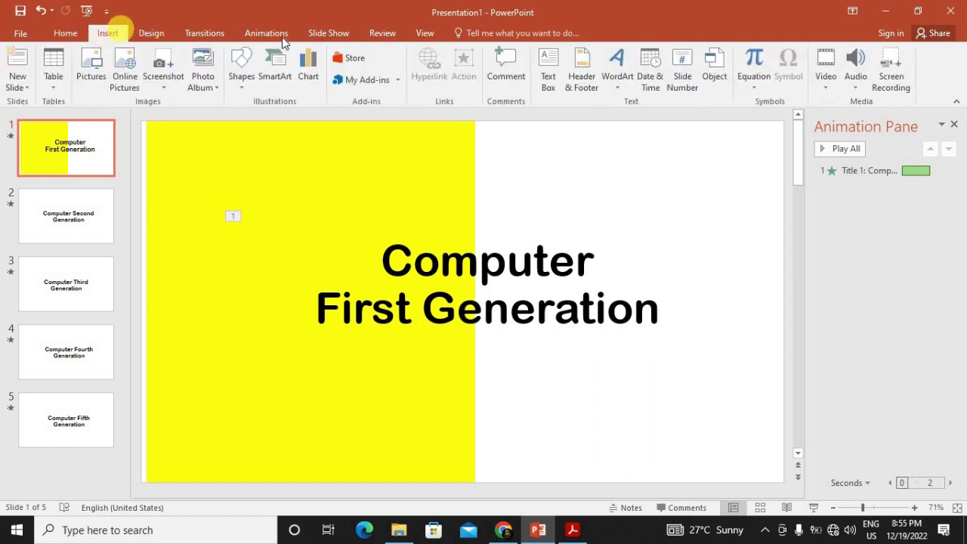
{"action": "left_click", "coordinate": [242, 72]}
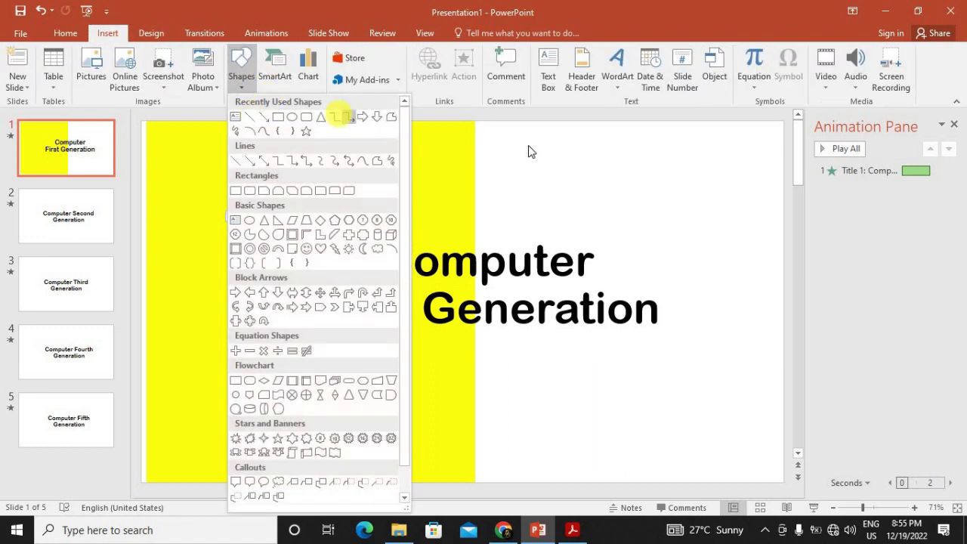
{"action": "left_click", "coordinate": [535, 151]}
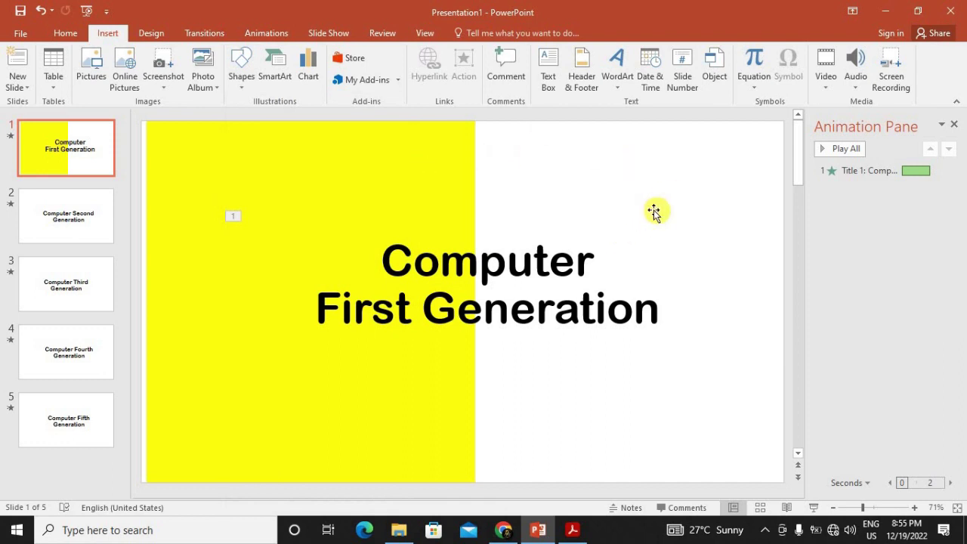
{"action": "left_click", "coordinate": [72, 215]}
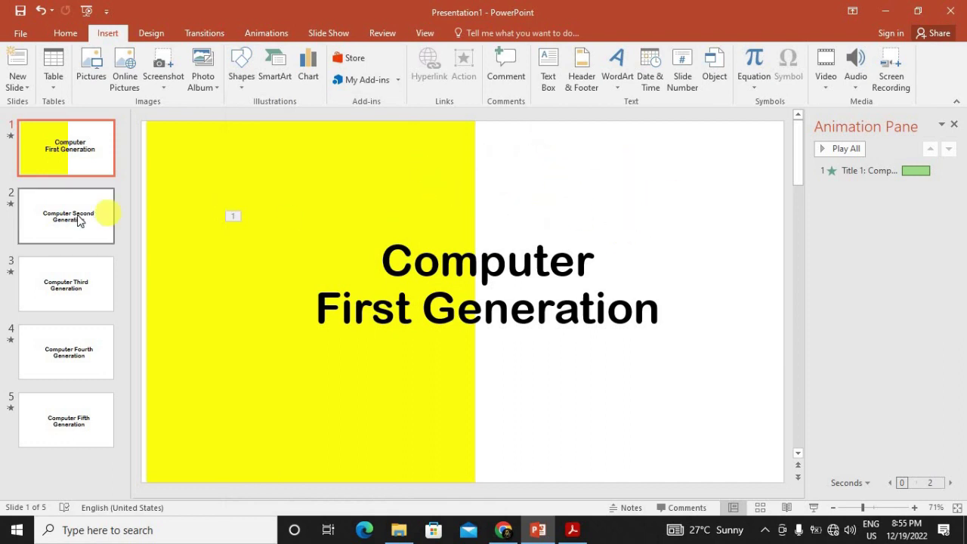
Create a new blank presentation and delete its title and subtitle placeholders
{"action": "key", "text": "ctrl+n"}
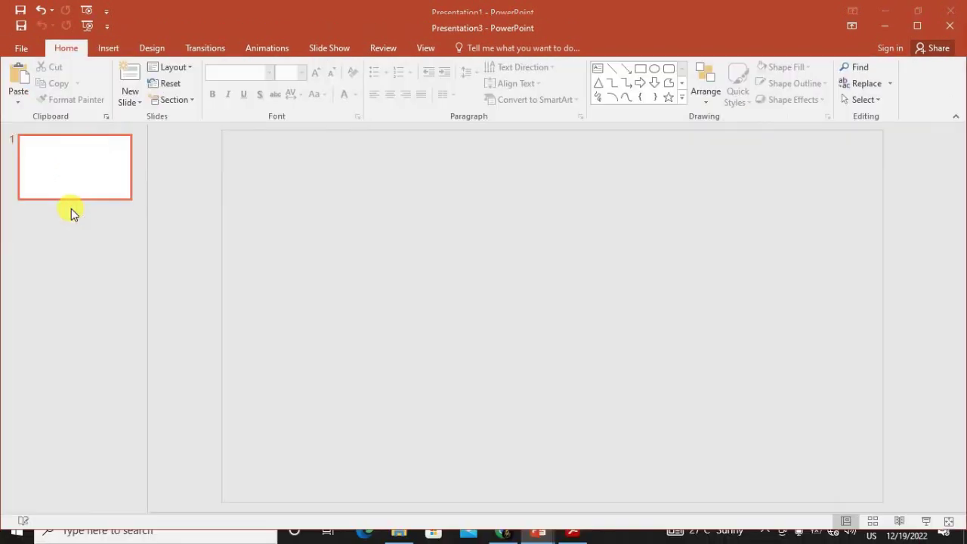
{"action": "left_click", "coordinate": [551, 210]}
{"action": "left_click", "coordinate": [533, 191]}
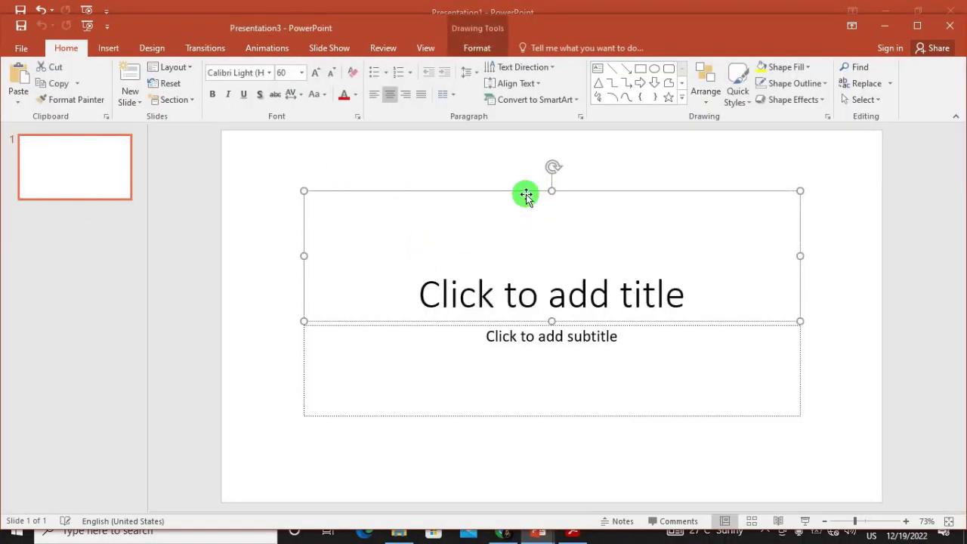
{"action": "left_click", "coordinate": [491, 321]}
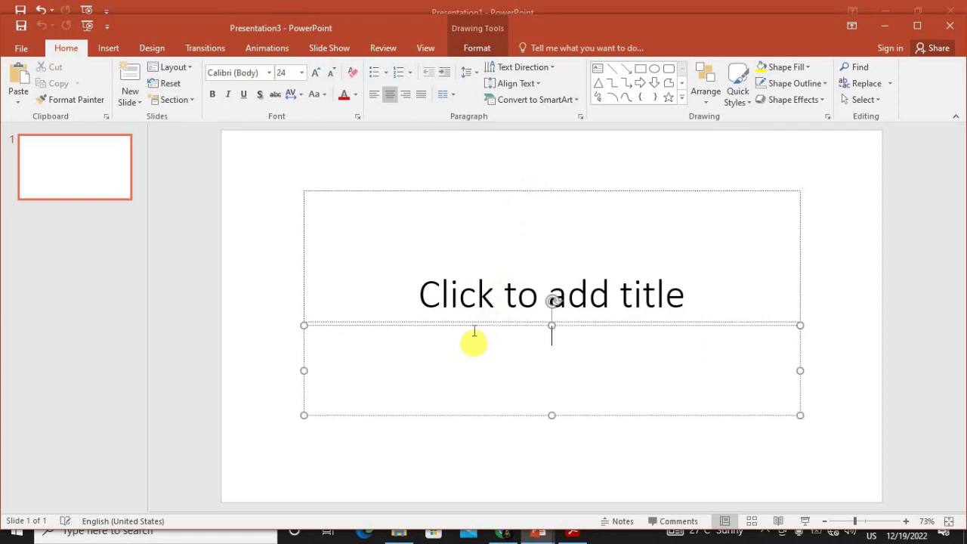
{"action": "left_click", "coordinate": [471, 325]}
{"action": "key", "text": "Delete"}
{"action": "left_click", "coordinate": [472, 324]}
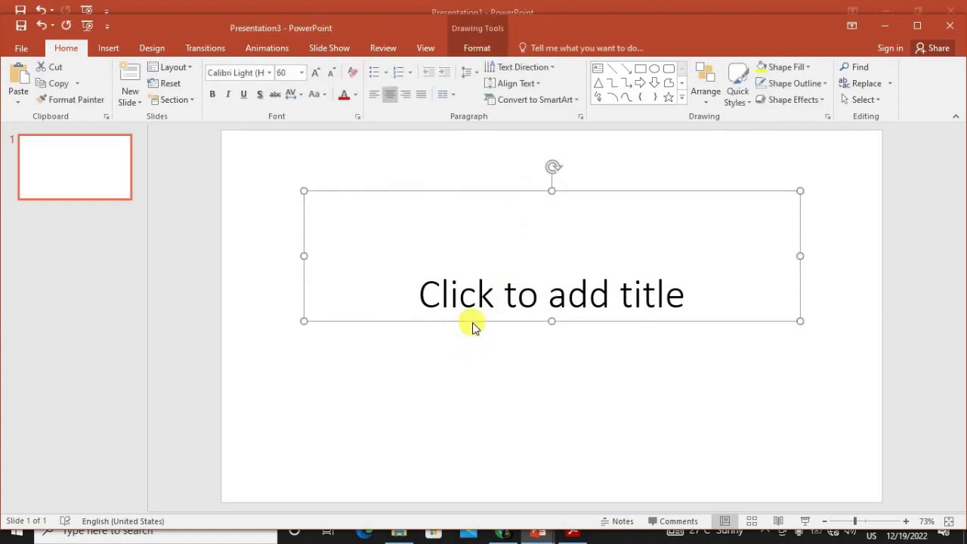
{"action": "key", "text": "Delete"}
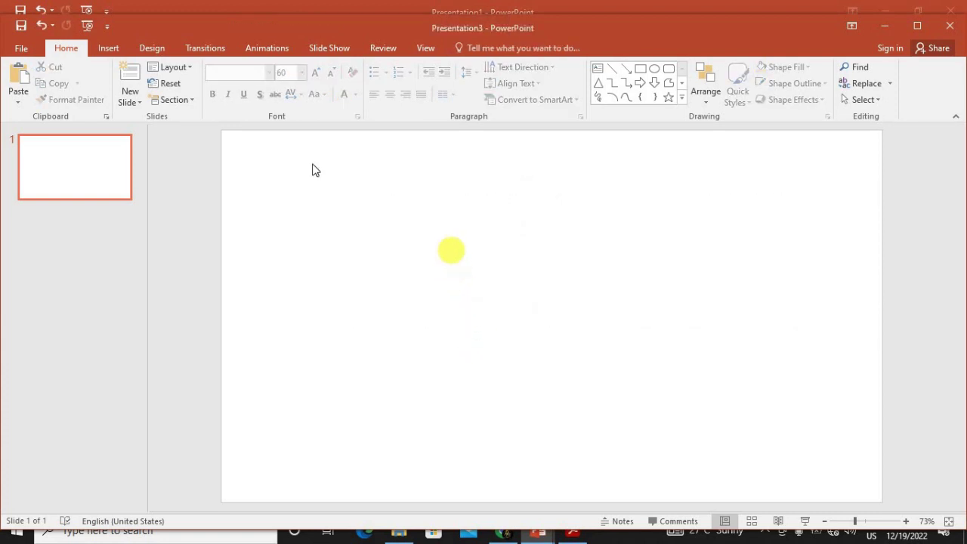
Maximize the window and insert the hands-and-bird logo picture from Documents
{"action": "left_click", "coordinate": [108, 47]}
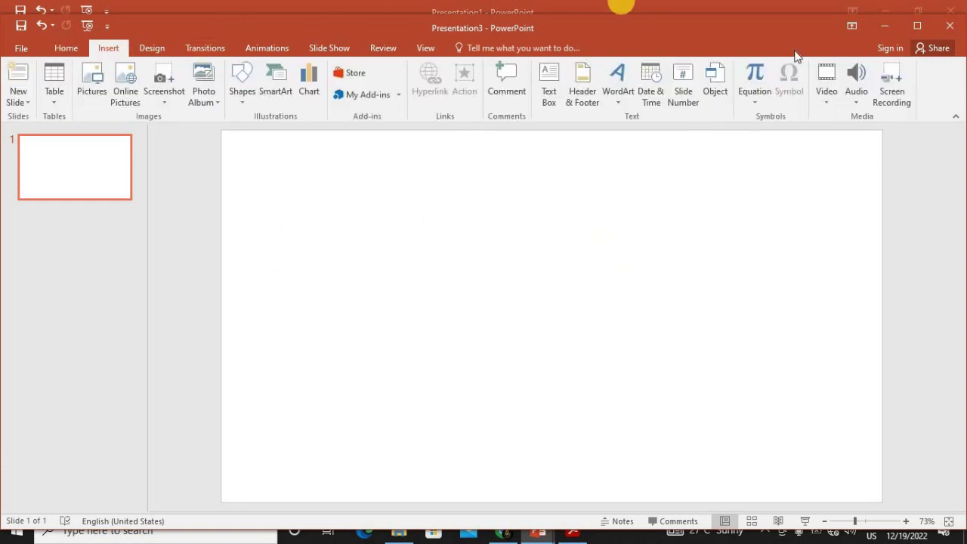
{"action": "left_click", "coordinate": [916, 24]}
{"action": "left_click", "coordinate": [91, 69]}
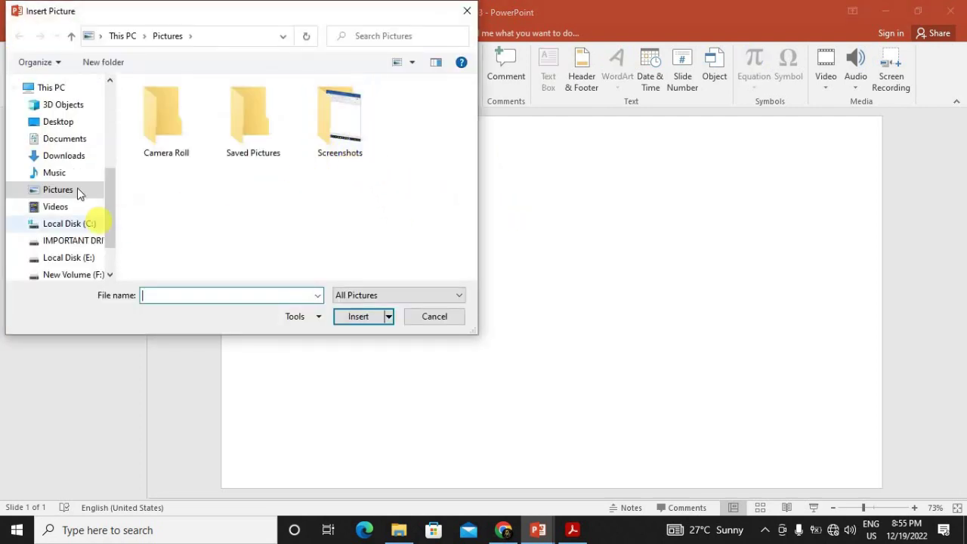
{"action": "mouse_move", "coordinate": [61, 181]}
{"action": "left_click", "coordinate": [87, 139]}
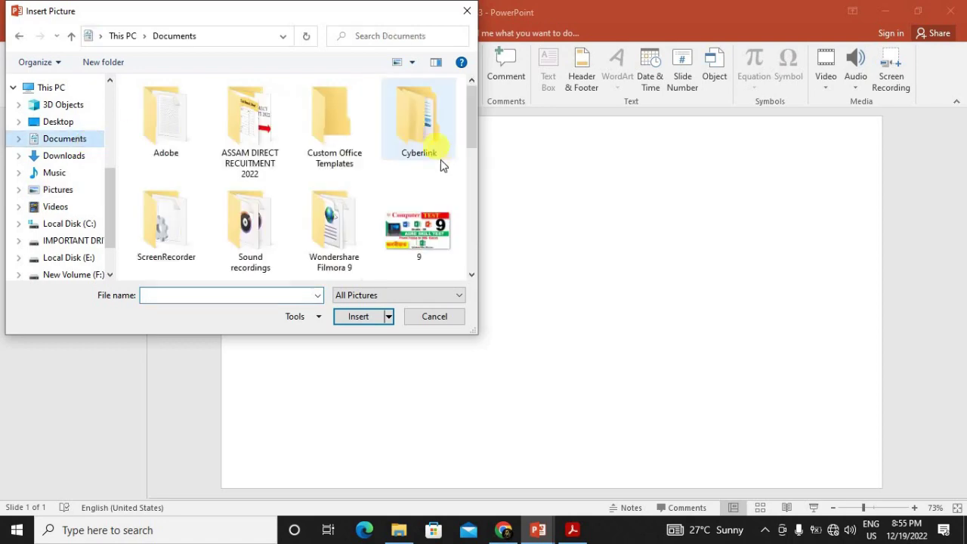
{"action": "scroll", "coordinate": [423, 174], "scroll_direction": "down", "scroll_amount": 2}
{"action": "double_click", "coordinate": [340, 166]}
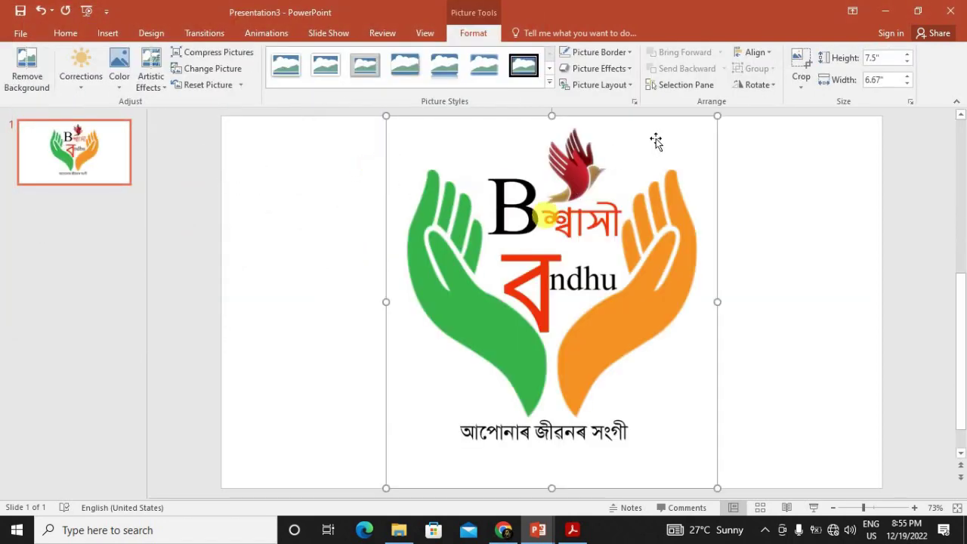
Shrink the logo to about 6.57 inches tall and reposition it on the slide
{"action": "left_click_drag", "start_coordinate": [717, 117], "coordinate": [677, 162]}
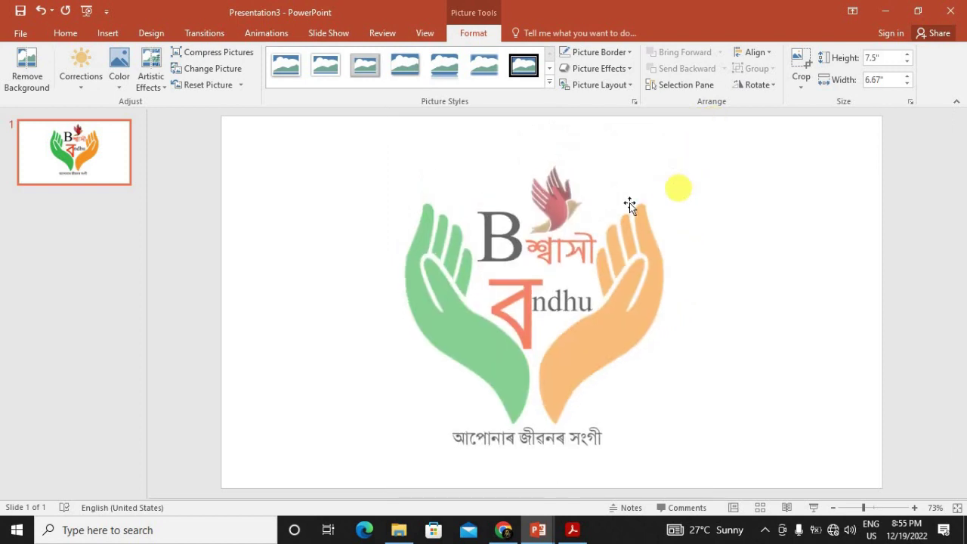
{"action": "left_click_drag", "start_coordinate": [552, 252], "coordinate": [678, 263]}
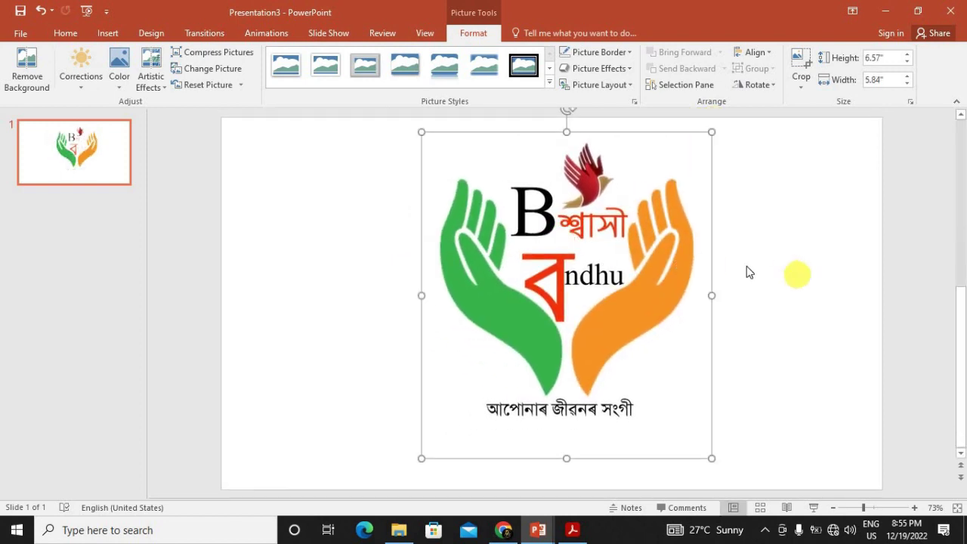
{"action": "left_click", "coordinate": [797, 274]}
{"action": "mouse_move", "coordinate": [568, 271]}
{"action": "left_mouse_down"}
{"action": "mouse_move", "coordinate": [552, 270]}
{"action": "mouse_move", "coordinate": [542, 292]}
{"action": "left_mouse_up"}
{"action": "left_click", "coordinate": [699, 259]}
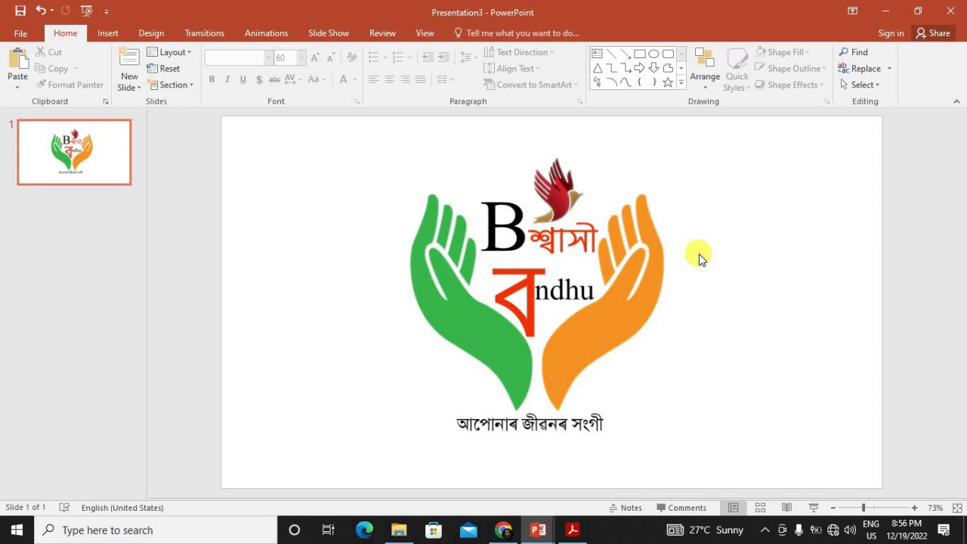
Scroll the practice-questions PDF down to page 4's Q.No.42 fruit sales table
{"action": "left_click", "coordinate": [572, 527]}
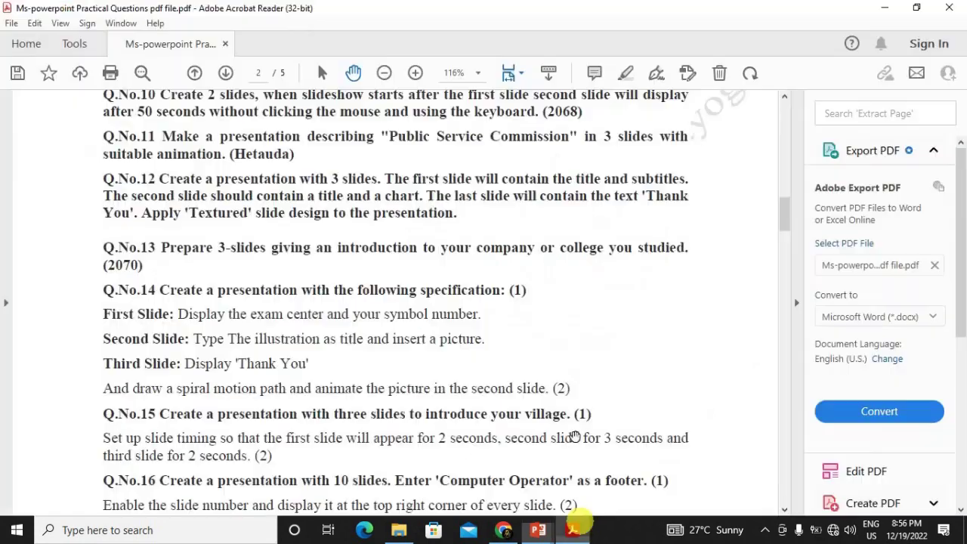
{"action": "scroll", "coordinate": [260, 269], "scroll_direction": "down", "scroll_amount": 1}
{"action": "scroll", "coordinate": [264, 277], "scroll_direction": "down", "scroll_amount": 2}
{"action": "scroll", "coordinate": [264, 278], "scroll_direction": "down", "scroll_amount": 1}
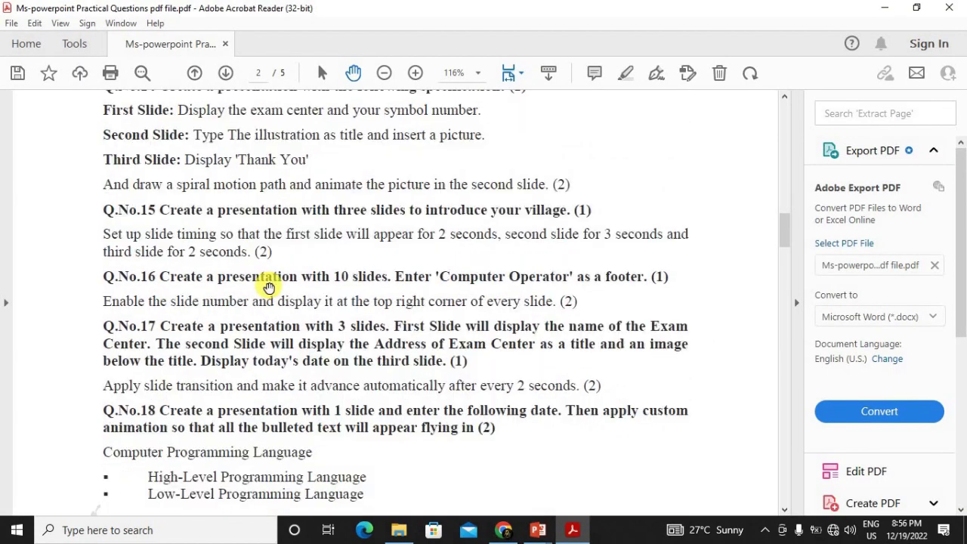
{"action": "scroll", "coordinate": [270, 284], "scroll_direction": "down", "scroll_amount": 4}
{"action": "scroll", "coordinate": [257, 303], "scroll_direction": "down", "scroll_amount": 1}
{"action": "scroll", "coordinate": [226, 333], "scroll_direction": "down", "scroll_amount": 1}
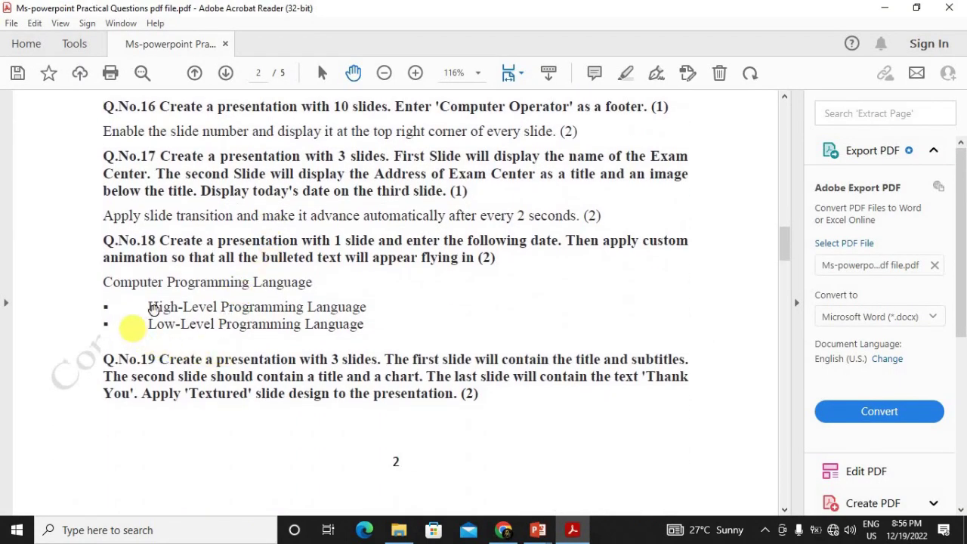
{"action": "scroll", "coordinate": [337, 304], "scroll_direction": "down", "scroll_amount": 1}
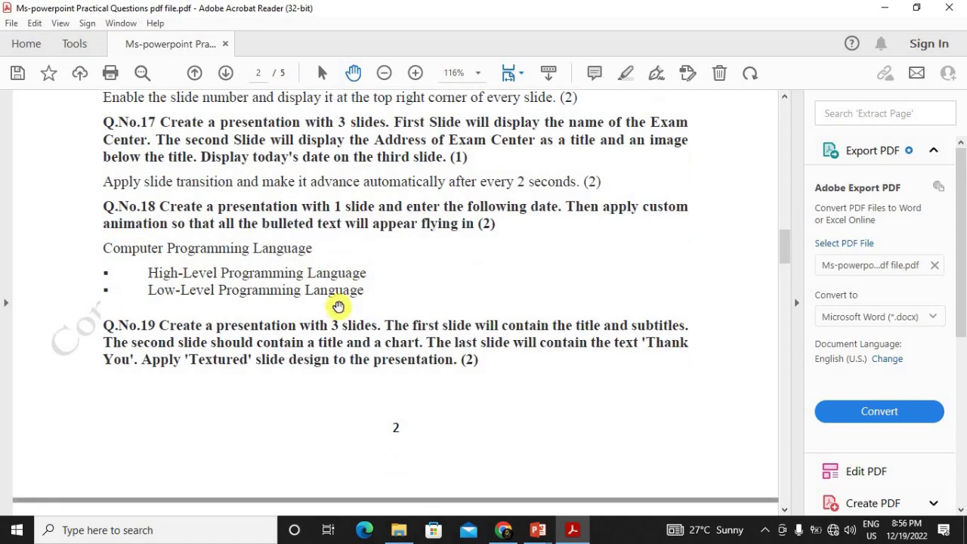
{"action": "scroll", "coordinate": [338, 306], "scroll_direction": "down", "scroll_amount": 1}
{"action": "scroll", "coordinate": [337, 306], "scroll_direction": "down", "scroll_amount": 1}
{"action": "scroll", "coordinate": [333, 300], "scroll_direction": "down", "scroll_amount": 4}
{"action": "scroll", "coordinate": [333, 303], "scroll_direction": "down", "scroll_amount": 4}
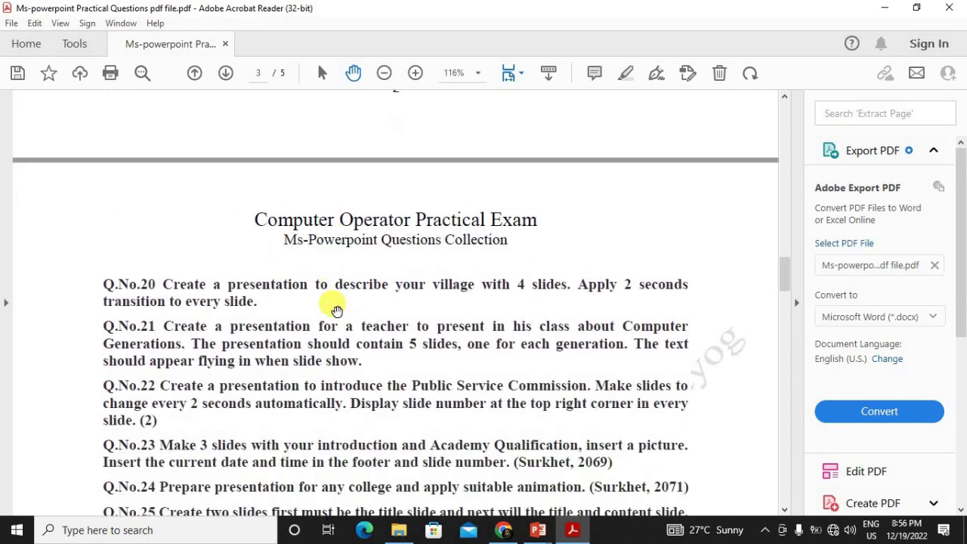
{"action": "scroll", "coordinate": [337, 309], "scroll_direction": "down", "scroll_amount": 4}
{"action": "scroll", "coordinate": [337, 310], "scroll_direction": "down", "scroll_amount": 2}
{"action": "scroll", "coordinate": [335, 310], "scroll_direction": "down", "scroll_amount": 2}
{"action": "scroll", "coordinate": [339, 309], "scroll_direction": "down", "scroll_amount": 6}
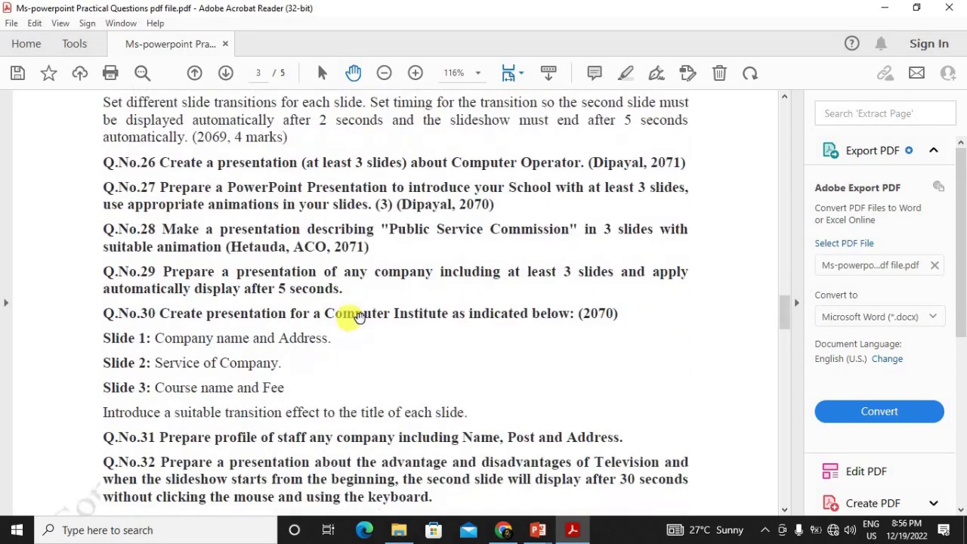
{"action": "scroll", "coordinate": [339, 316], "scroll_direction": "down", "scroll_amount": 1}
{"action": "scroll", "coordinate": [362, 319], "scroll_direction": "down", "scroll_amount": 2}
{"action": "scroll", "coordinate": [363, 318], "scroll_direction": "down", "scroll_amount": 5}
{"action": "scroll", "coordinate": [378, 324], "scroll_direction": "down", "scroll_amount": 3}
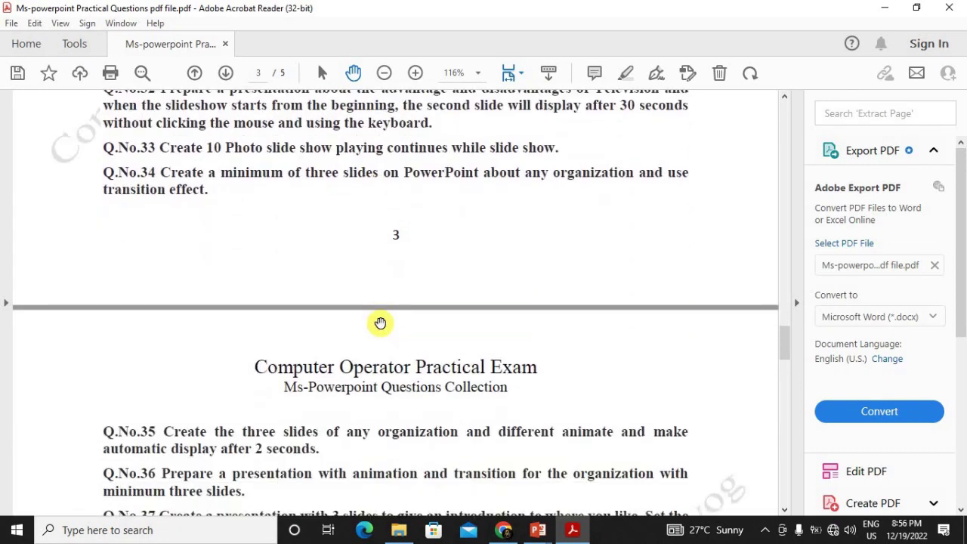
{"action": "scroll", "coordinate": [380, 324], "scroll_direction": "down", "scroll_amount": 5}
{"action": "scroll", "coordinate": [379, 324], "scroll_direction": "down", "scroll_amount": 1}
{"action": "scroll", "coordinate": [379, 324], "scroll_direction": "down", "scroll_amount": 1}
{"action": "scroll", "coordinate": [379, 324], "scroll_direction": "down", "scroll_amount": 3}
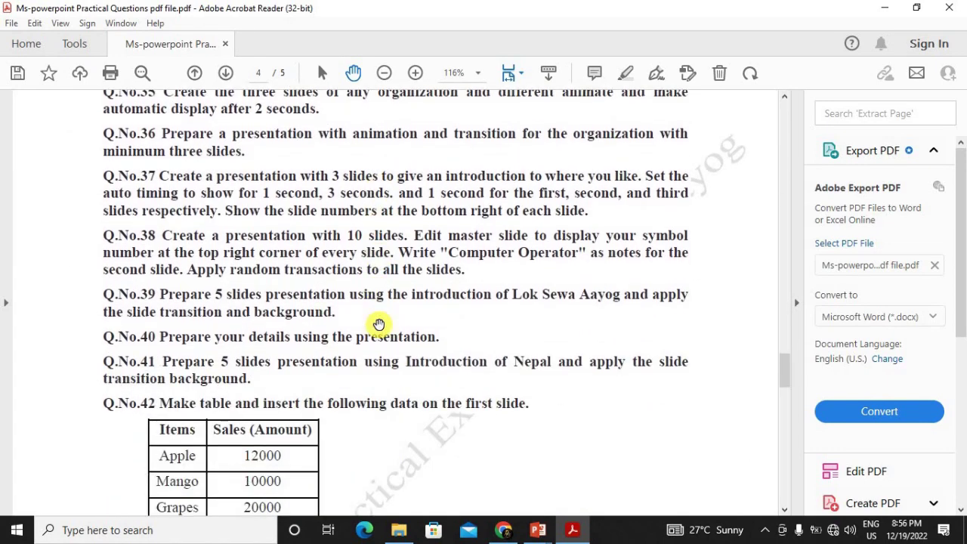
{"action": "scroll", "coordinate": [378, 325], "scroll_direction": "down", "scroll_amount": 1}
{"action": "scroll", "coordinate": [378, 324], "scroll_direction": "down", "scroll_amount": 1}
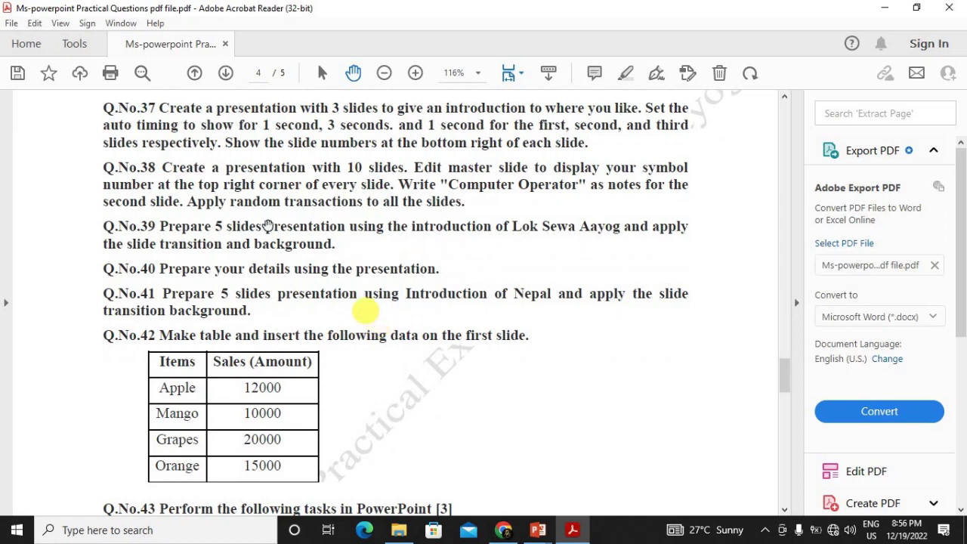
{"action": "scroll", "coordinate": [487, 265], "scroll_direction": "down", "scroll_amount": 1}
{"action": "scroll", "coordinate": [491, 270], "scroll_direction": "down", "scroll_amount": 1}
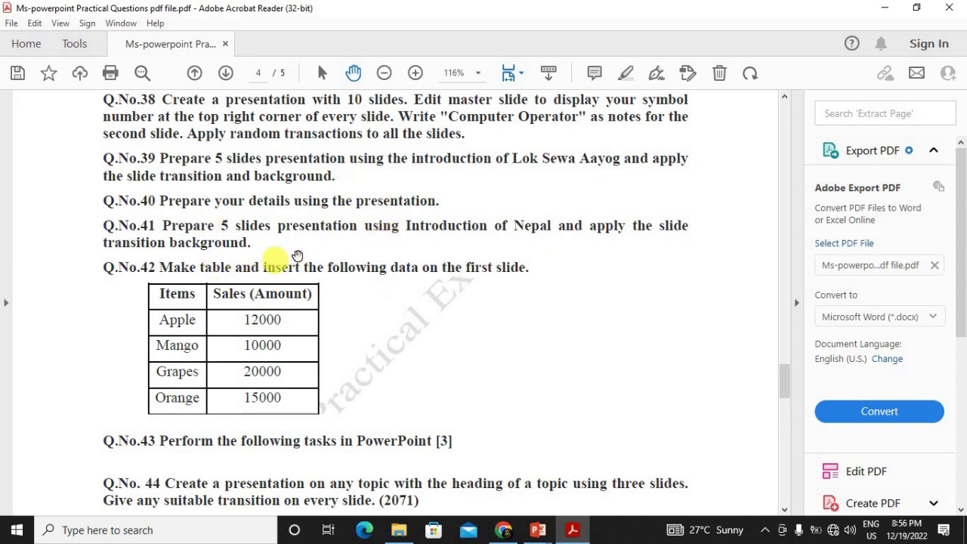
{"action": "scroll", "coordinate": [371, 272], "scroll_direction": "down", "scroll_amount": 1}
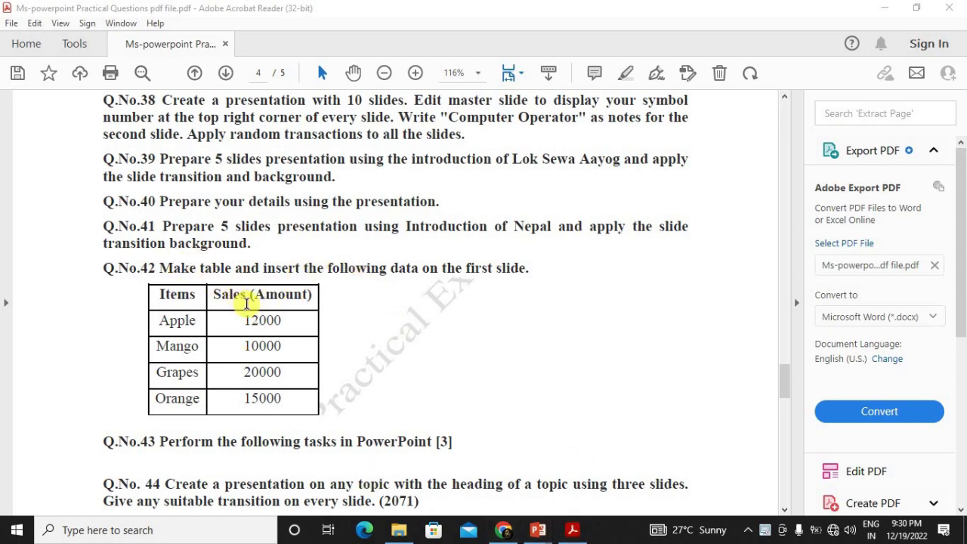
{"action": "scroll", "coordinate": [247, 304], "scroll_direction": "up", "scroll_amount": 1}
{"action": "scroll", "coordinate": [246, 303], "scroll_direction": "up", "scroll_amount": 1}
{"action": "scroll", "coordinate": [246, 304], "scroll_direction": "up", "scroll_amount": 1}
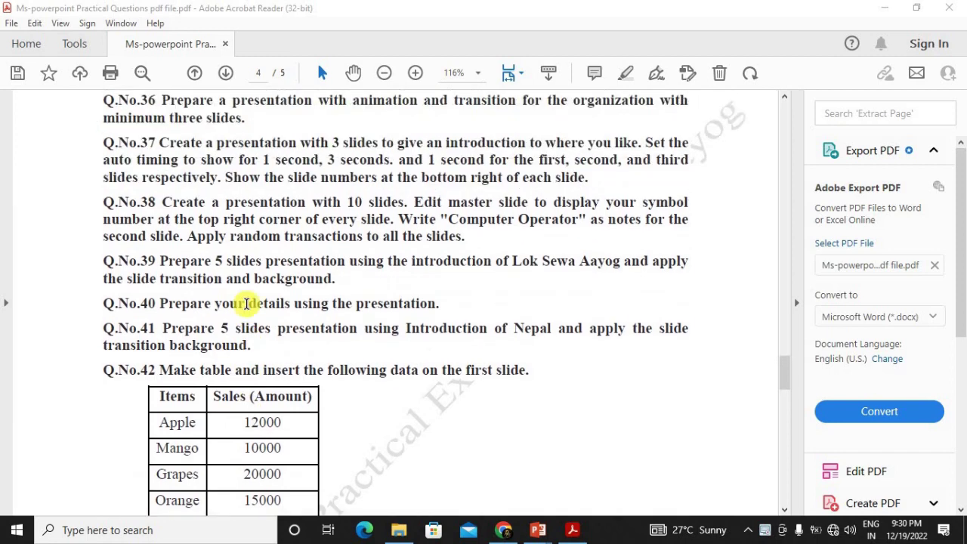
{"action": "scroll", "coordinate": [247, 303], "scroll_direction": "down", "scroll_amount": 2}
{"action": "scroll", "coordinate": [247, 304], "scroll_direction": "down", "scroll_amount": 1}
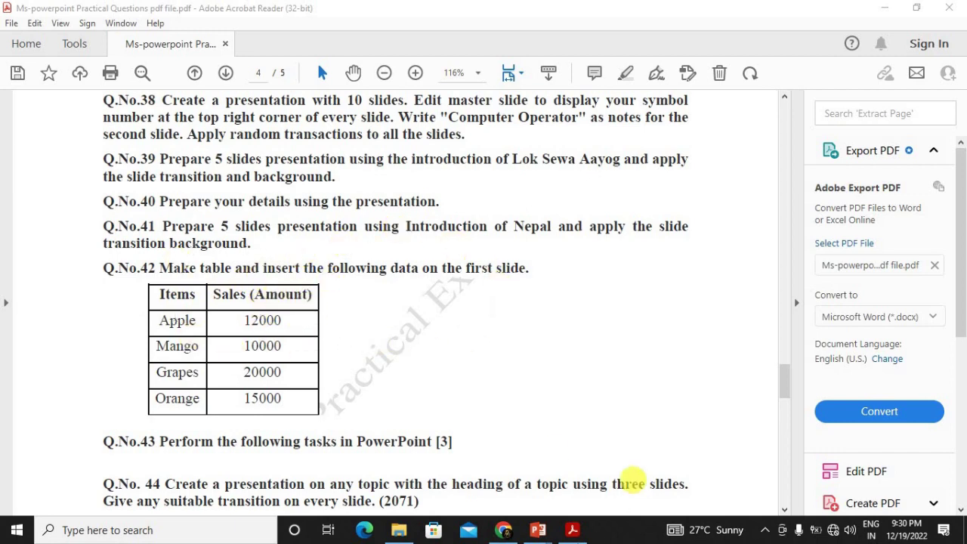
{"action": "mouse_move", "coordinate": [538, 530]}
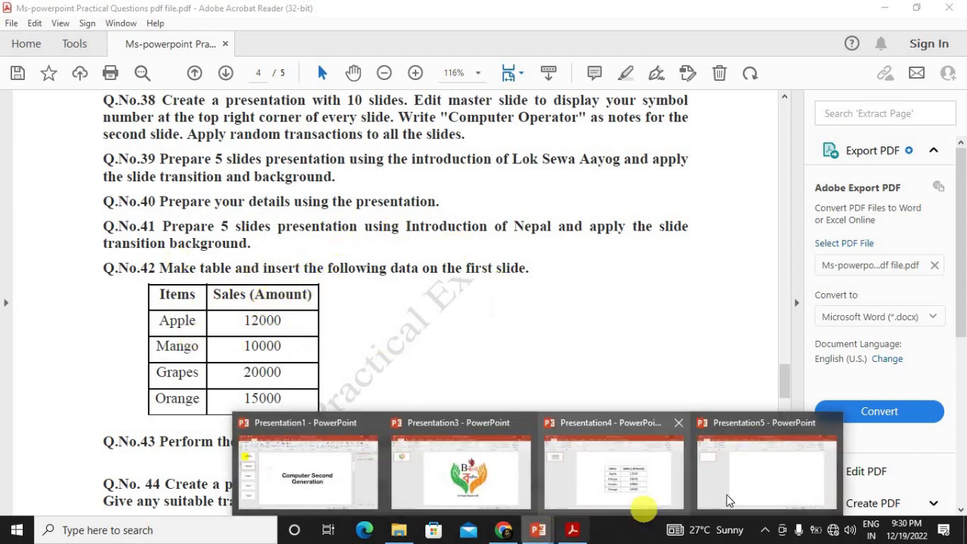
Create a new blank presentation from PowerPoint's File menu
{"action": "left_click", "coordinate": [710, 473]}
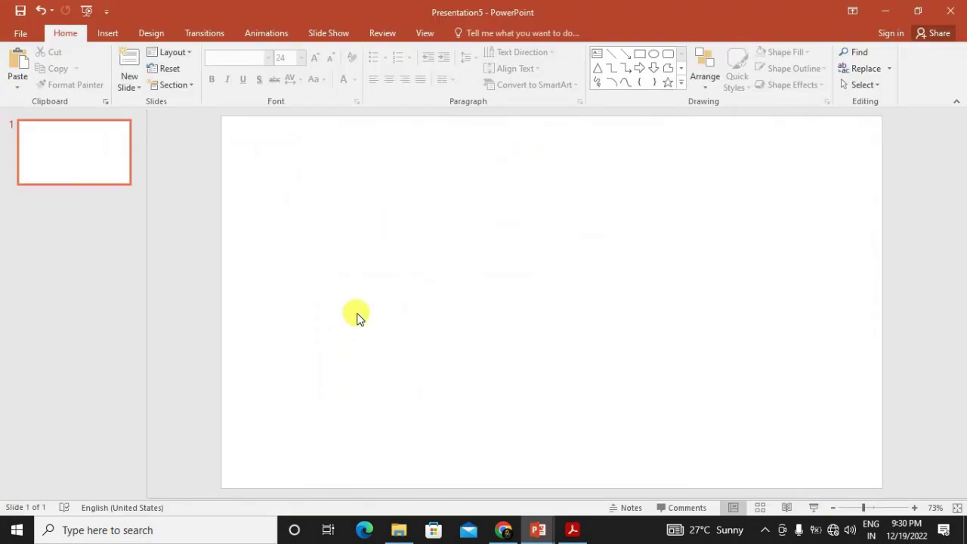
{"action": "left_click", "coordinate": [20, 33]}
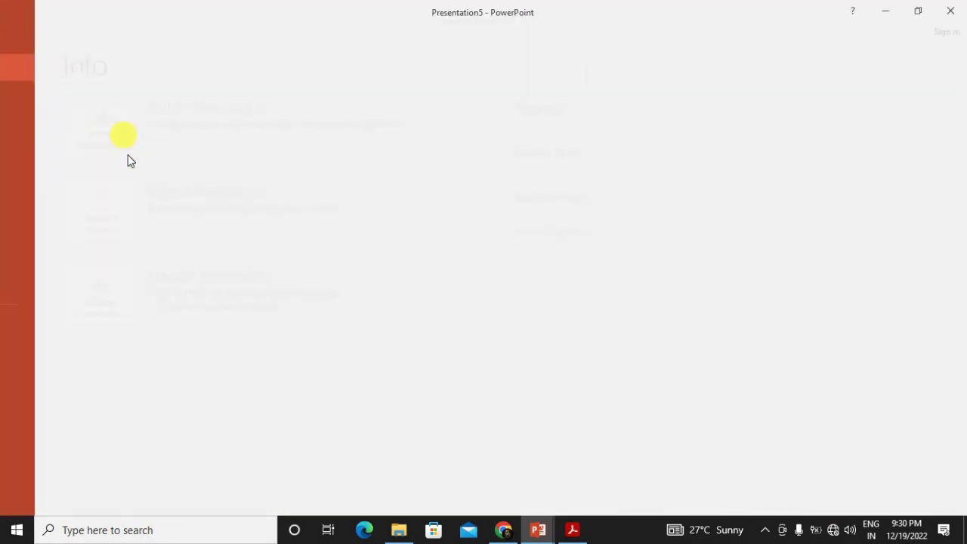
{"action": "left_click", "coordinate": [68, 110]}
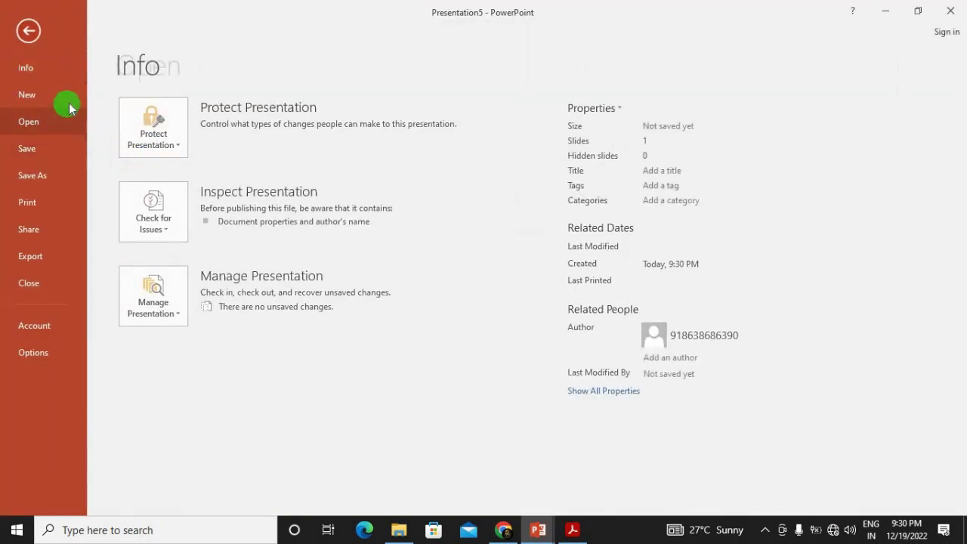
{"action": "left_click", "coordinate": [68, 99]}
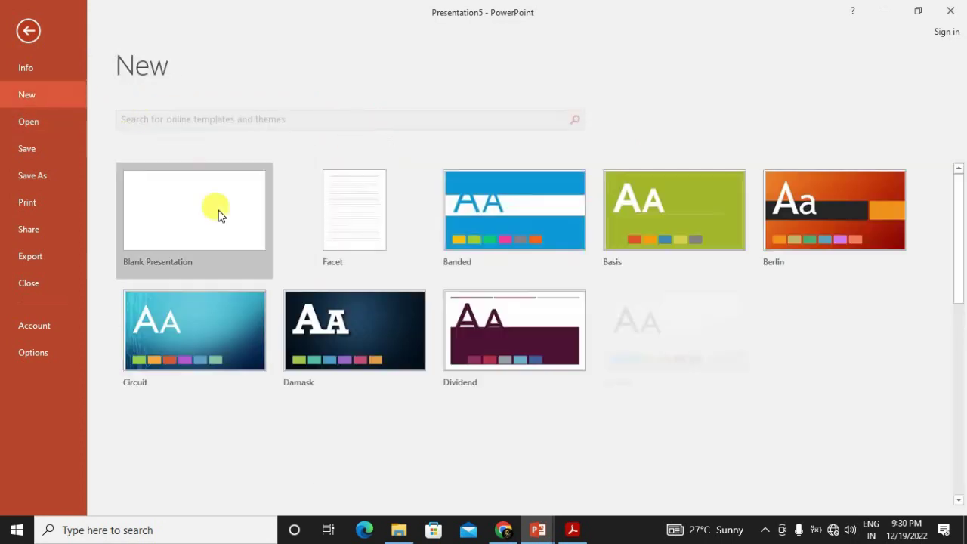
{"action": "left_click", "coordinate": [218, 216]}
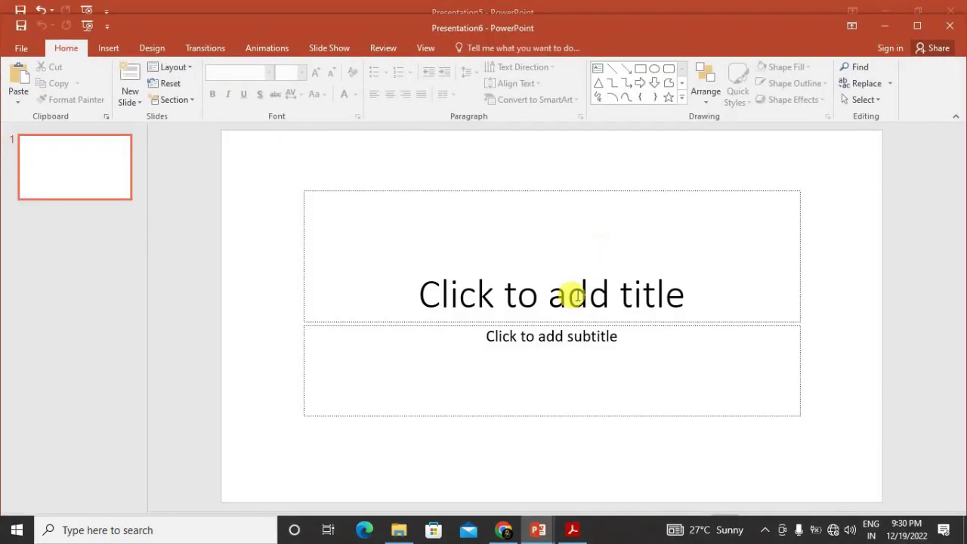
Delete the slide's title and subtitle placeholders and maximize the window
{"action": "left_click", "coordinate": [566, 302]}
{"action": "left_click", "coordinate": [583, 322]}
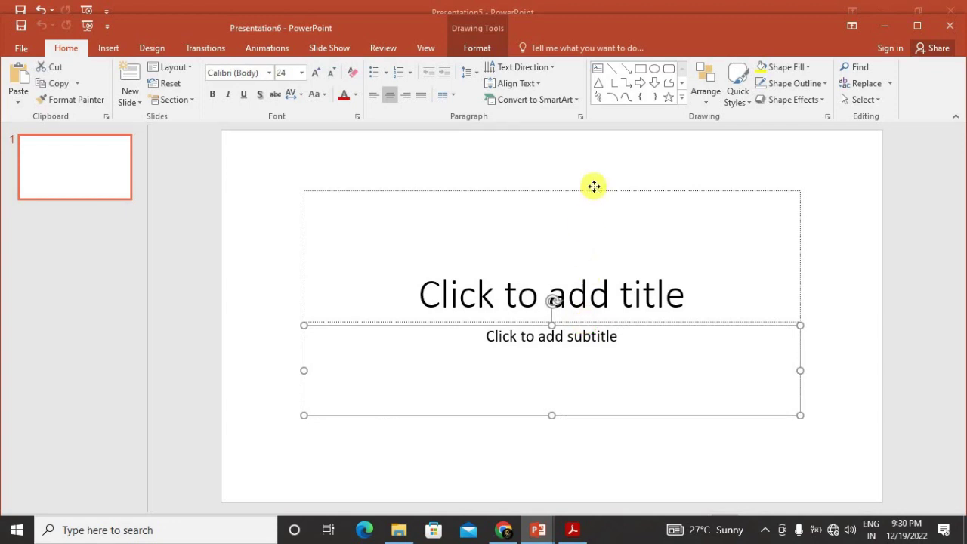
{"action": "key", "text": "Delete"}
{"action": "left_click", "coordinate": [579, 320]}
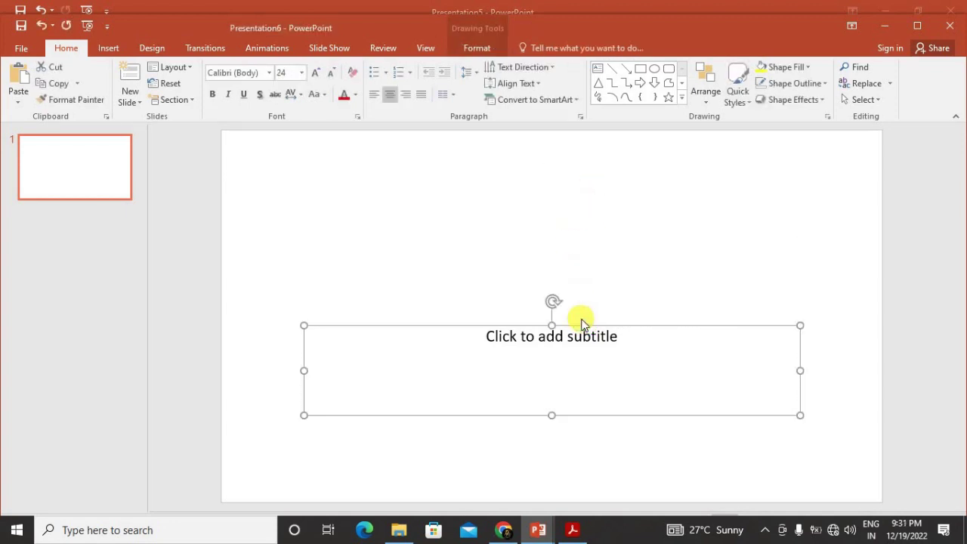
{"action": "key", "text": "Delete"}
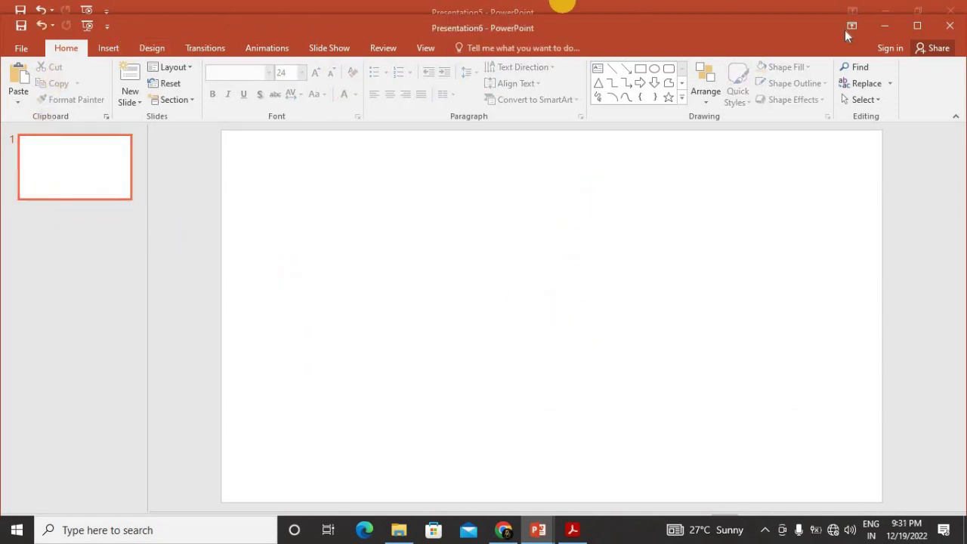
{"action": "left_click", "coordinate": [916, 24]}
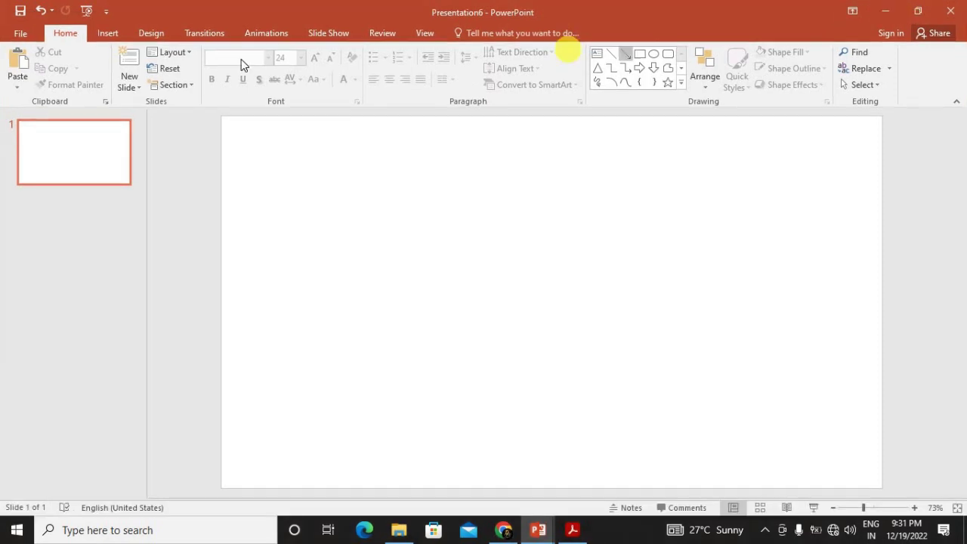
{"action": "left_click", "coordinate": [105, 33]}
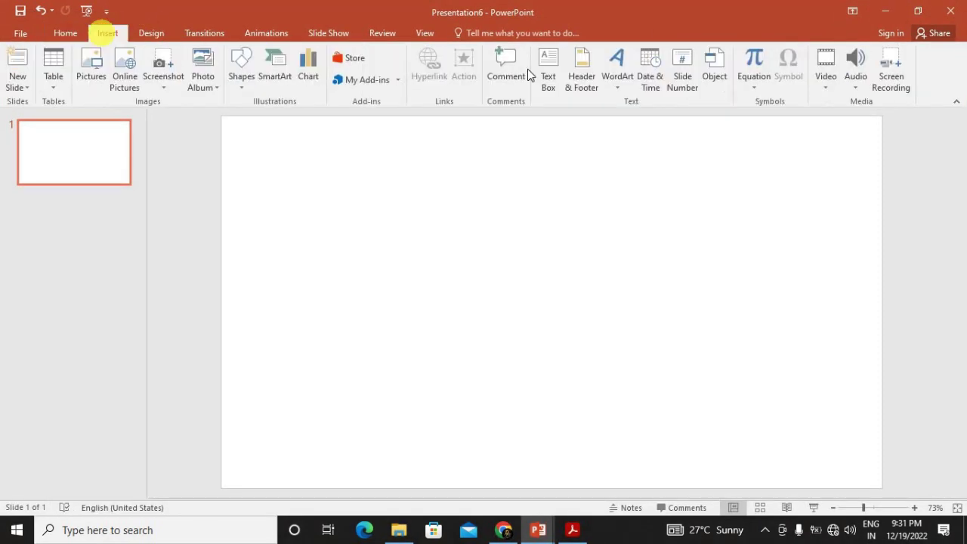
Open Insert Table, select the column count, then bring the question PDF forward
{"action": "left_click", "coordinate": [53, 72]}
{"action": "left_click", "coordinate": [113, 228]}
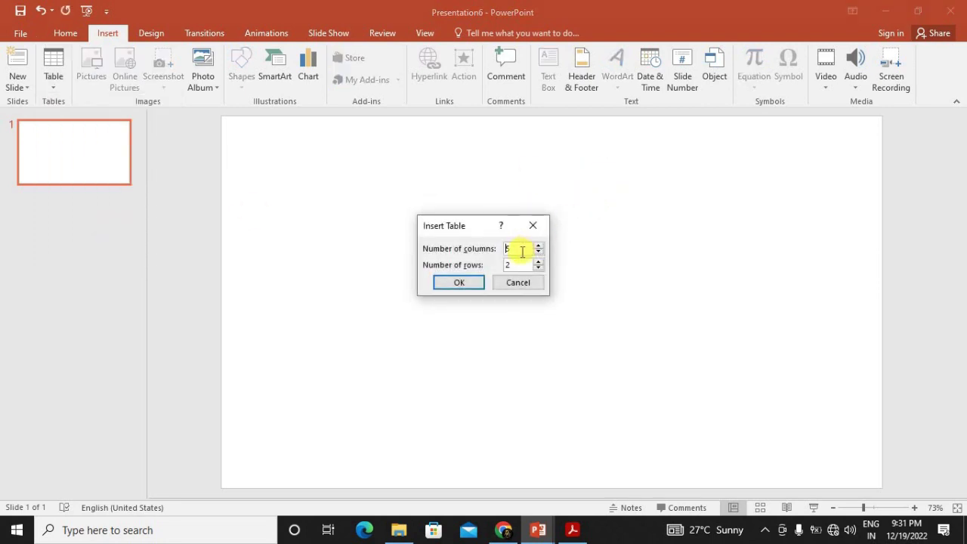
{"action": "double_click", "coordinate": [522, 252]}
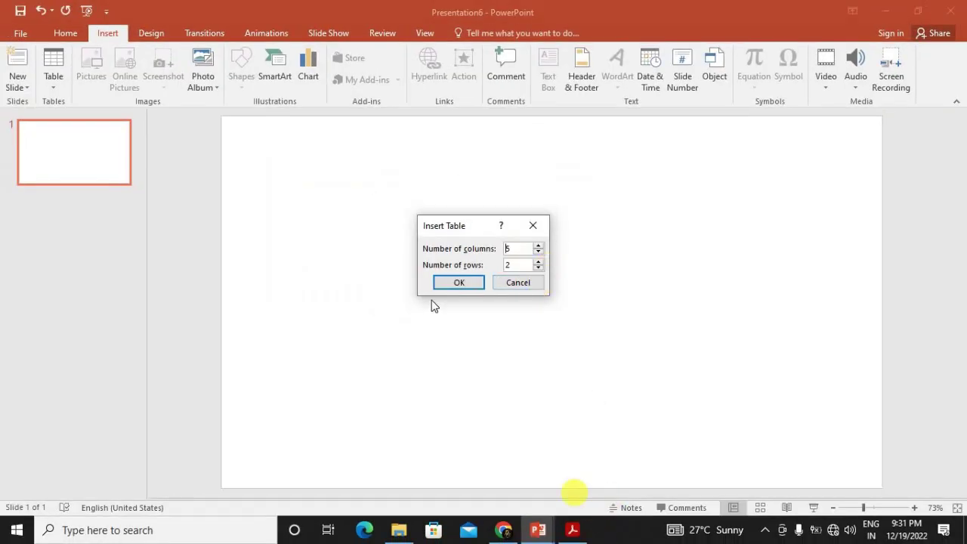
{"action": "left_click", "coordinate": [573, 529]}
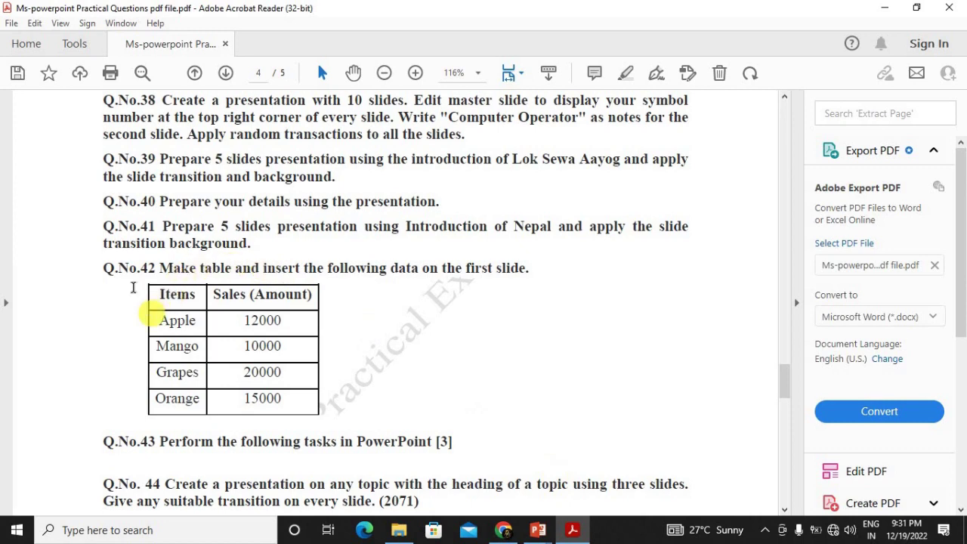
Mark the Q.No.42 table's Items column and Mango row, then clear the marks
{"action": "left_click_drag", "start_coordinate": [110, 269], "coordinate": [200, 346]}
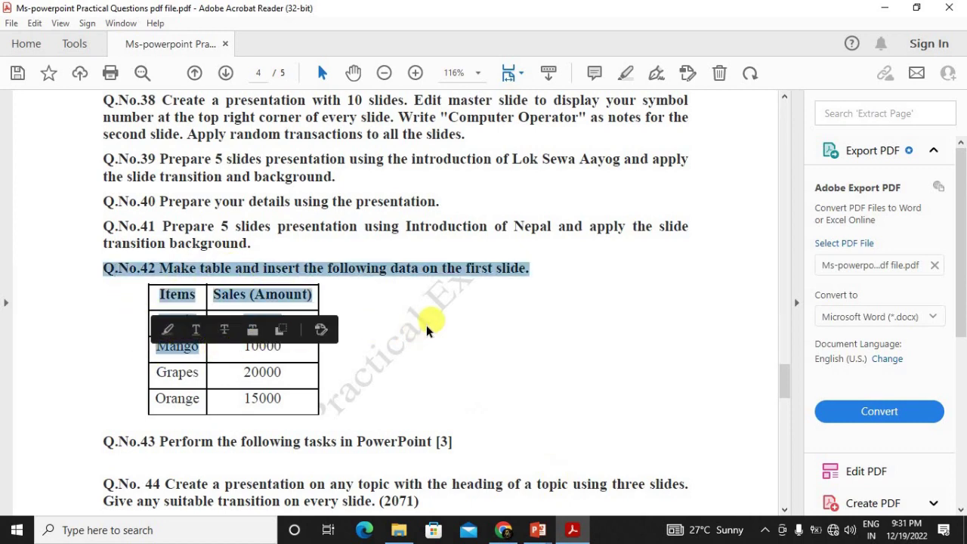
{"action": "left_click", "coordinate": [400, 321]}
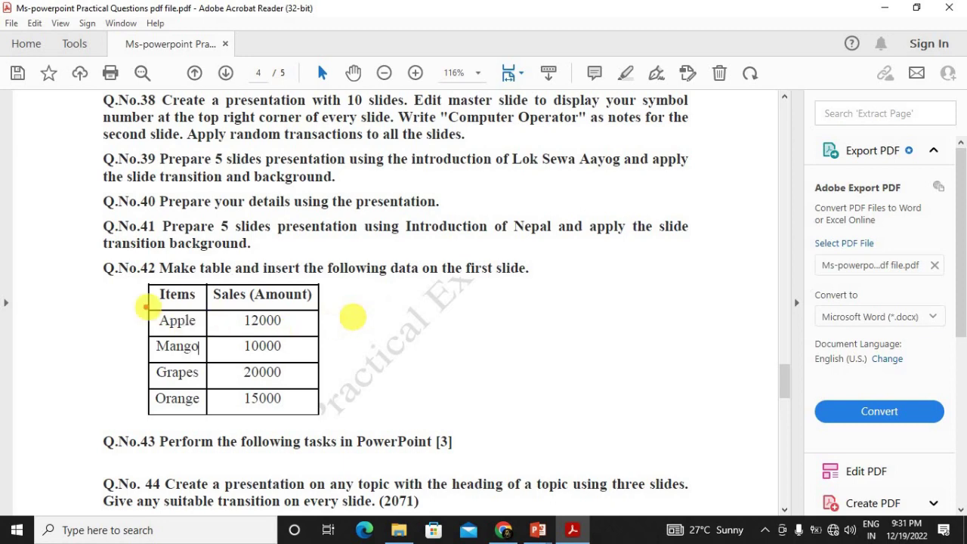
{"action": "mouse_move", "coordinate": [126, 282]}
{"action": "left_mouse_down"}
{"action": "mouse_move", "coordinate": [156, 411]}
{"action": "mouse_move", "coordinate": [211, 420]}
{"action": "left_mouse_up"}
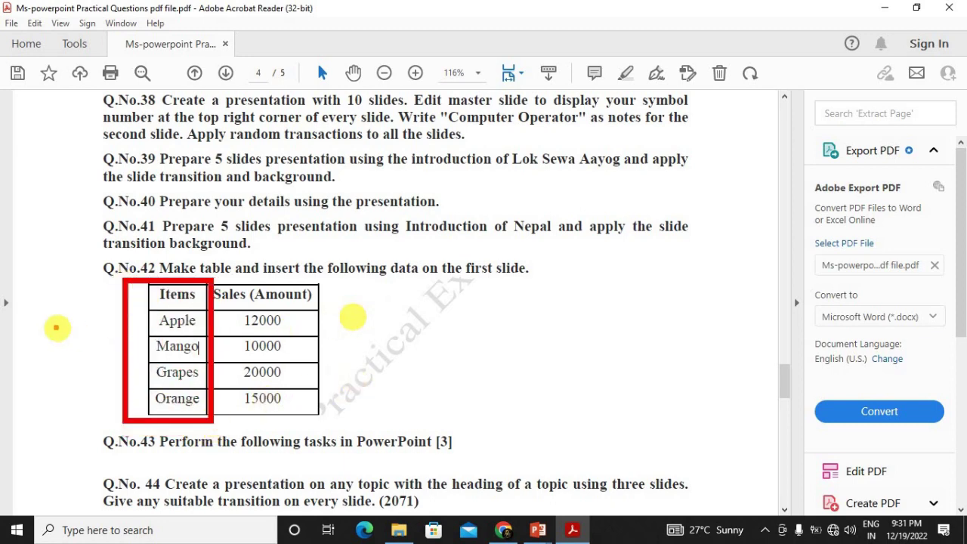
{"action": "left_click_drag", "start_coordinate": [89, 330], "coordinate": [376, 366]}
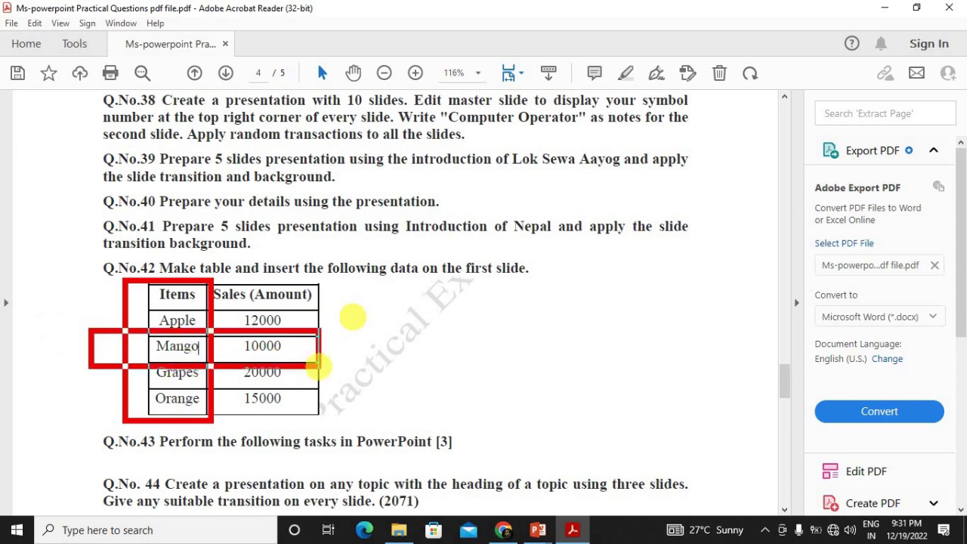
{"action": "left_click_drag", "start_coordinate": [616, 345], "coordinate": [635, 371]}
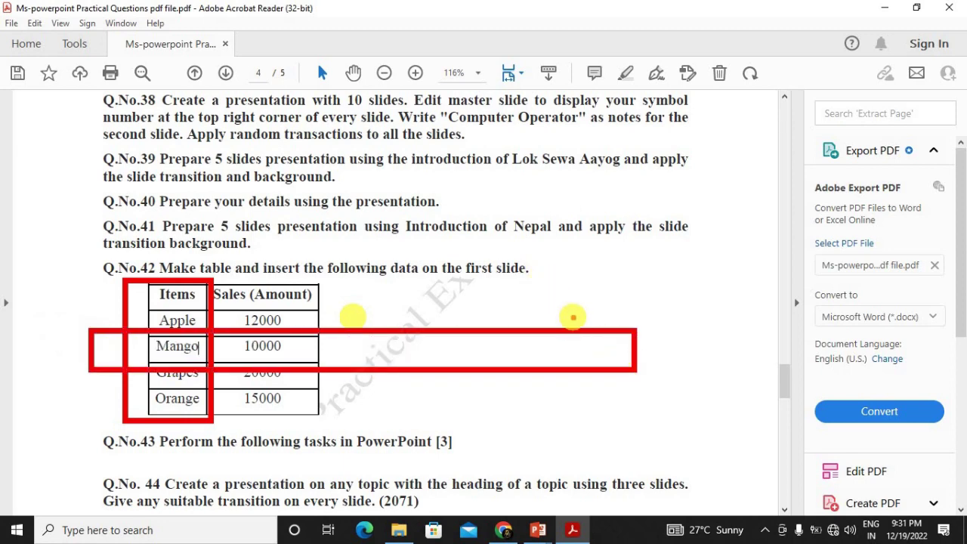
{"action": "key", "text": "Escape"}
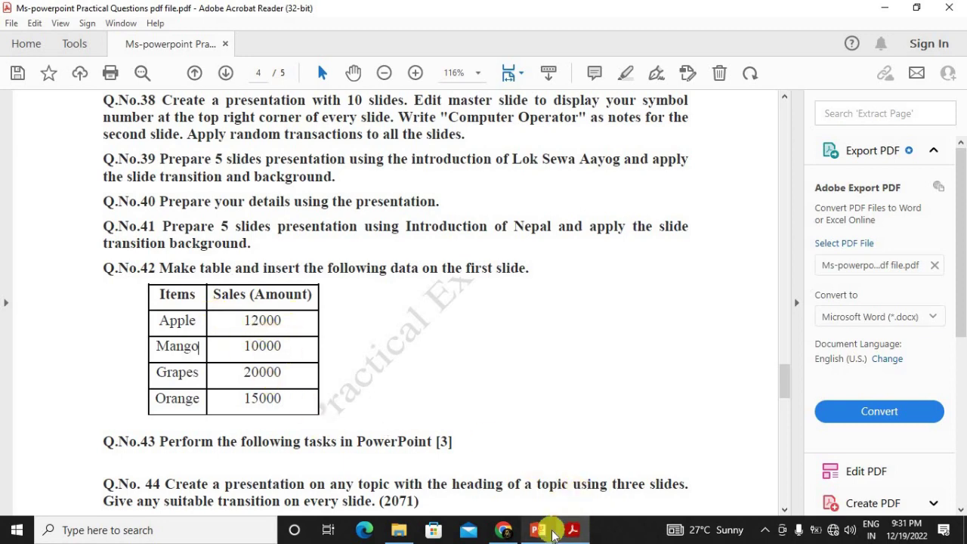
{"action": "mouse_move", "coordinate": [538, 530]}
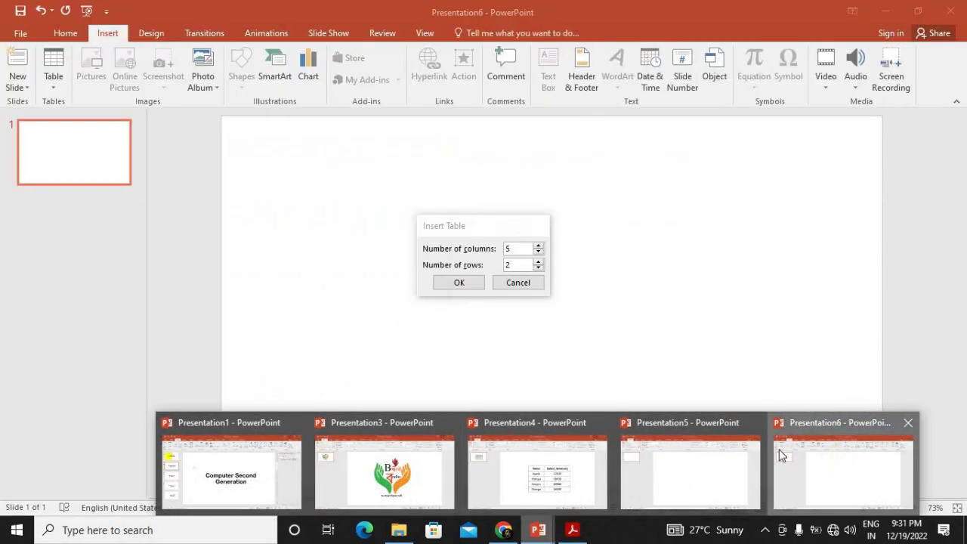
Insert a 2-column, 5-row table and drag it down toward the slide centre
{"action": "left_click", "coordinate": [783, 456]}
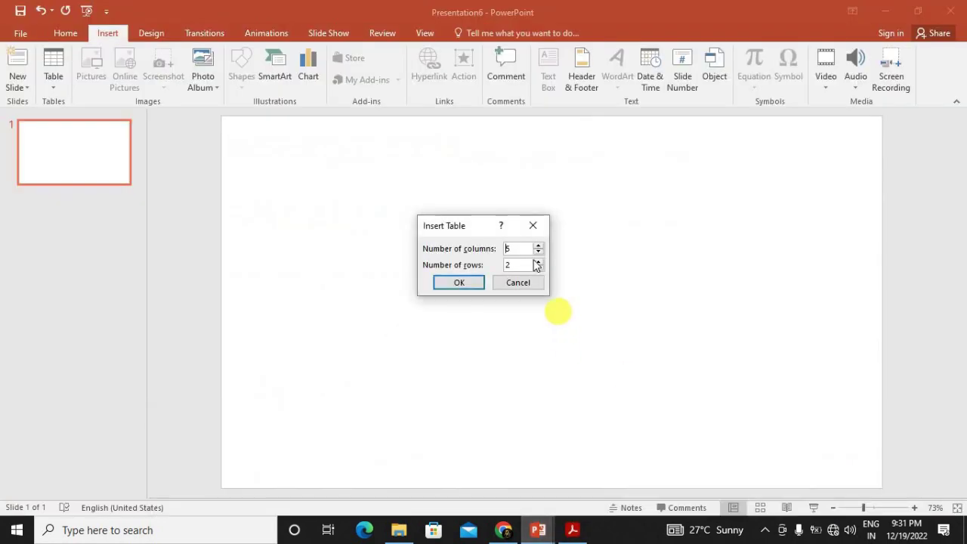
{"action": "double_click", "coordinate": [519, 249]}
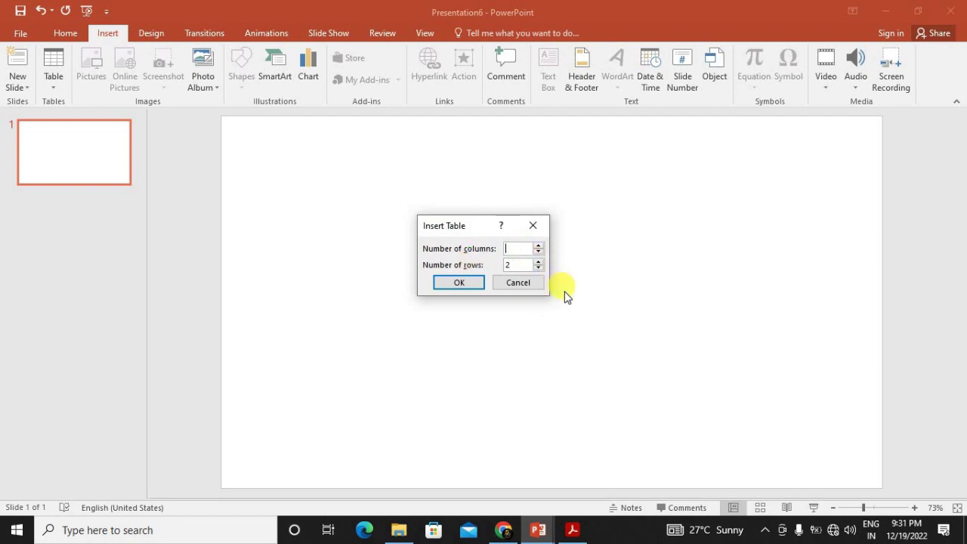
{"action": "type", "text": "2"}
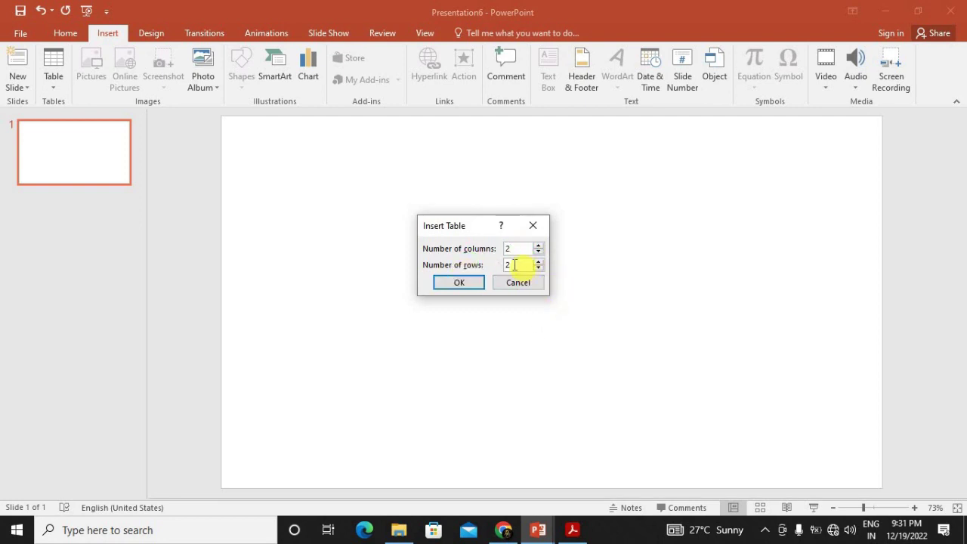
{"action": "double_click", "coordinate": [515, 264]}
{"action": "type", "text": "5"}
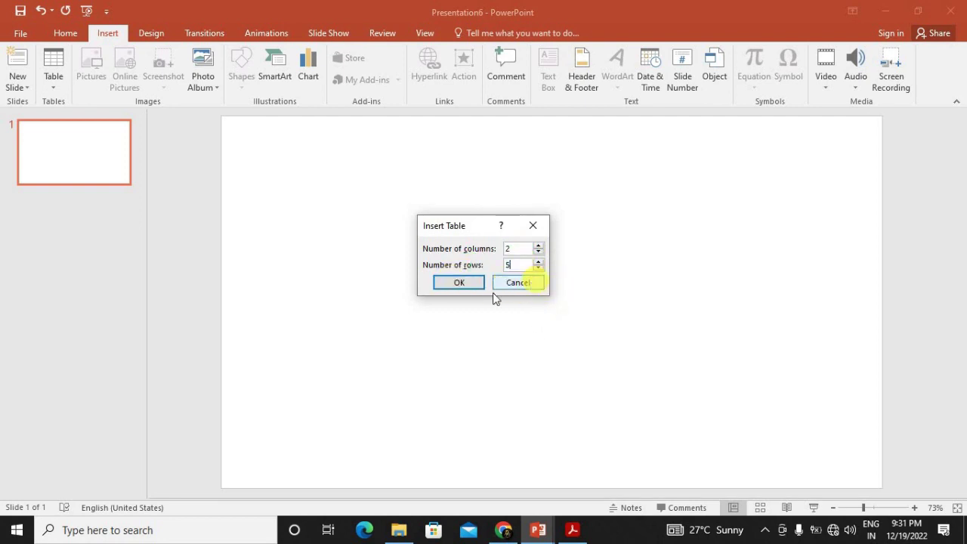
{"action": "left_click", "coordinate": [446, 284]}
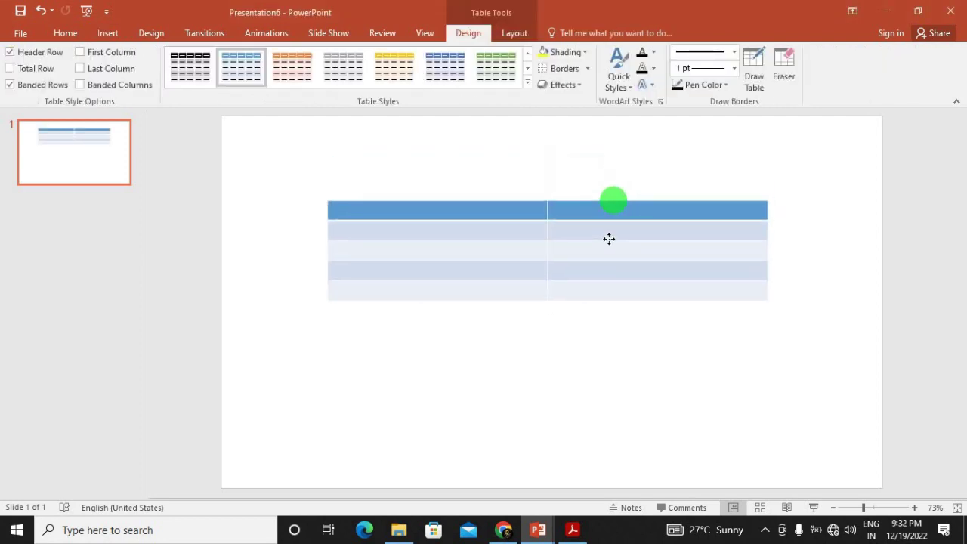
{"action": "left_click_drag", "start_coordinate": [618, 158], "coordinate": [608, 238]}
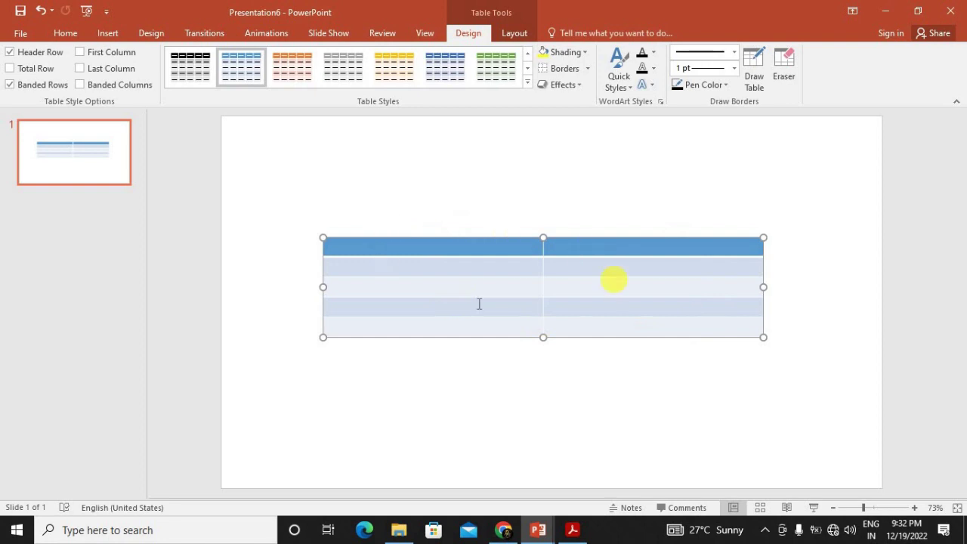
Apply the No Style, No Grid table style, then select all the table cells
{"action": "left_click", "coordinate": [526, 61]}
{"action": "left_click", "coordinate": [526, 61]}
{"action": "left_click", "coordinate": [526, 60]}
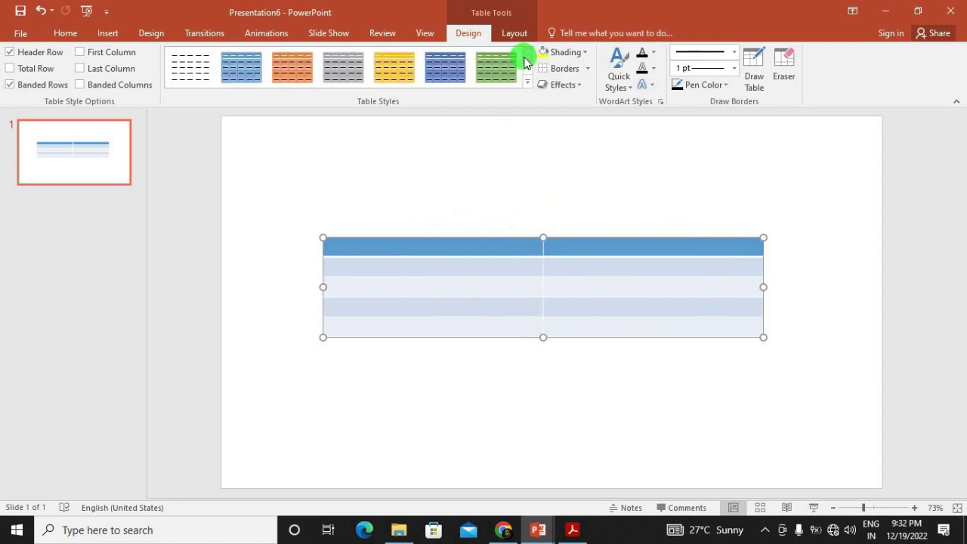
{"action": "left_click", "coordinate": [195, 72]}
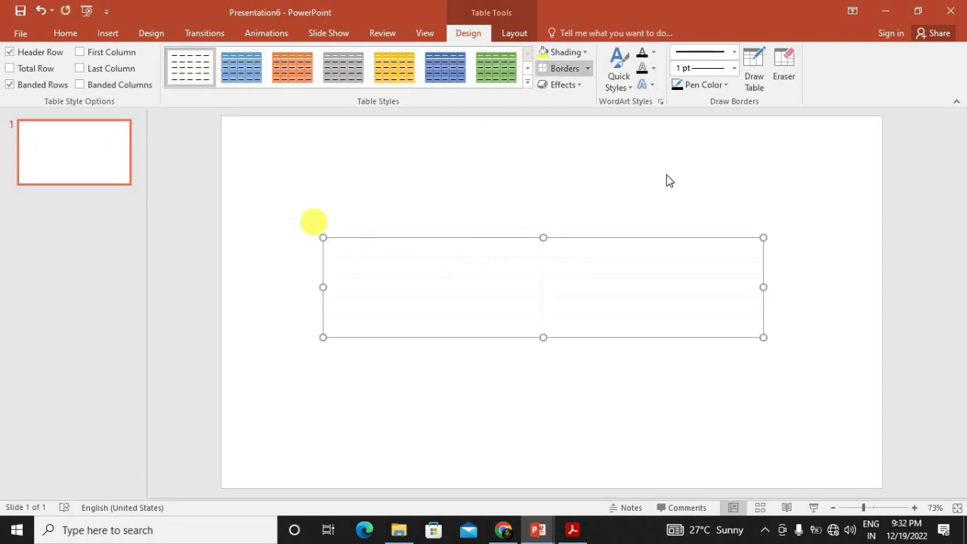
{"action": "left_click_drag", "start_coordinate": [335, 244], "coordinate": [680, 325]}
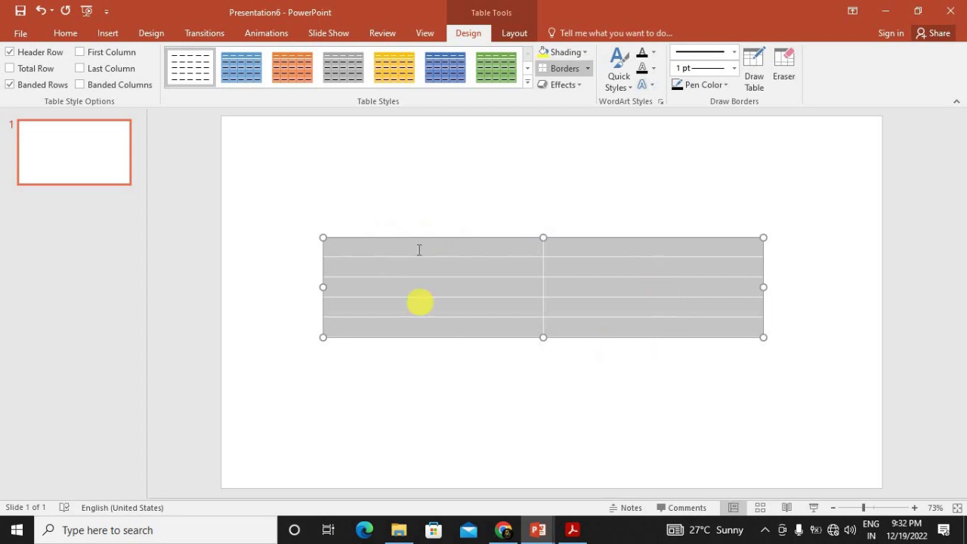
{"action": "left_click", "coordinate": [438, 274]}
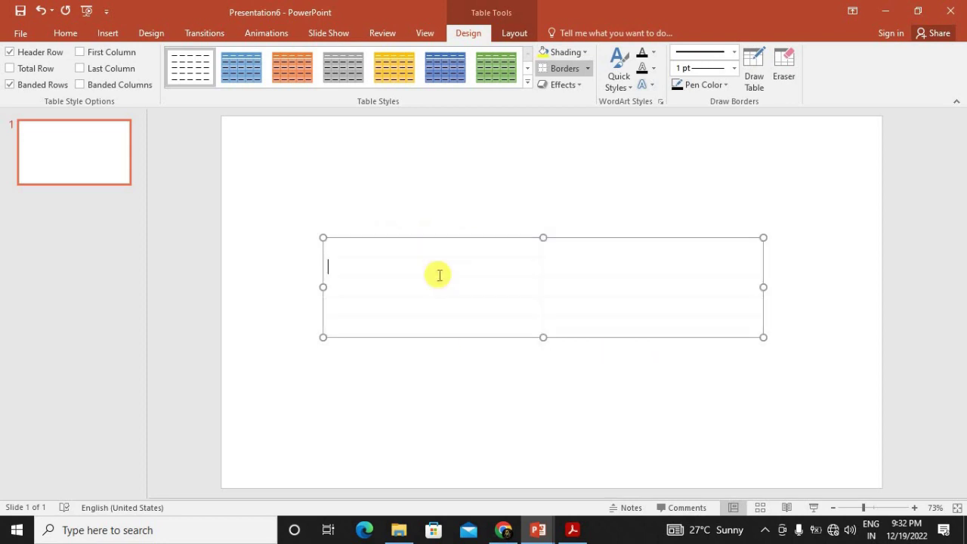
{"action": "left_click_drag", "start_coordinate": [358, 270], "coordinate": [651, 293]}
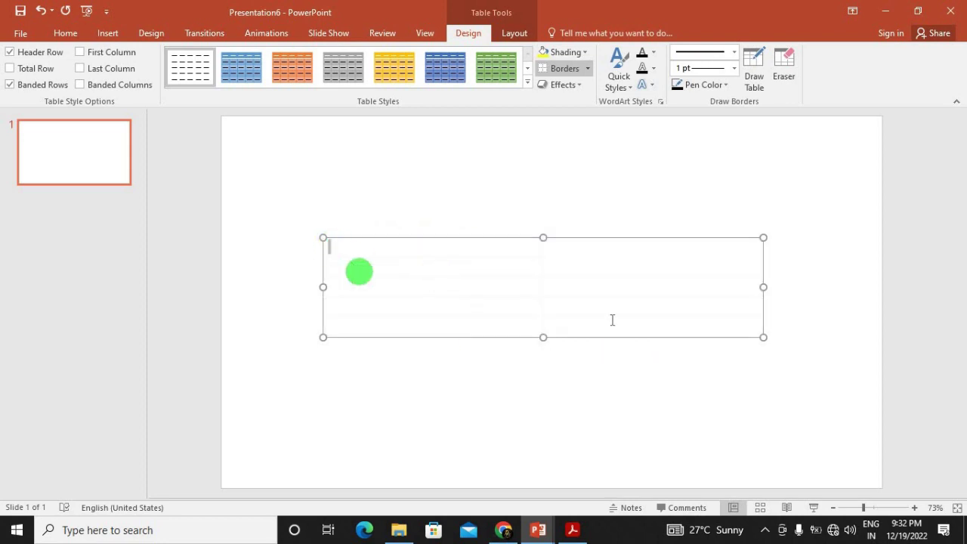
Give every table cell All Borders and nudge the table slightly lower
{"action": "right_click", "coordinate": [652, 294]}
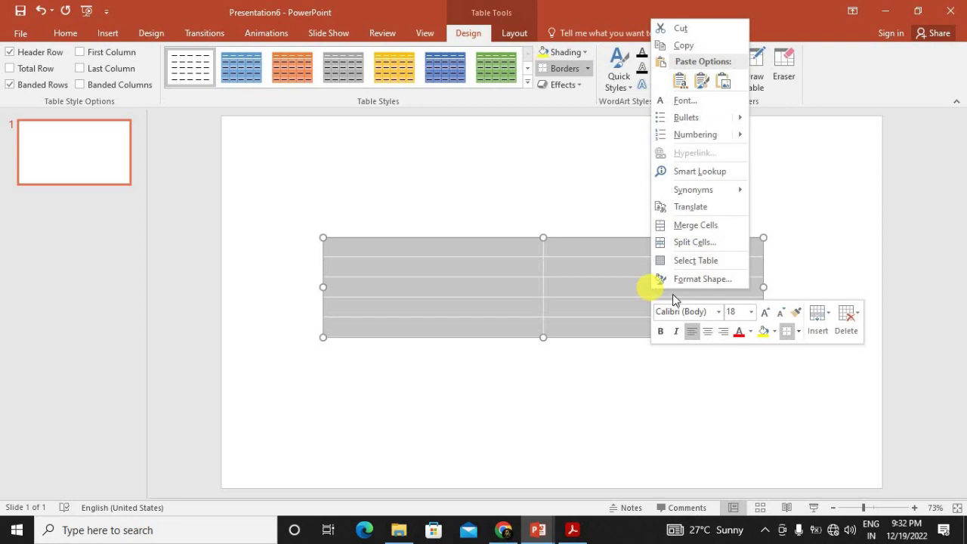
{"action": "left_click", "coordinate": [799, 331]}
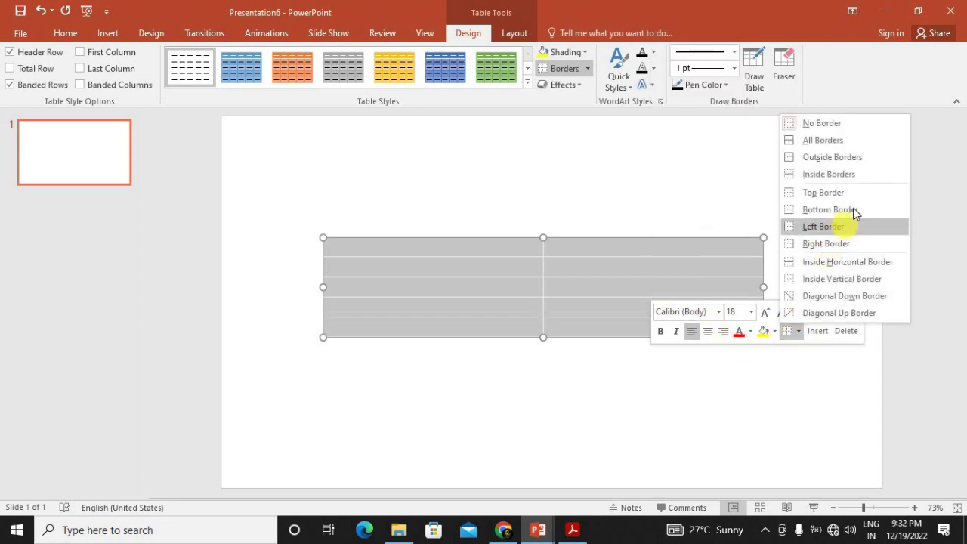
{"action": "left_click", "coordinate": [845, 140]}
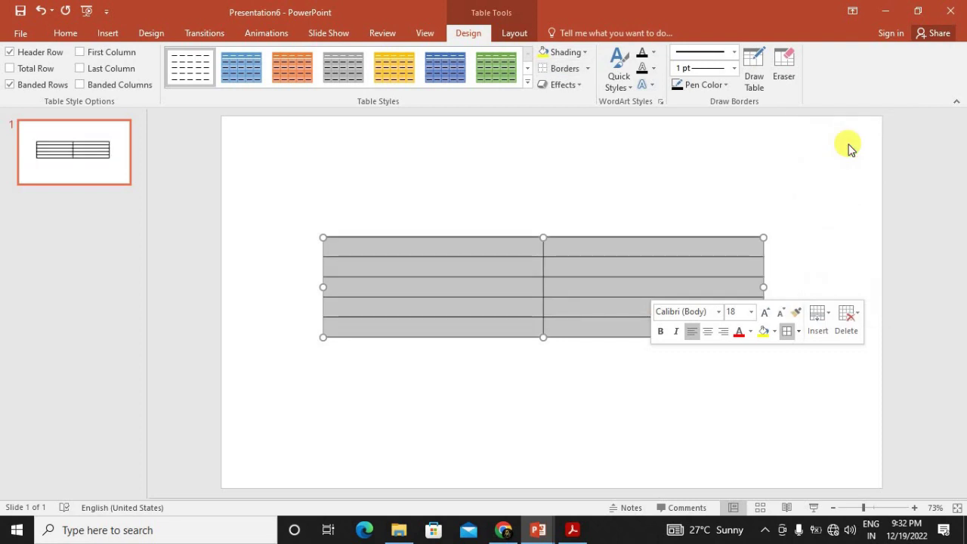
{"action": "left_click", "coordinate": [67, 34]}
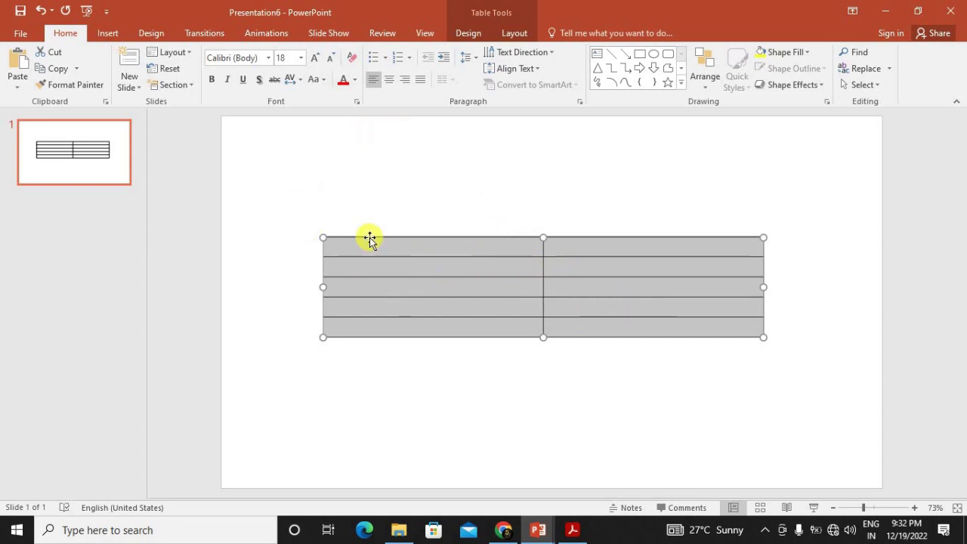
{"action": "left_click", "coordinate": [399, 266]}
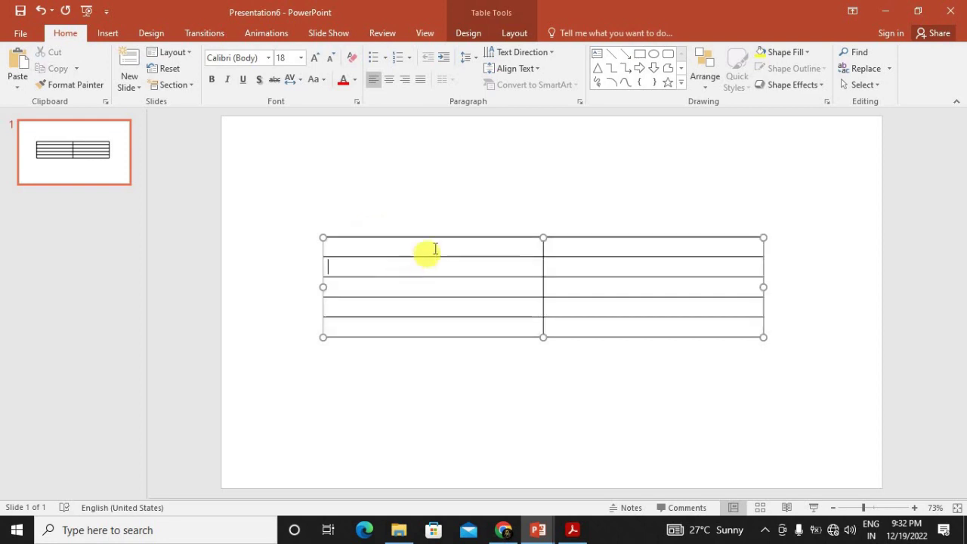
{"action": "left_click", "coordinate": [548, 370]}
{"action": "left_click_drag", "start_coordinate": [423, 239], "coordinate": [429, 245]}
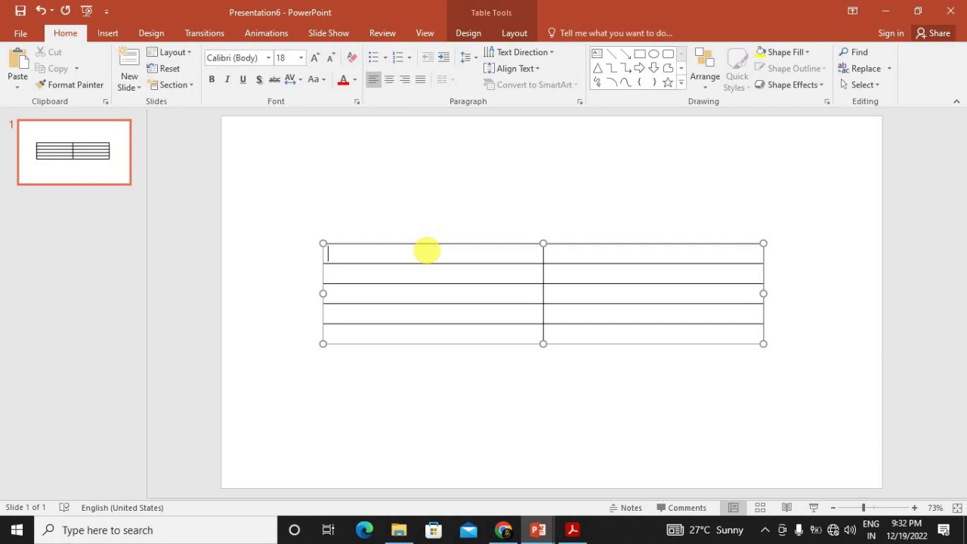
Enter the header row: Items in the first column, Sales (Amount) in the second
{"action": "type", "text": "Items"}
{"action": "key", "text": "Tab"}
{"action": "type", "text": "S "}
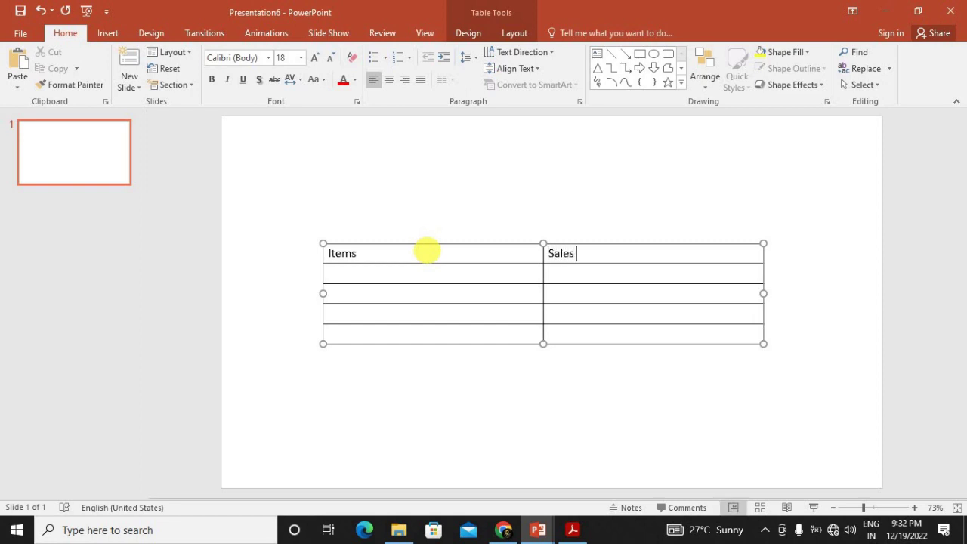
{"action": "type", "text": "(Am"}
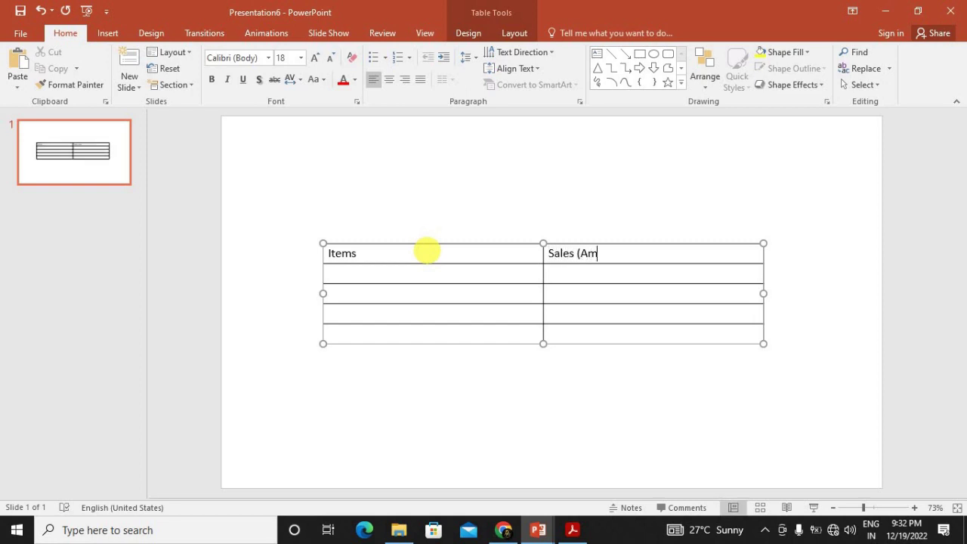
{"action": "type", "text": "ount)"}
{"action": "left_click", "coordinate": [421, 368]}
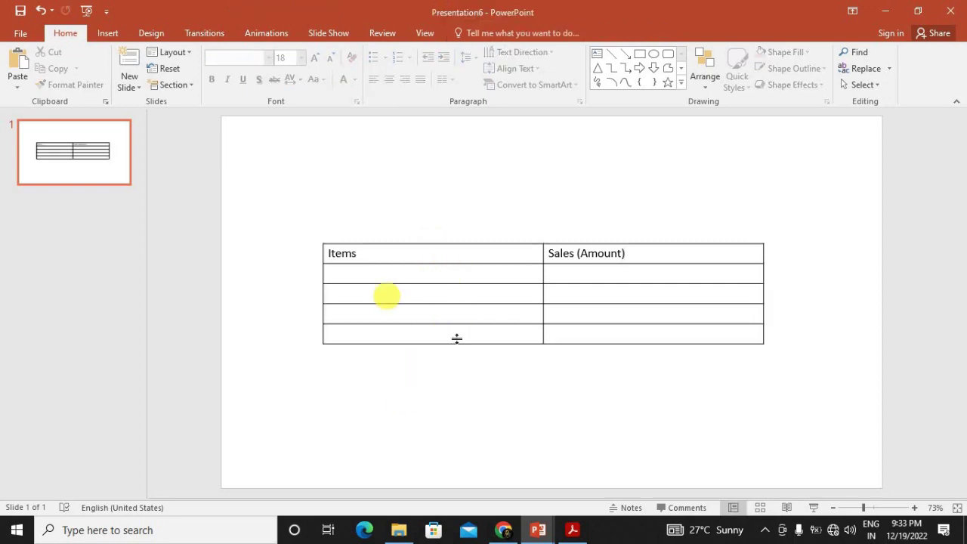
Check the question PDF, then return to the Presentation6 slide
{"action": "left_click", "coordinate": [572, 532]}
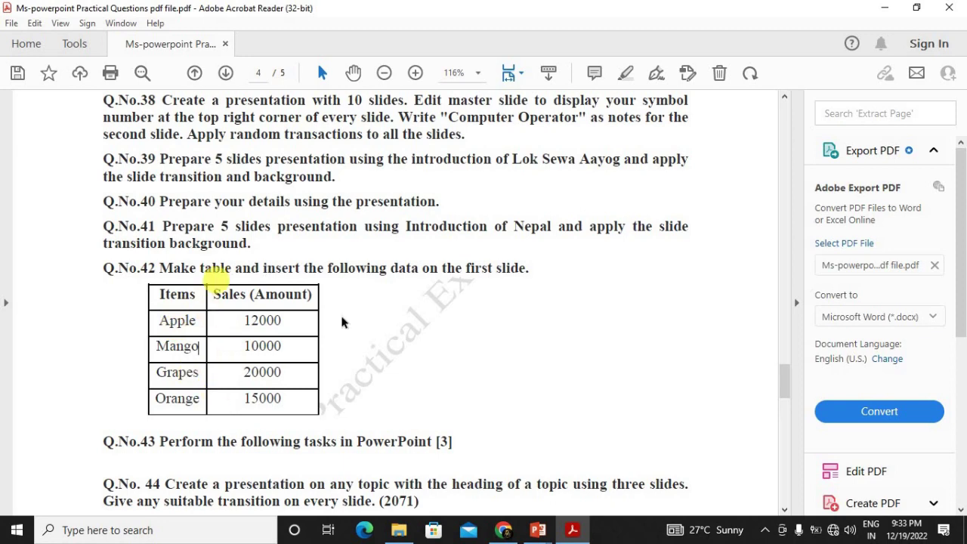
{"action": "left_click", "coordinate": [538, 529]}
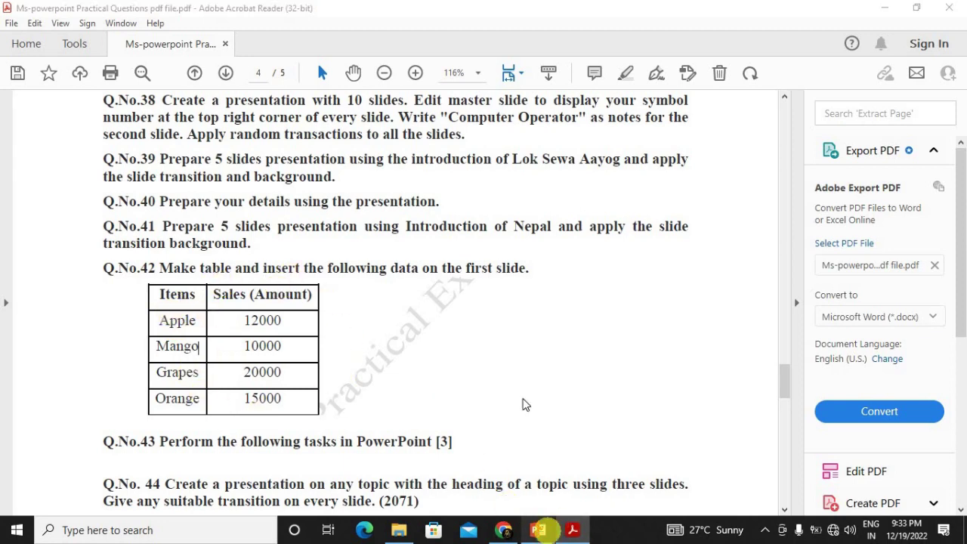
{"action": "left_click", "coordinate": [807, 461]}
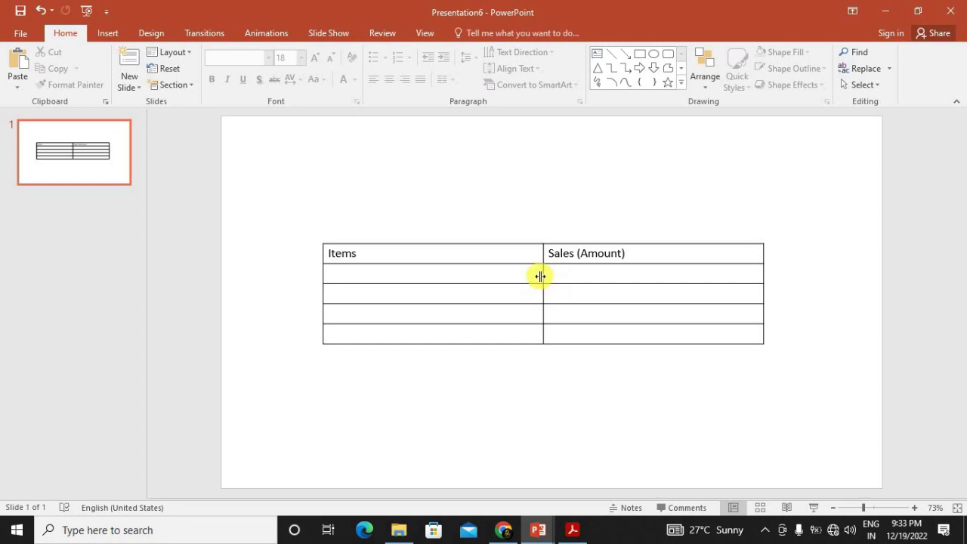
Narrow the Items and Sales (Amount) columns to fit their headers, then bring up the question PDF
{"action": "left_click_drag", "start_coordinate": [540, 277], "coordinate": [372, 294]}
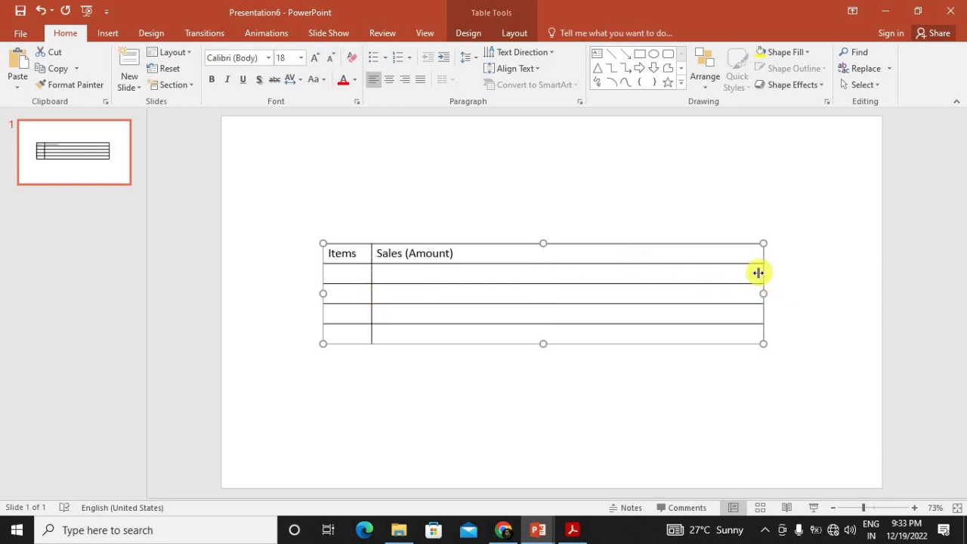
{"action": "left_click_drag", "start_coordinate": [755, 273], "coordinate": [477, 309]}
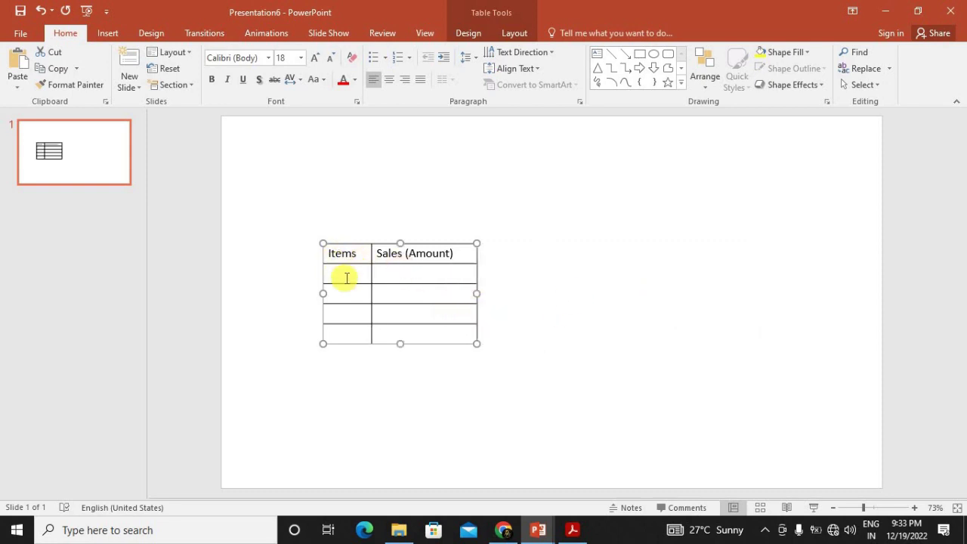
{"action": "left_click", "coordinate": [346, 274]}
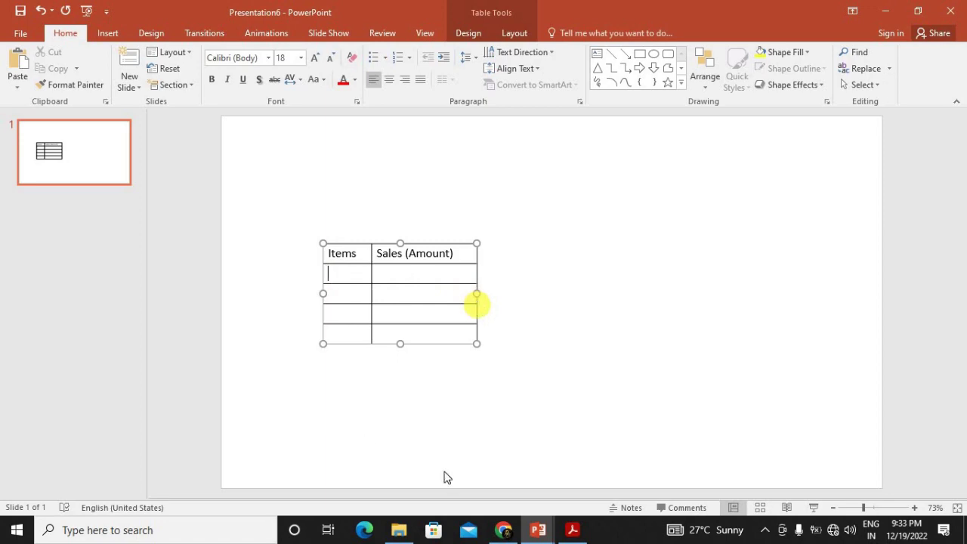
{"action": "left_click", "coordinate": [572, 529]}
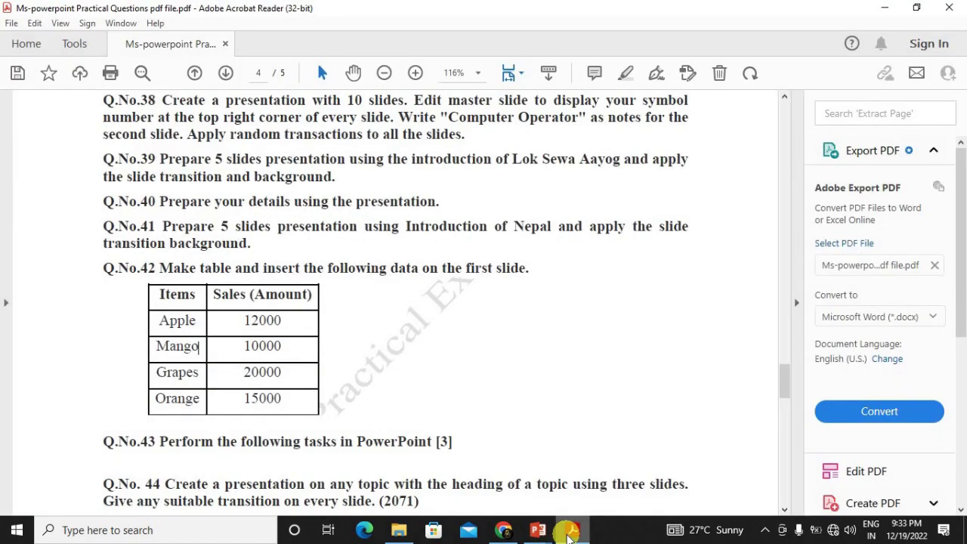
Back in Presentation6, enter the fruit names Apple, Mango, Grapes and Orange
{"action": "left_click", "coordinate": [538, 530]}
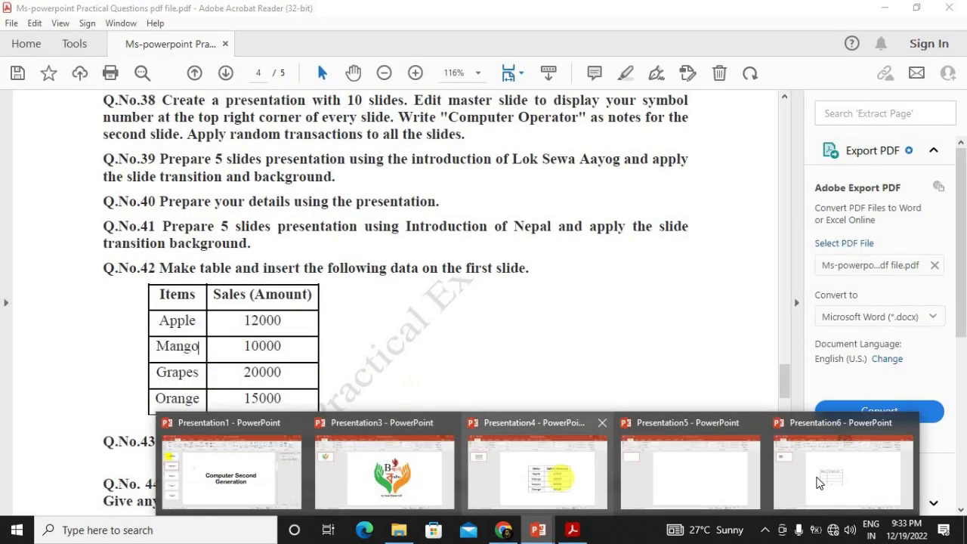
{"action": "left_click", "coordinate": [785, 462]}
{"action": "type", "text": "Apple"}
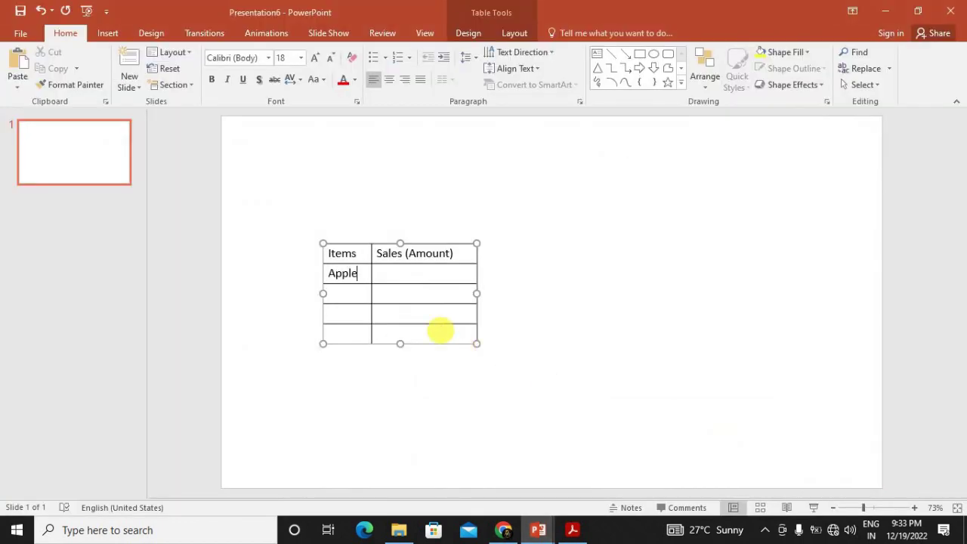
{"action": "type", "text": "M"}
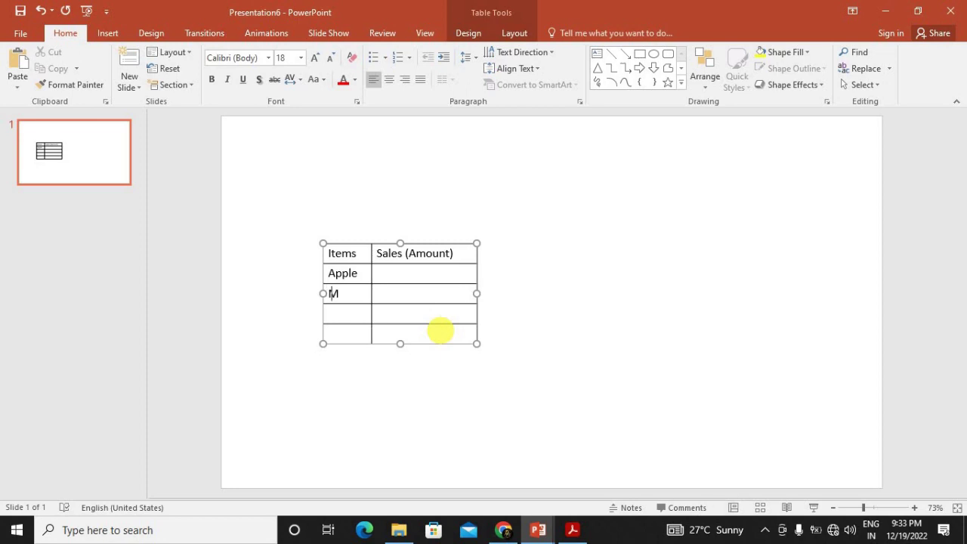
{"action": "type", "text": "ango"}
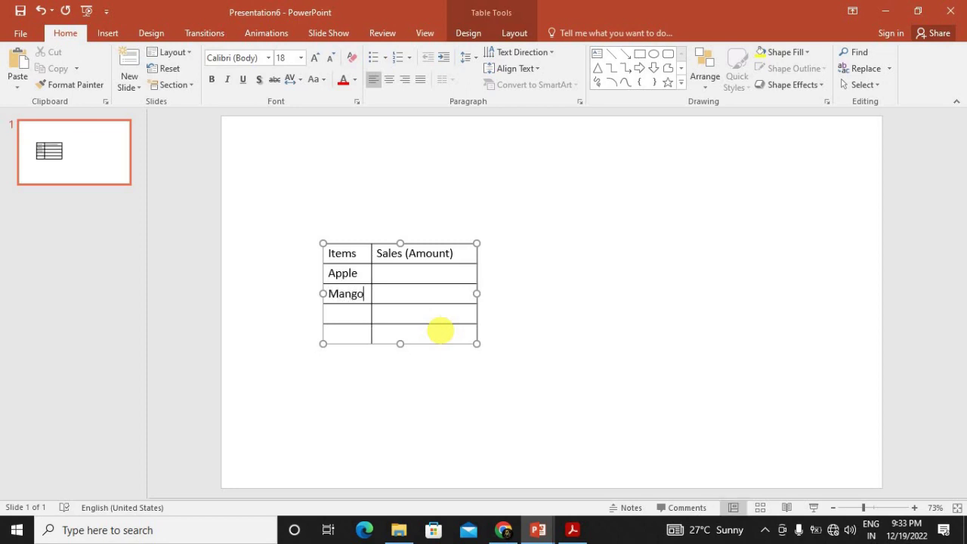
{"action": "type", "text": "G"}
{"action": "type", "text": "Orange"}
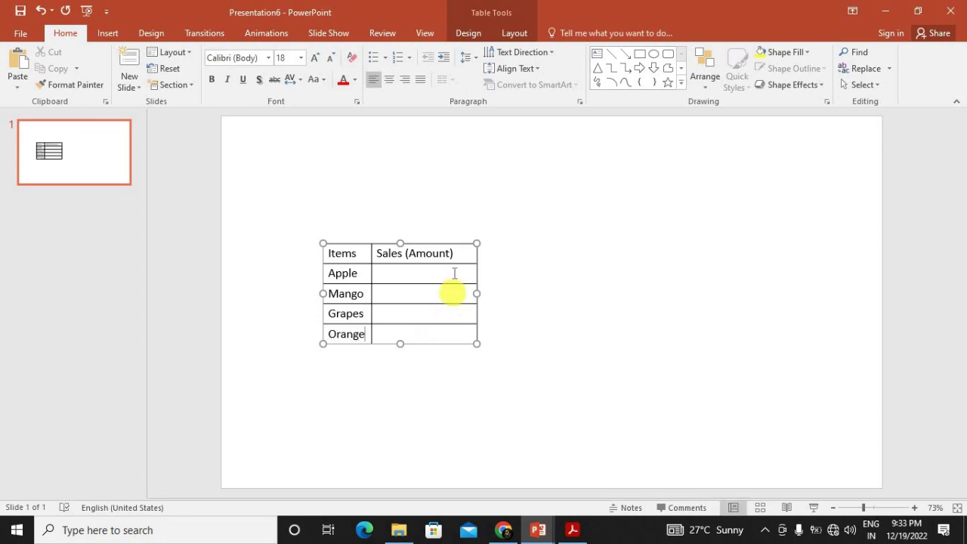
{"action": "left_click", "coordinate": [449, 273]}
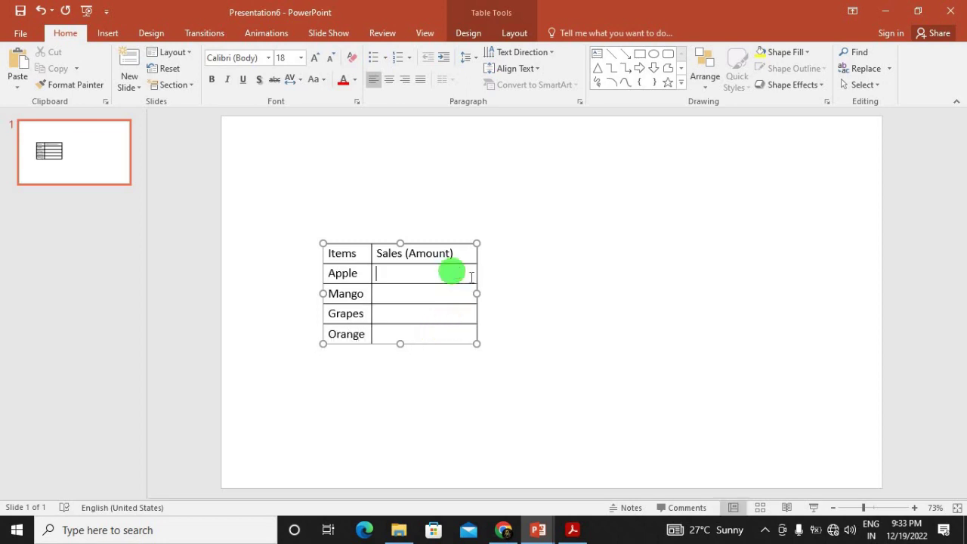
Check the PDF and fill in the sales values 12000, 10000, 20000 and 15000
{"action": "left_click", "coordinate": [586, 538]}
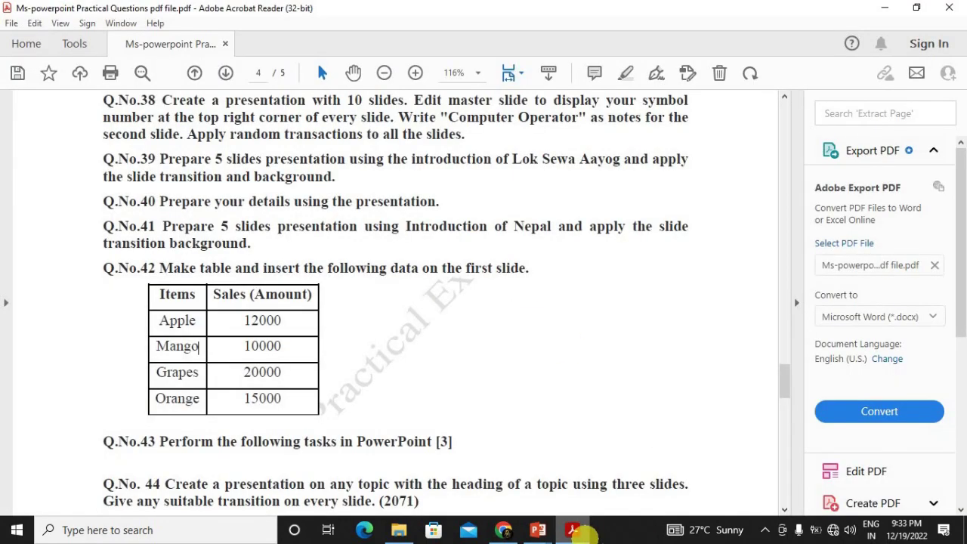
{"action": "mouse_move", "coordinate": [539, 530]}
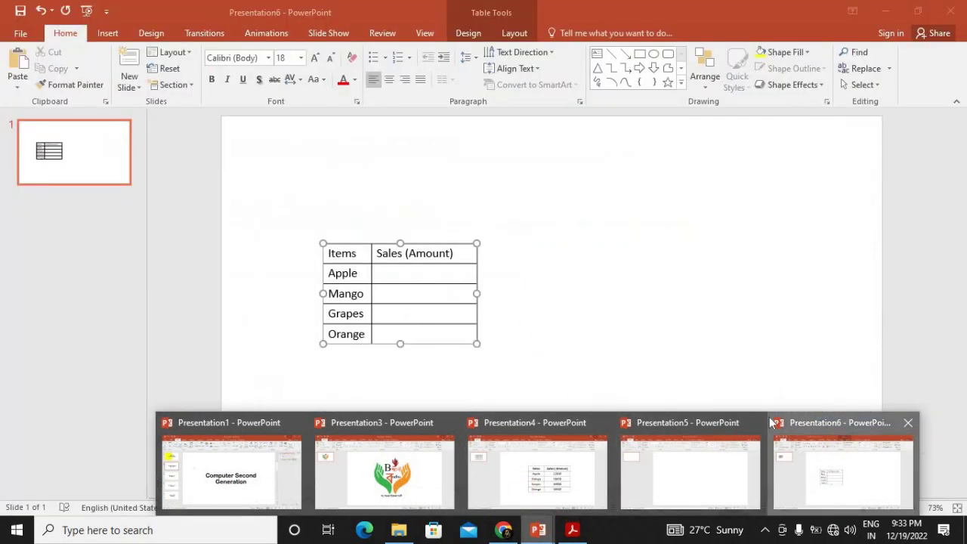
{"action": "left_click", "coordinate": [771, 422]}
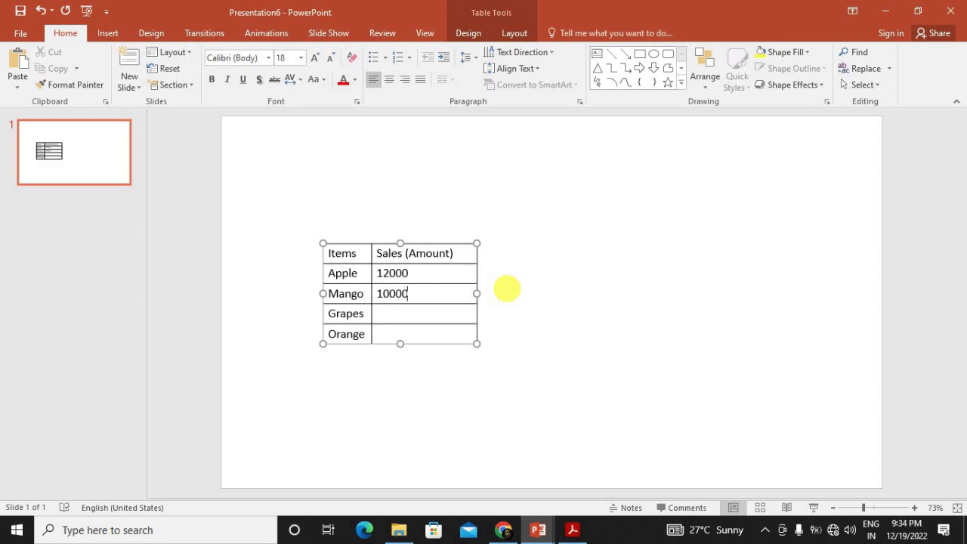
{"action": "type", "text": "20000"}
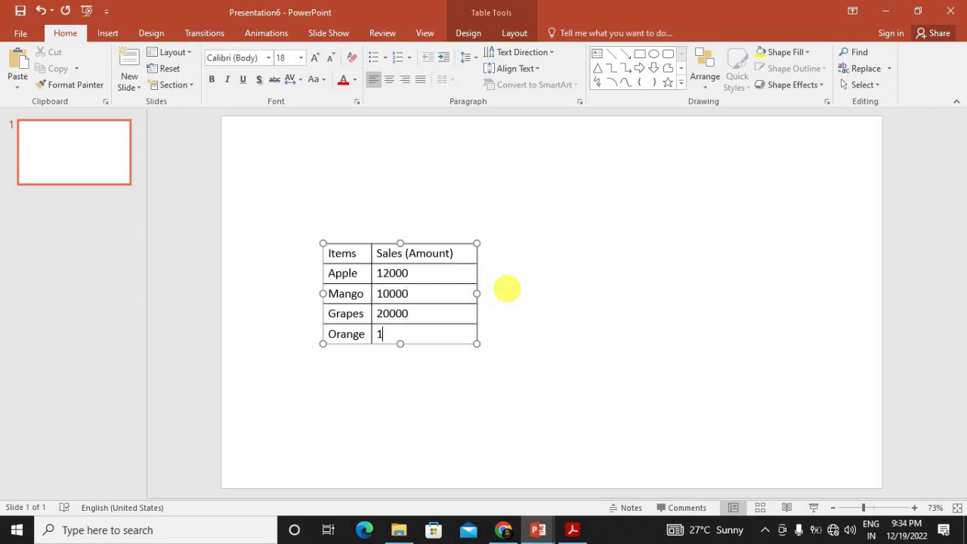
{"action": "left_click", "coordinate": [548, 308]}
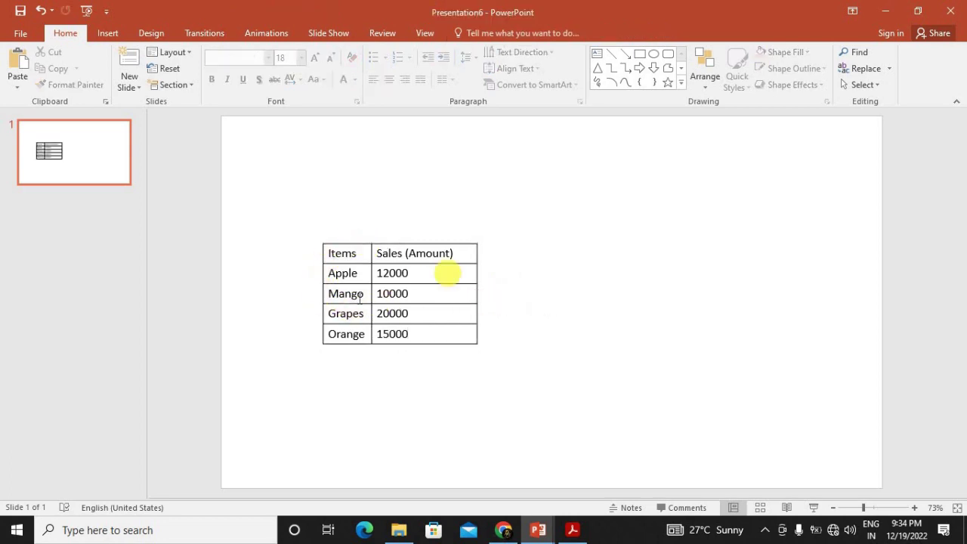
Centre-align the text in every cell of the table
{"action": "left_click_drag", "start_coordinate": [340, 256], "coordinate": [443, 338]}
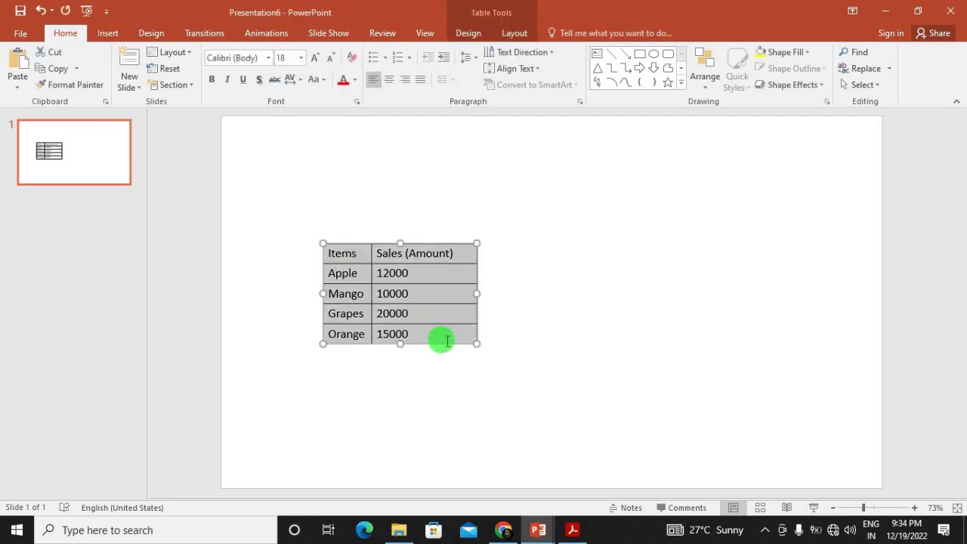
{"action": "left_click", "coordinate": [390, 80]}
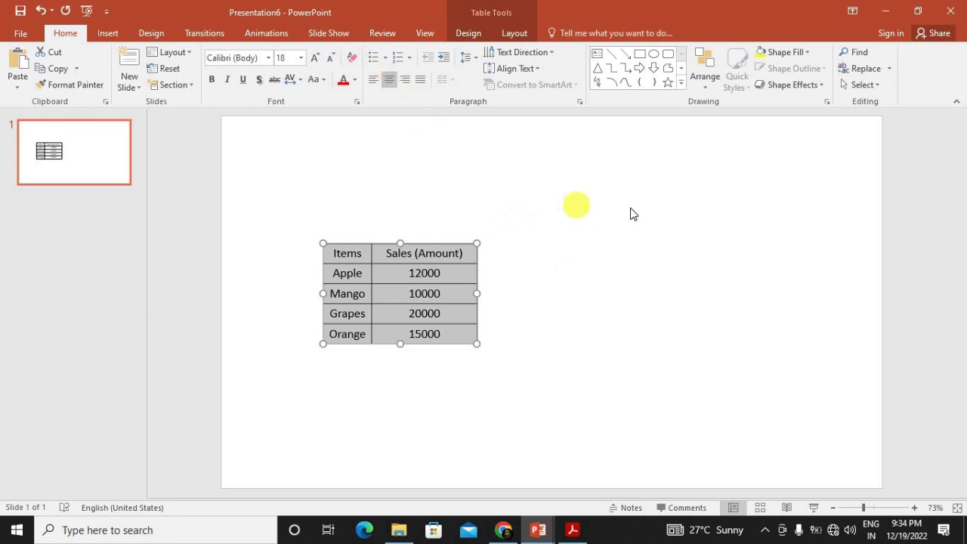
{"action": "left_click", "coordinate": [577, 220]}
Select the header row, then bring the reference PDF to the front
{"action": "left_click", "coordinate": [326, 258]}
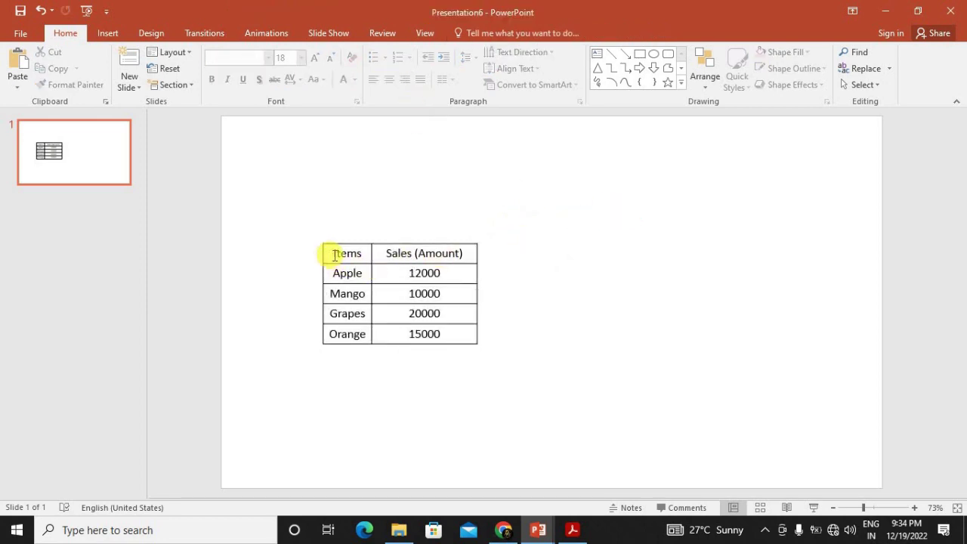
{"action": "left_click_drag", "start_coordinate": [330, 254], "coordinate": [454, 255]}
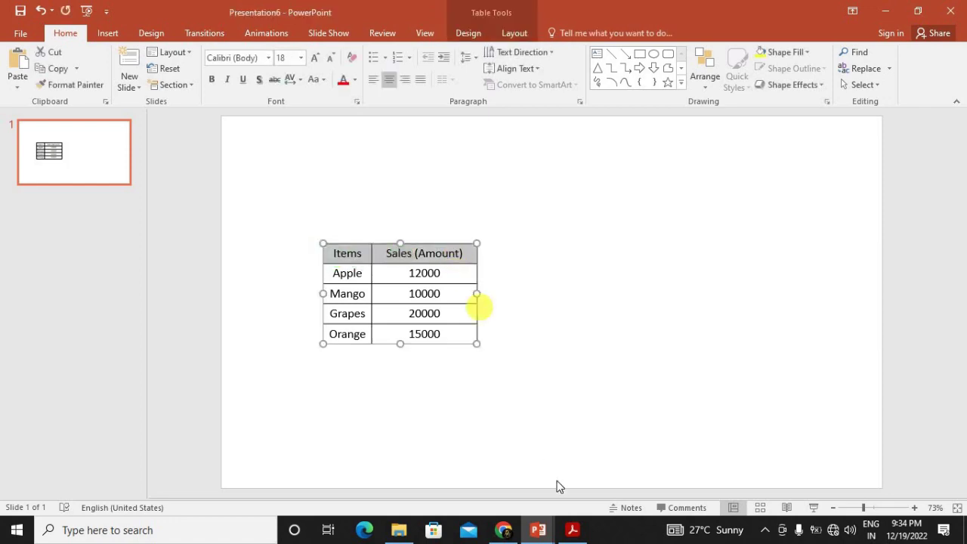
{"action": "left_click", "coordinate": [585, 532]}
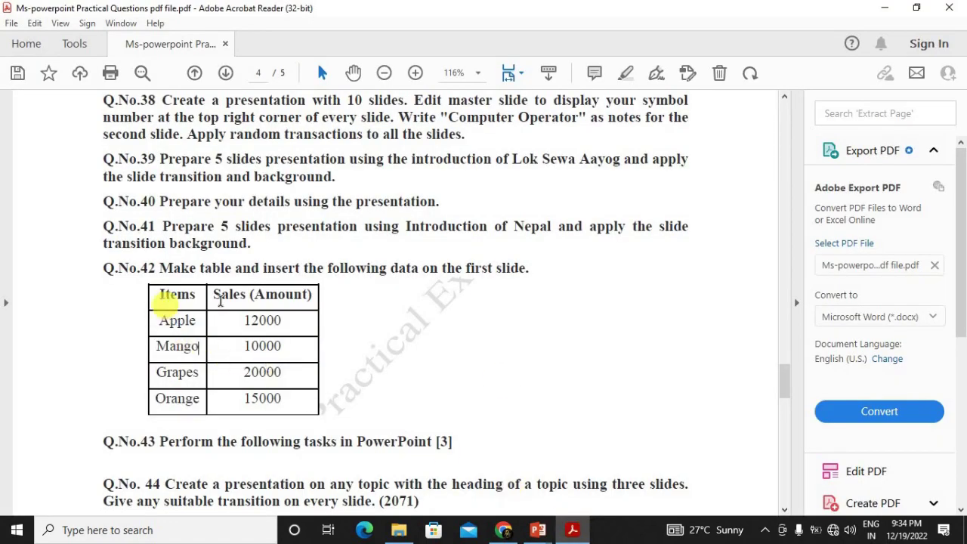
Return to Presentation6 and make the Items and Sales (Amount) headers bold
{"action": "left_click", "coordinate": [538, 530]}
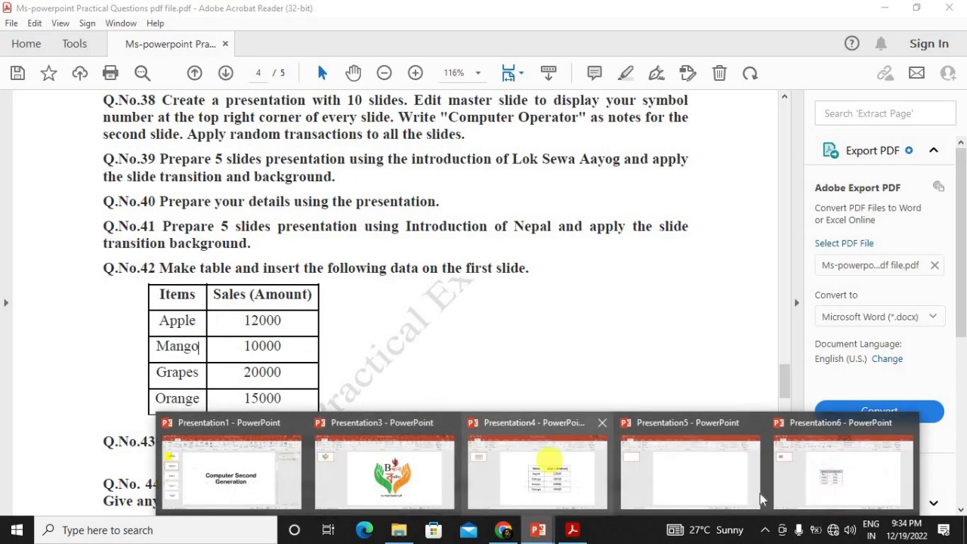
{"action": "left_click", "coordinate": [789, 493]}
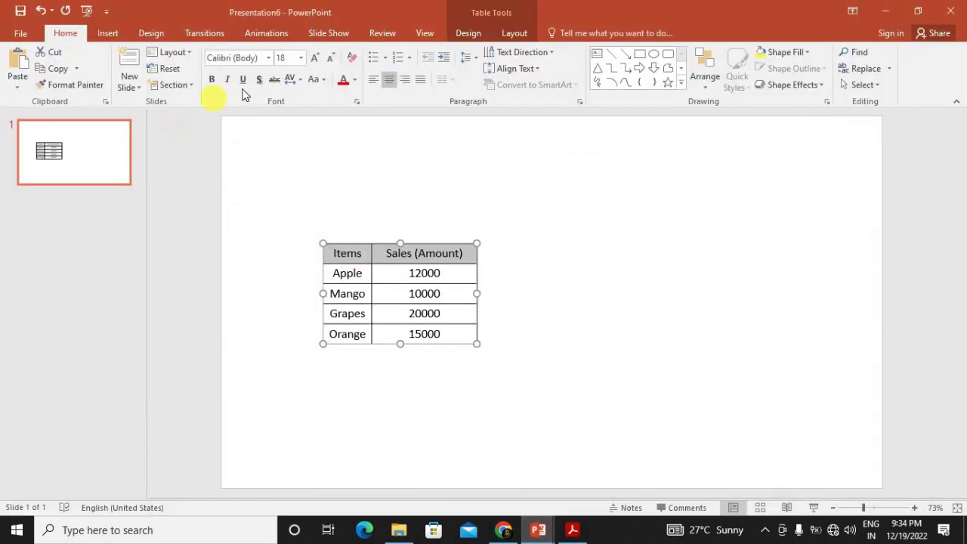
{"action": "left_click", "coordinate": [213, 80]}
{"action": "left_click", "coordinate": [533, 212]}
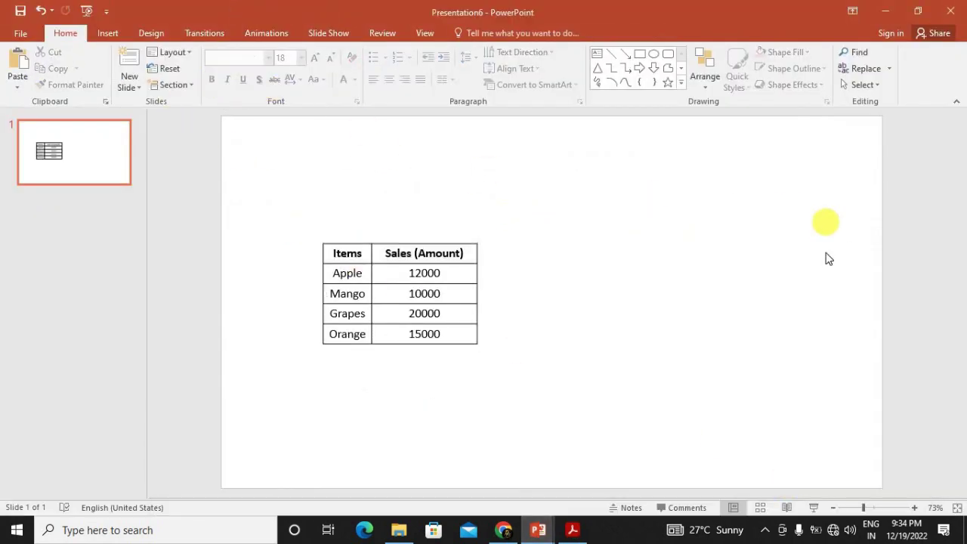
{"action": "left_click", "coordinate": [429, 260]}
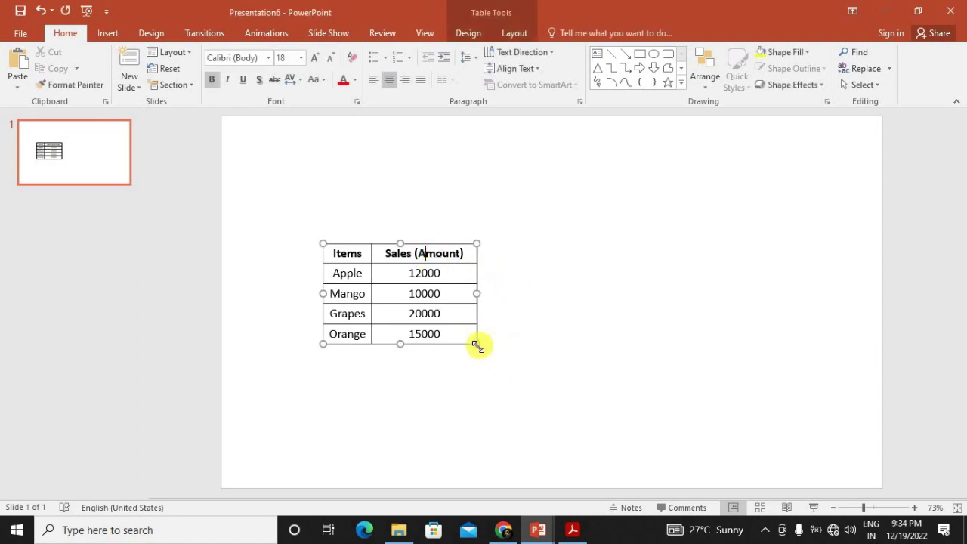
Enlarge the table to 36 pt text and centre it on the slide
{"action": "left_click_drag", "start_coordinate": [477, 344], "coordinate": [630, 444]}
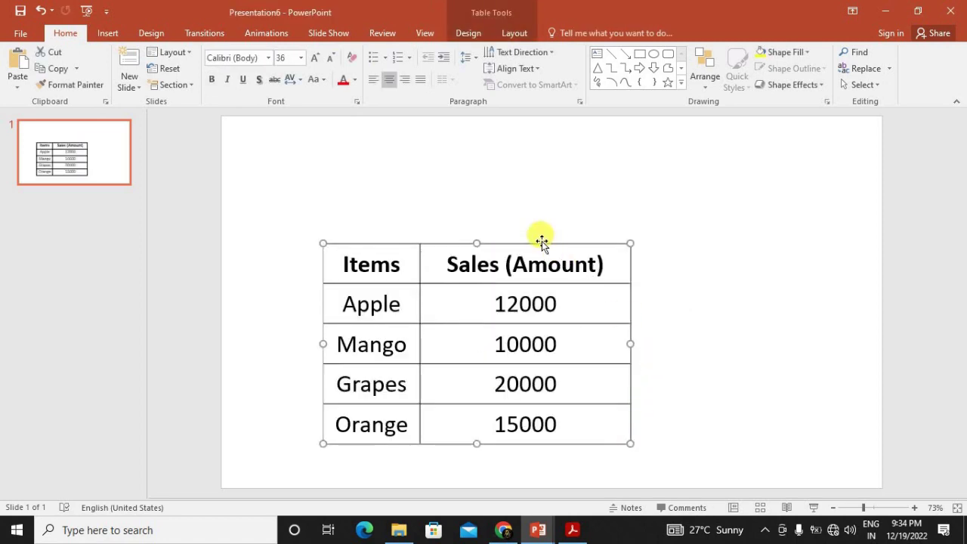
{"action": "left_click_drag", "start_coordinate": [548, 242], "coordinate": [604, 210]}
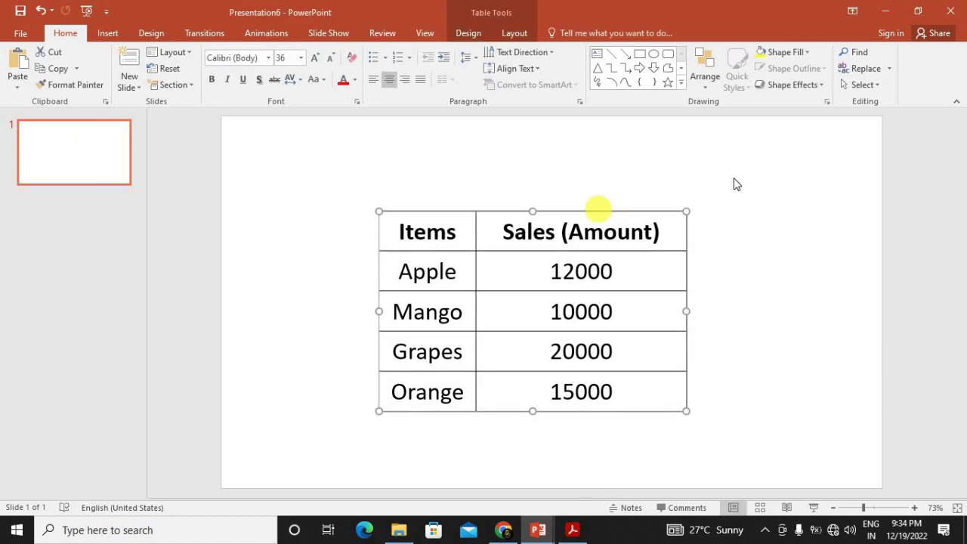
{"action": "left_click", "coordinate": [745, 193]}
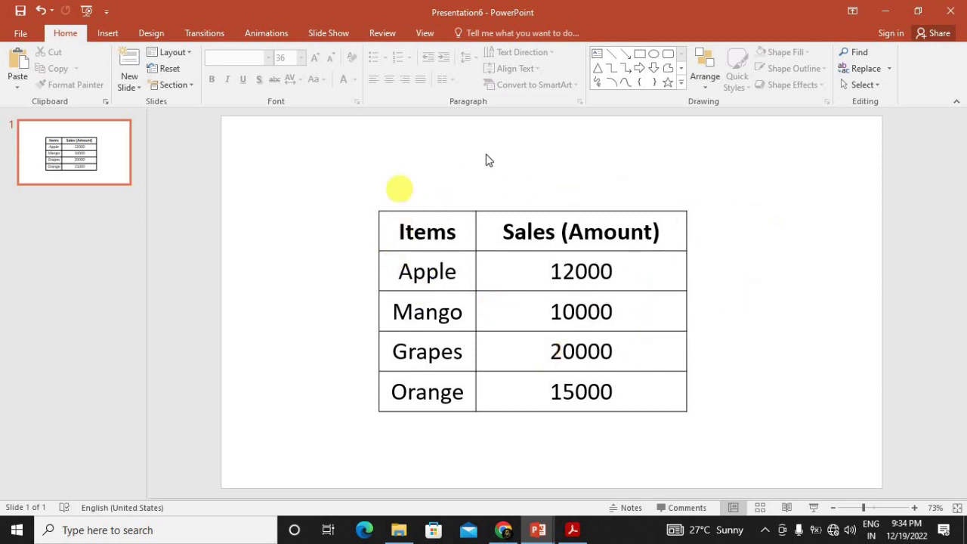
{"action": "left_click", "coordinate": [108, 32]}
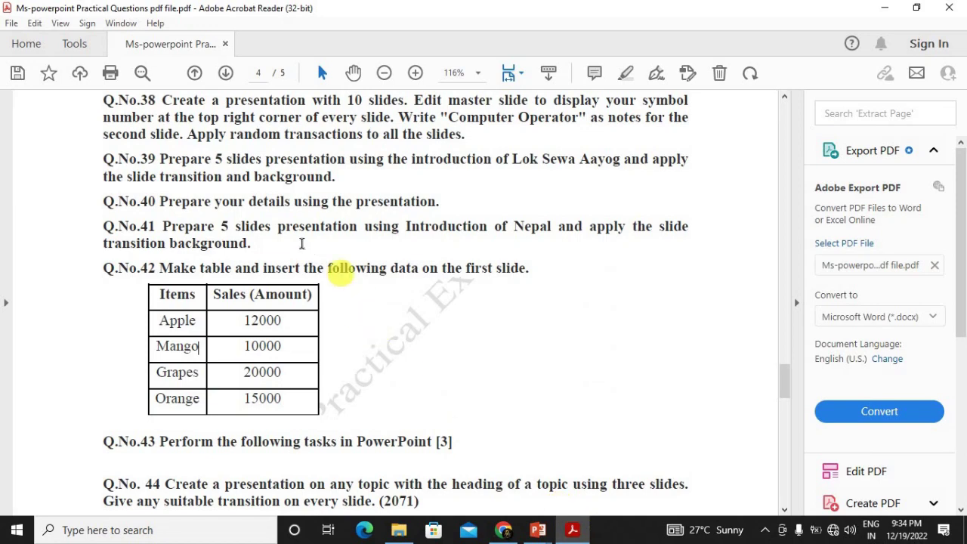
{"action": "scroll", "coordinate": [277, 267], "scroll_direction": "up", "scroll_amount": 1}
{"action": "scroll", "coordinate": [311, 299], "scroll_direction": "down", "scroll_amount": 4}
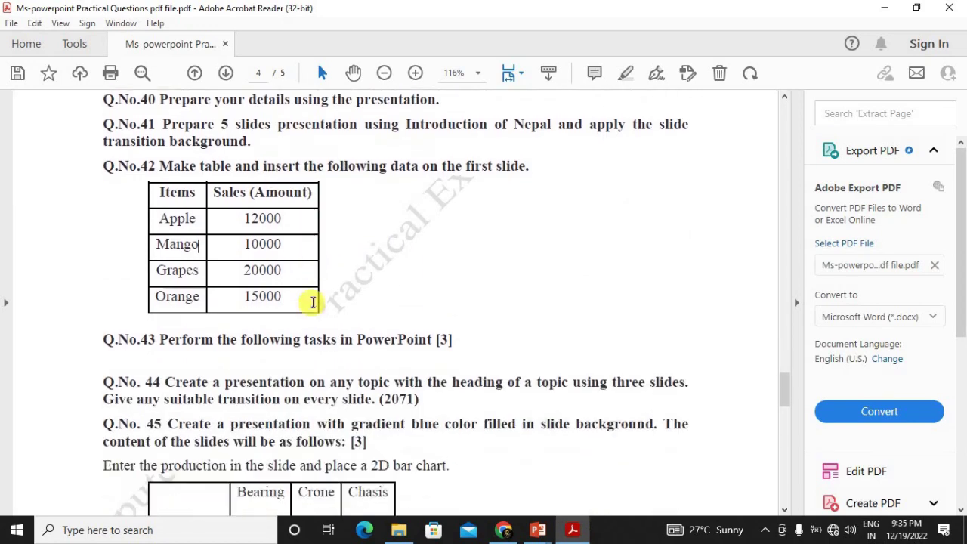
{"action": "scroll", "coordinate": [313, 303], "scroll_direction": "down", "scroll_amount": 1}
{"action": "scroll", "coordinate": [314, 306], "scroll_direction": "down", "scroll_amount": 2}
{"action": "scroll", "coordinate": [331, 316], "scroll_direction": "down", "scroll_amount": 1}
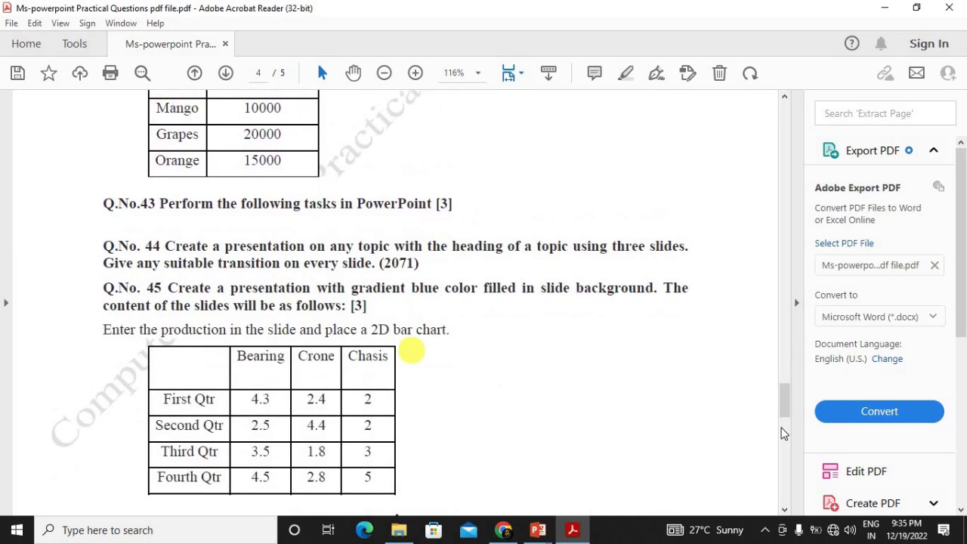
{"action": "scroll", "coordinate": [410, 346], "scroll_direction": "down", "scroll_amount": 1}
{"action": "scroll", "coordinate": [610, 479], "scroll_direction": "down", "scroll_amount": 2}
{"action": "mouse_move", "coordinate": [538, 530]}
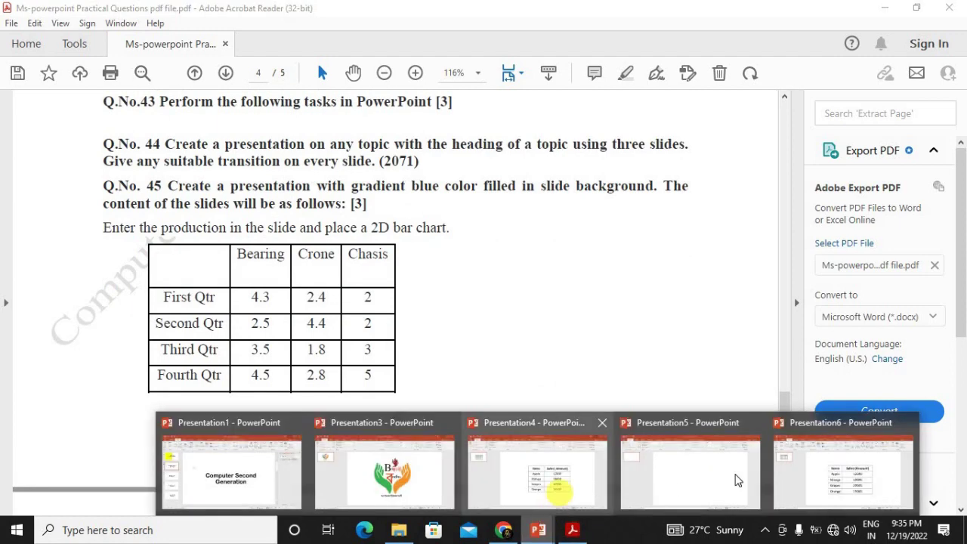
{"action": "left_click", "coordinate": [857, 479]}
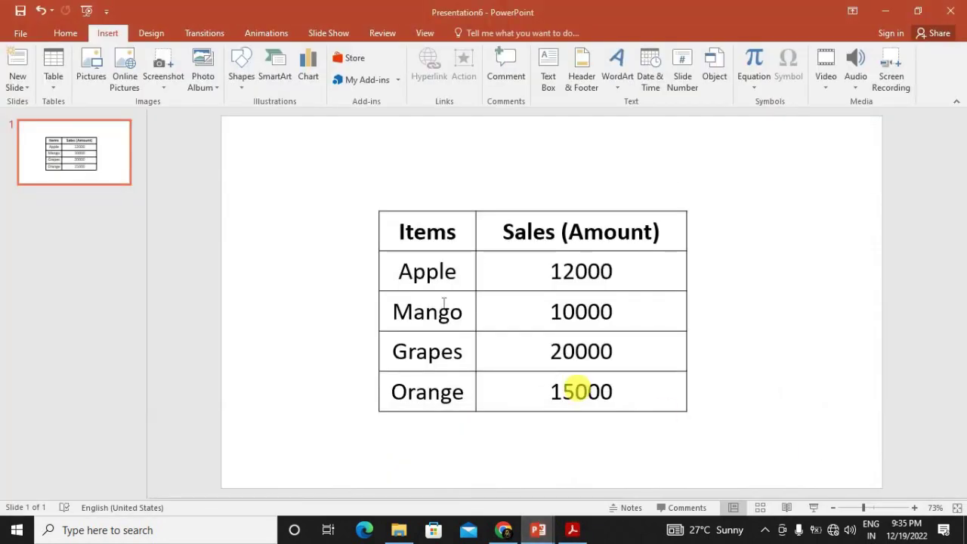
{"action": "left_click", "coordinate": [70, 31]}
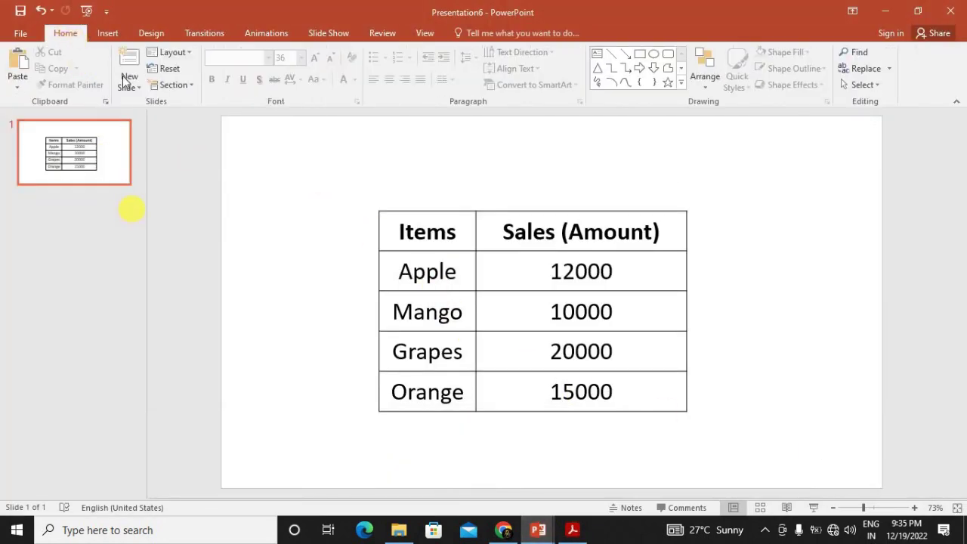
{"action": "left_click", "coordinate": [109, 30]}
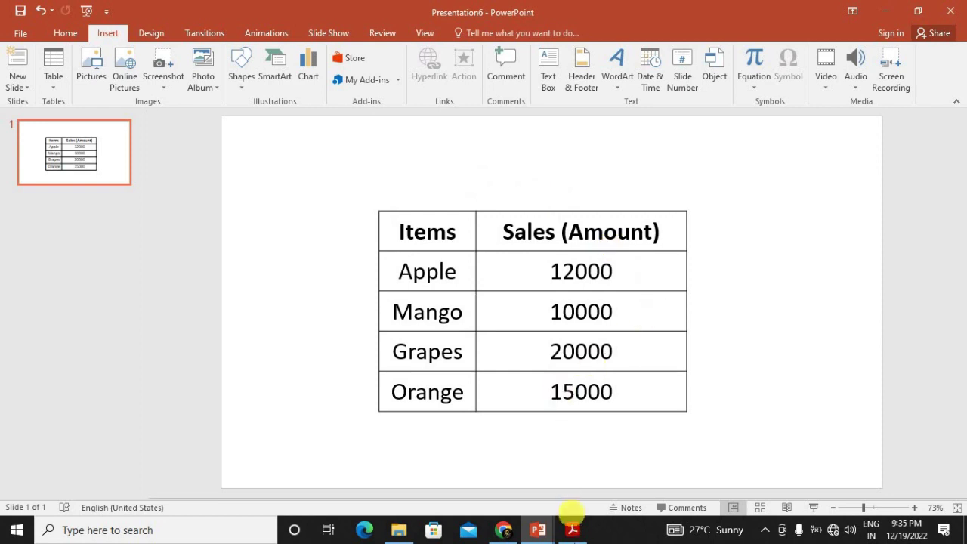
{"action": "left_click", "coordinate": [572, 530]}
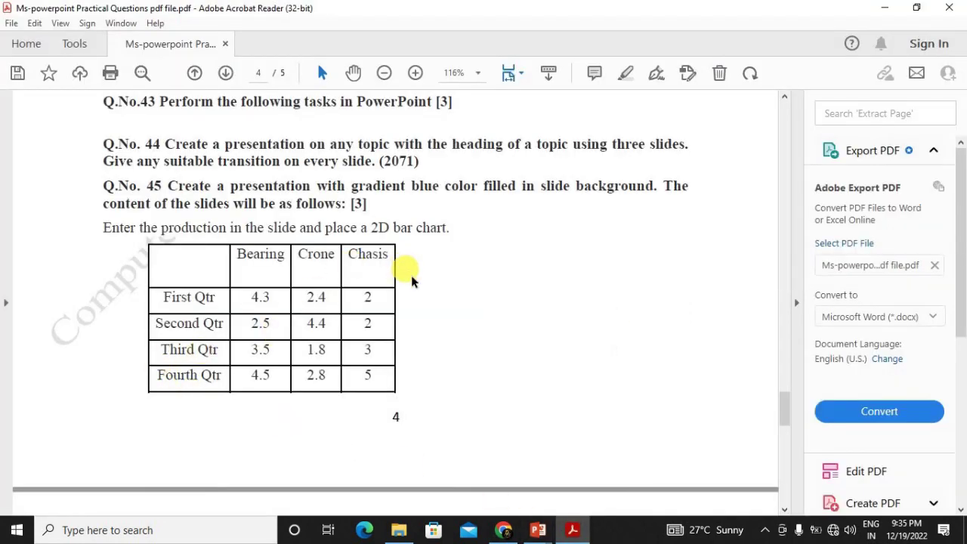
{"action": "scroll", "coordinate": [454, 261], "scroll_direction": "up", "scroll_amount": 2}
{"action": "scroll", "coordinate": [473, 257], "scroll_direction": "up", "scroll_amount": 2}
{"action": "scroll", "coordinate": [453, 261], "scroll_direction": "up", "scroll_amount": 2}
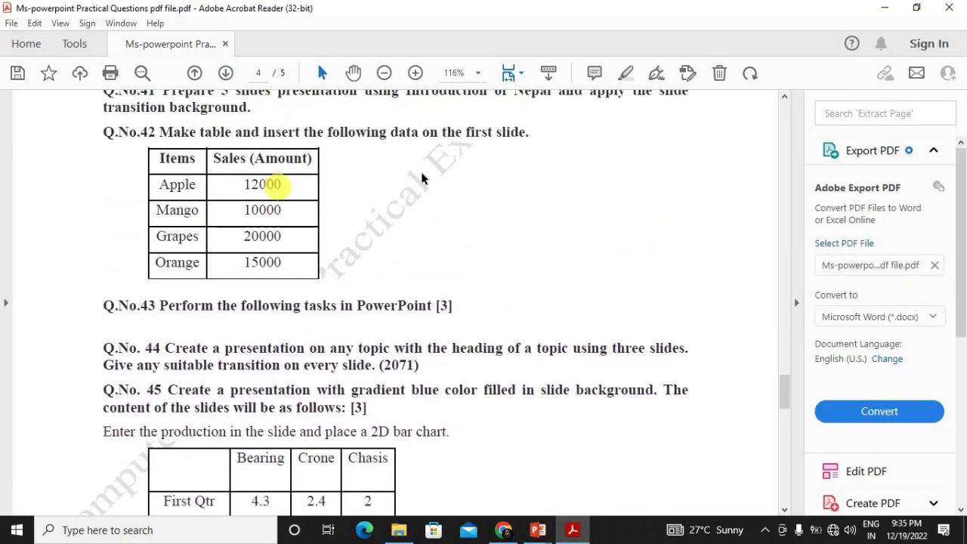
{"action": "scroll", "coordinate": [453, 219], "scroll_direction": "up", "scroll_amount": 1}
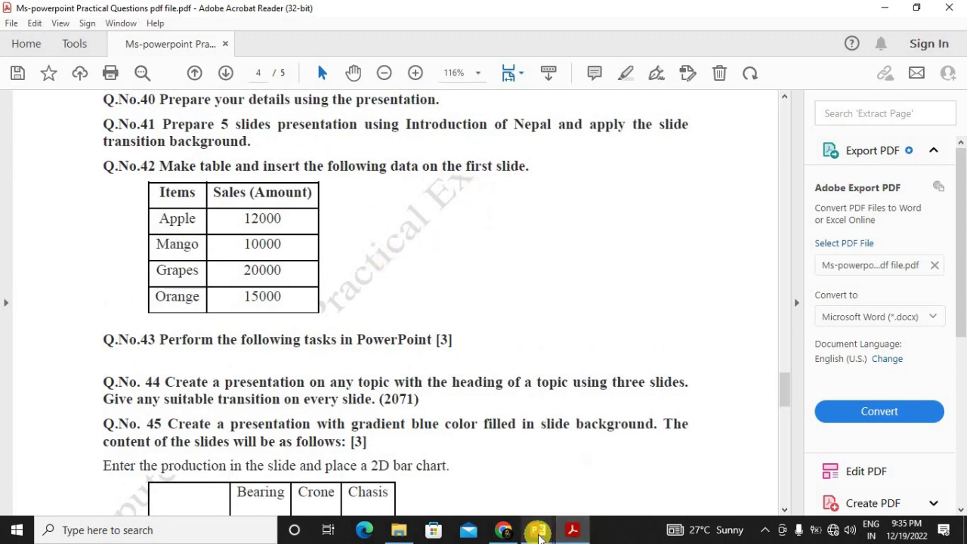
{"action": "left_click", "coordinate": [538, 529]}
{"action": "left_click", "coordinate": [805, 496]}
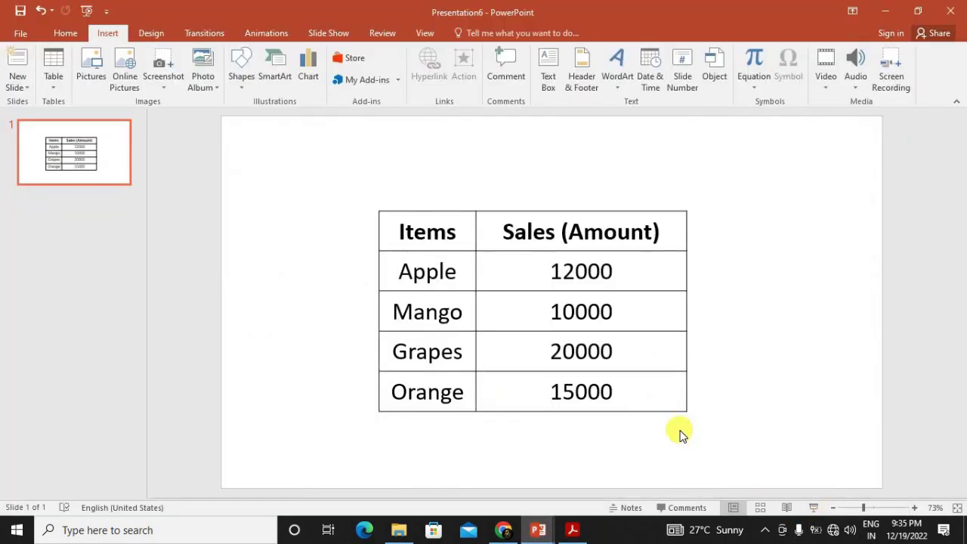